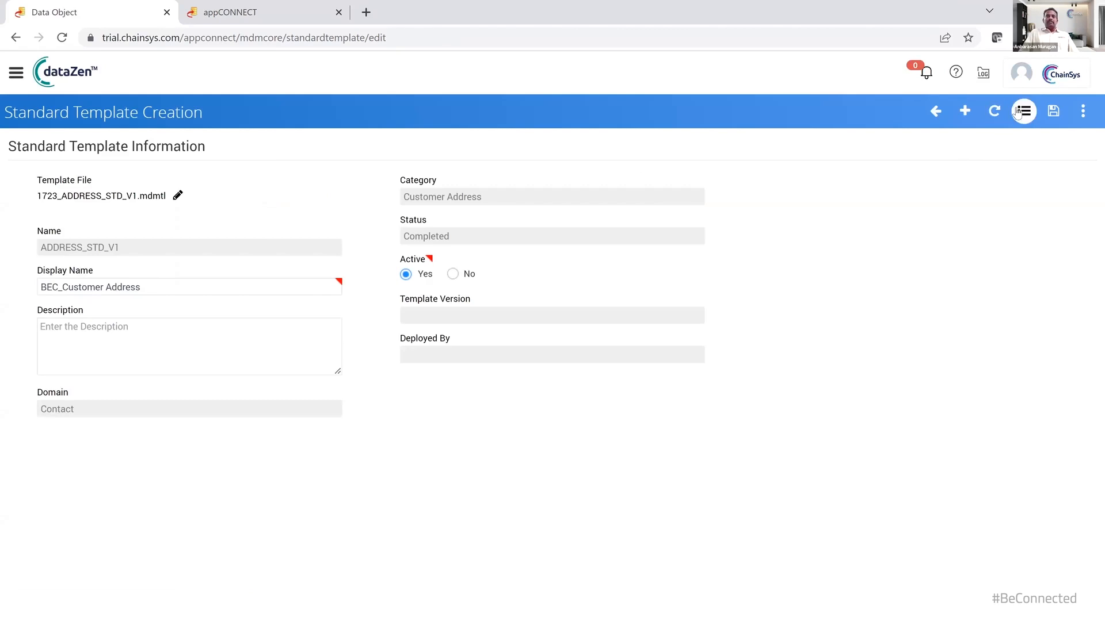
Open the Address Attributes template summary for BEC_Customer Address and review its attribute fields and field details
click(1024, 111)
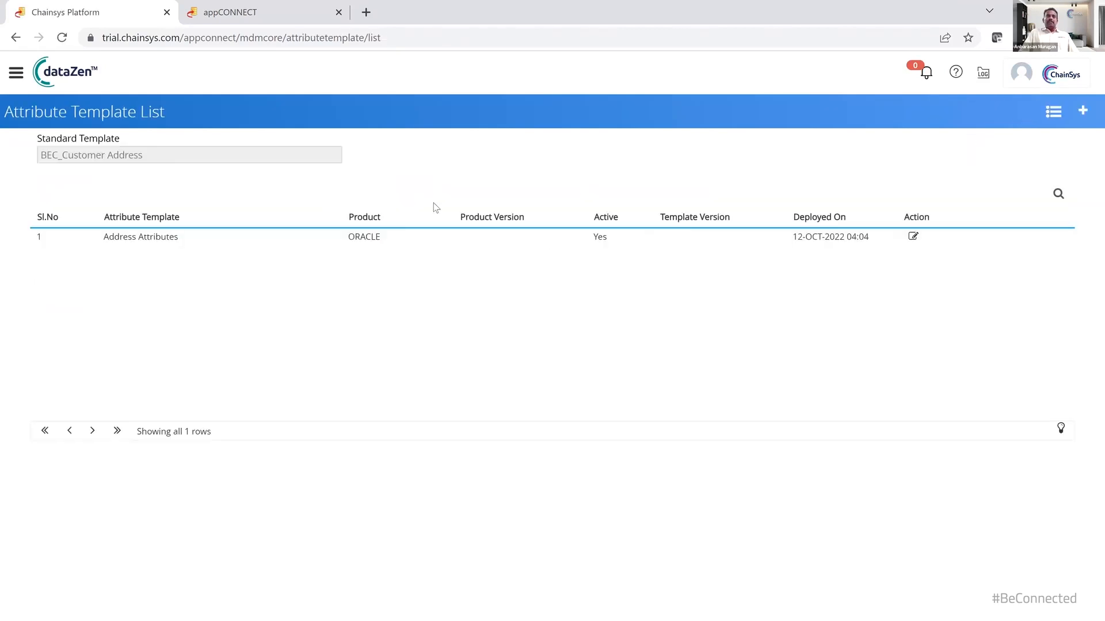
click(913, 236)
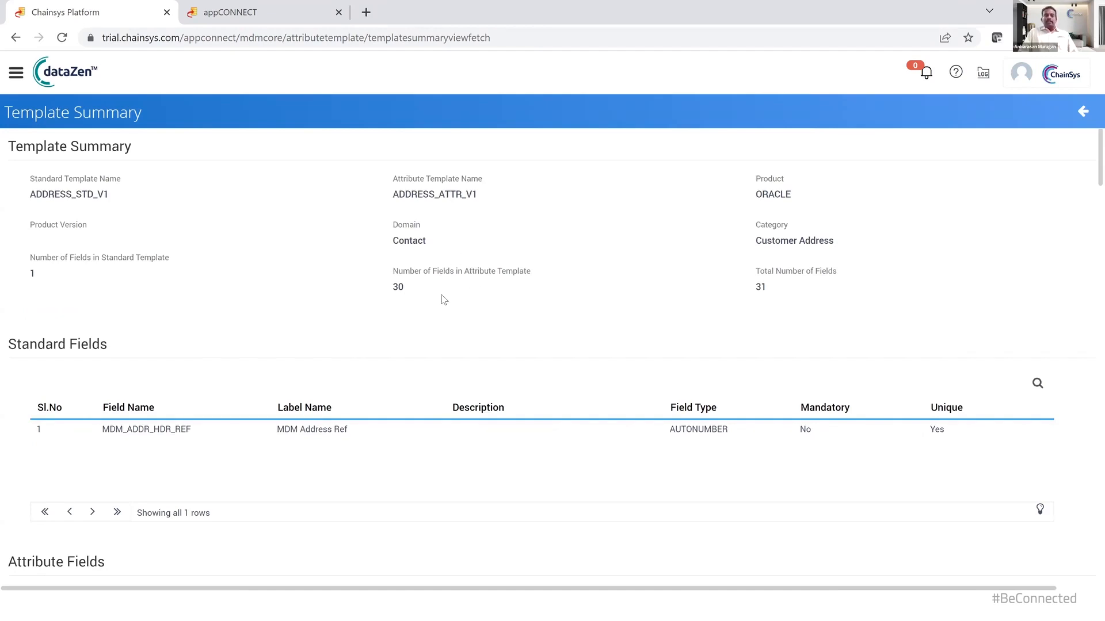
scroll(441, 298, down, 6)
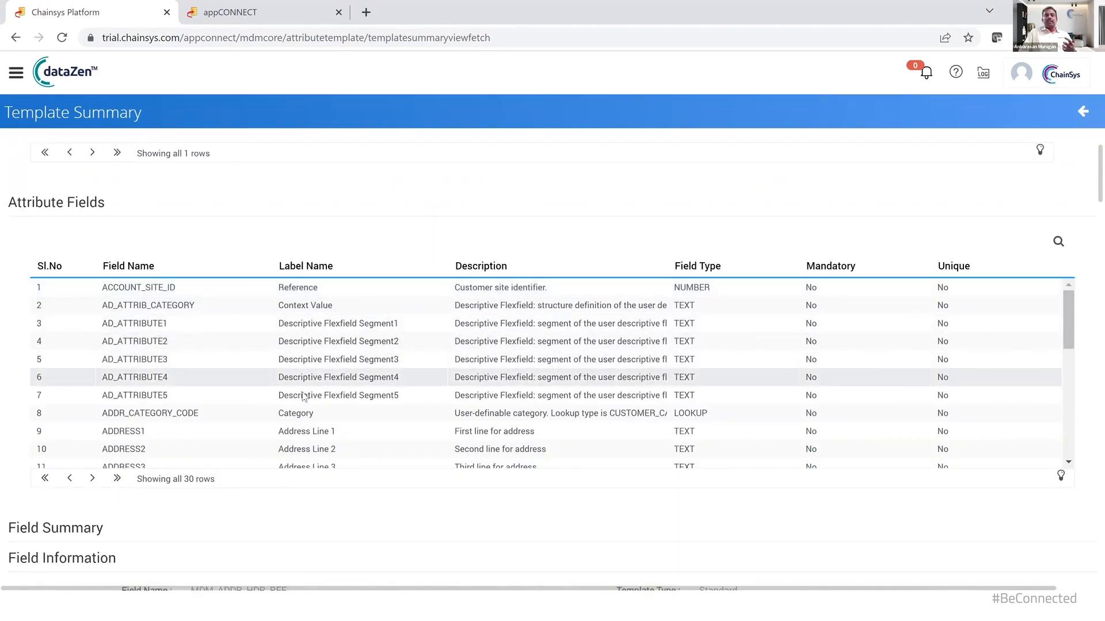
scroll(297, 400, down, 3)
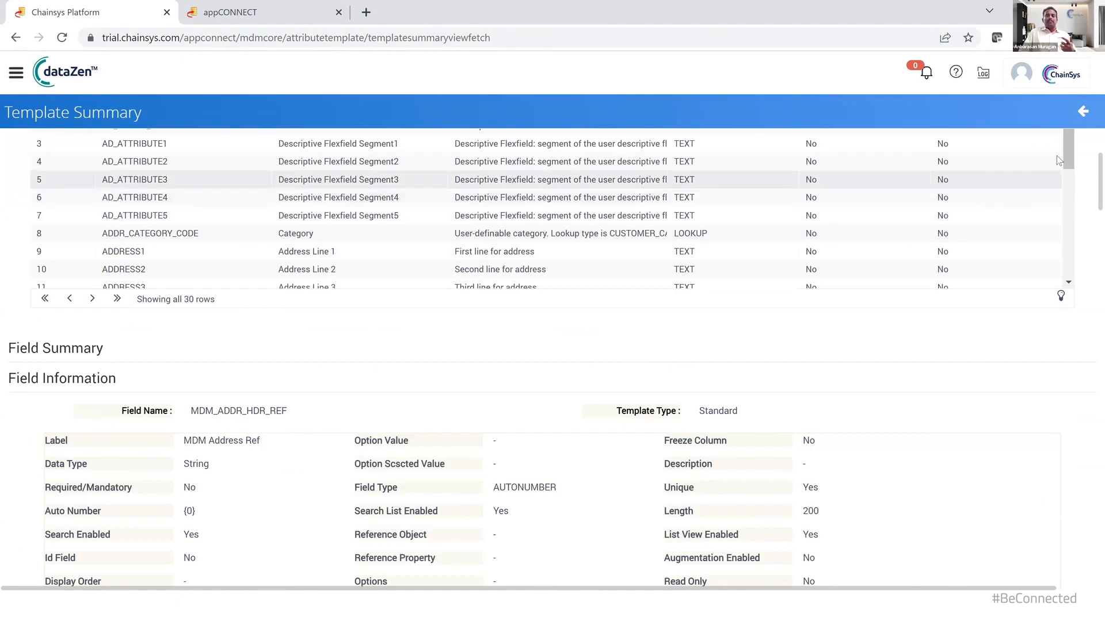
drag(1070, 160, 1073, 208)
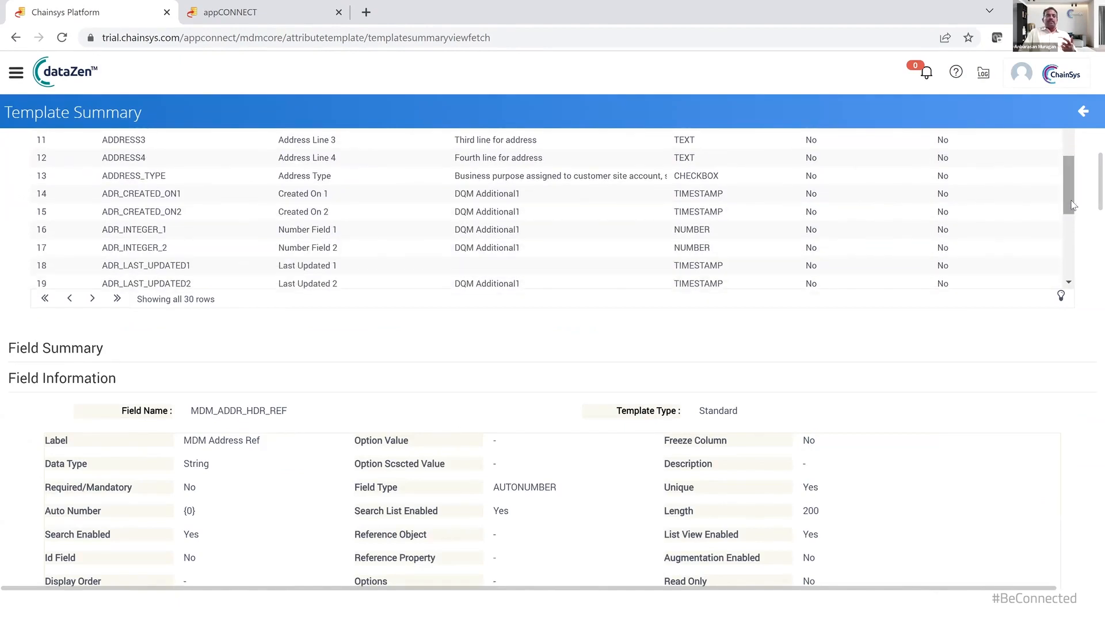
scroll(1090, 221, down, 2)
scroll(1089, 221, down, 6)
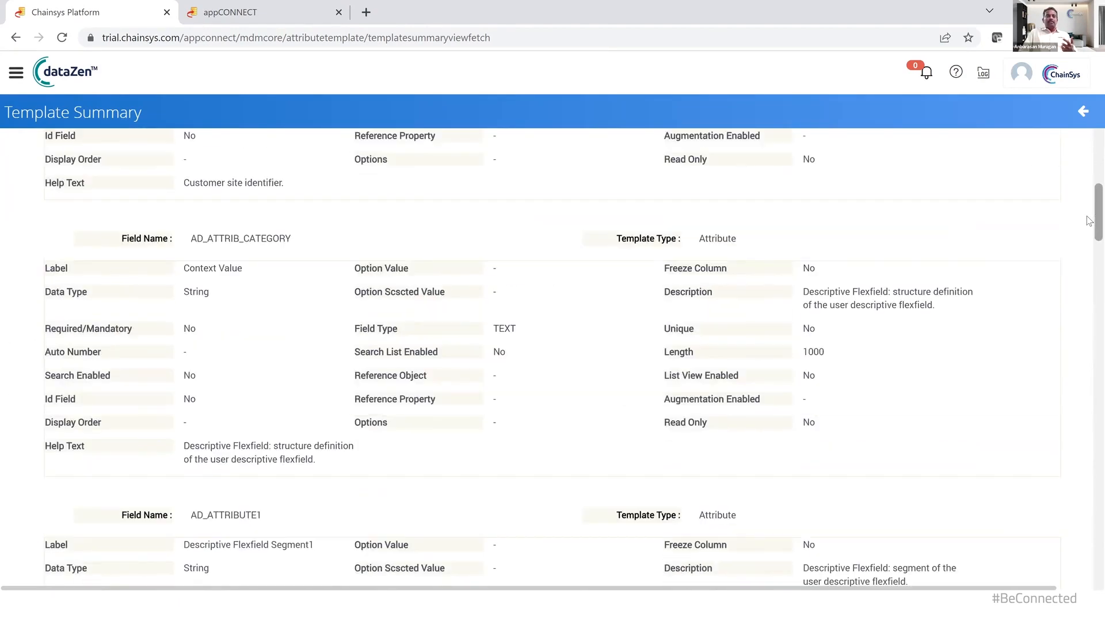
scroll(1089, 242, down, 4)
scroll(1089, 263, down, 9)
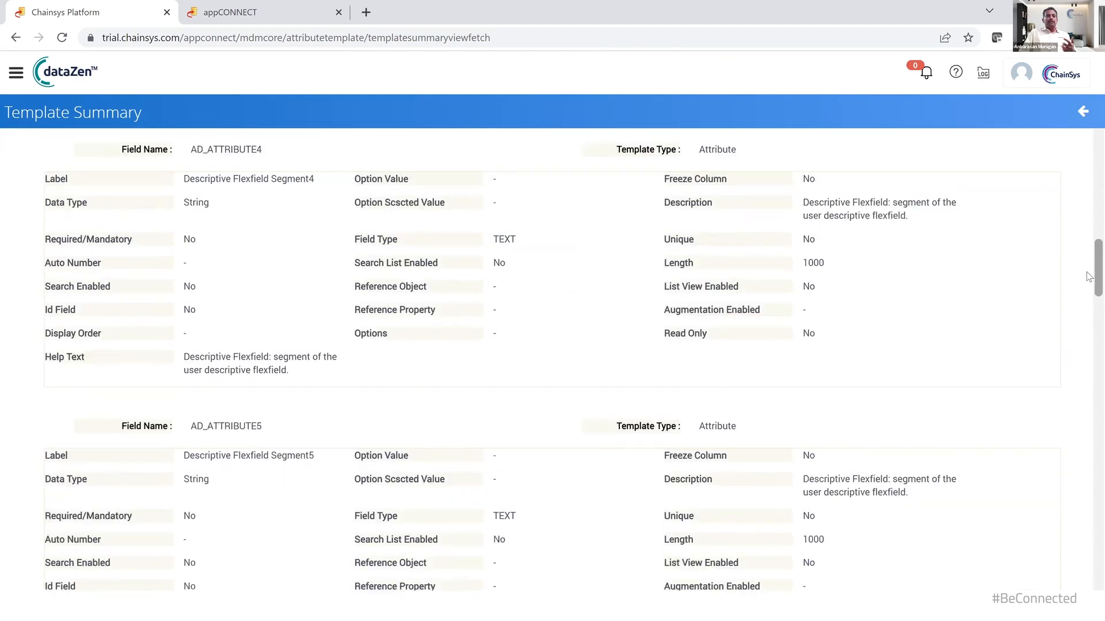
scroll(1089, 307, down, 3)
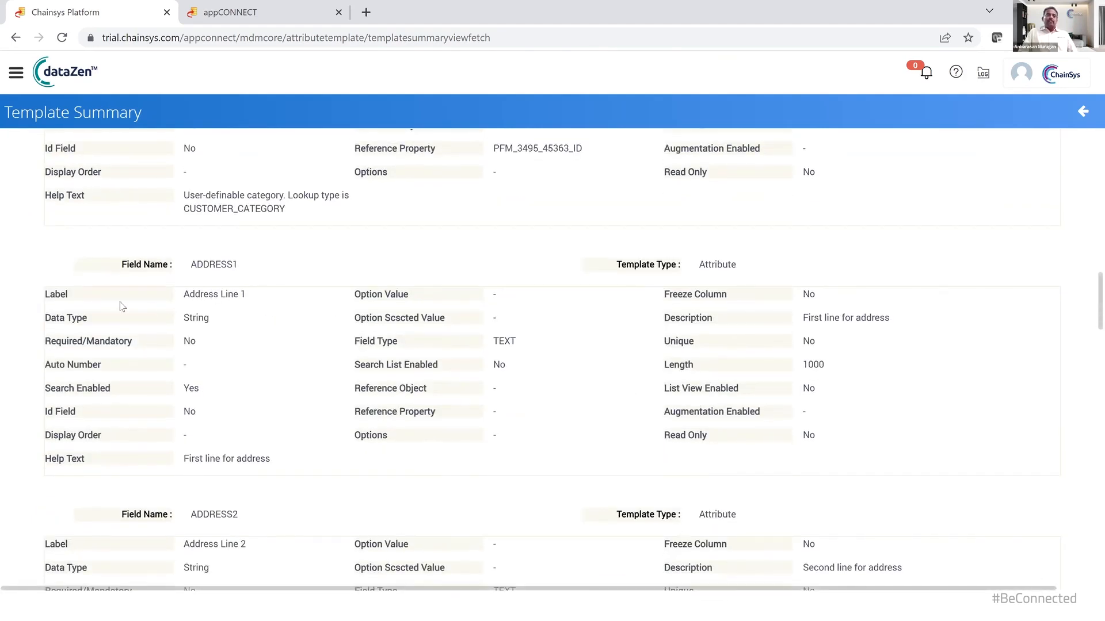
Examine the ADDRESS1 field's label, mandatory setting, length, read-only setting and help text
double_click(192, 293)
triple_click(191, 294)
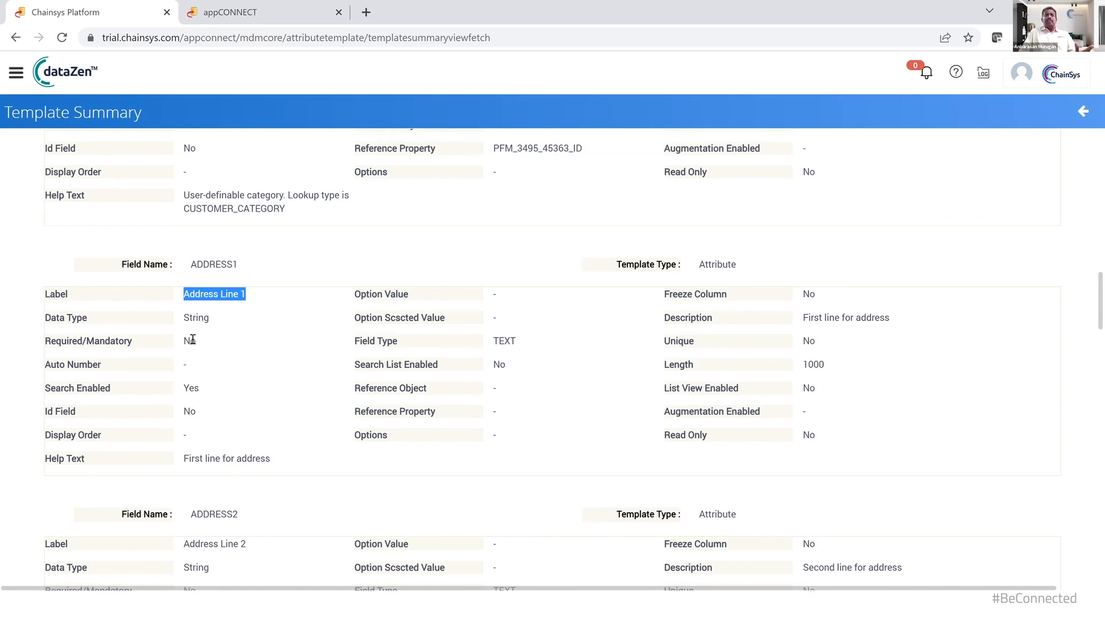
drag(197, 342, 179, 340)
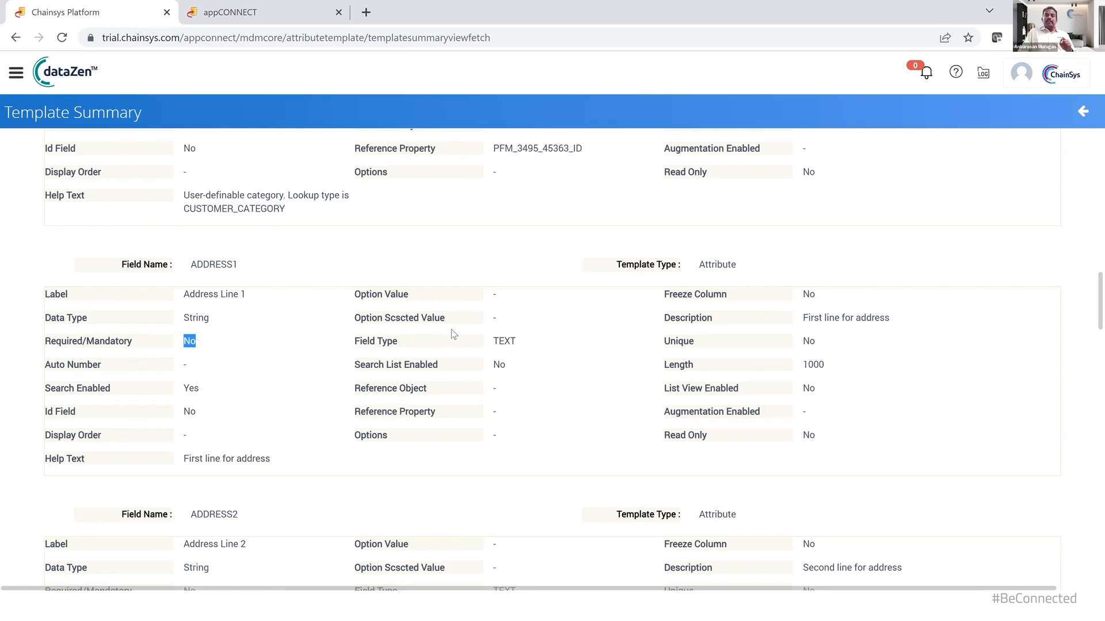
double_click(671, 359)
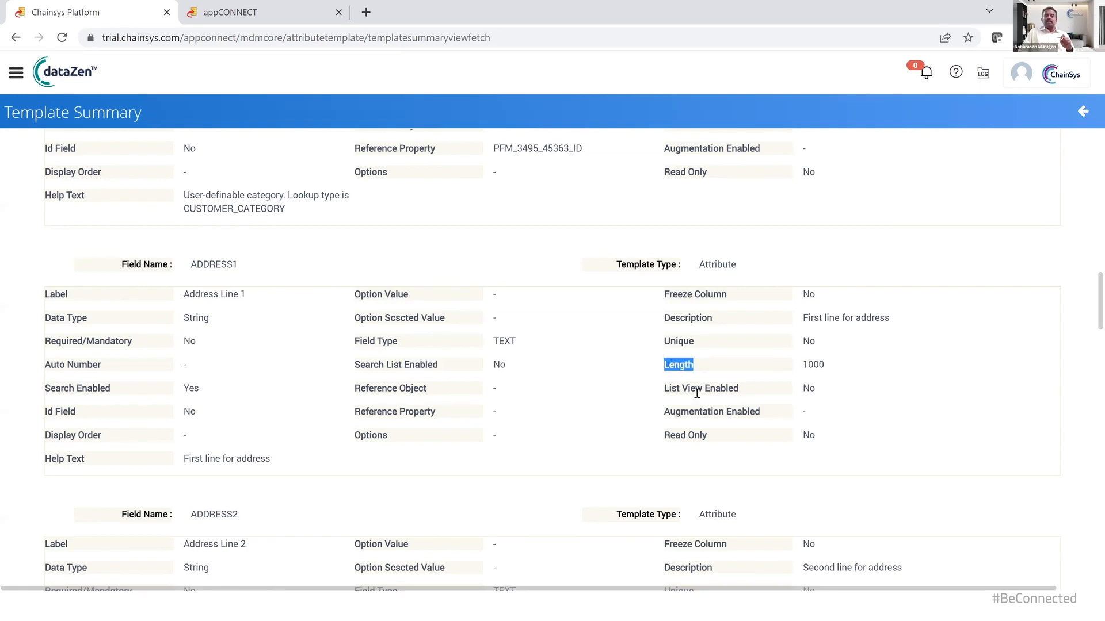
triple_click(676, 439)
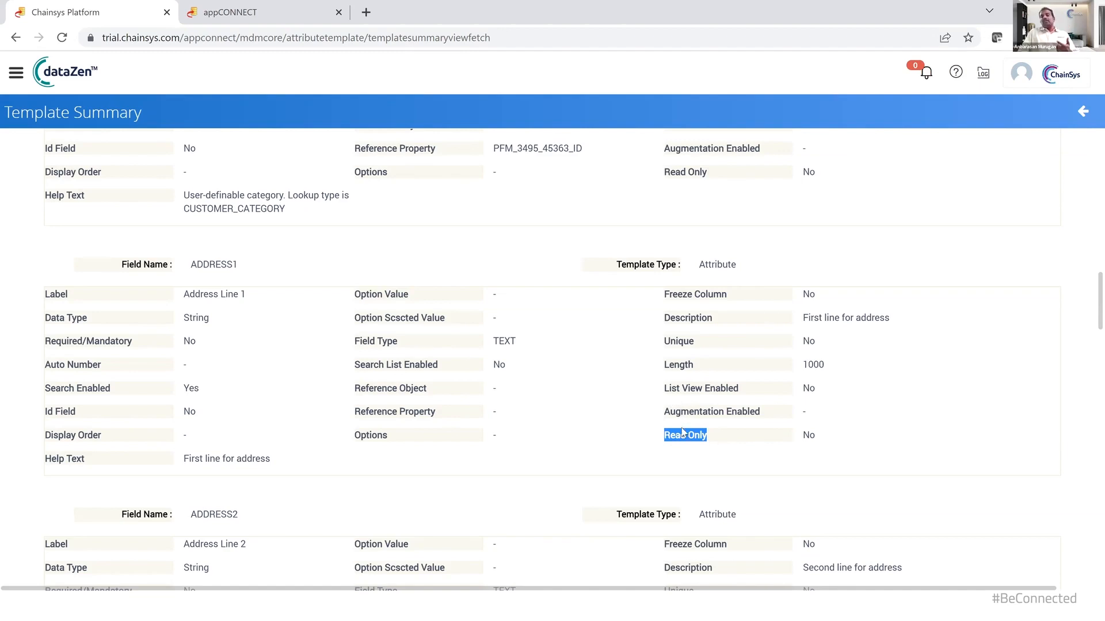
click(666, 435)
drag(665, 435, 718, 439)
click(718, 435)
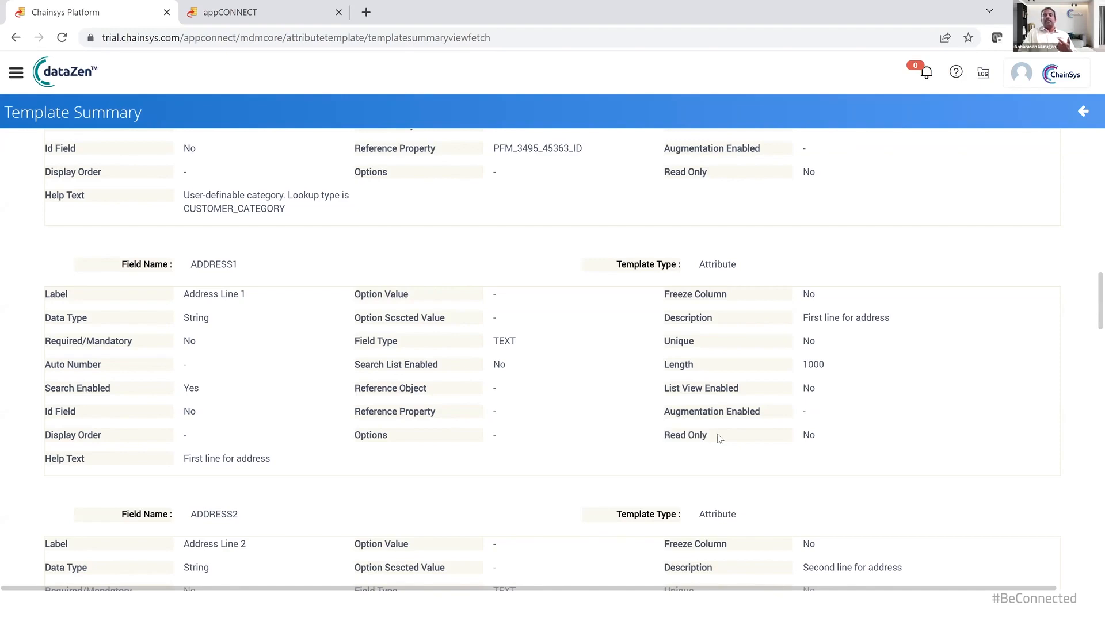
triple_click(87, 459)
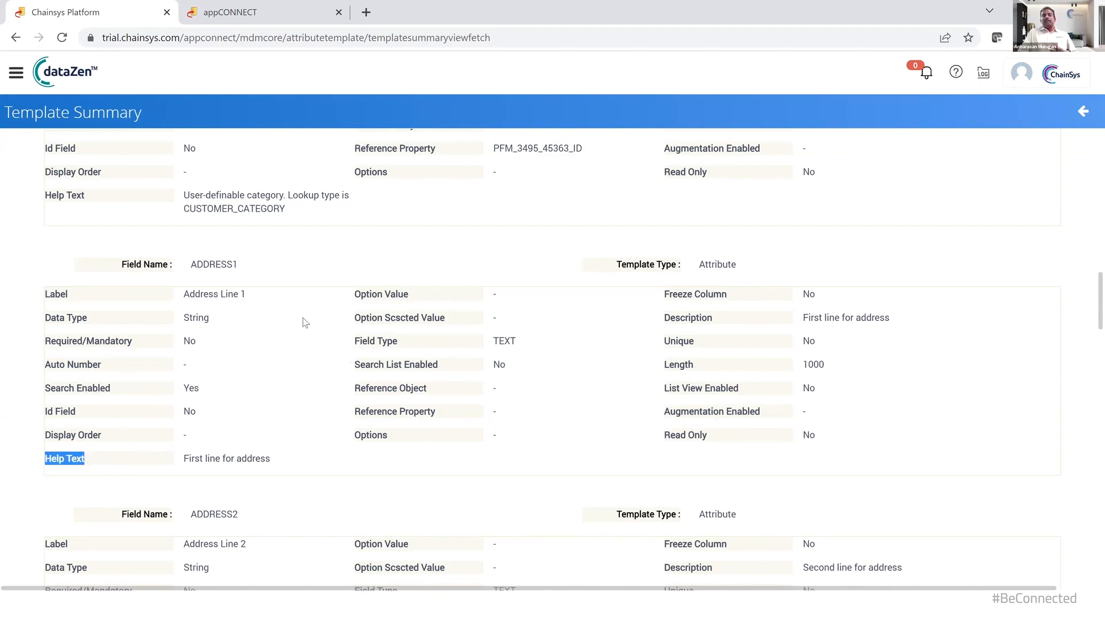
Open Design Studio and start a new data model in the Contact domain
click(23, 74)
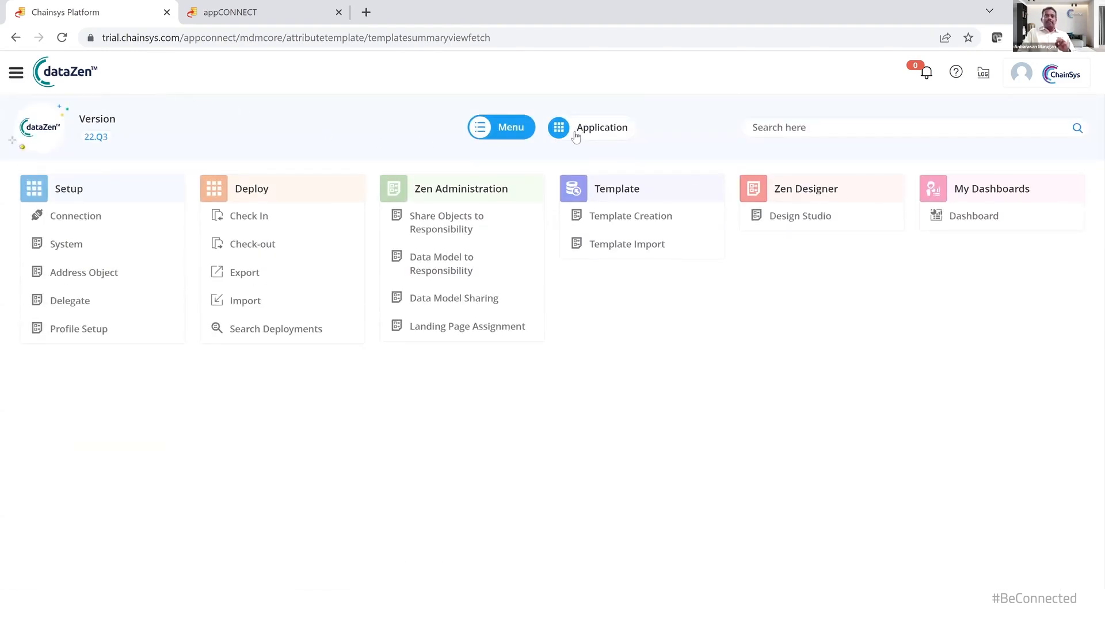
click(787, 213)
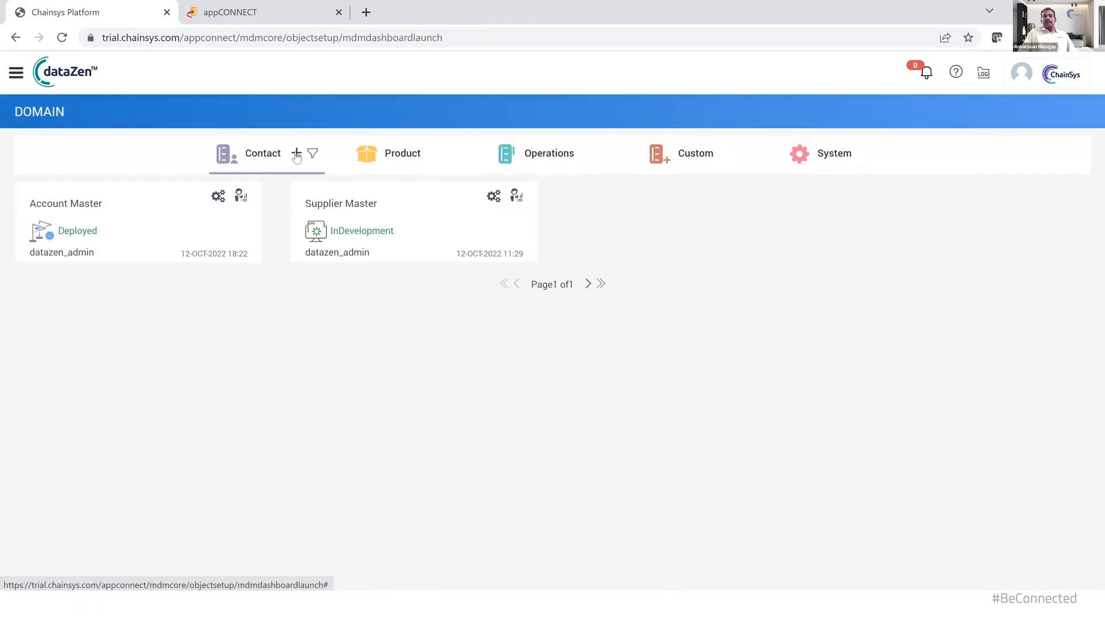
click(296, 153)
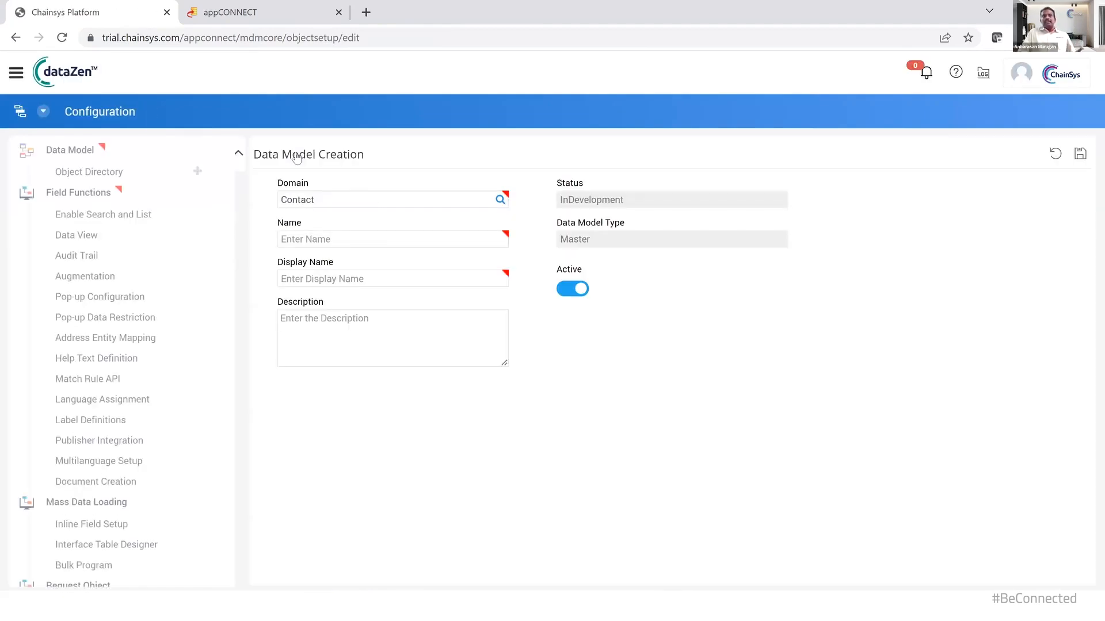
click(1013, 91)
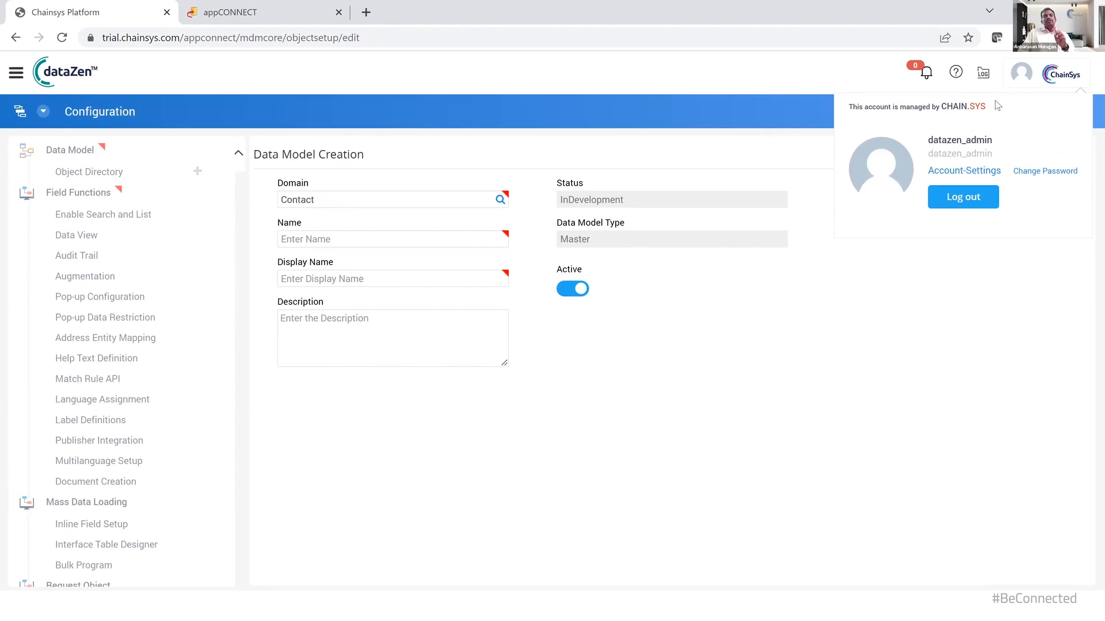
click(658, 144)
Name the new data model CustomerMasterBEC
click(414, 242)
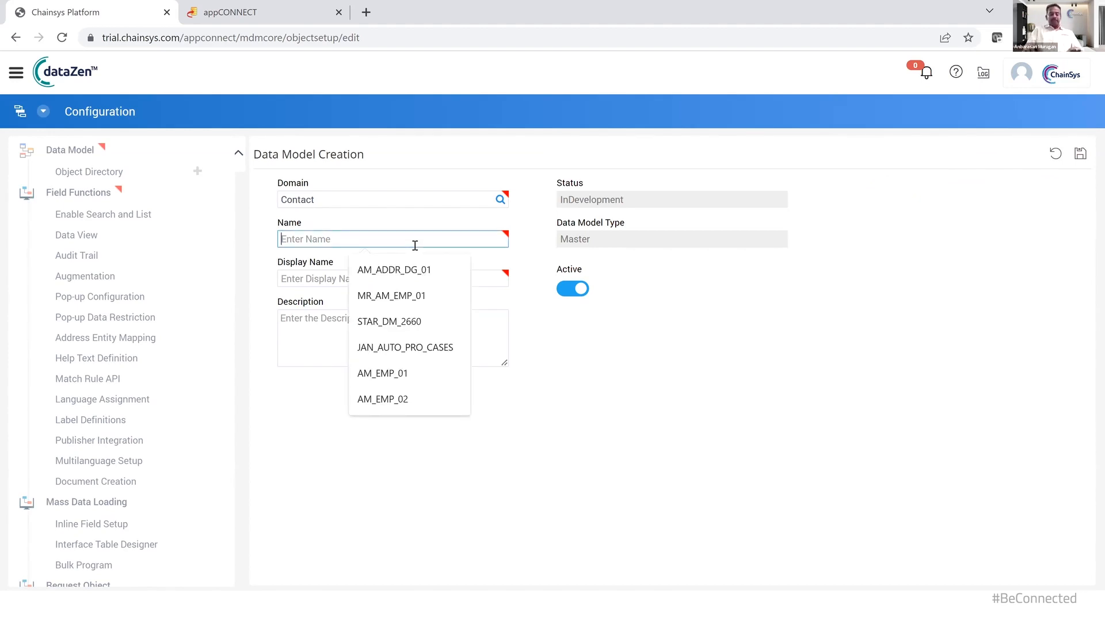
text(Customer)
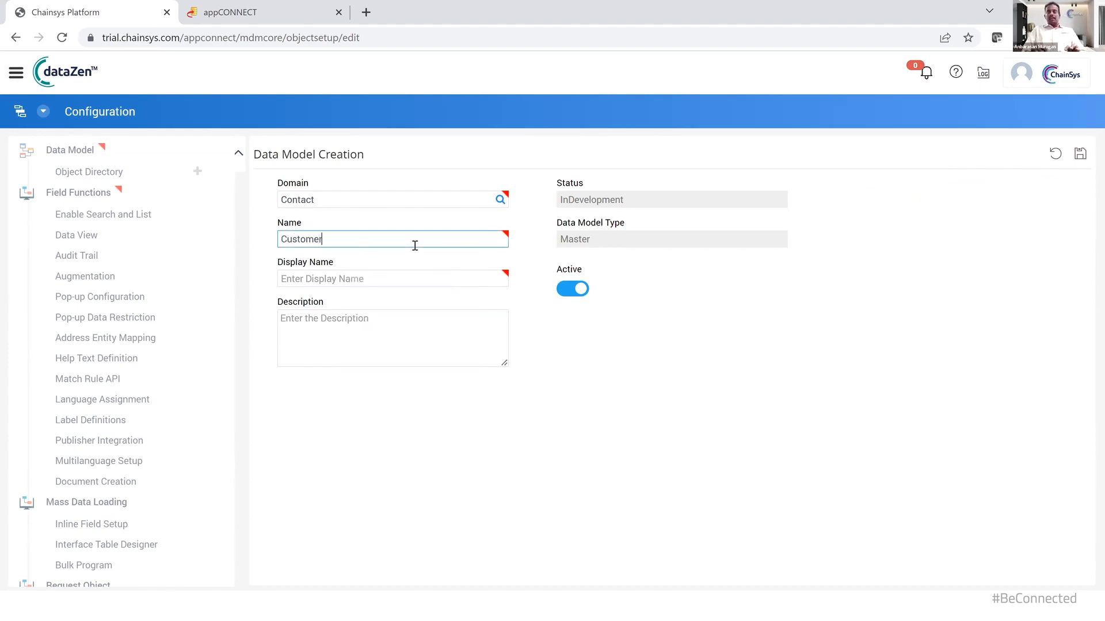
text(Master)
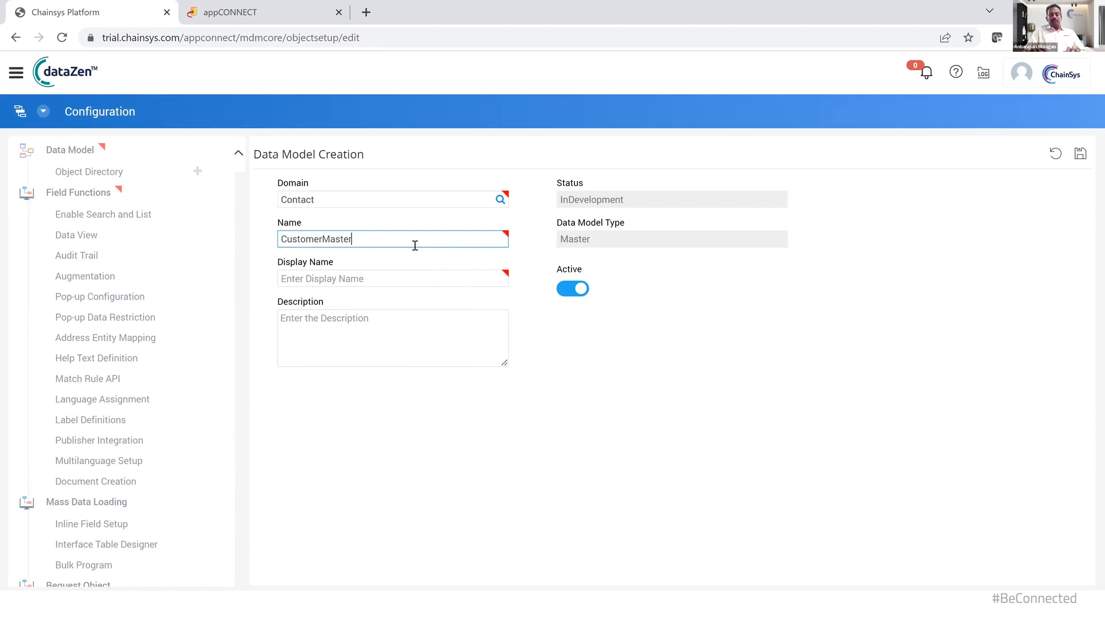
text(BEC)
key(Tab)
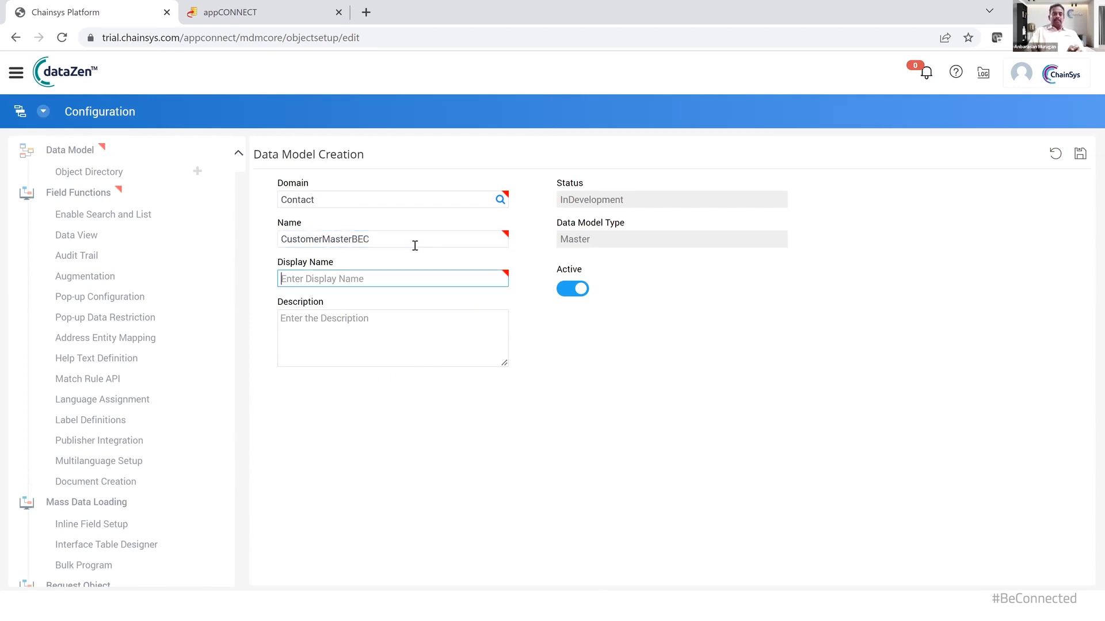
Set the display name to Customer Master BEC and the description to "Maintain Customer Master", and save the data model
text(Customer Master )
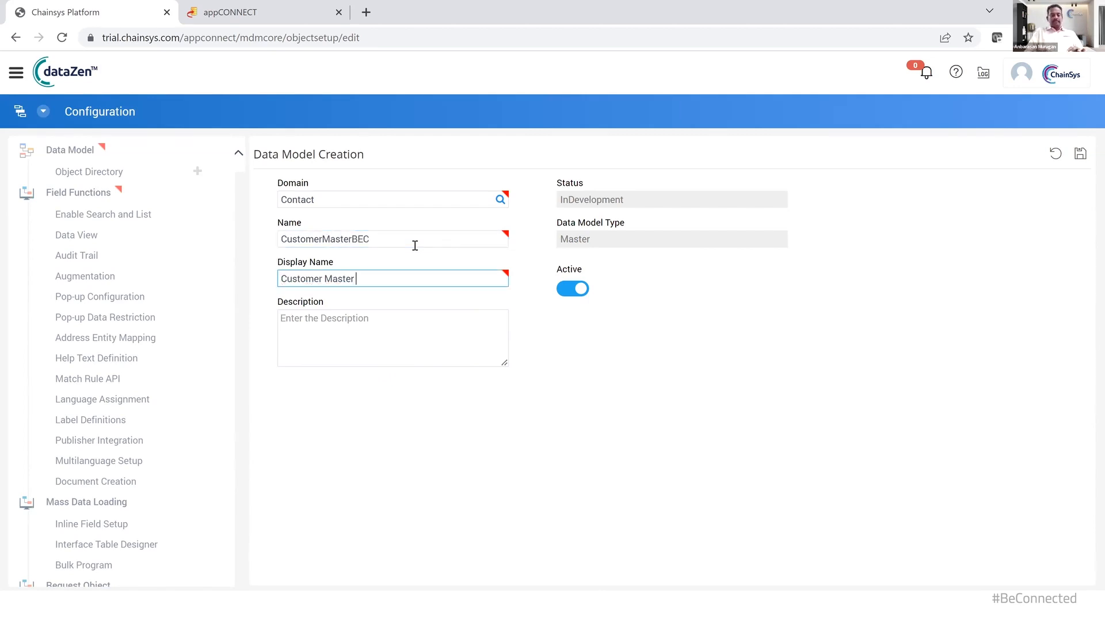
text(BEC)
click(397, 321)
text(Maintain Cu)
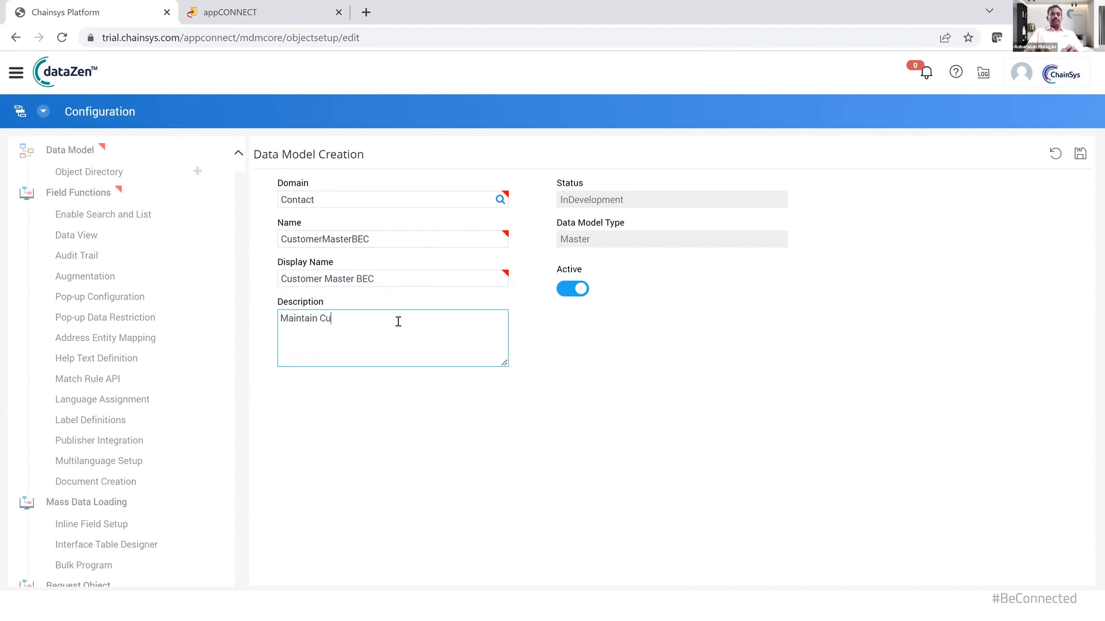
text(stomer Master)
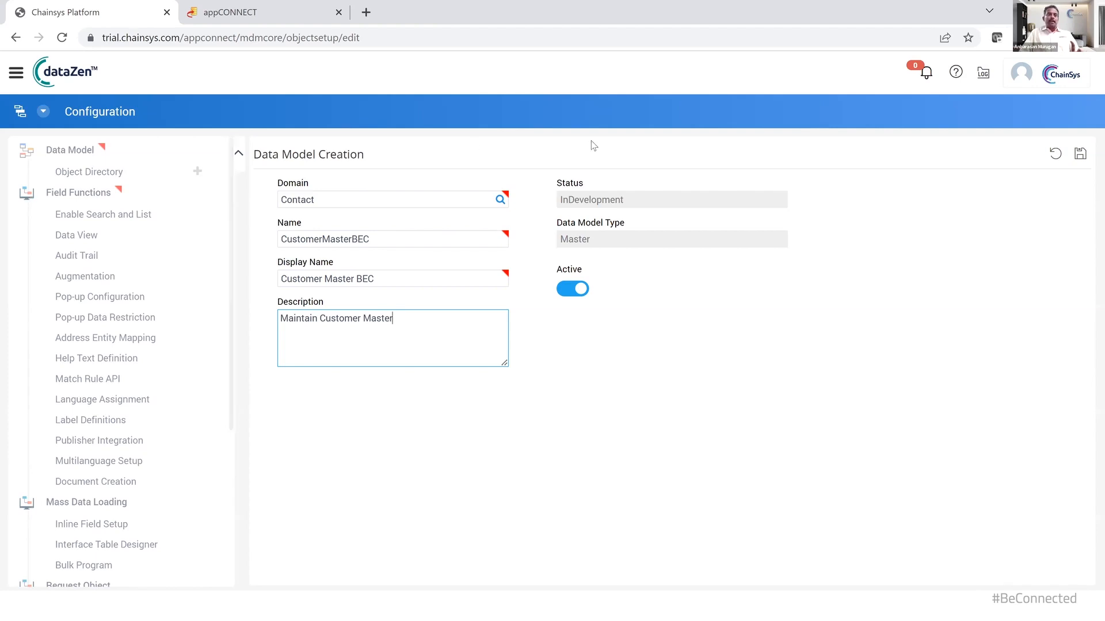
click(1080, 154)
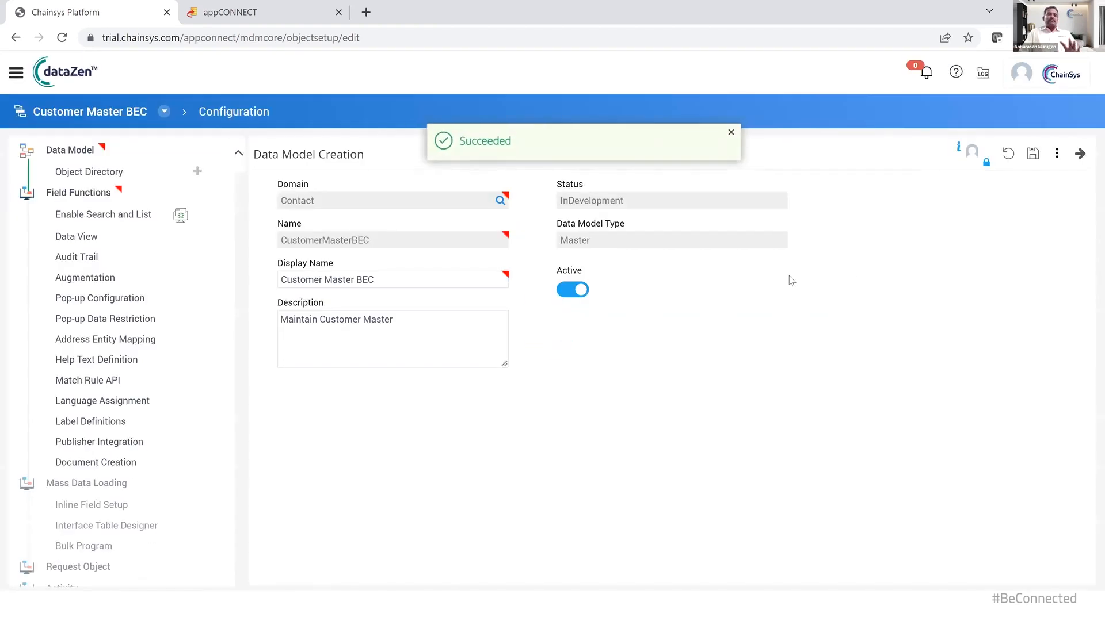
click(734, 133)
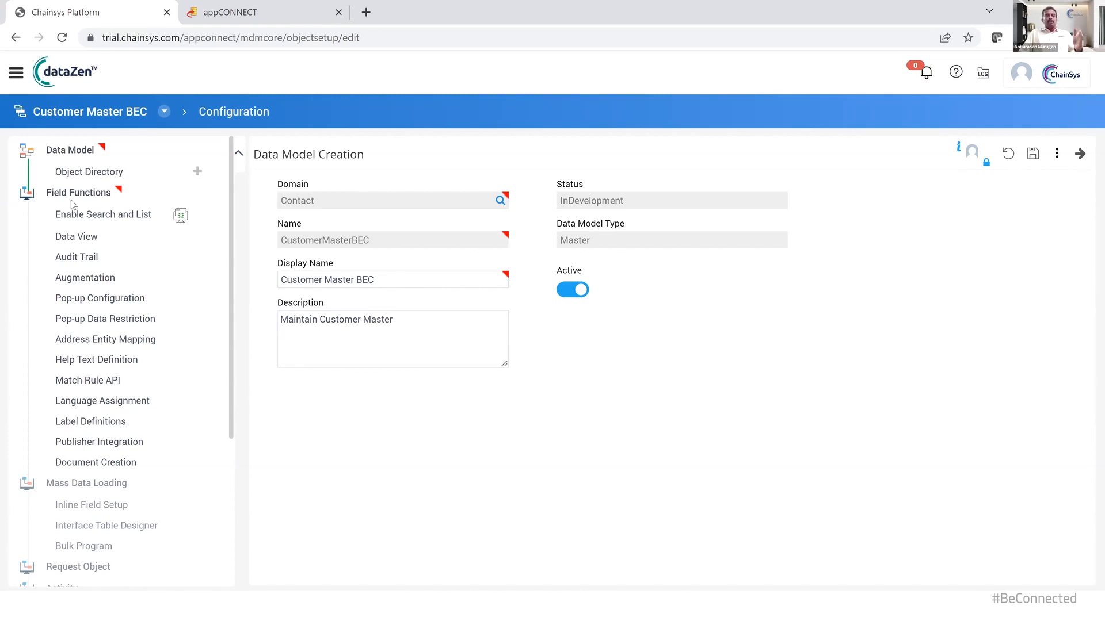
Proceed to the data model's object setup and choose BEC_Customer Master as the standard template
scroll(83, 241, down, 4)
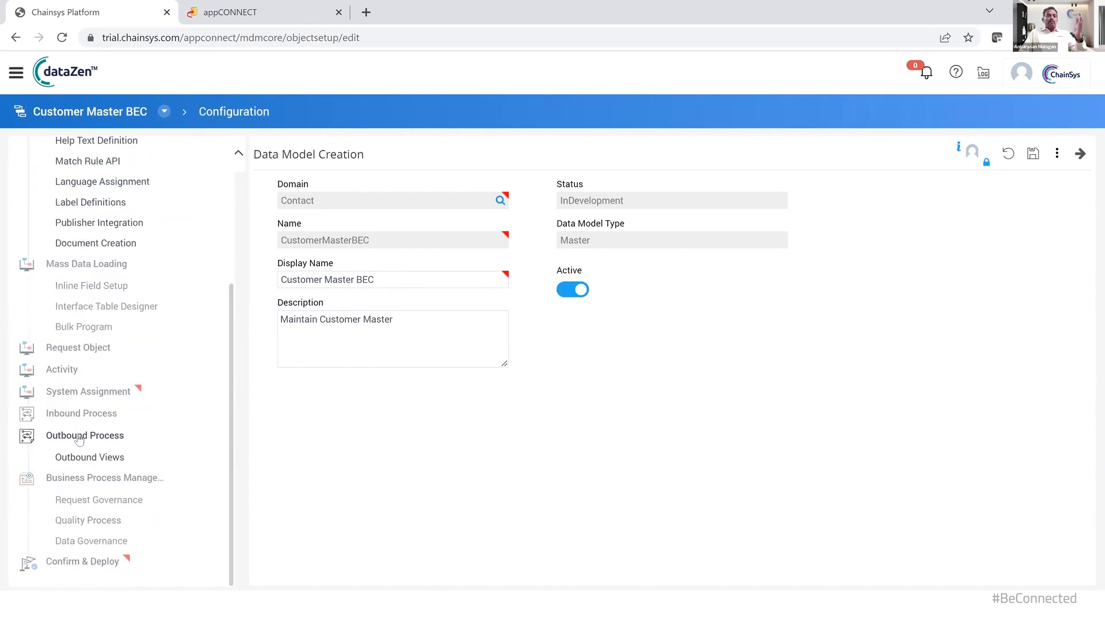
scroll(123, 397, up, 3)
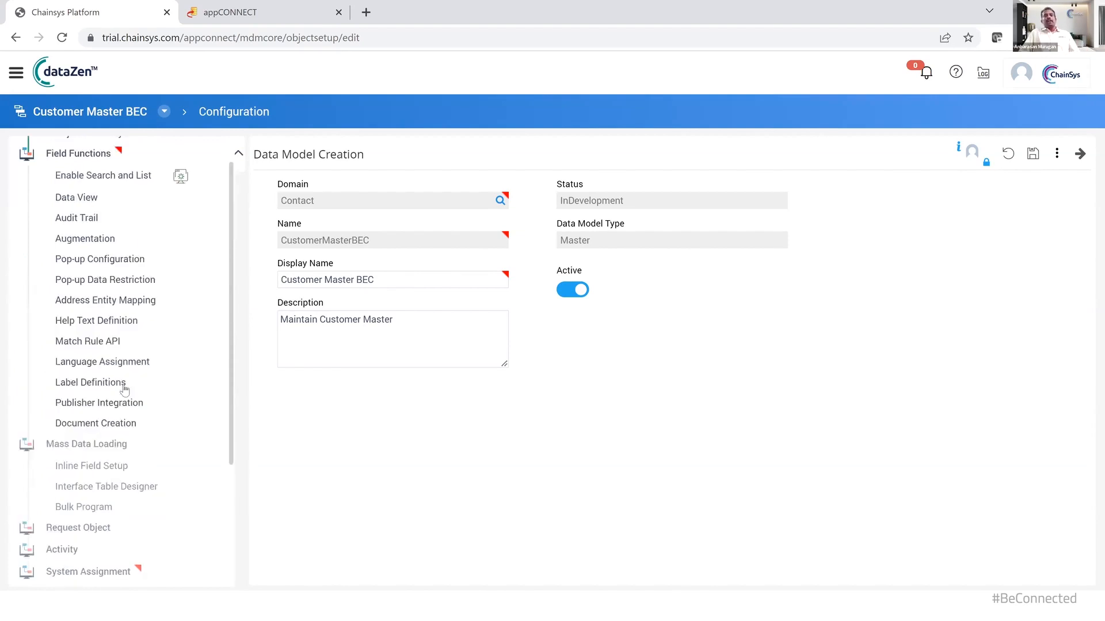
scroll(123, 390, up, 1)
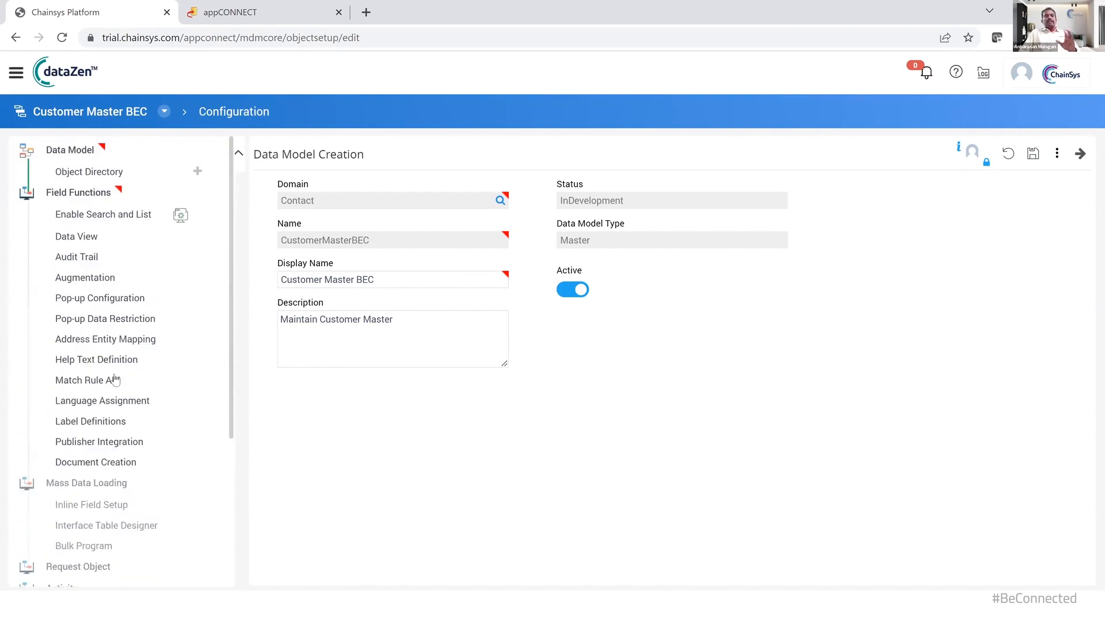
click(1077, 159)
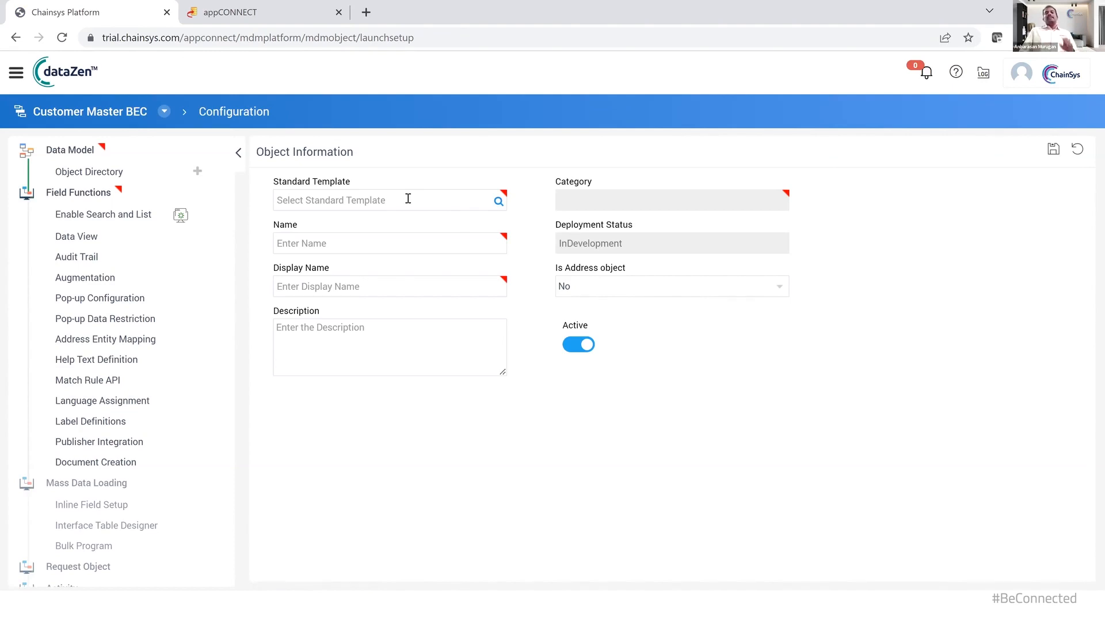
click(408, 198)
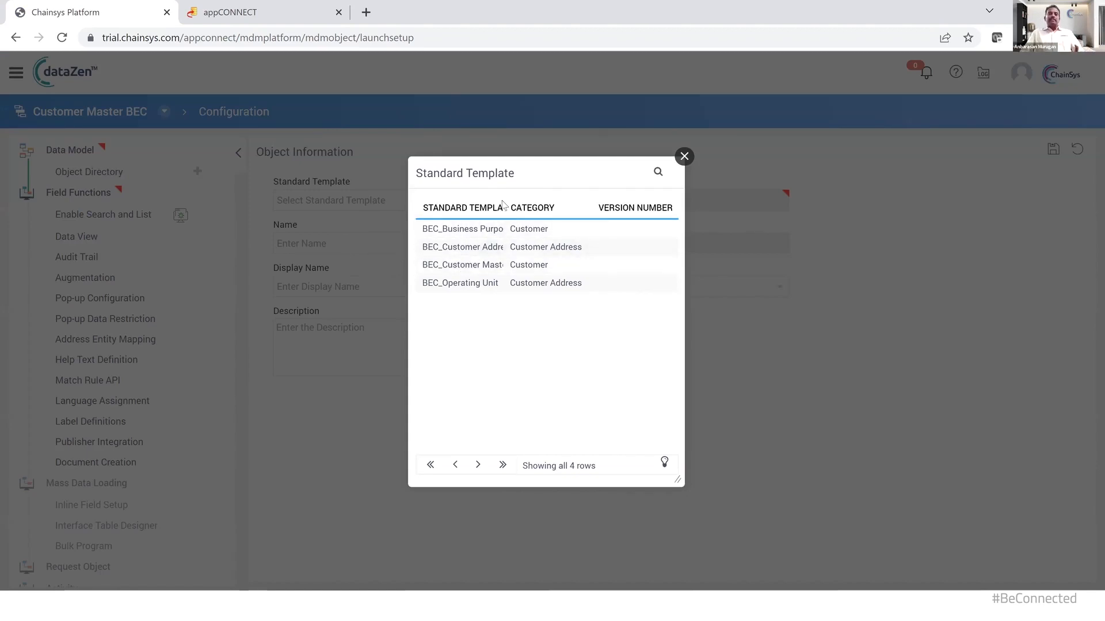
drag(504, 208, 562, 208)
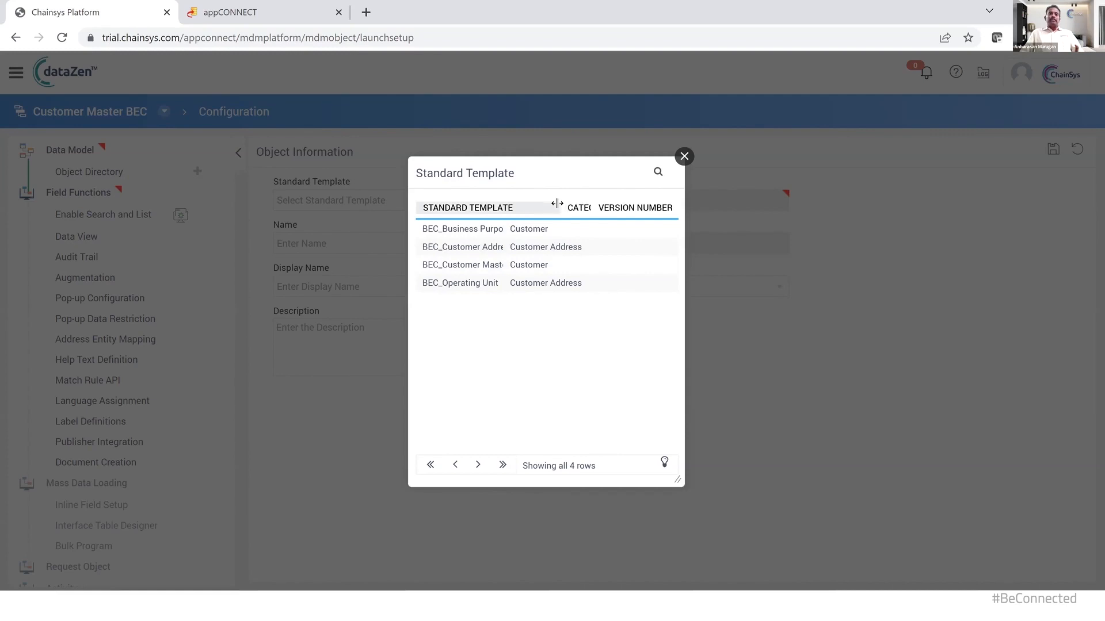
click(519, 261)
Name the new object CustomerInfoBEC
click(419, 244)
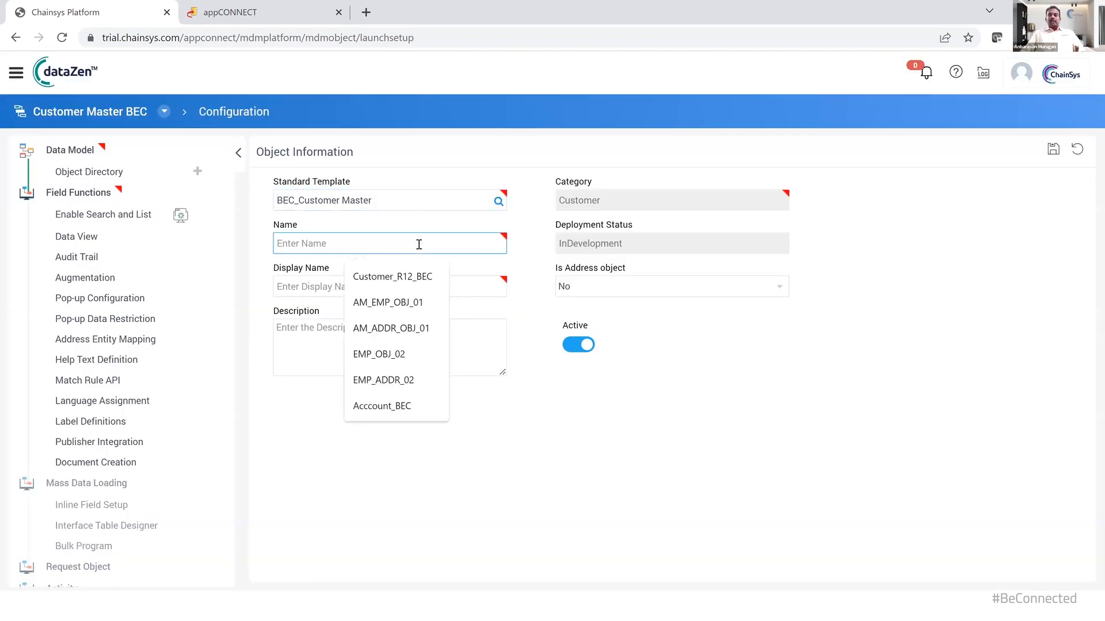
text(Cust)
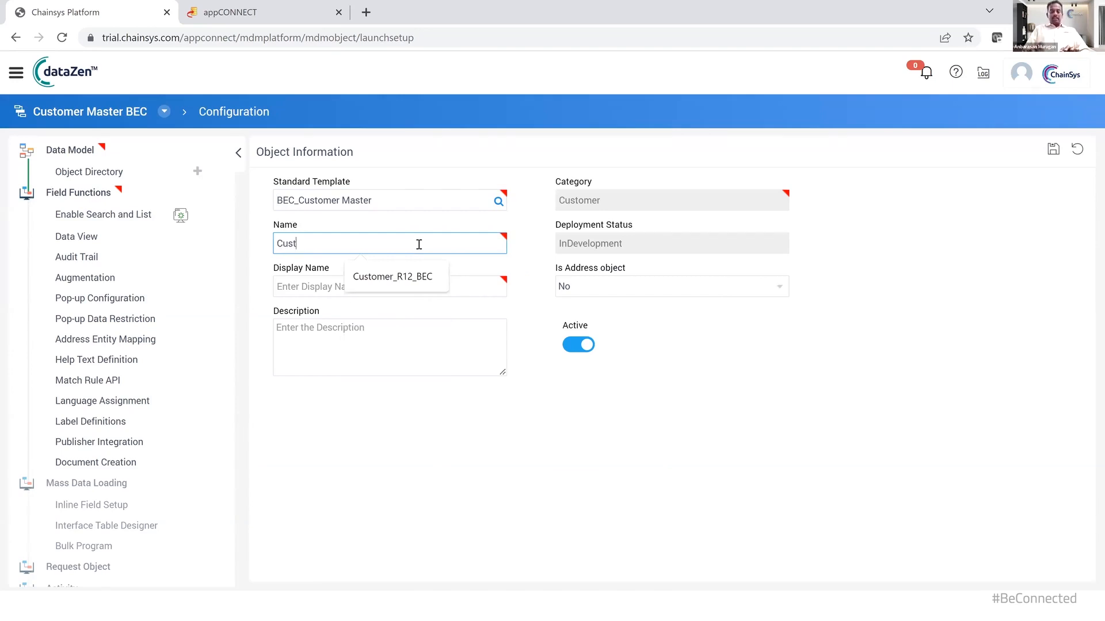
text(omerInf)
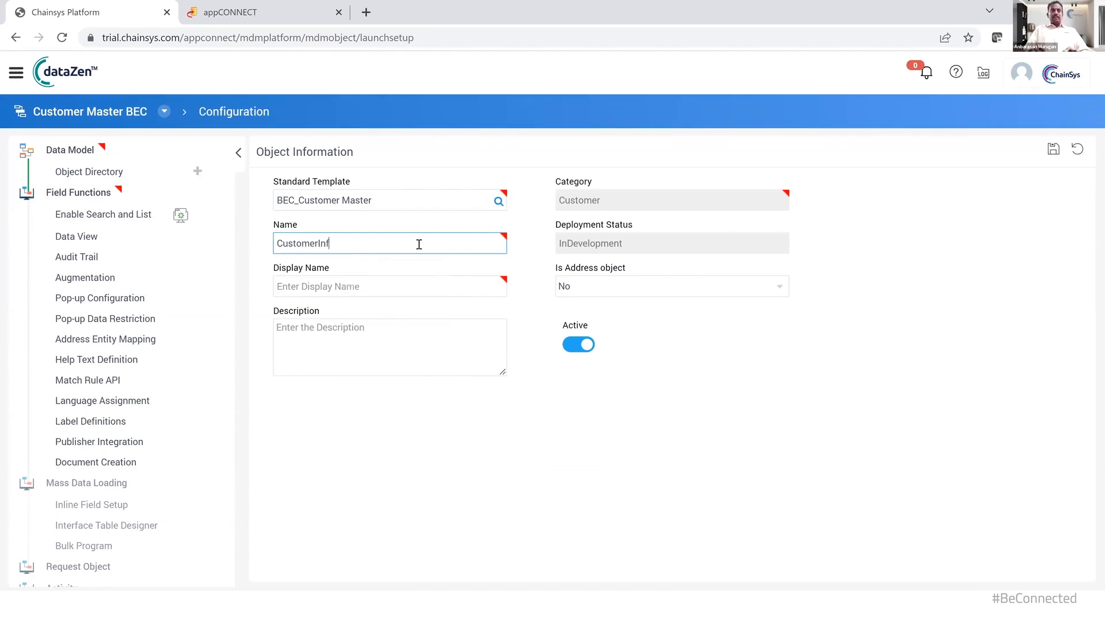
text(orBEC)
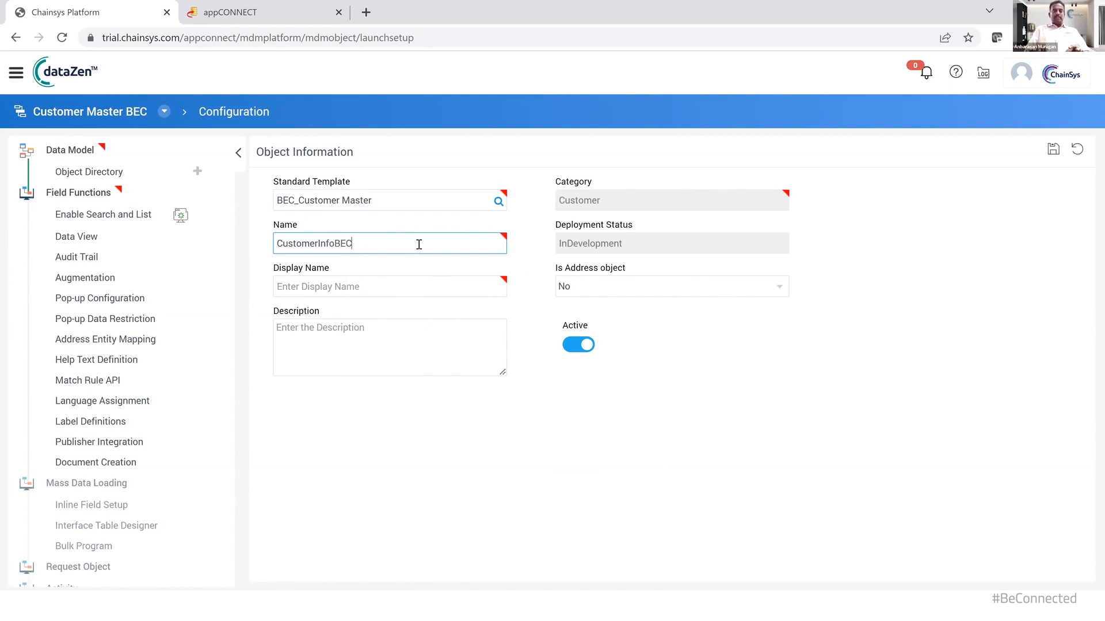
key(Tab)
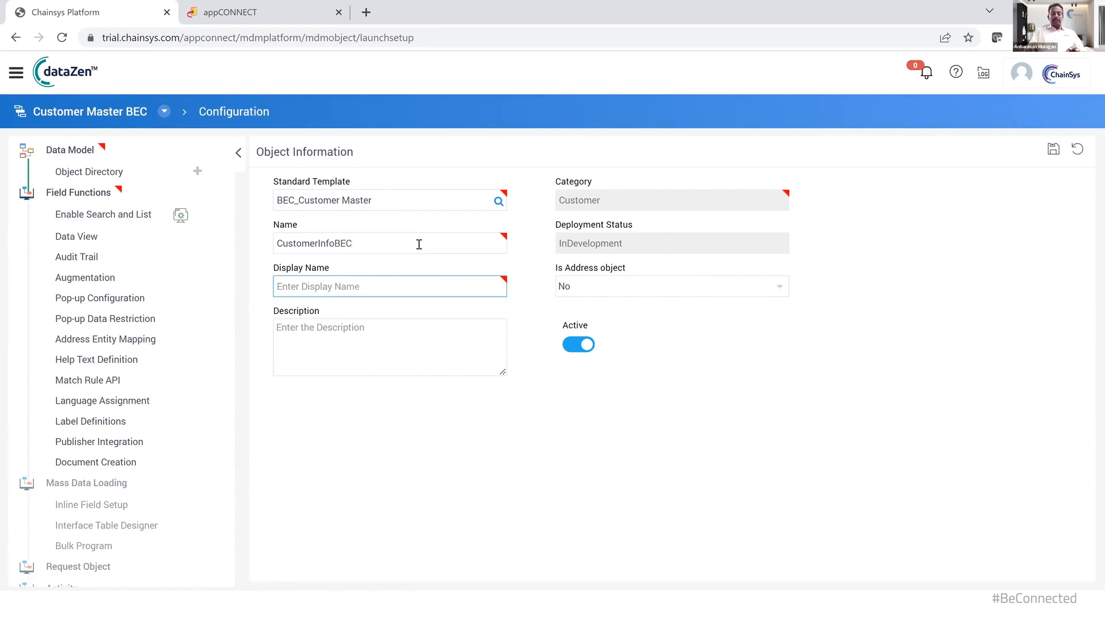
Set the object's display name to Customer Info BEC
text(Csutom)
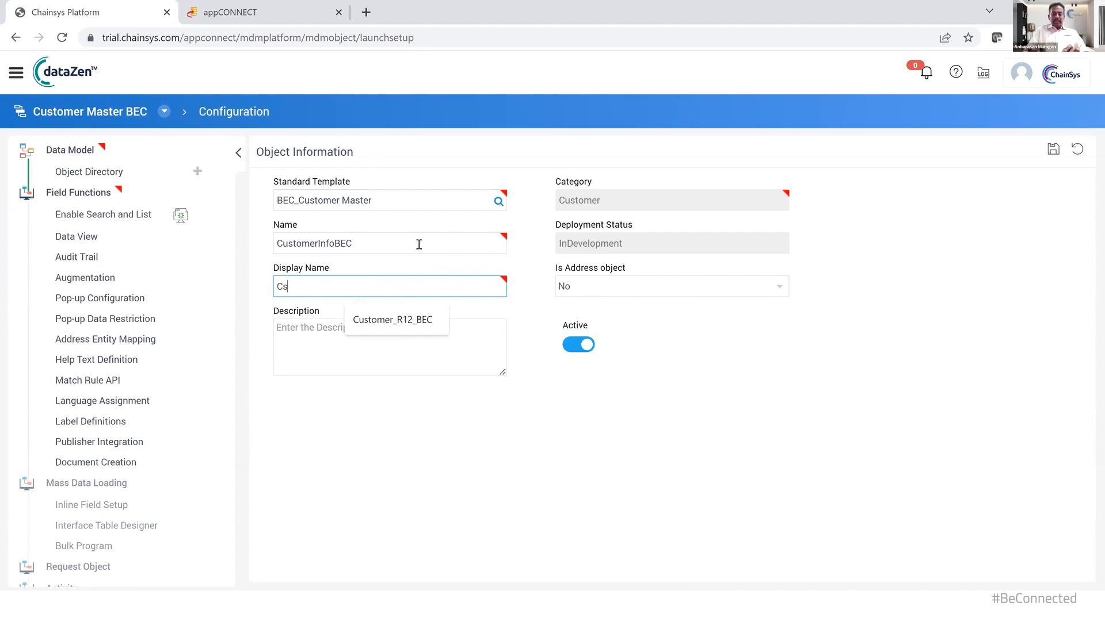
key(BackSpace)
key(BackSpace)
key(BackSpace)
key(BackSpace)
key(BackSpace)
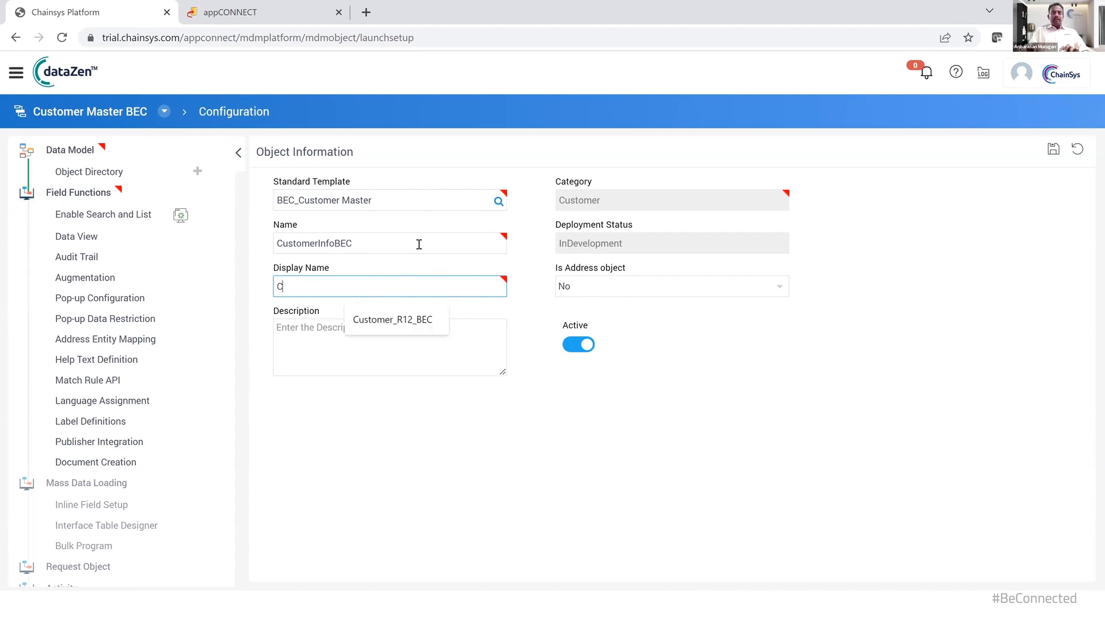
text(ustomer IOnf)
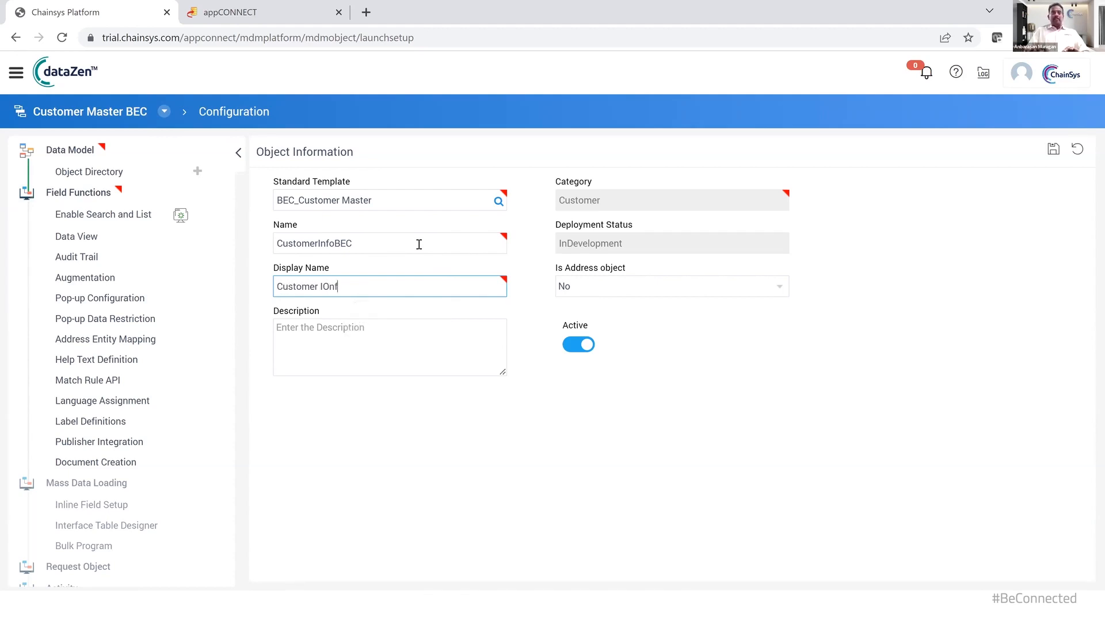
text(or)
text(B)
text(X)
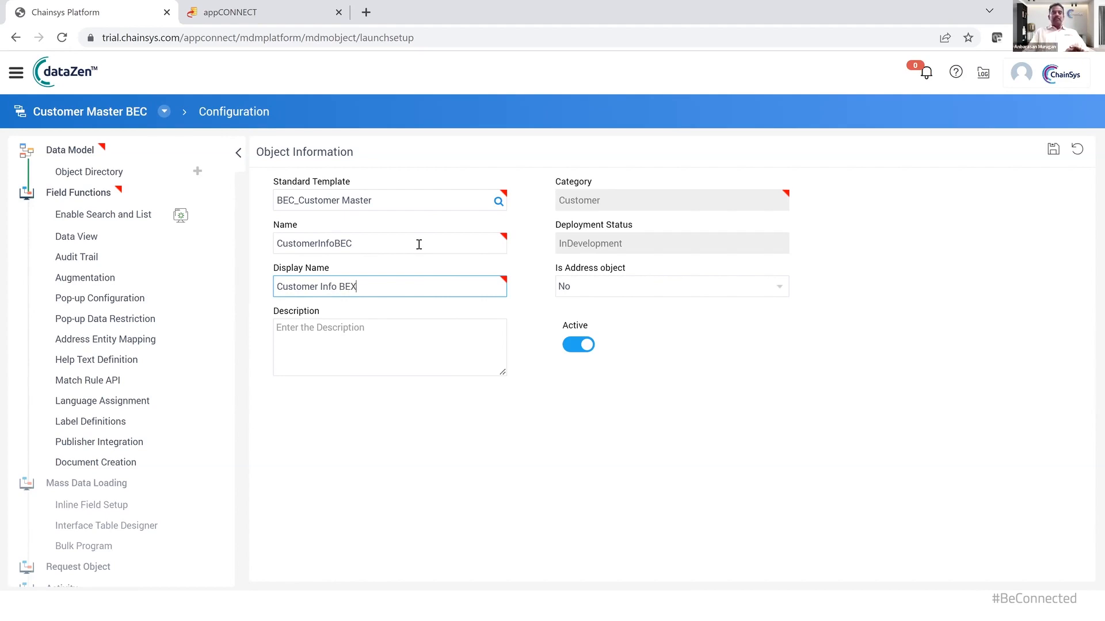
key(BackSpace)
text(C)
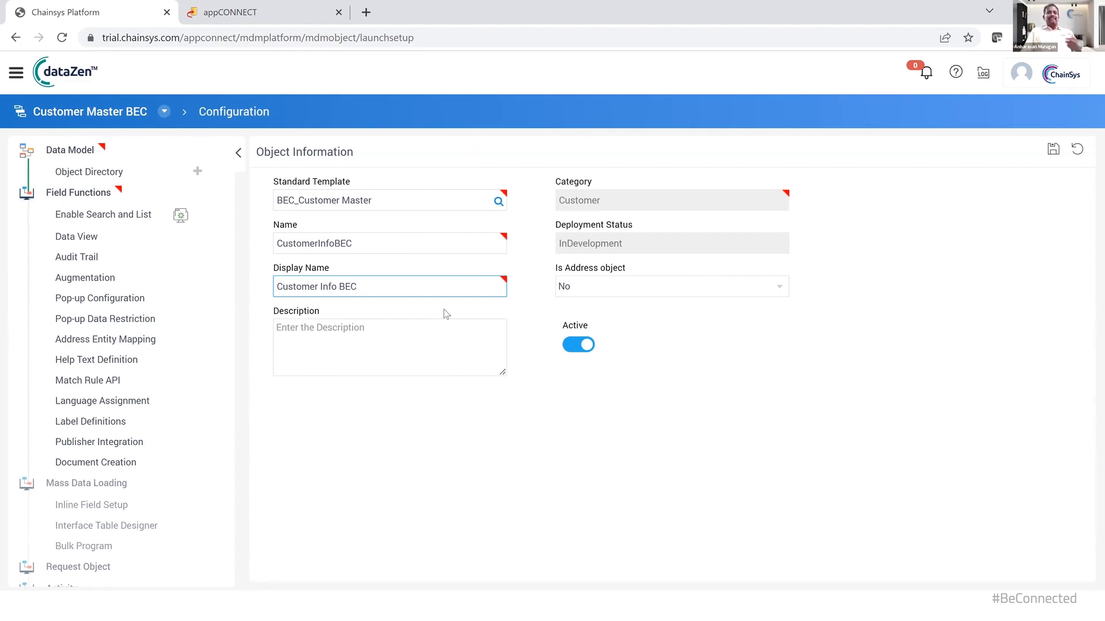
triple_click(424, 285)
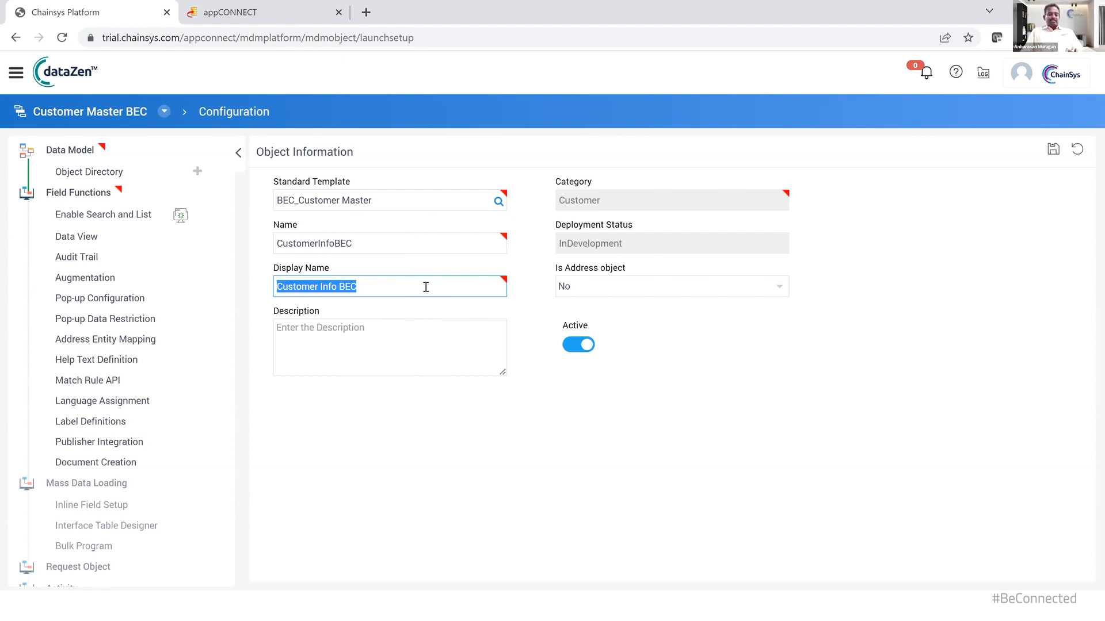
Enter "Customer Related Info Object" as the object's description and save the object
click(431, 335)
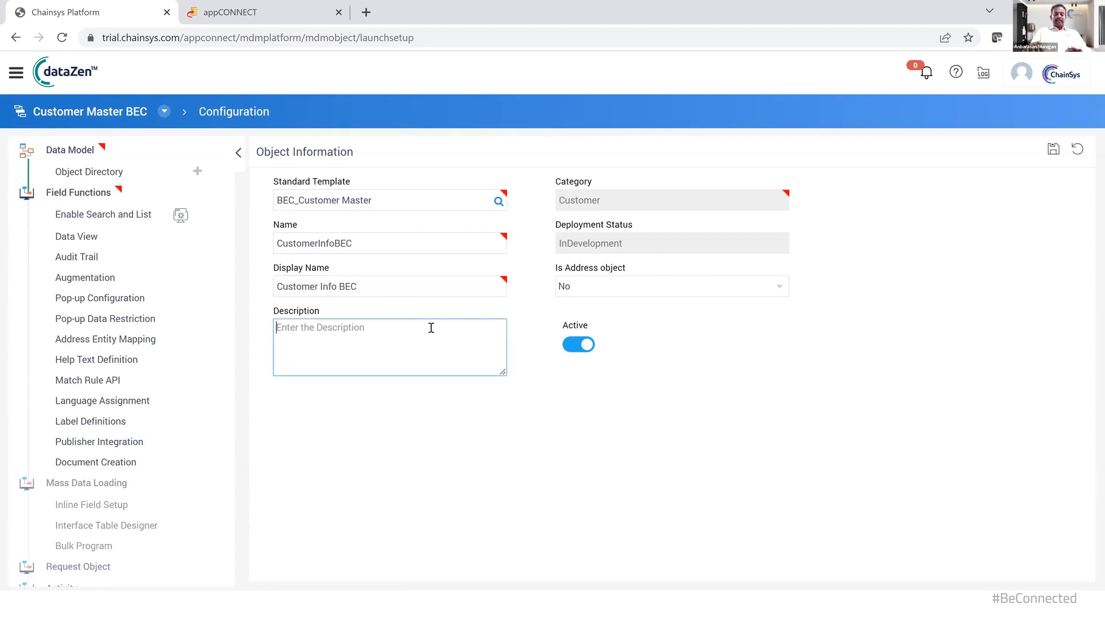
text(Customer R)
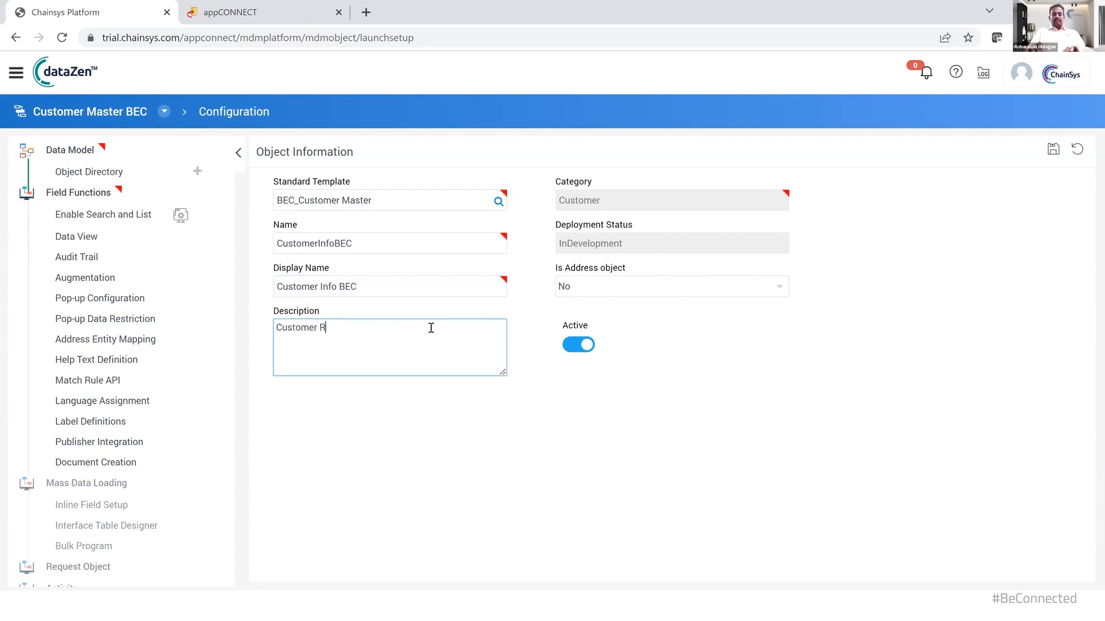
text(elated Info)
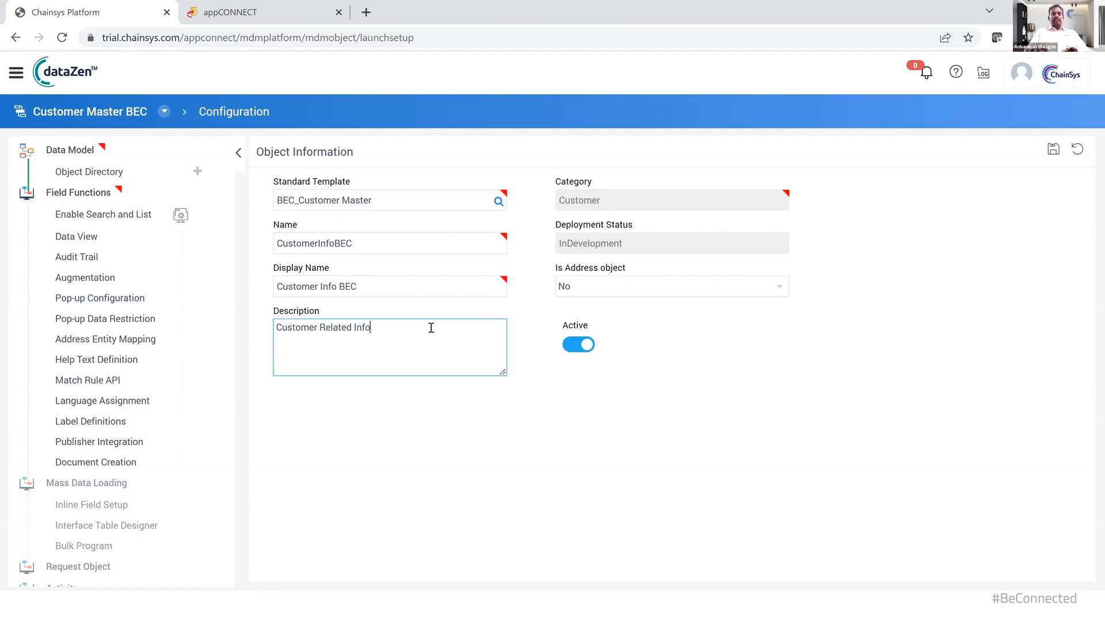
text( Object)
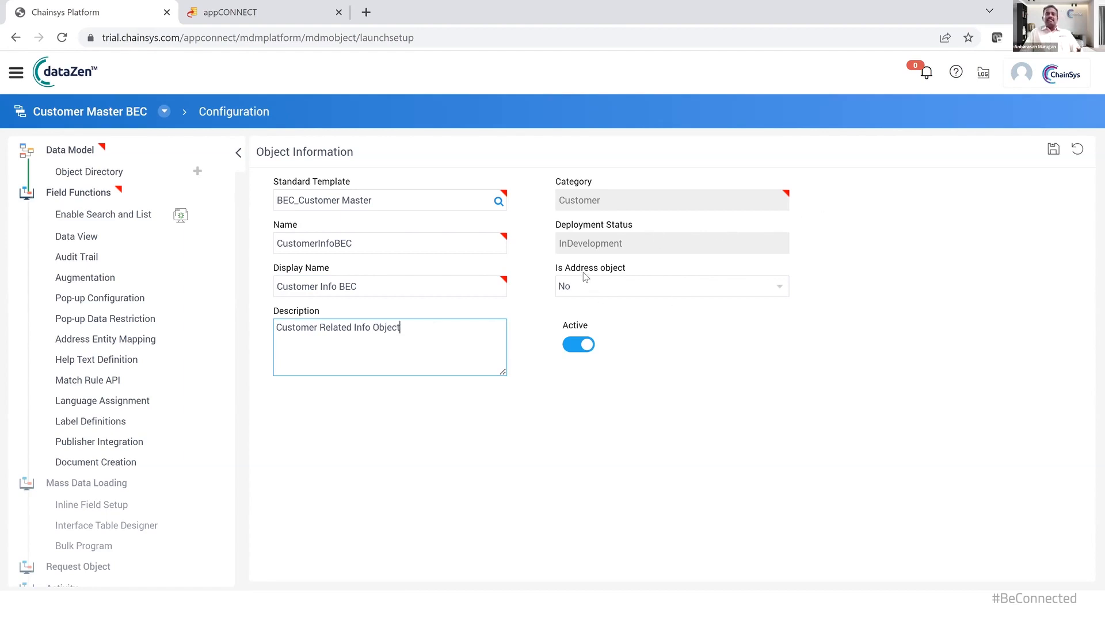
click(1053, 152)
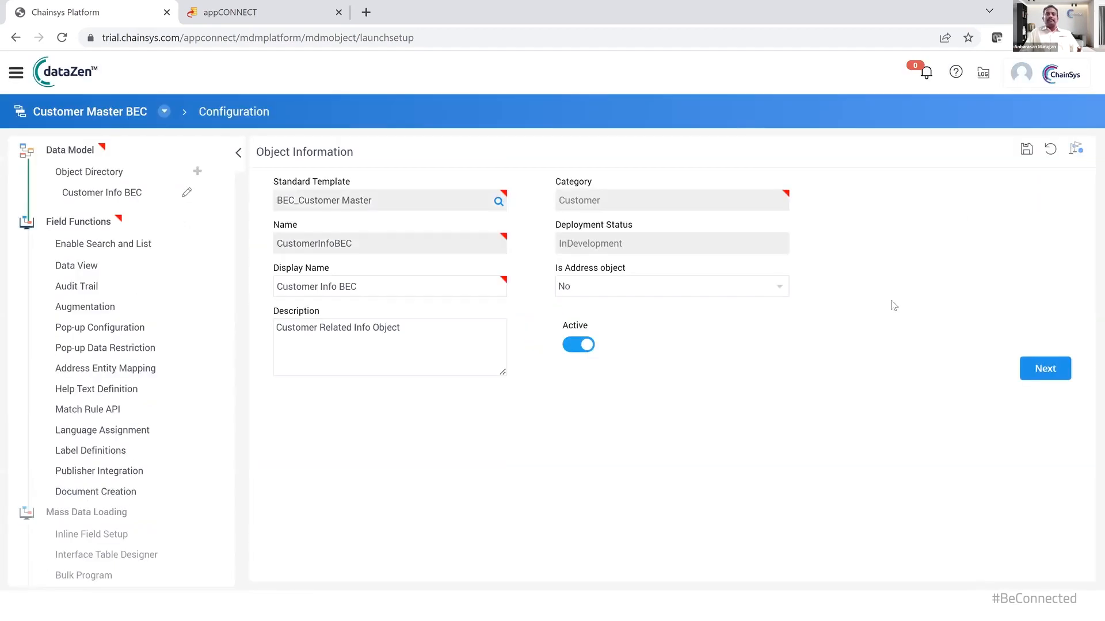
Proceed to the object's attribute definitions and, from the Cust_Account_ATTR template, select all sections and all unassigned fields
click(1056, 371)
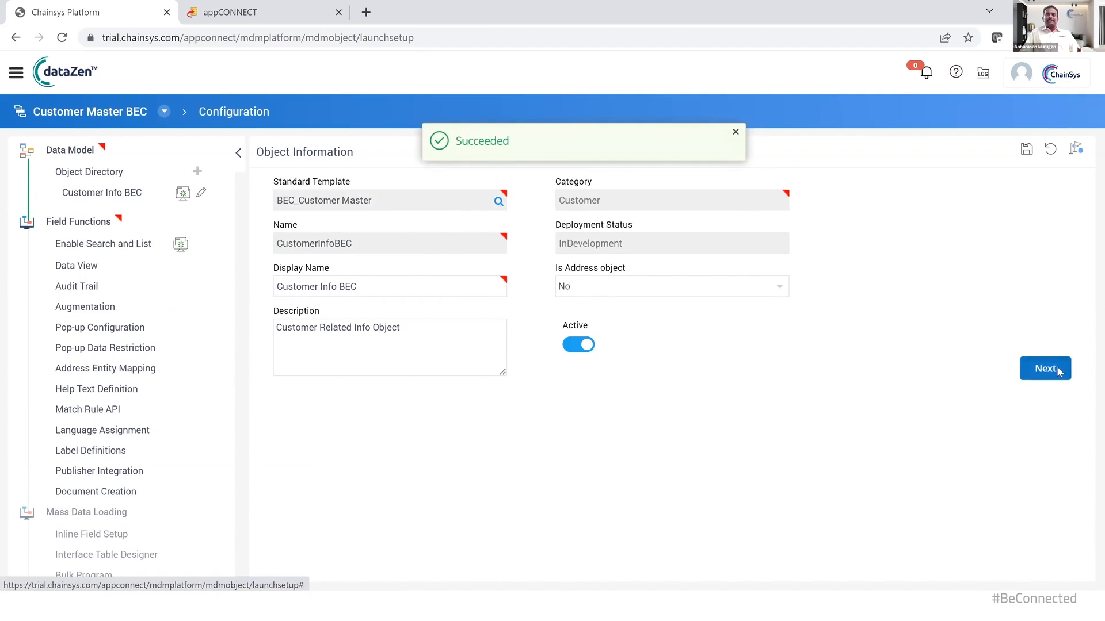
click(735, 133)
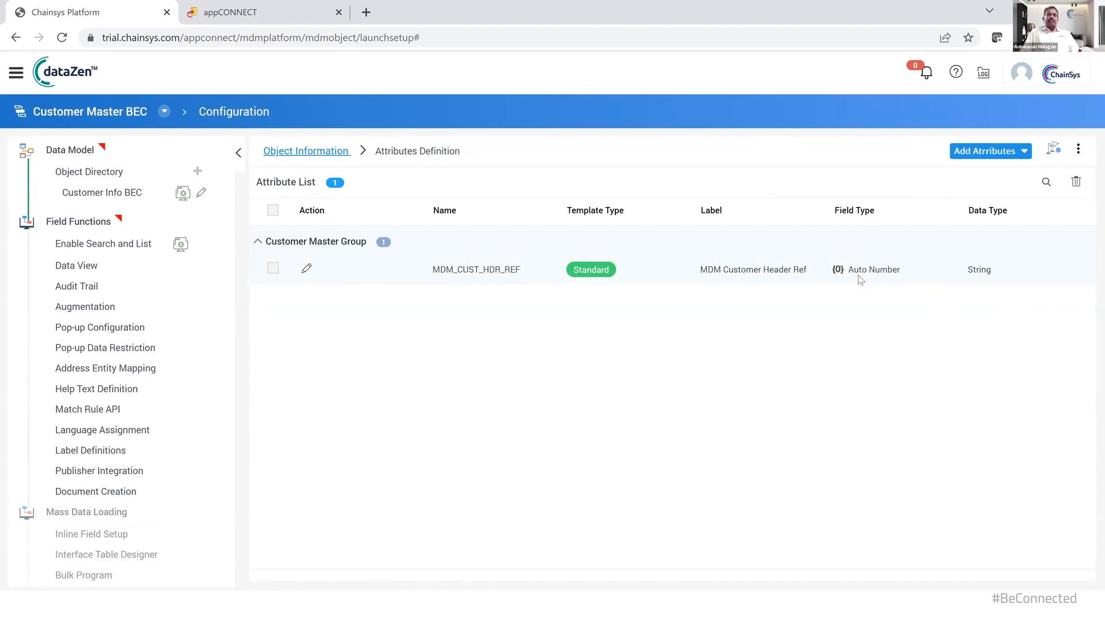
click(1014, 157)
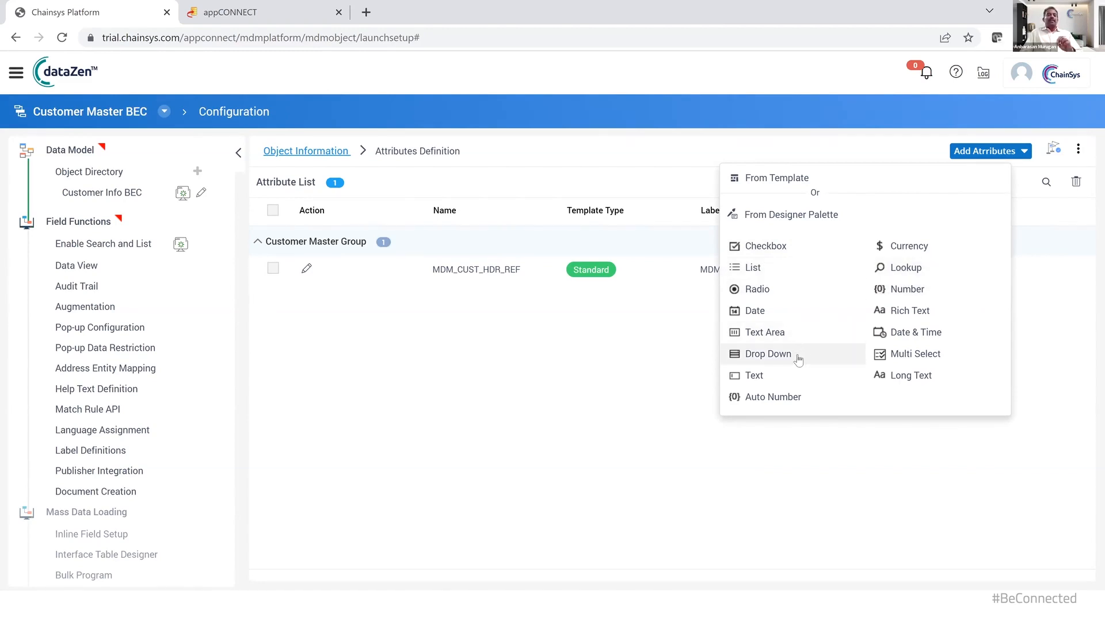
click(790, 181)
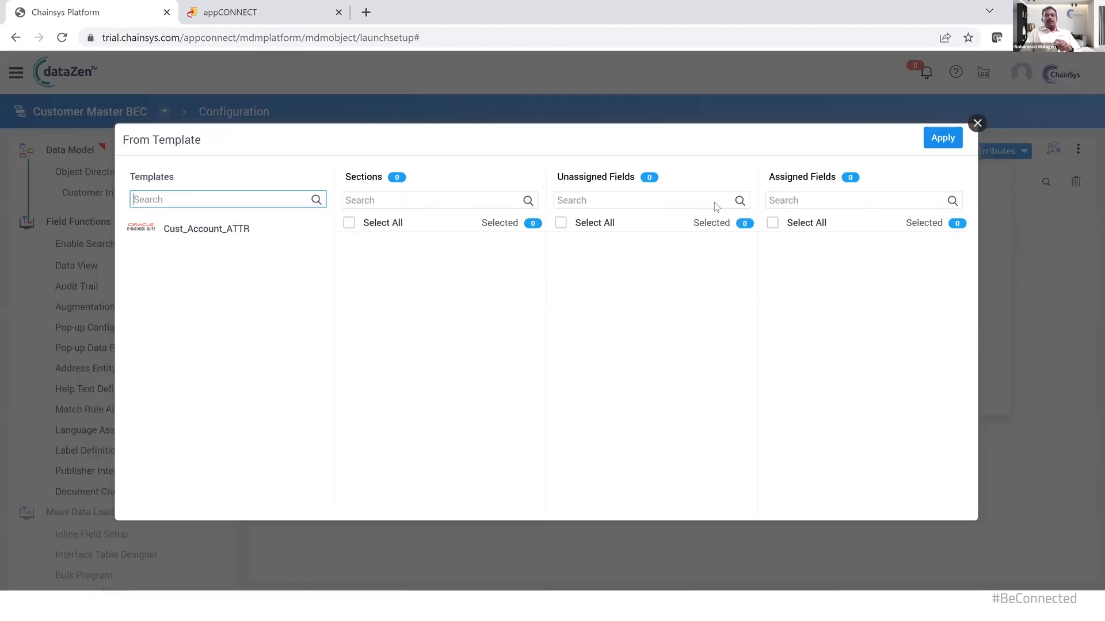
click(247, 239)
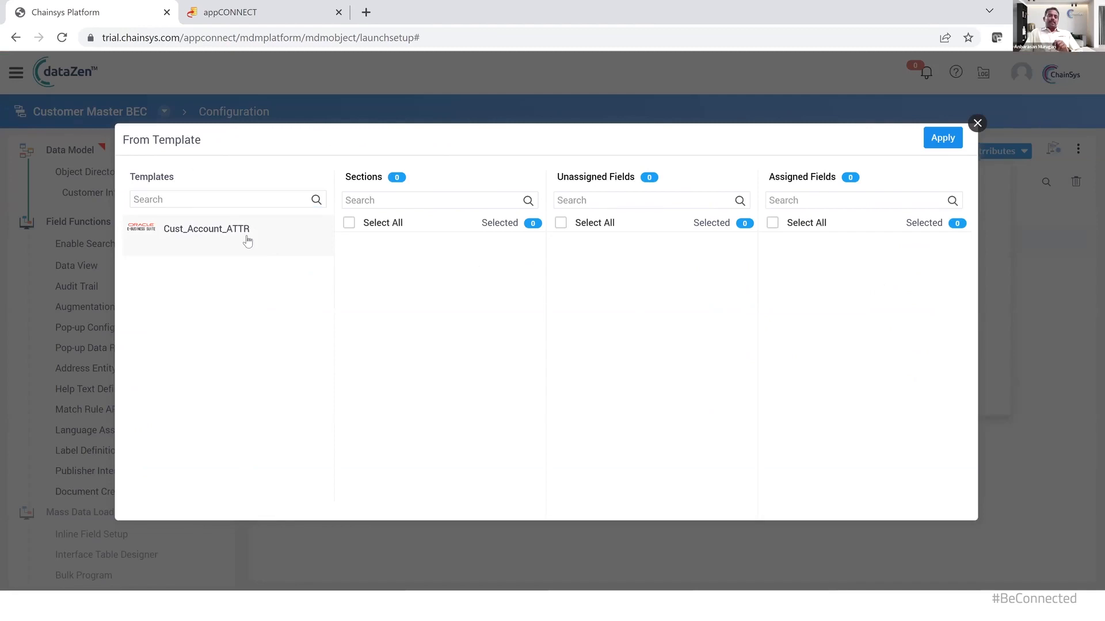
click(349, 222)
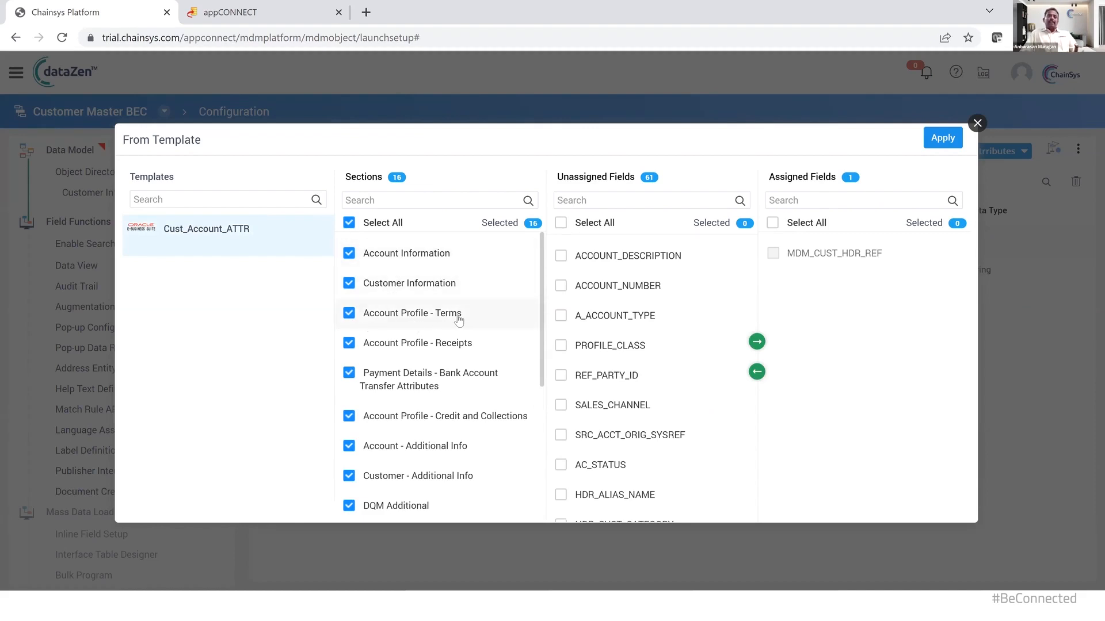
click(561, 223)
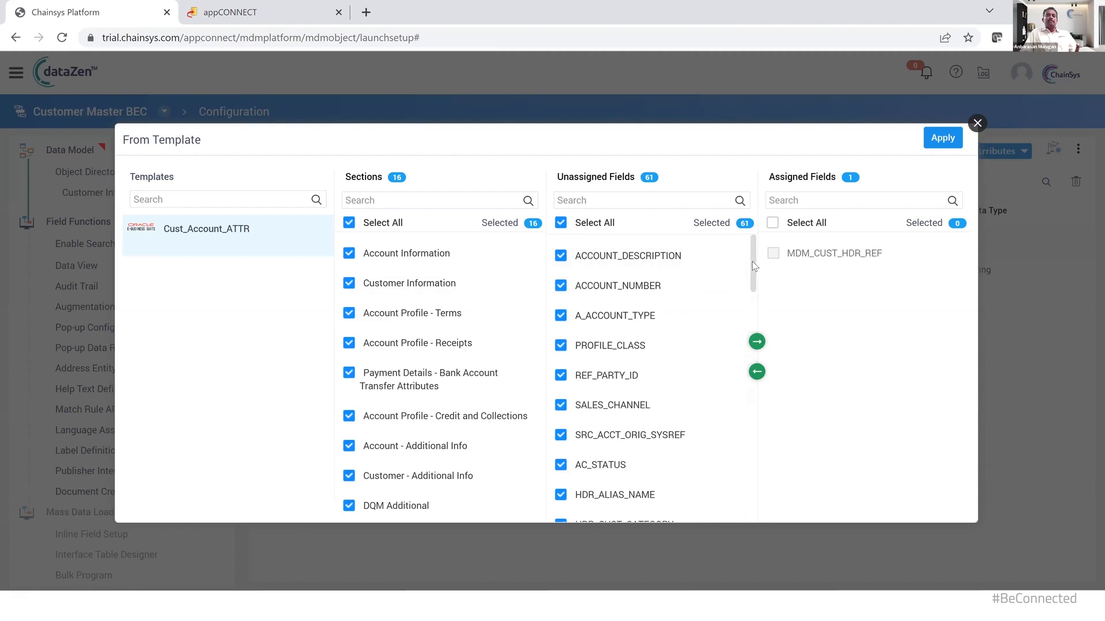
Exclude AC_STATUS and HDR_STATUS from the selection, assign the remaining template fields to the object, and apply the assignment
scroll(750, 261, down, 1)
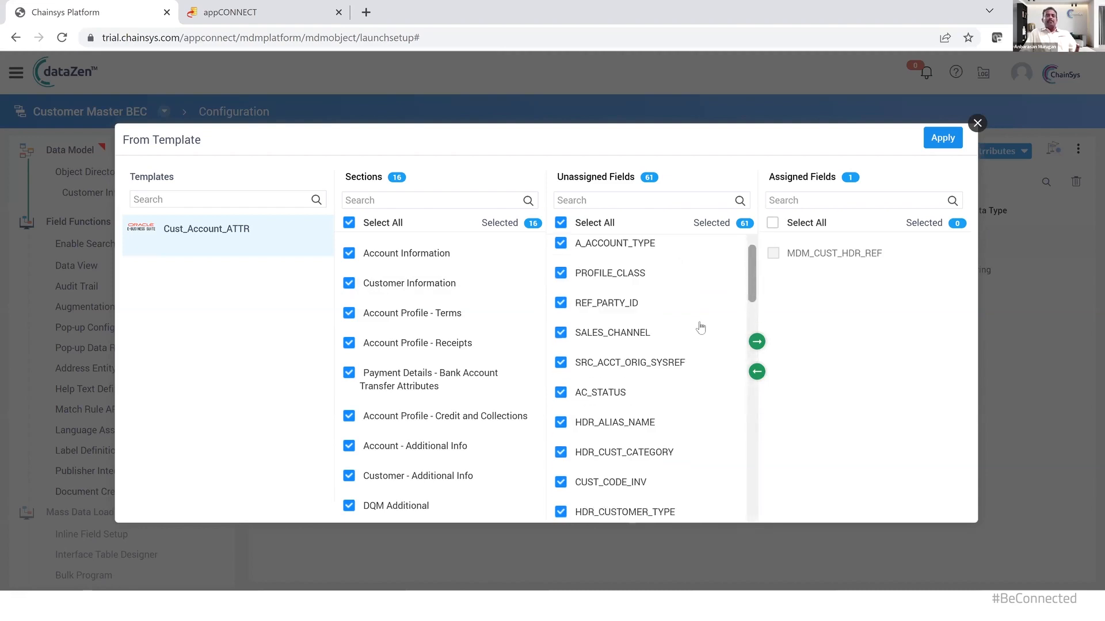
click(561, 393)
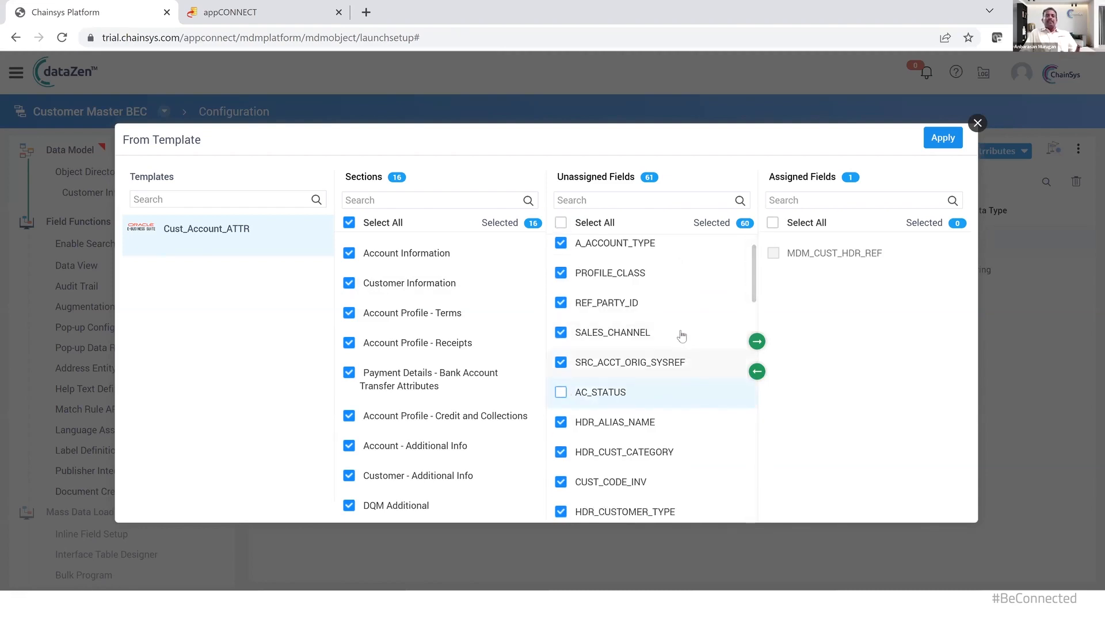
scroll(684, 314, down, 3)
click(561, 482)
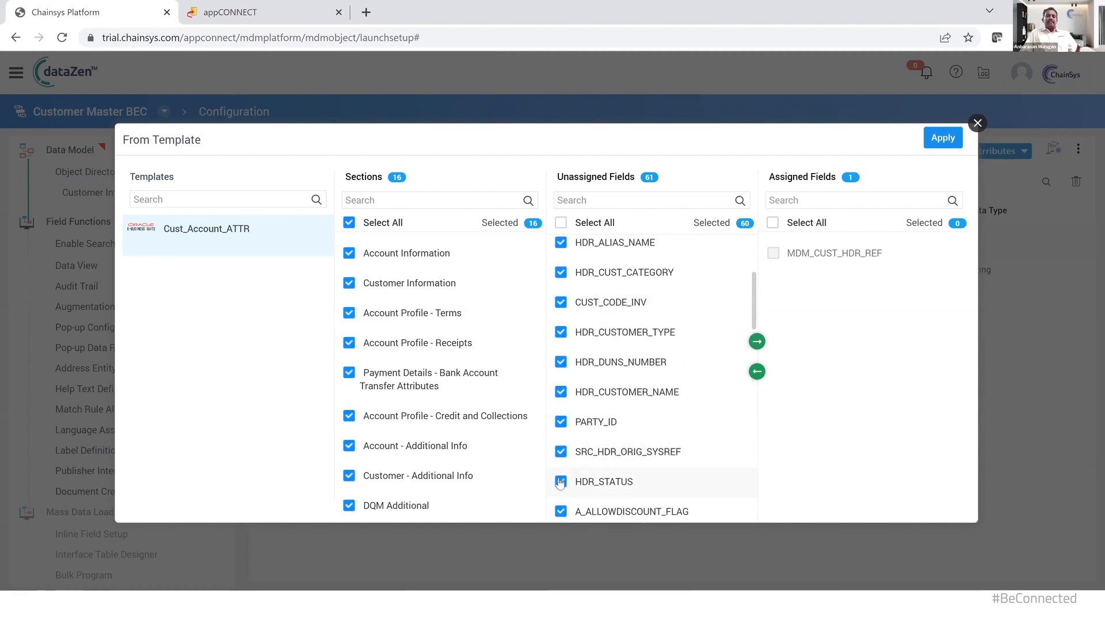
scroll(649, 352, down, 3)
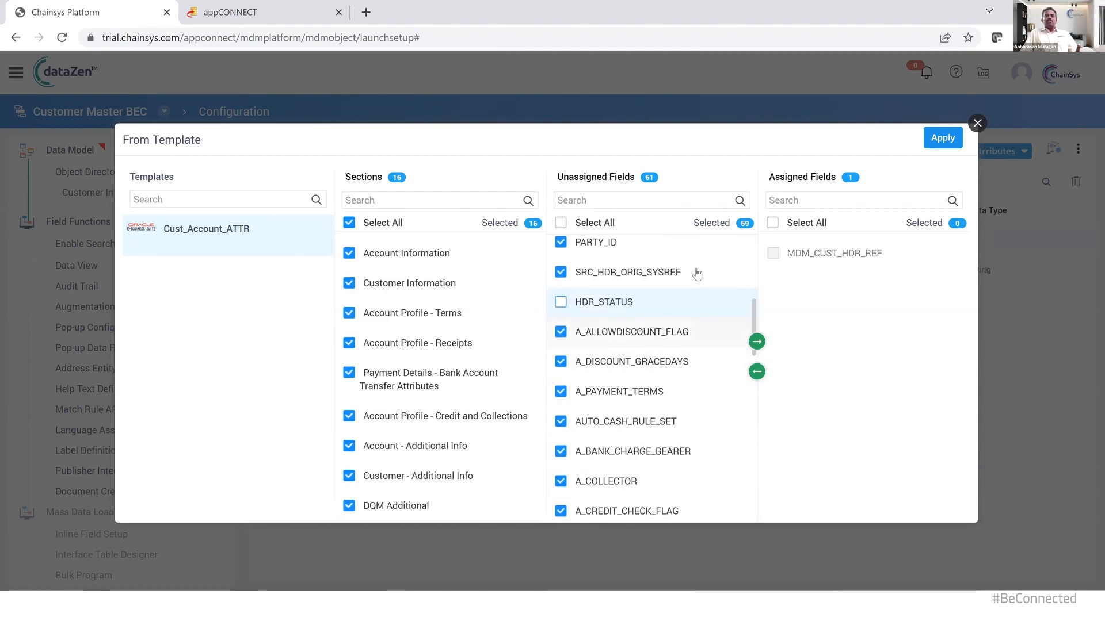
scroll(698, 271, up, 7)
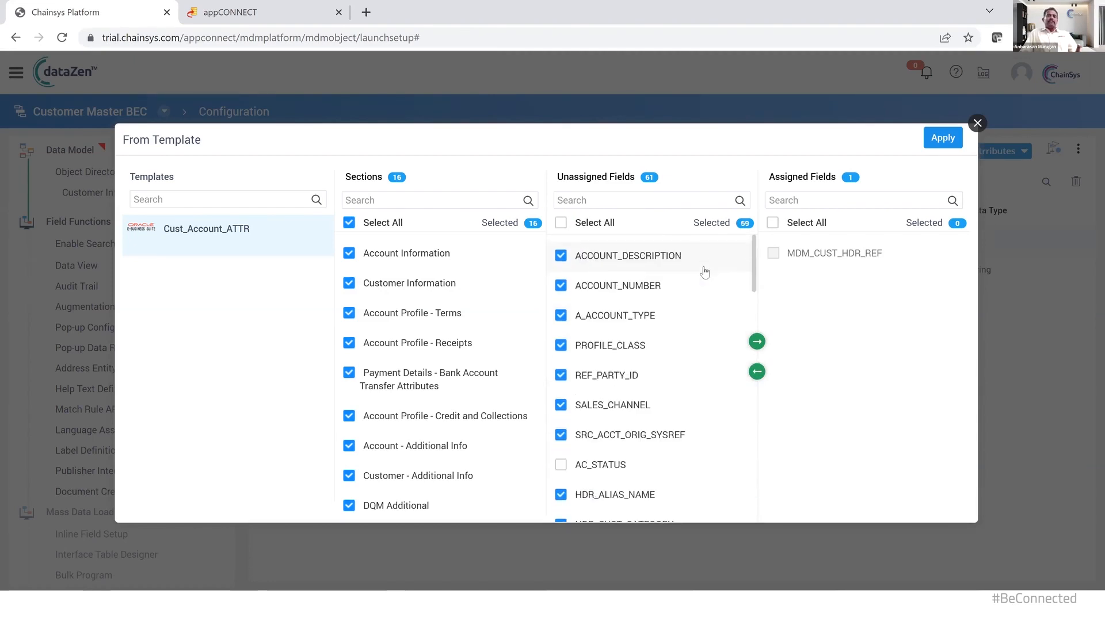
click(757, 342)
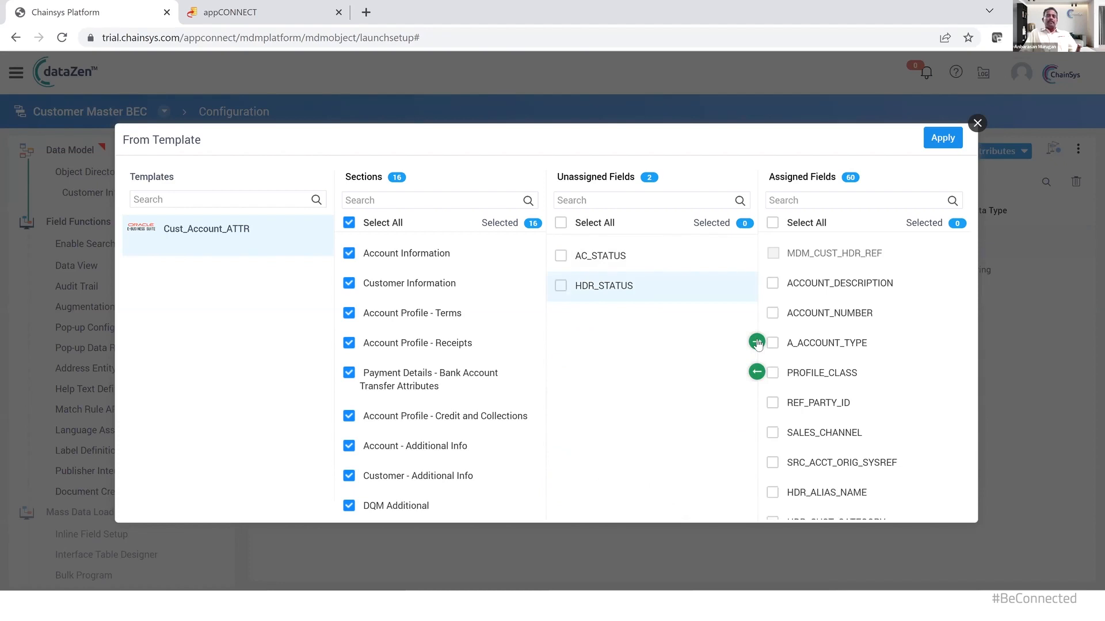
click(944, 139)
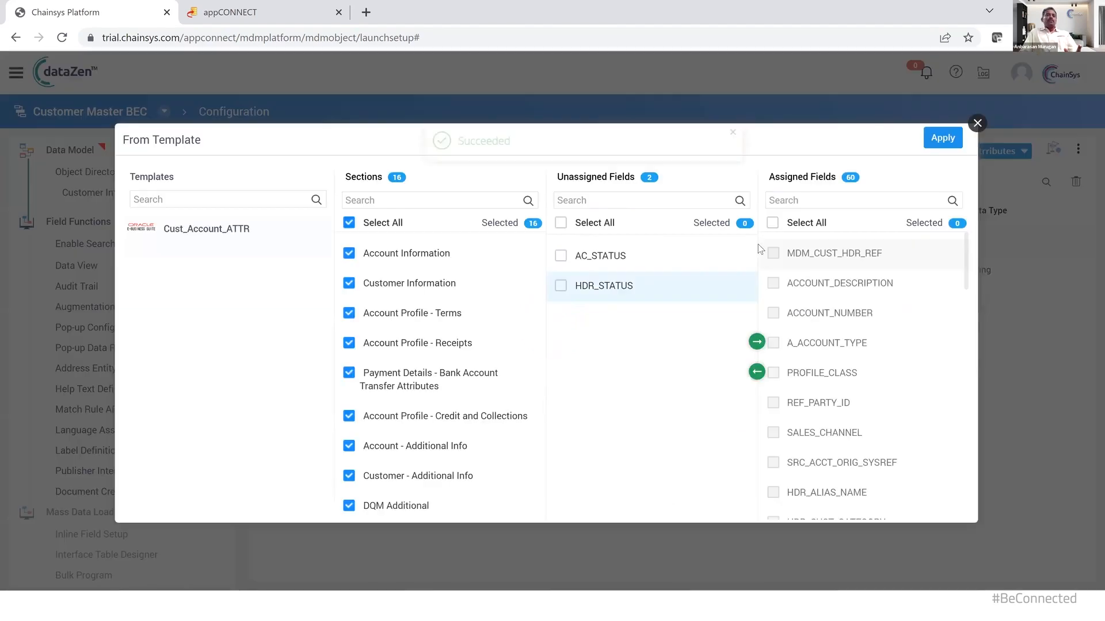
click(977, 123)
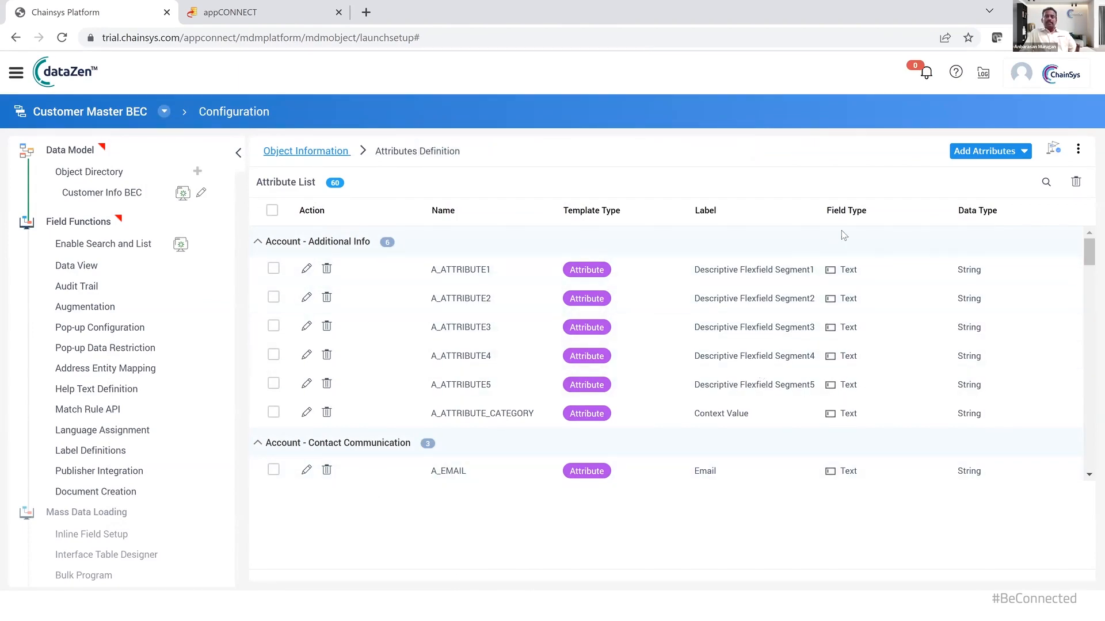
Open the A_ACCOUNT_TYPE attribute in the Account Information group and examine its dropdown settings, including options and option values
scroll(966, 276, down, 3)
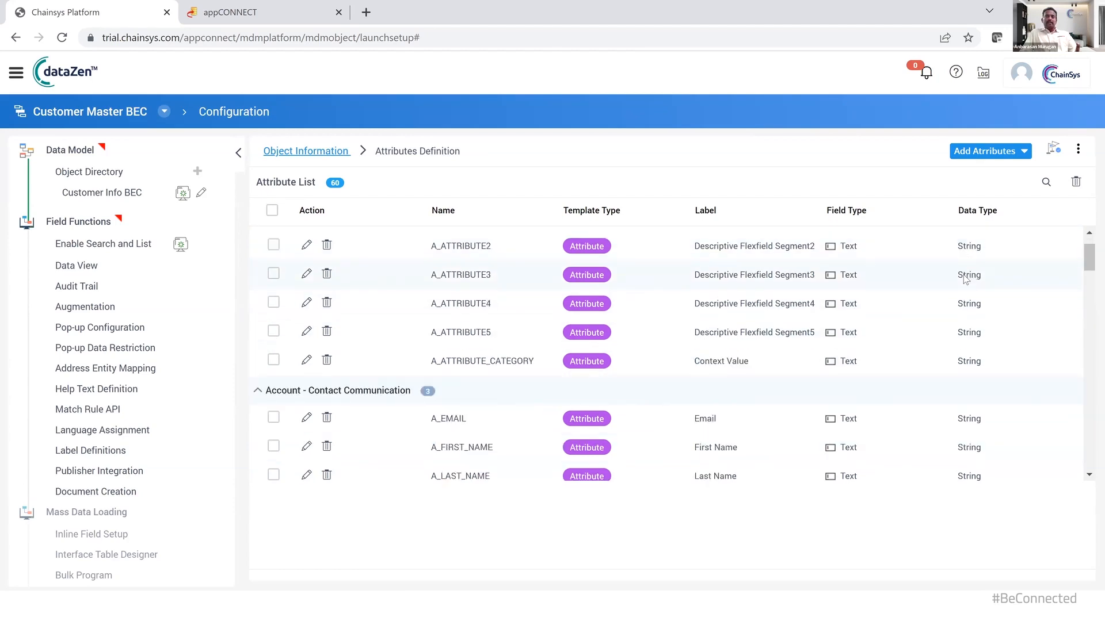
scroll(966, 280, down, 3)
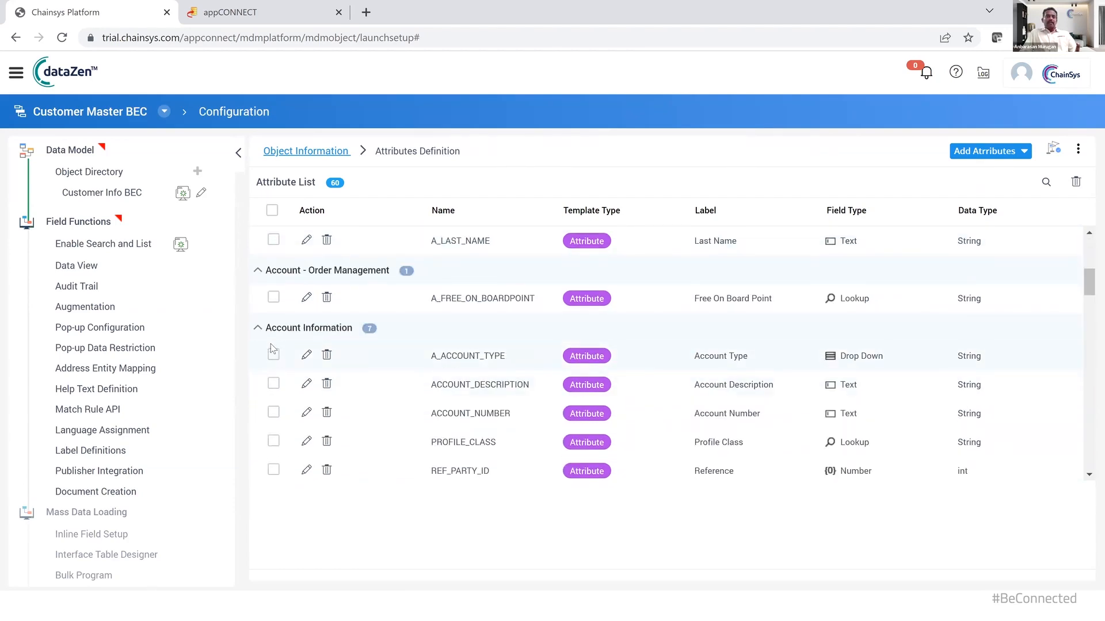
click(306, 355)
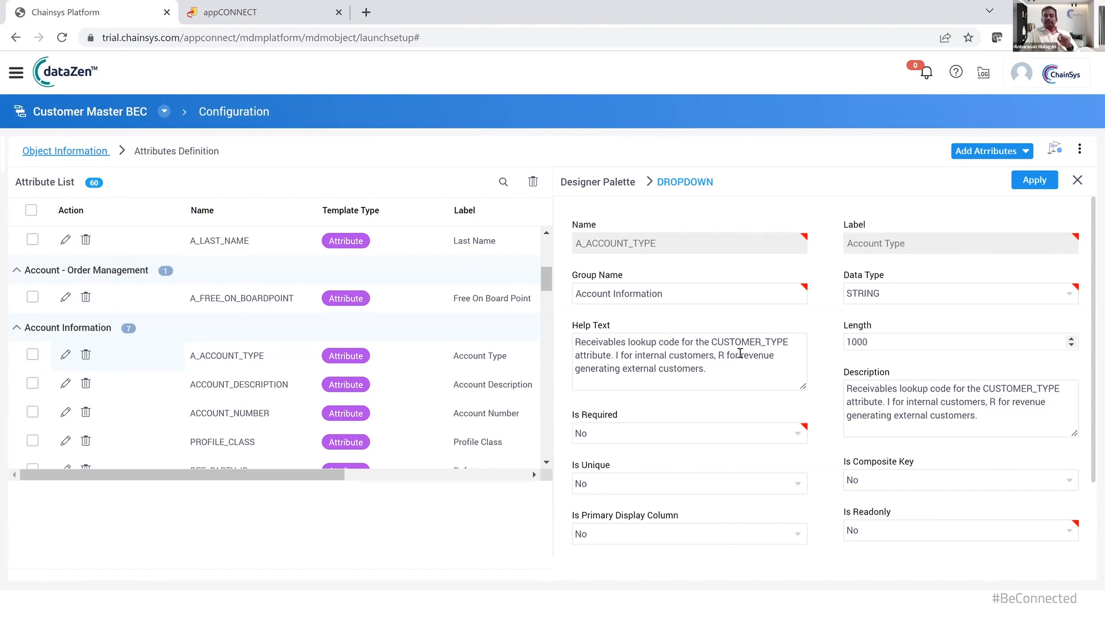
scroll(734, 352, down, 2)
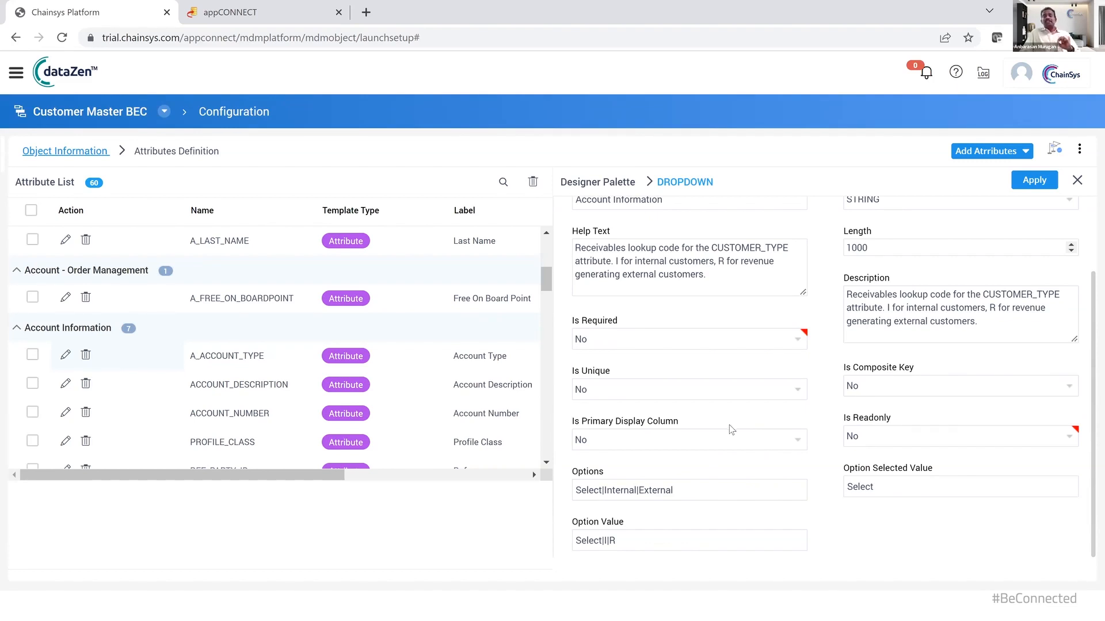
Close the account type attribute's settings and deploy the Customer Info BEC object as the primary object
scroll(731, 430, up, 2)
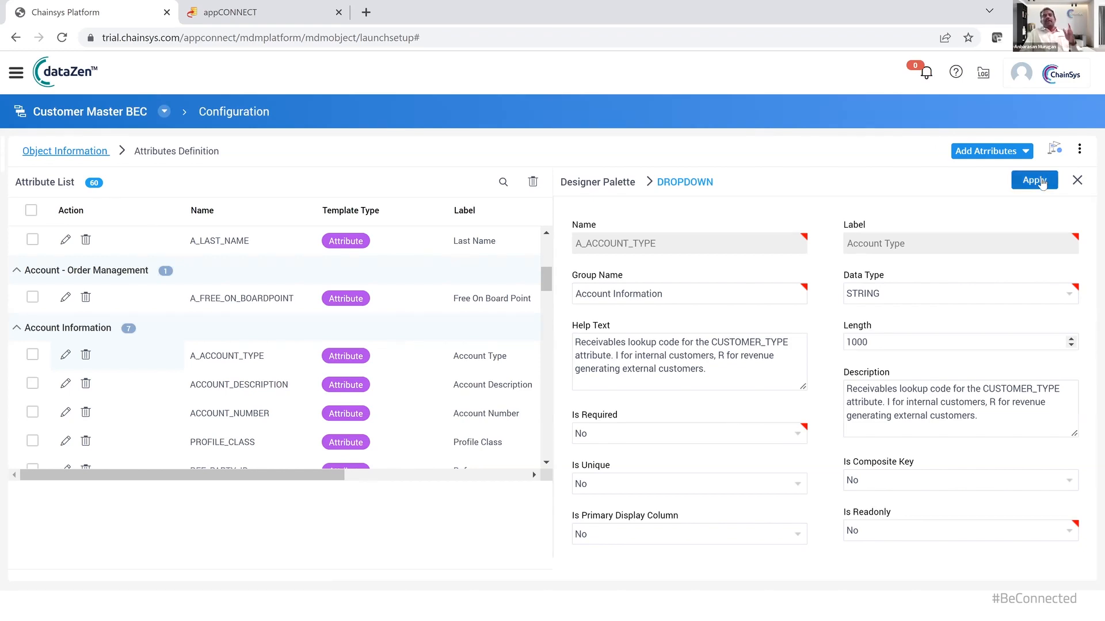
click(1078, 180)
click(1054, 152)
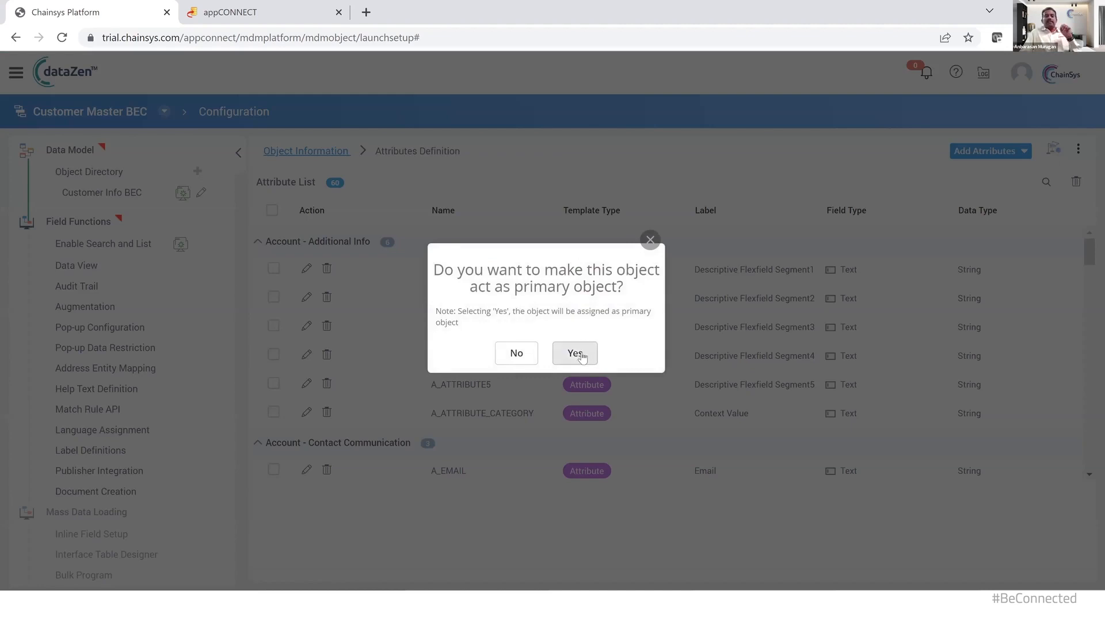
click(575, 354)
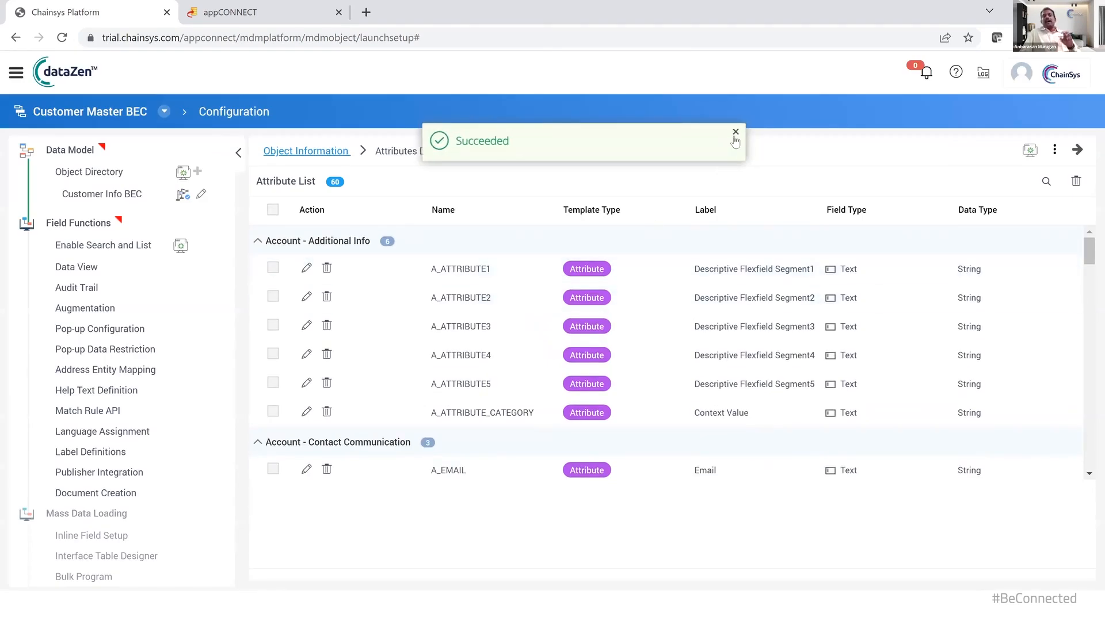
click(735, 135)
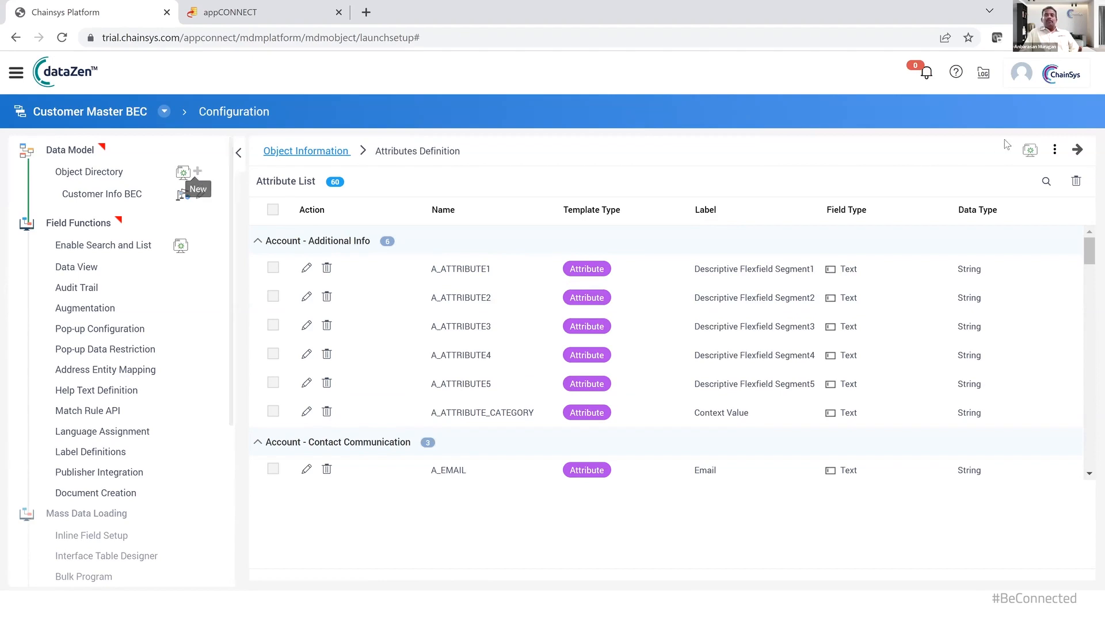
click(1054, 152)
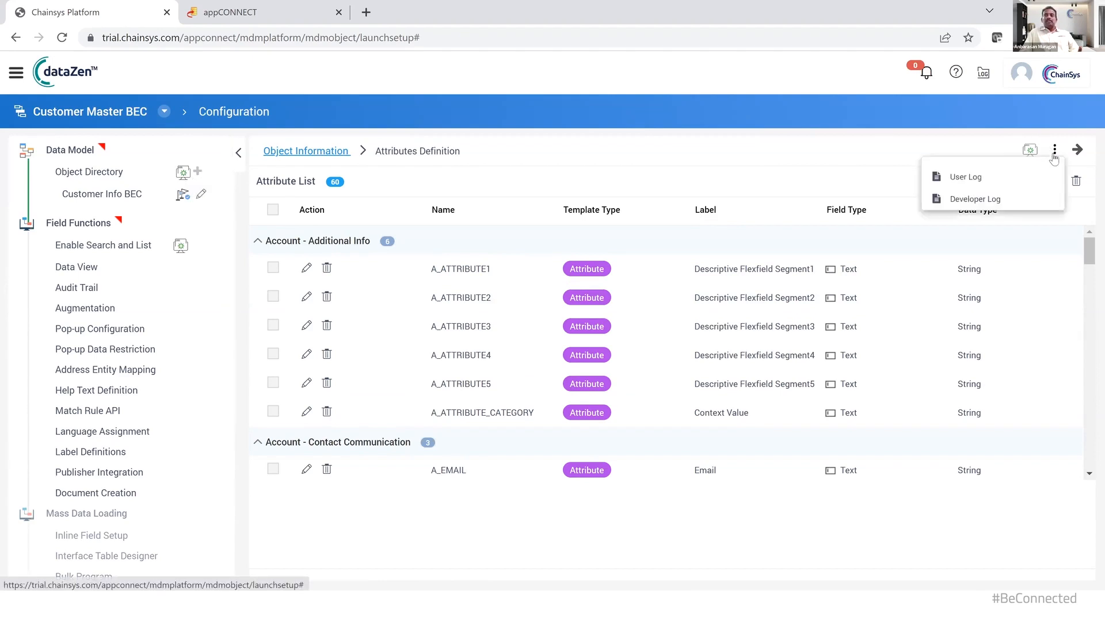
click(971, 145)
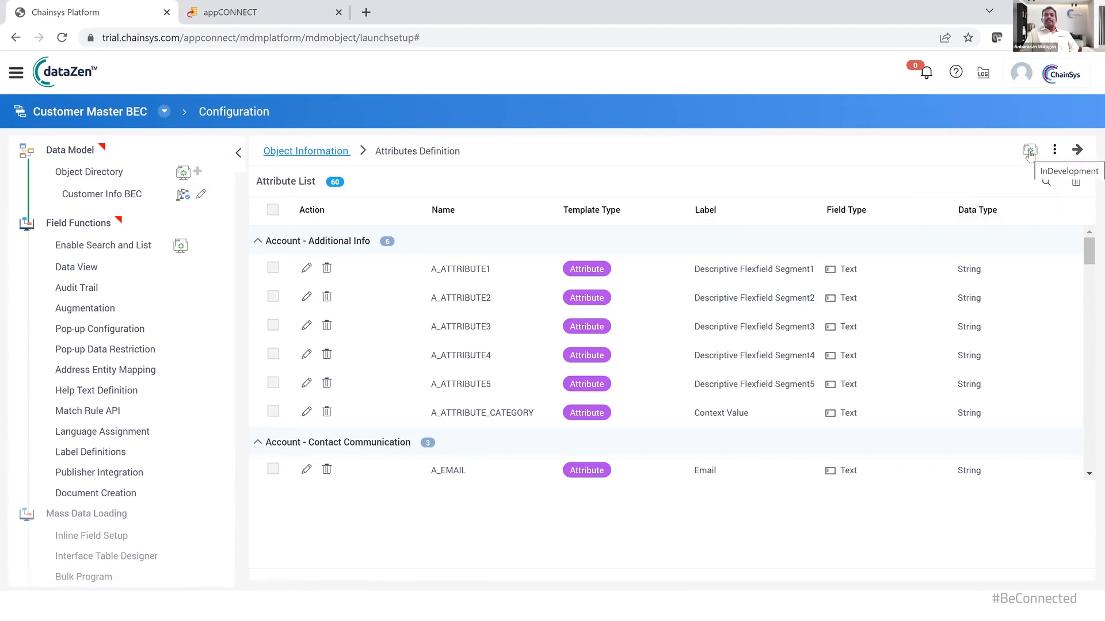
Add a new object to the Object Directory from the BEC_Customer Address standard template and name it AddressInfoBEC
click(196, 174)
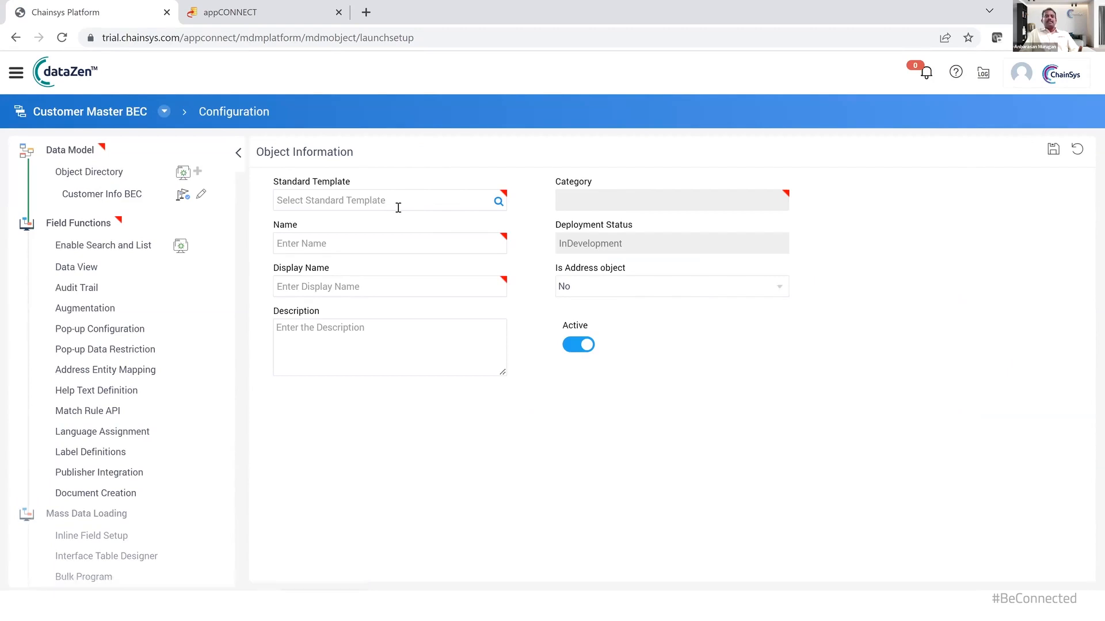
click(398, 205)
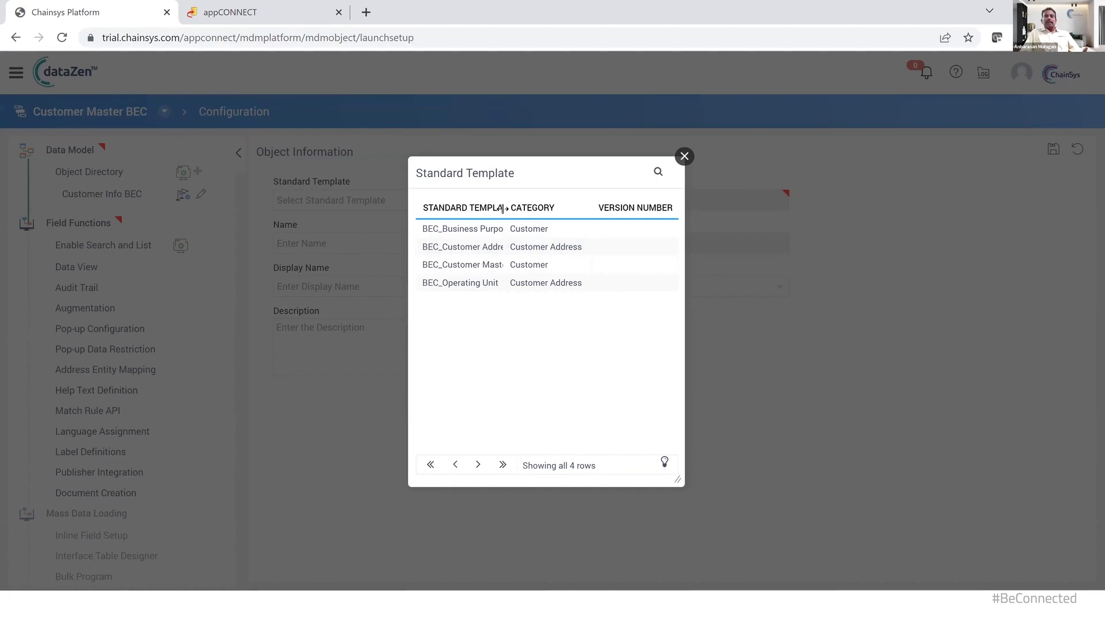
drag(504, 212, 557, 213)
double_click(478, 247)
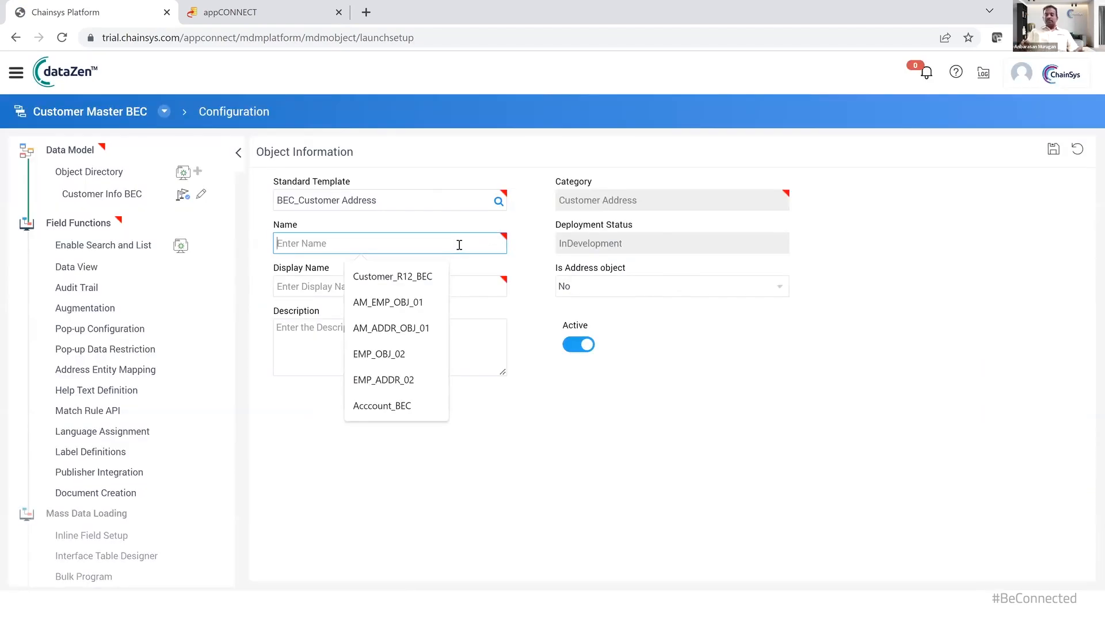
text(Address)
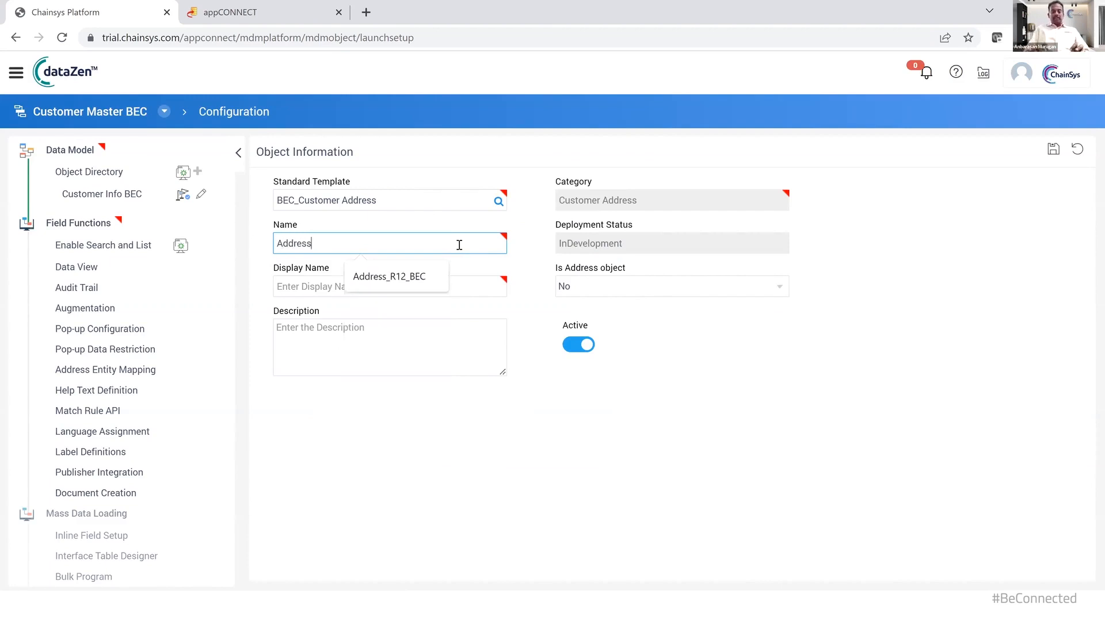
text(InfoBE)
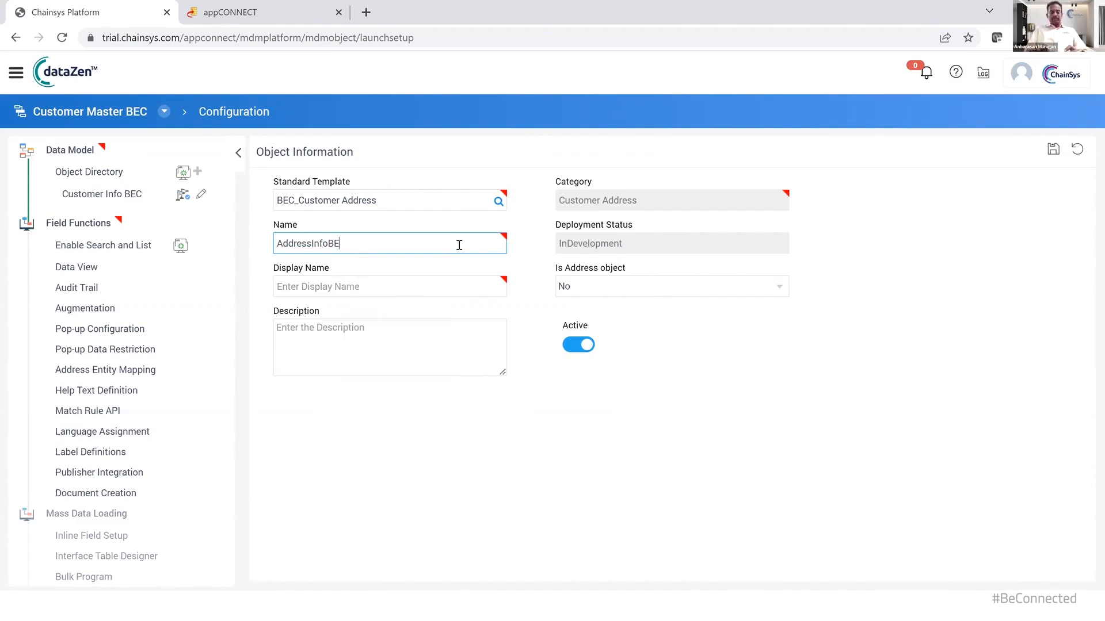
text(C)
Set the new object's display name to "Address Info BEC" and its description to "Address Informations"
click(470, 289)
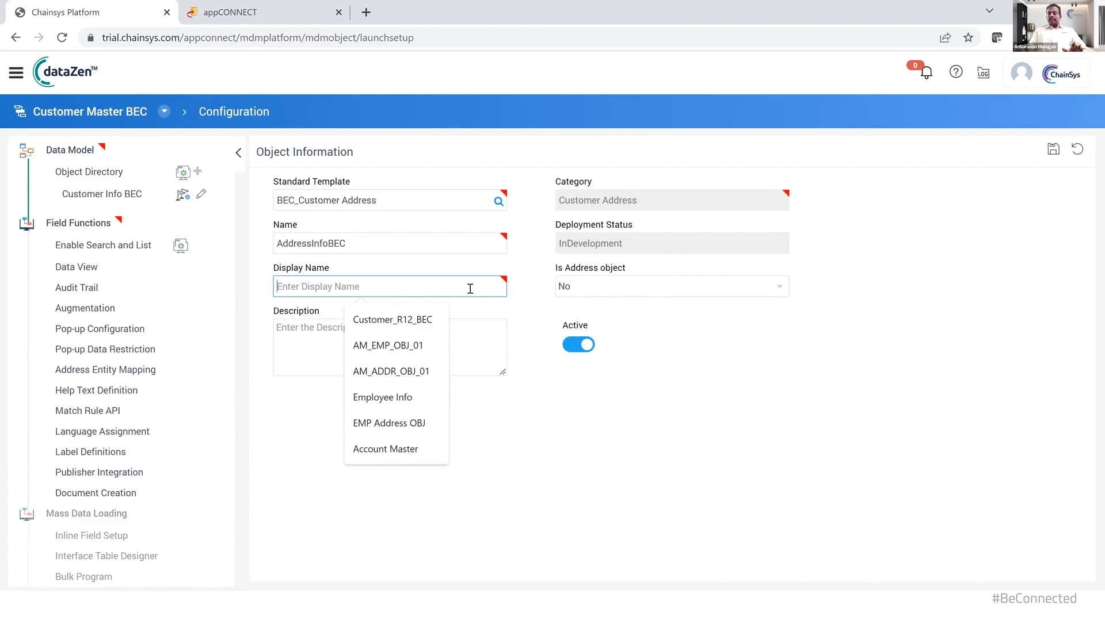
text(Address Info)
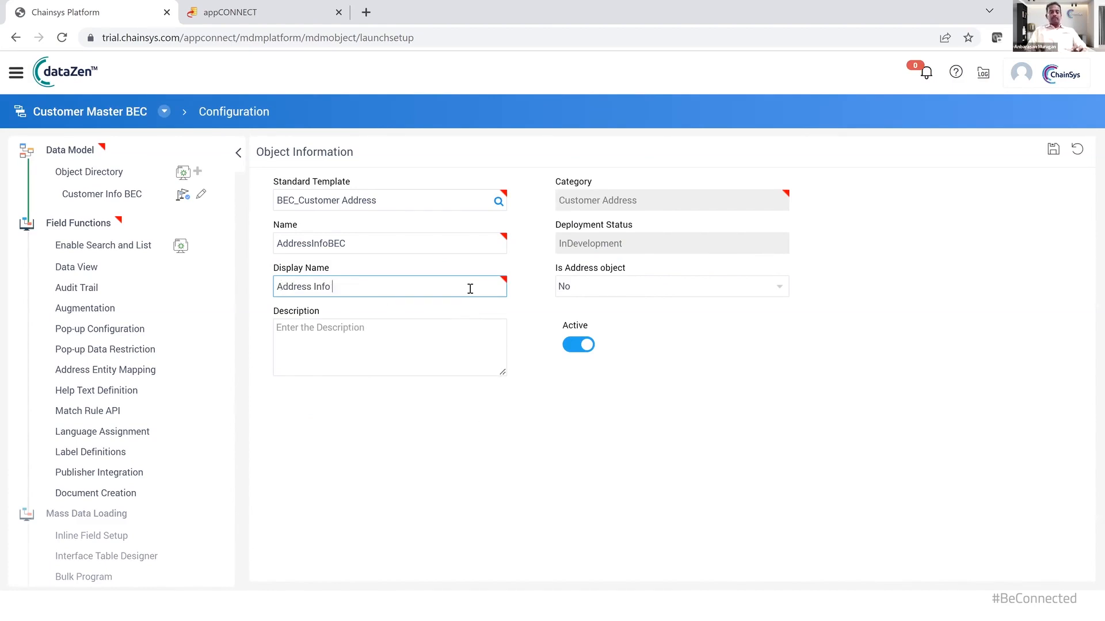
text( BEC)
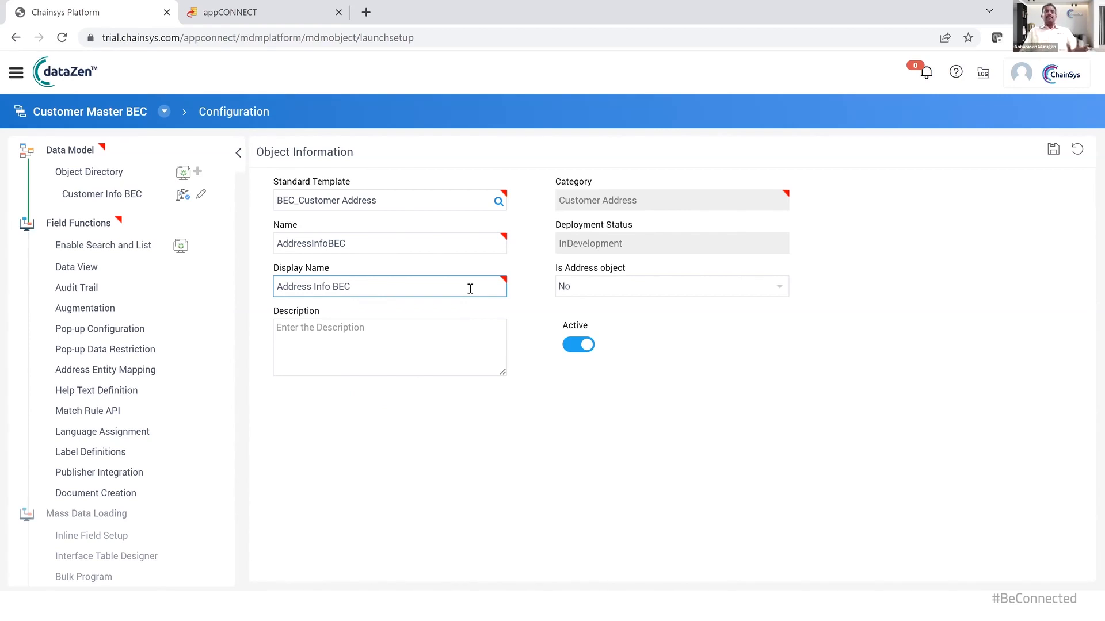
drag(471, 289, 283, 284)
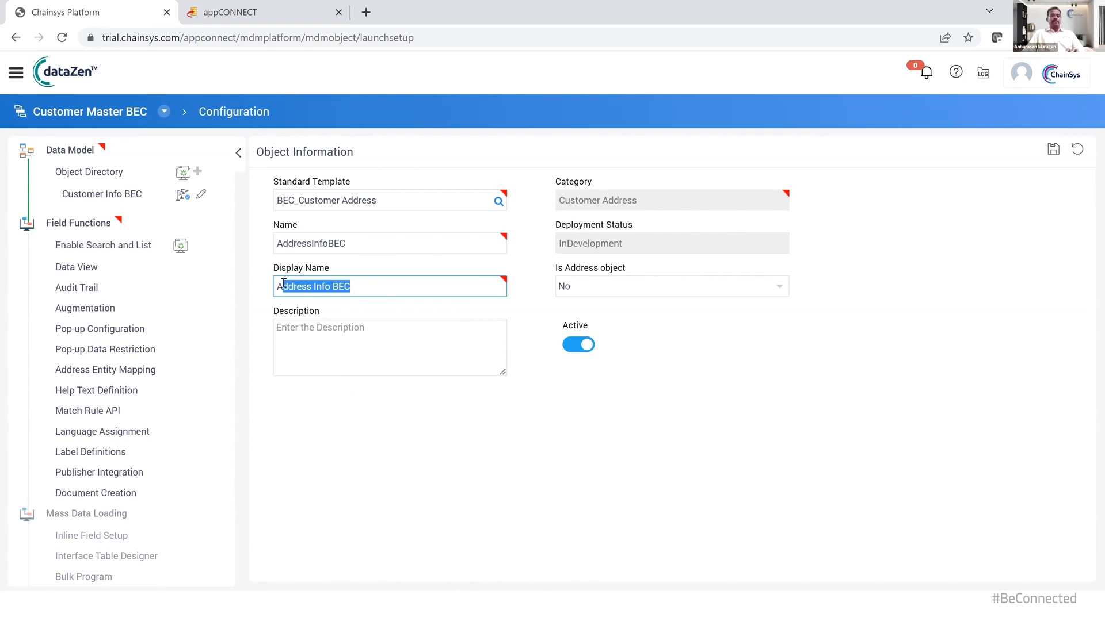
double_click(318, 283)
drag(367, 283, 261, 301)
click(417, 342)
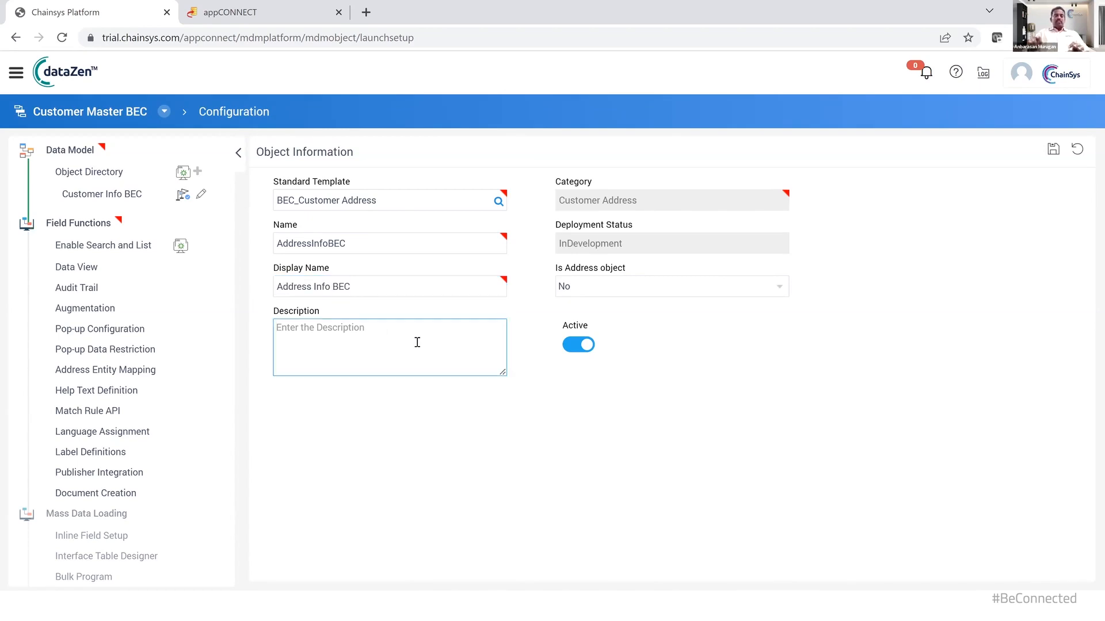
text(Add)
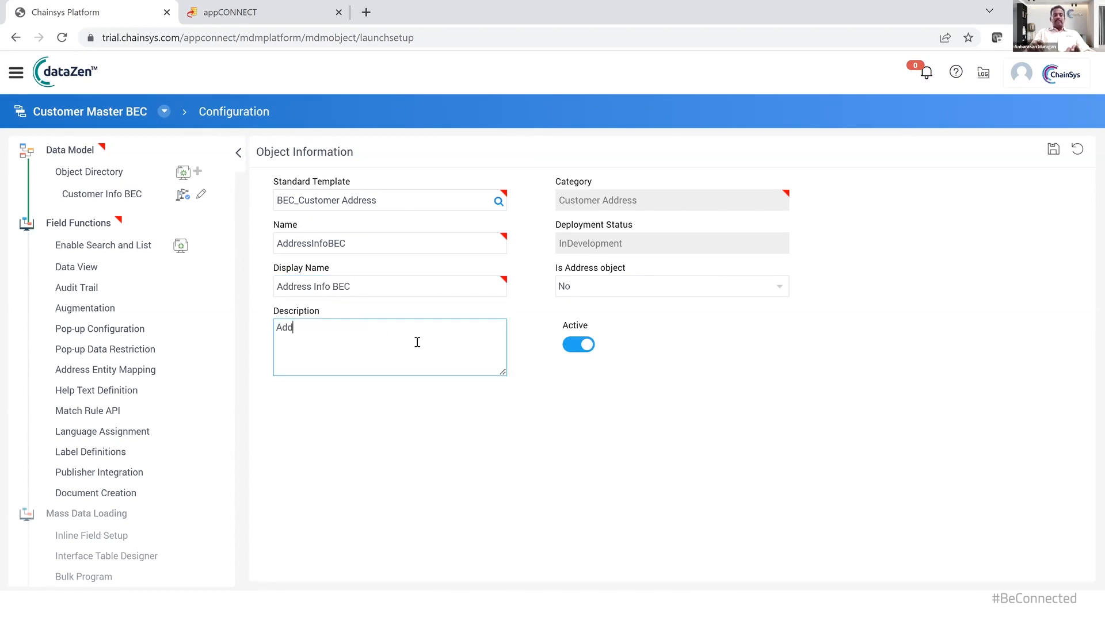
text(ress Informations)
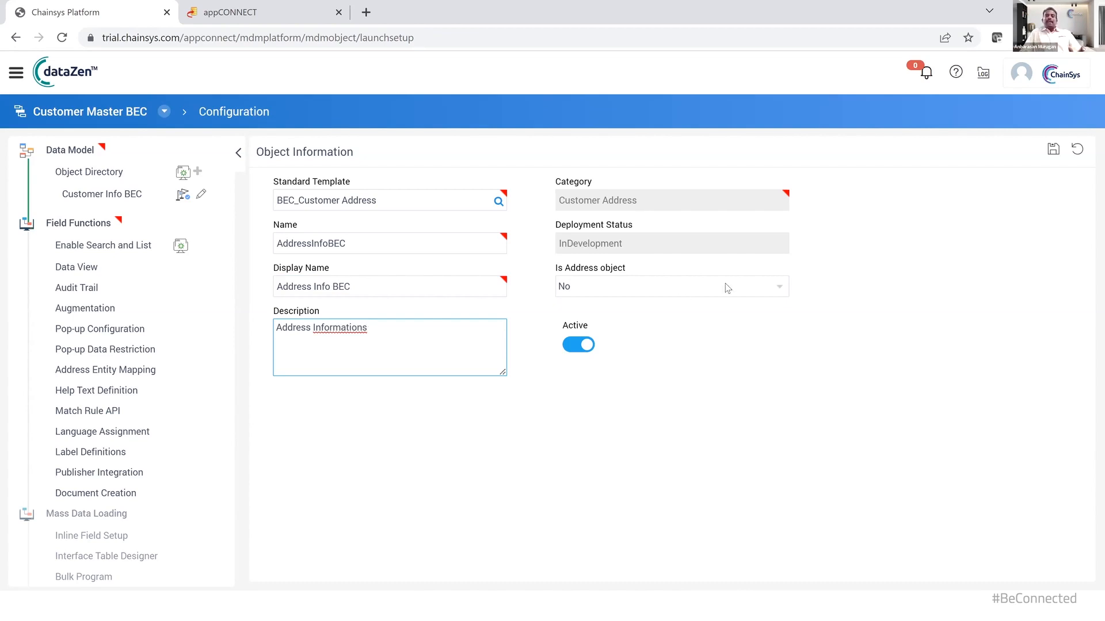
Set "Is Address object" to Yes for Address Info BEC and save the object
click(703, 288)
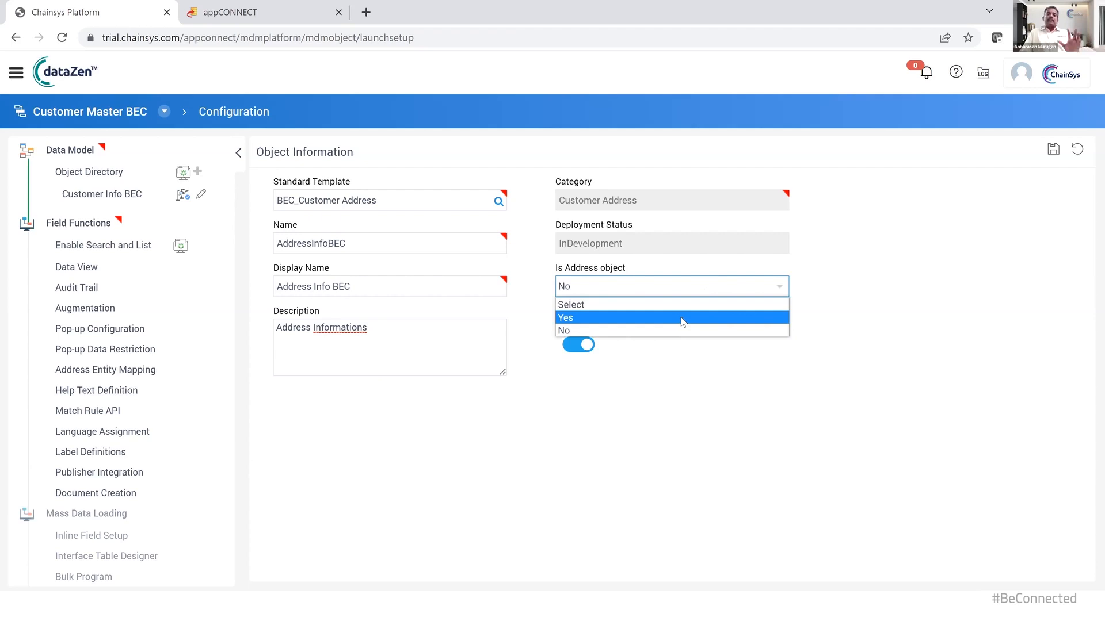
click(682, 320)
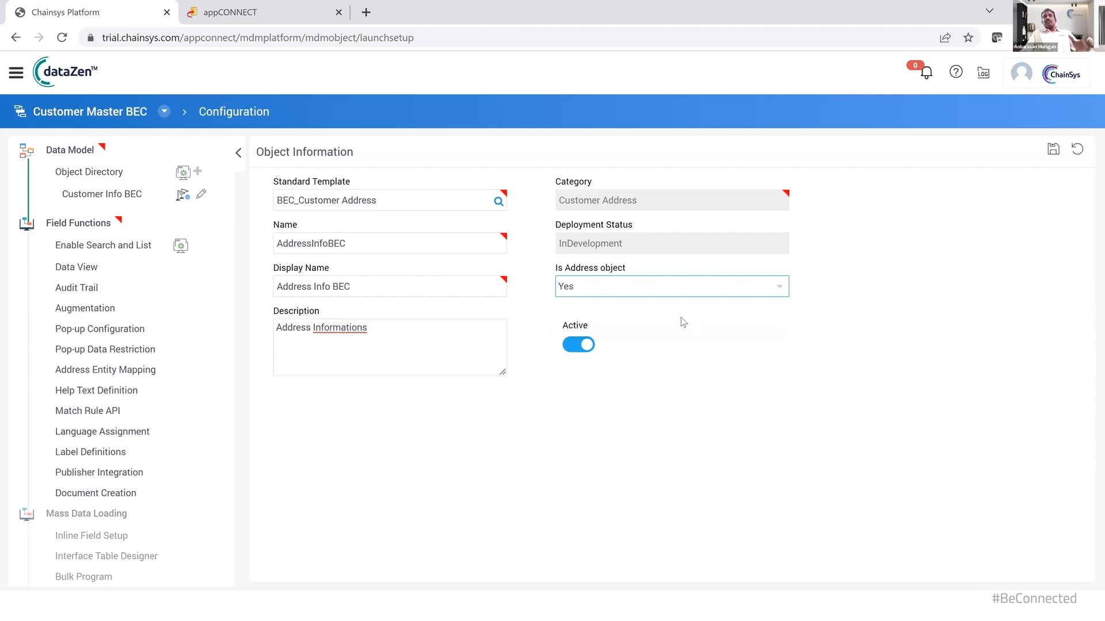
click(1052, 150)
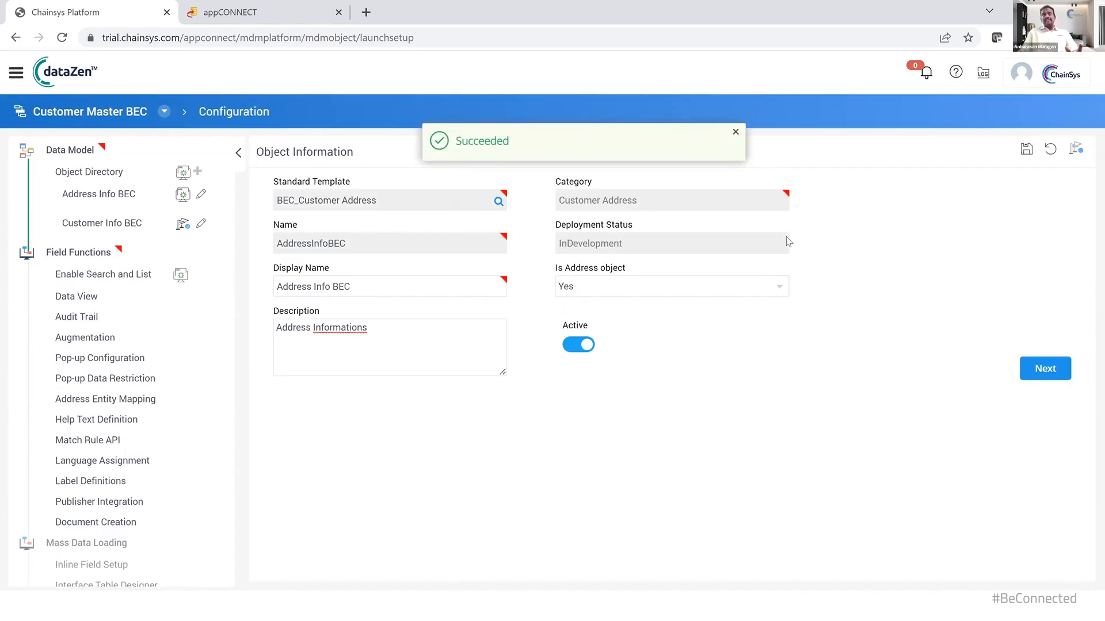
click(734, 133)
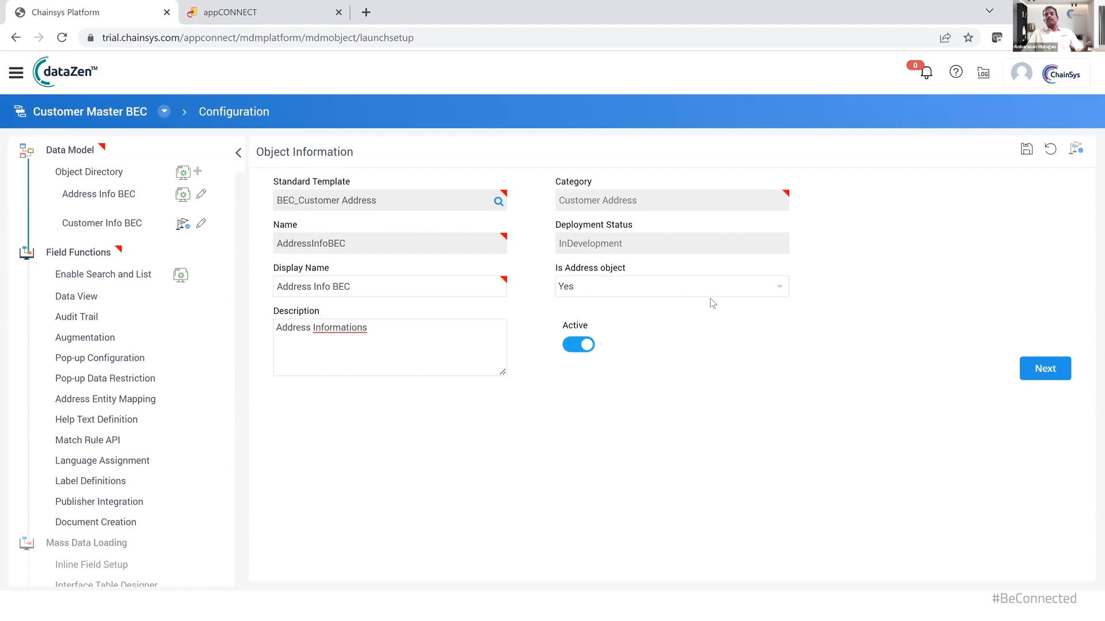
Proceed to the address object's attribute definitions and, from the ADDRESS_ATTR_V1 template, select all sections and all unassigned fields
click(1051, 371)
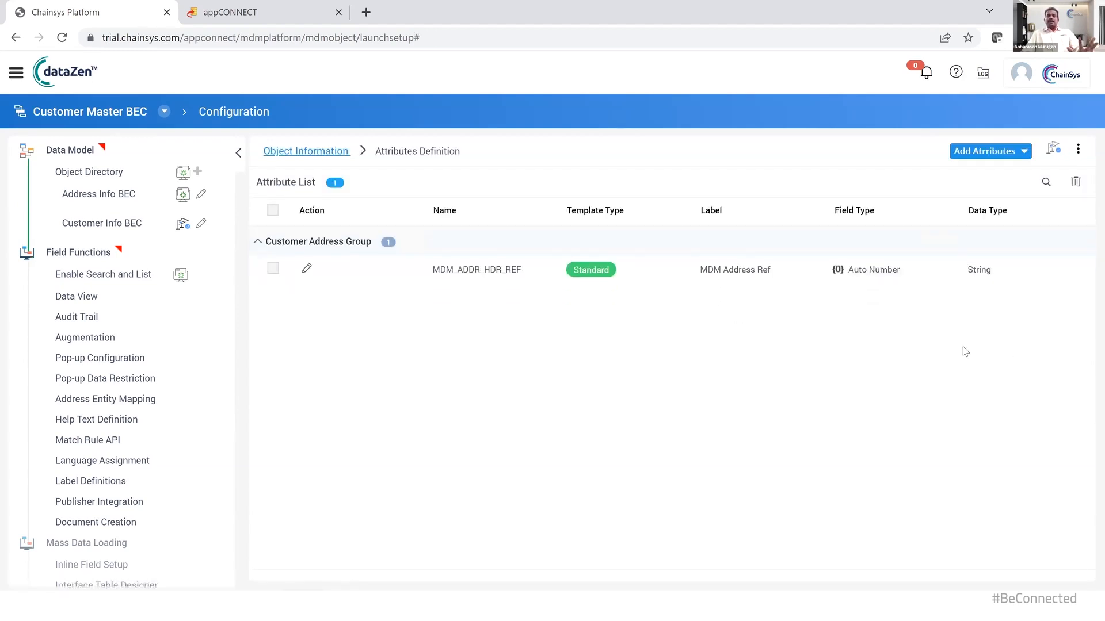
click(984, 151)
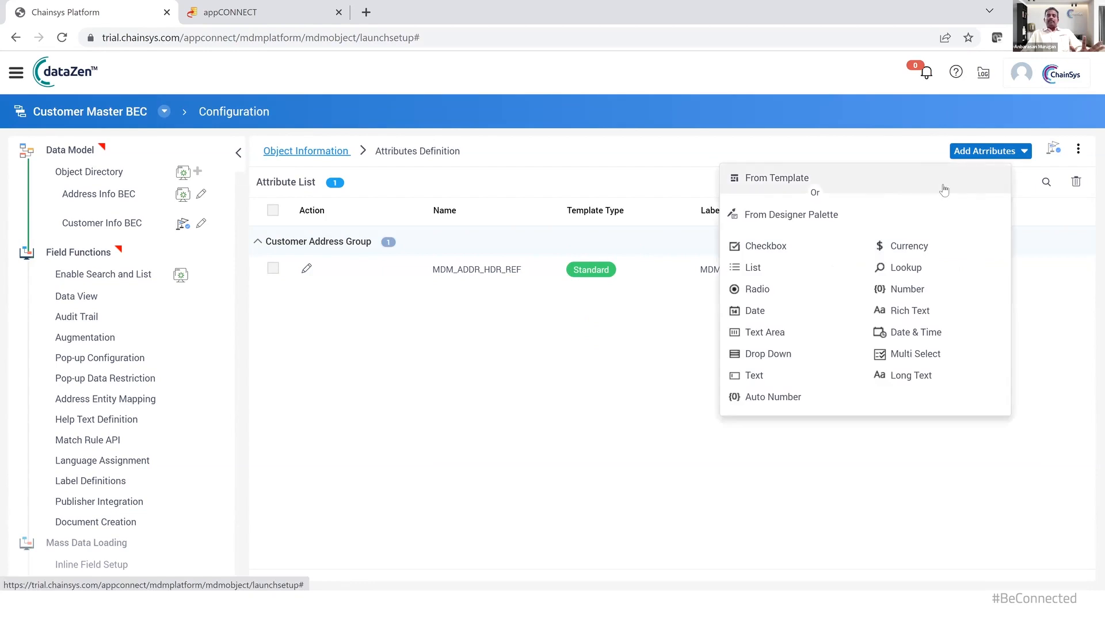
click(828, 181)
click(167, 230)
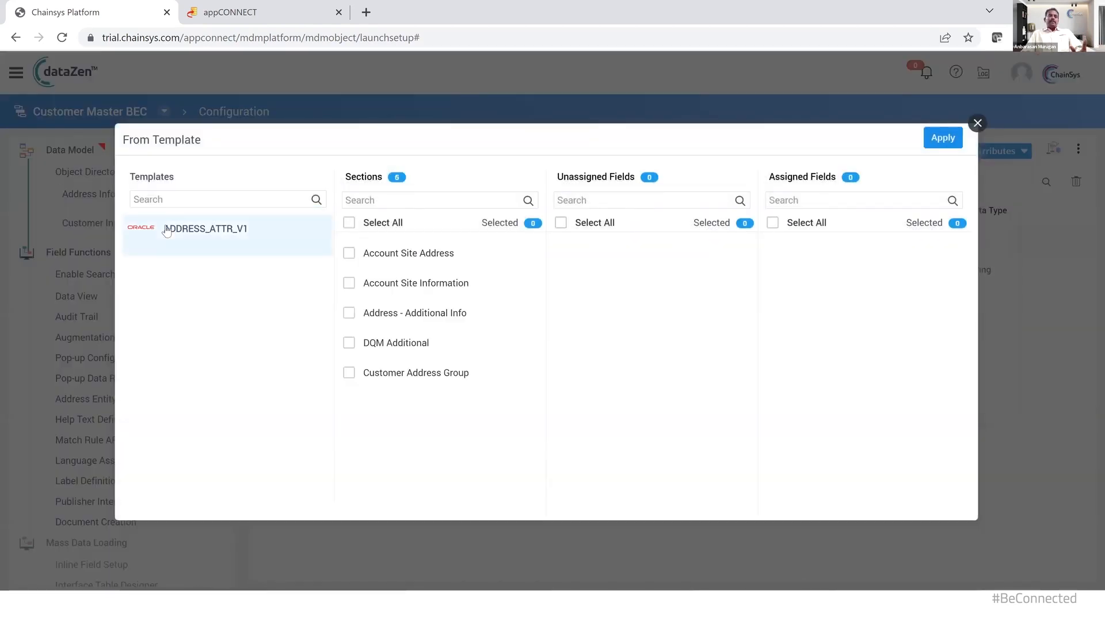
click(349, 223)
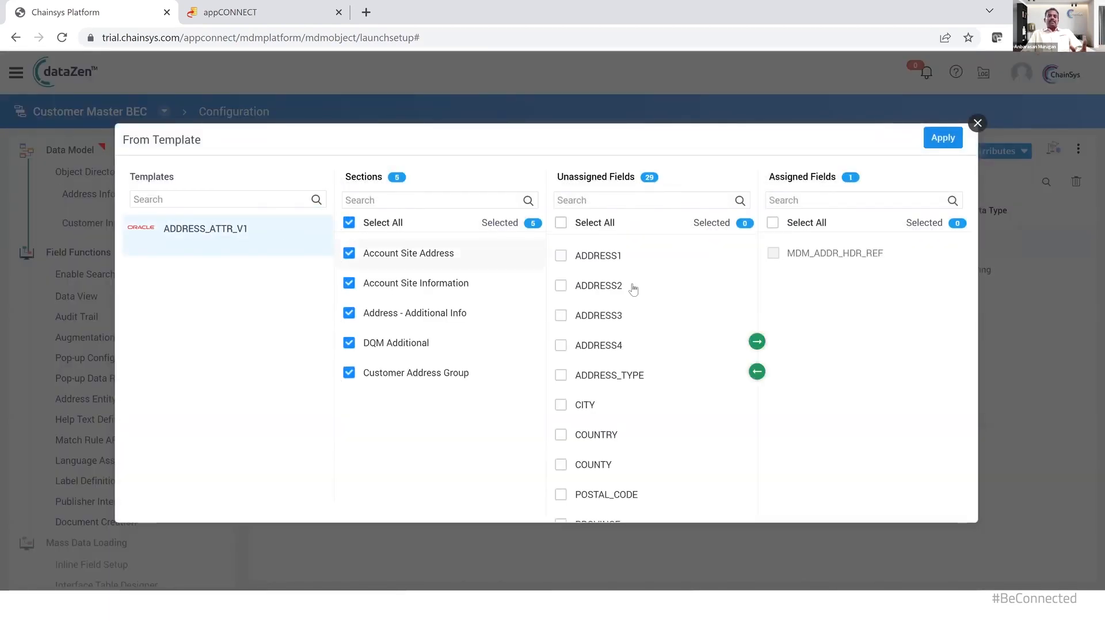
click(561, 224)
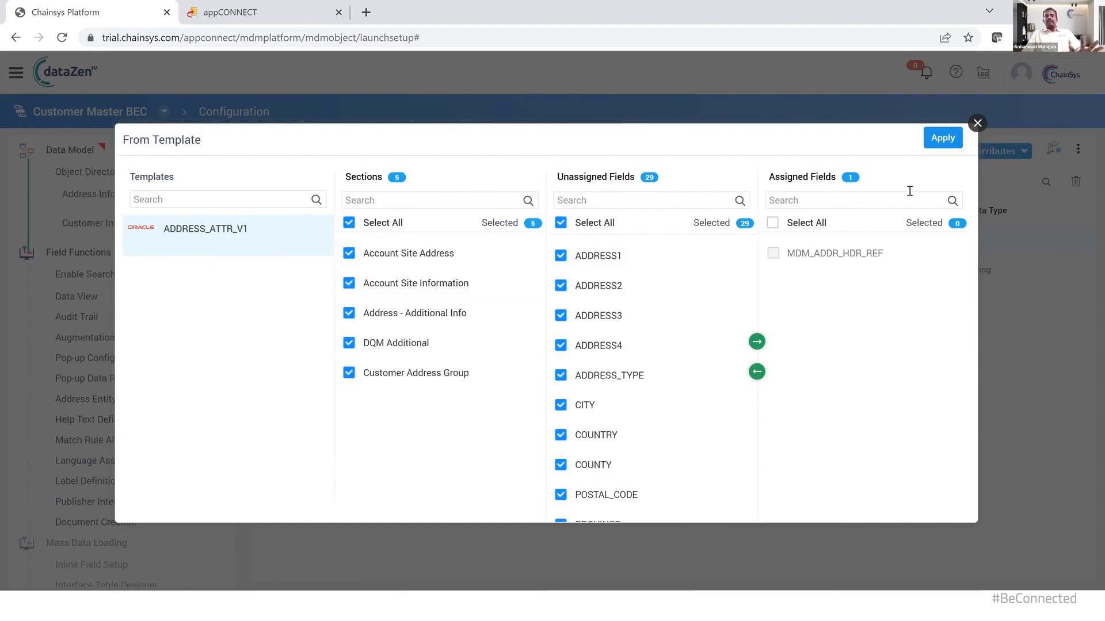
Assign the selected template fields to the address object, apply the assignment, and deploy Address Info BEC
click(757, 342)
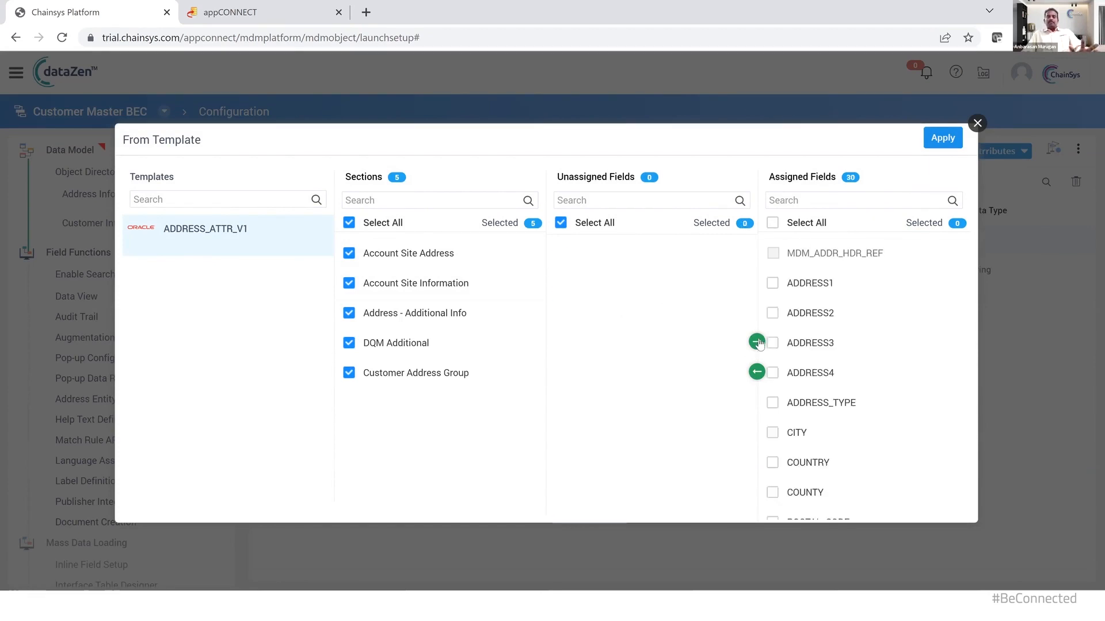
click(935, 142)
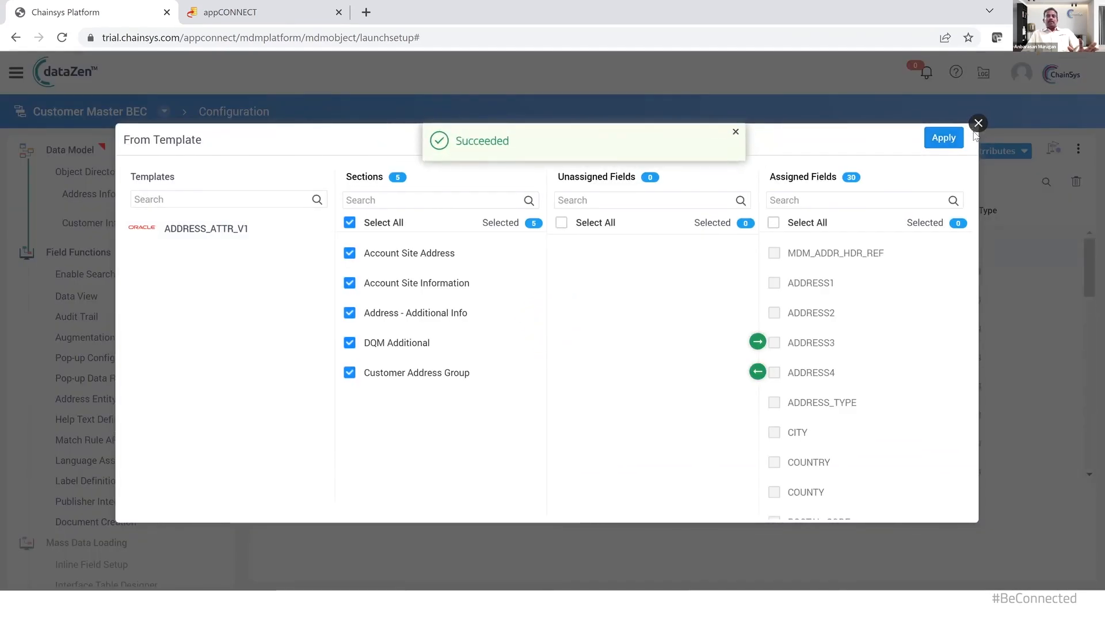
click(977, 125)
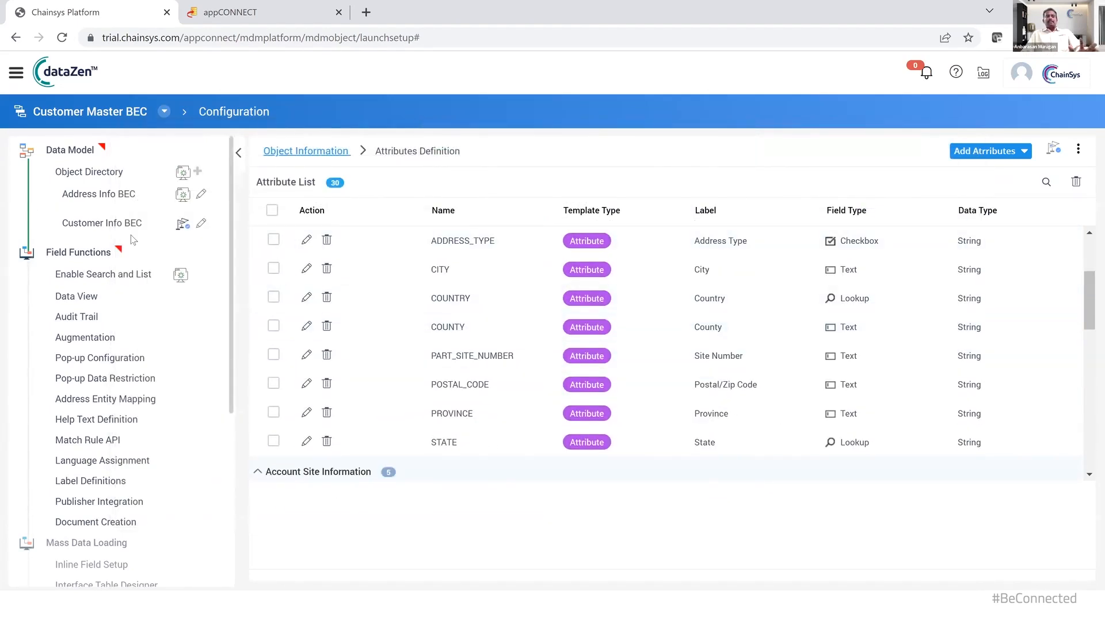
click(1050, 154)
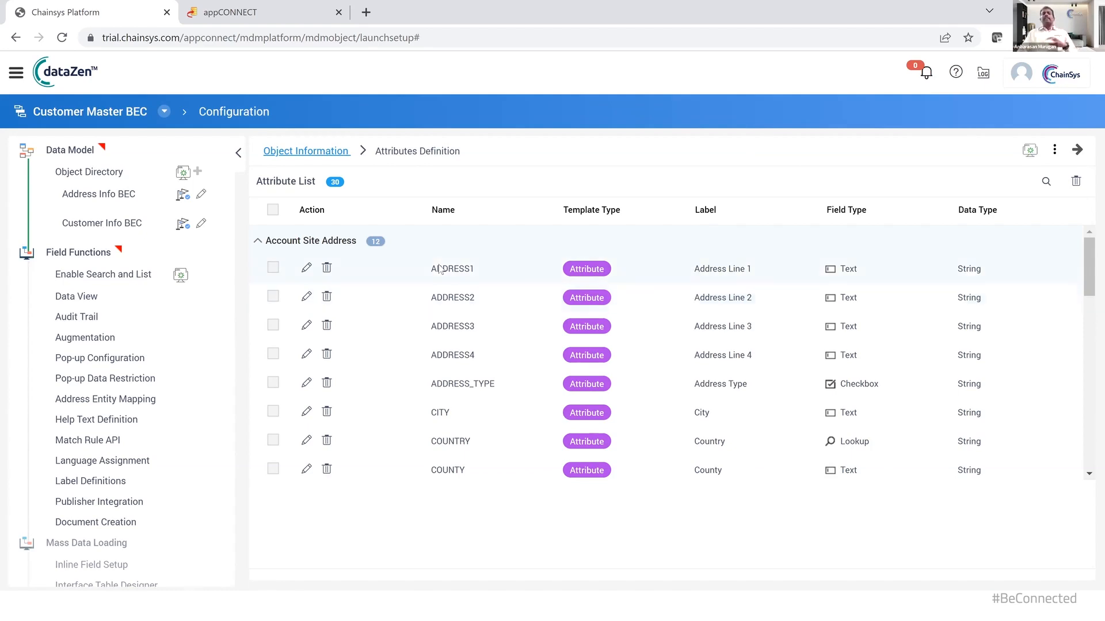
Add a relationship to the Customer Info BEC object in the Object Directory with the display name "Customer_Address_BEC"
click(117, 177)
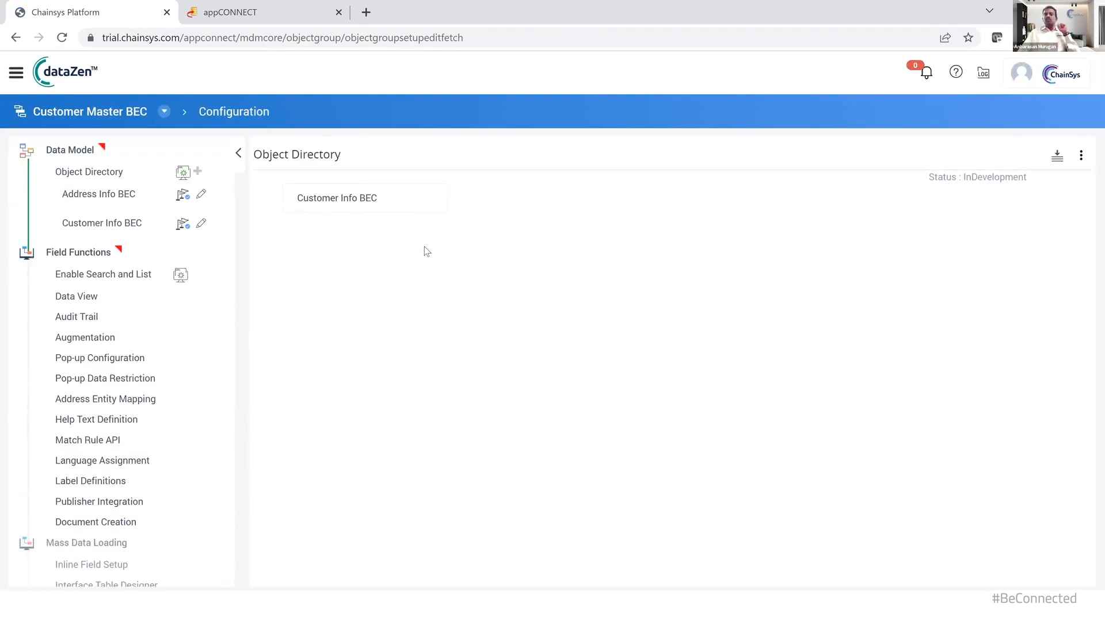
mouse_move(415, 207)
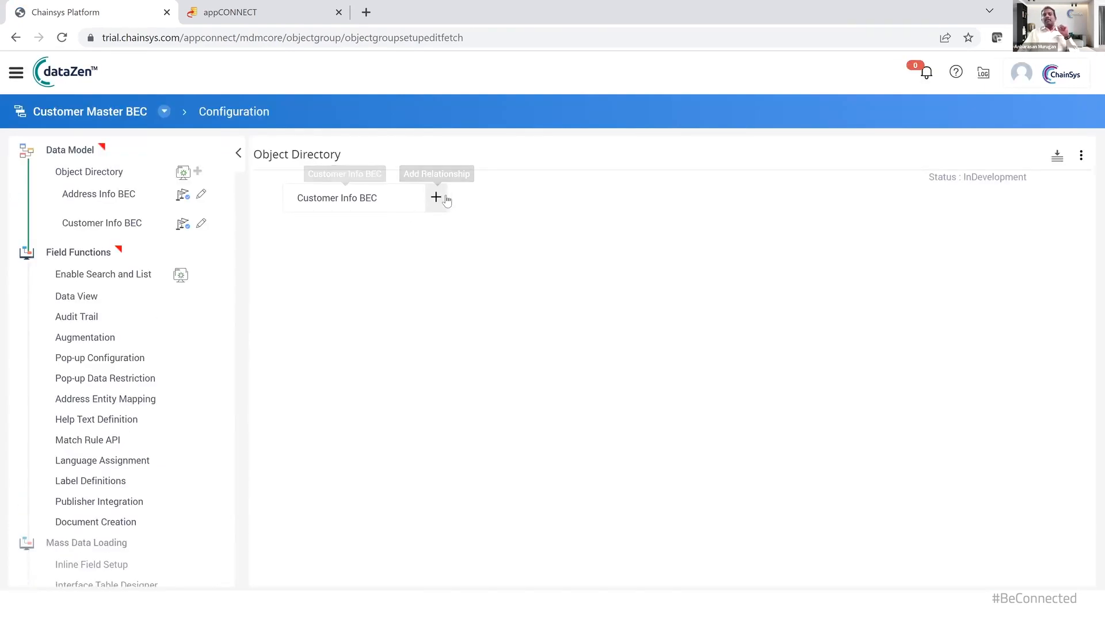
click(436, 199)
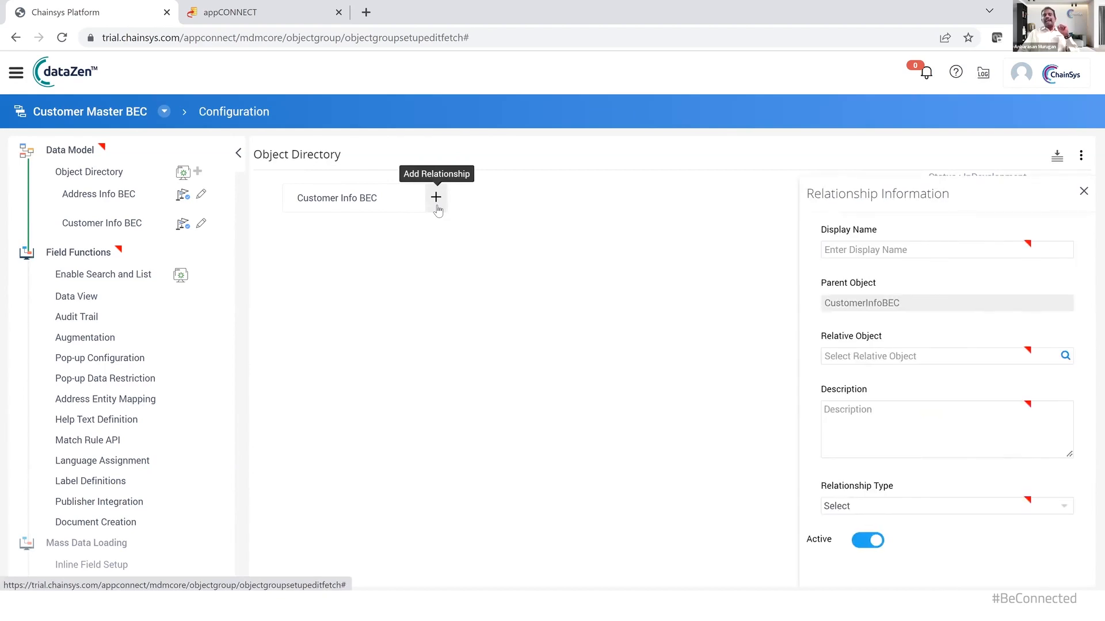
click(891, 248)
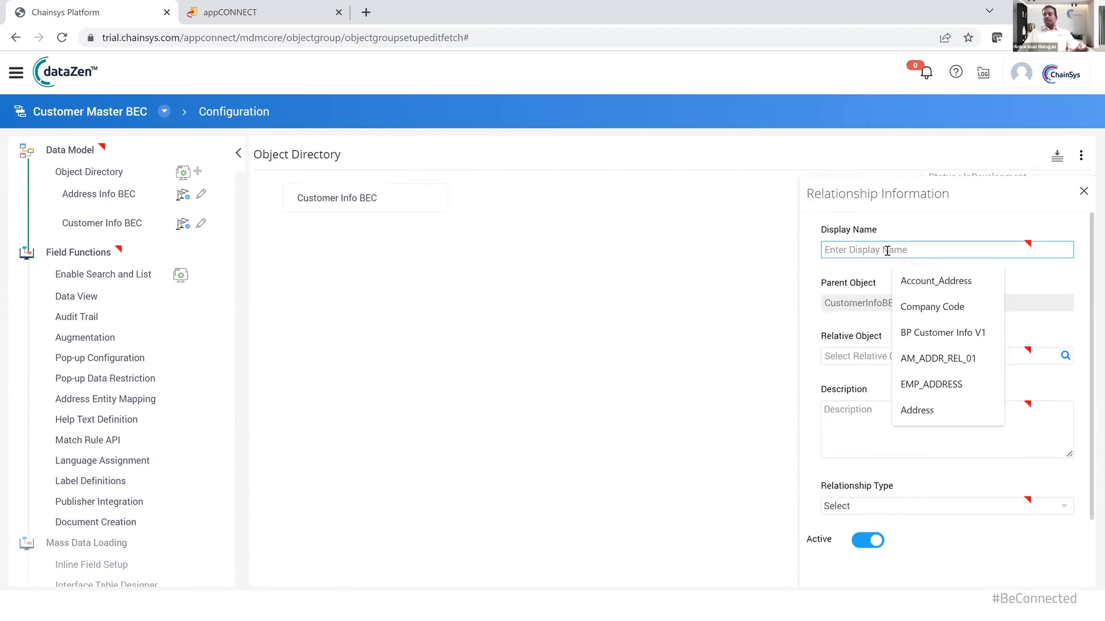
text(Customer_Addre)
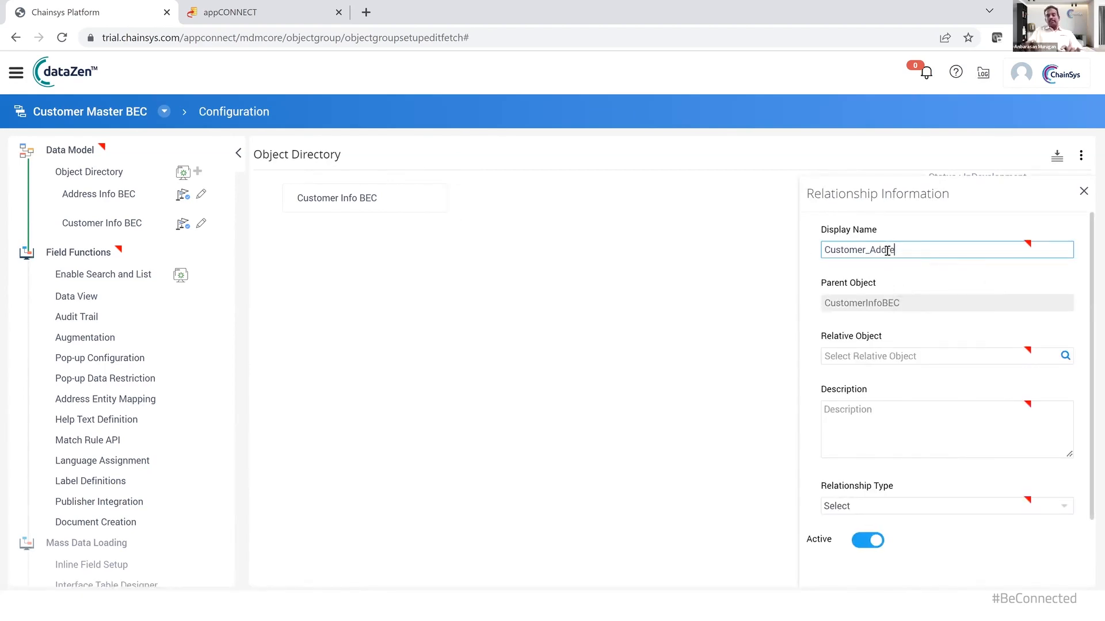
text(ss_BEC)
Choose Address Info BEC as the relative object and describe the relationship as "Relationship Object for Customer and Address"
click(903, 363)
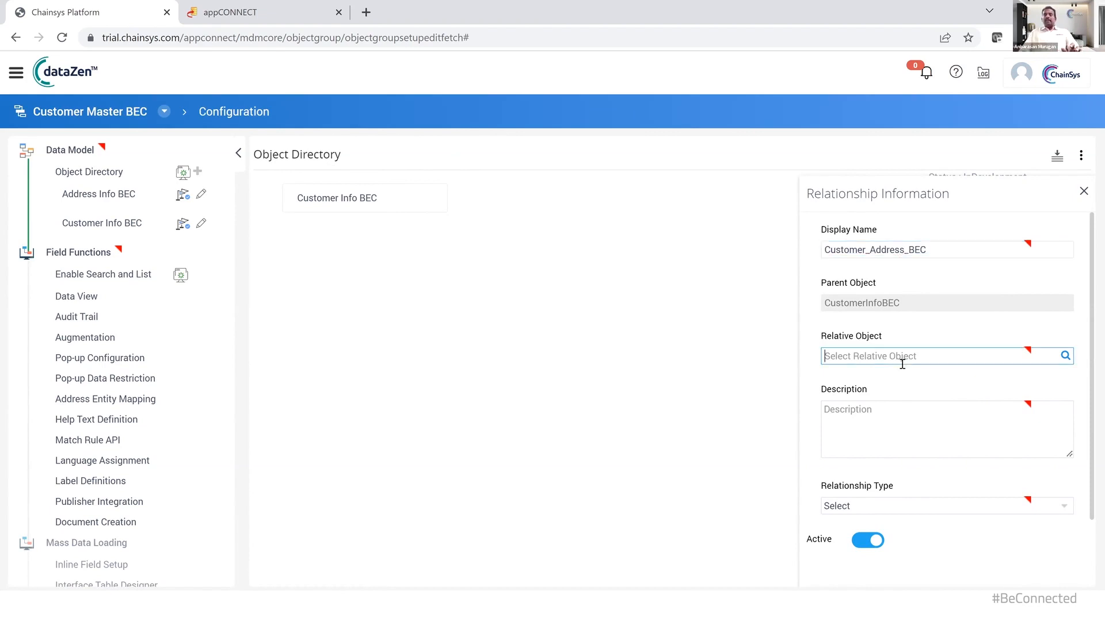
click(900, 415)
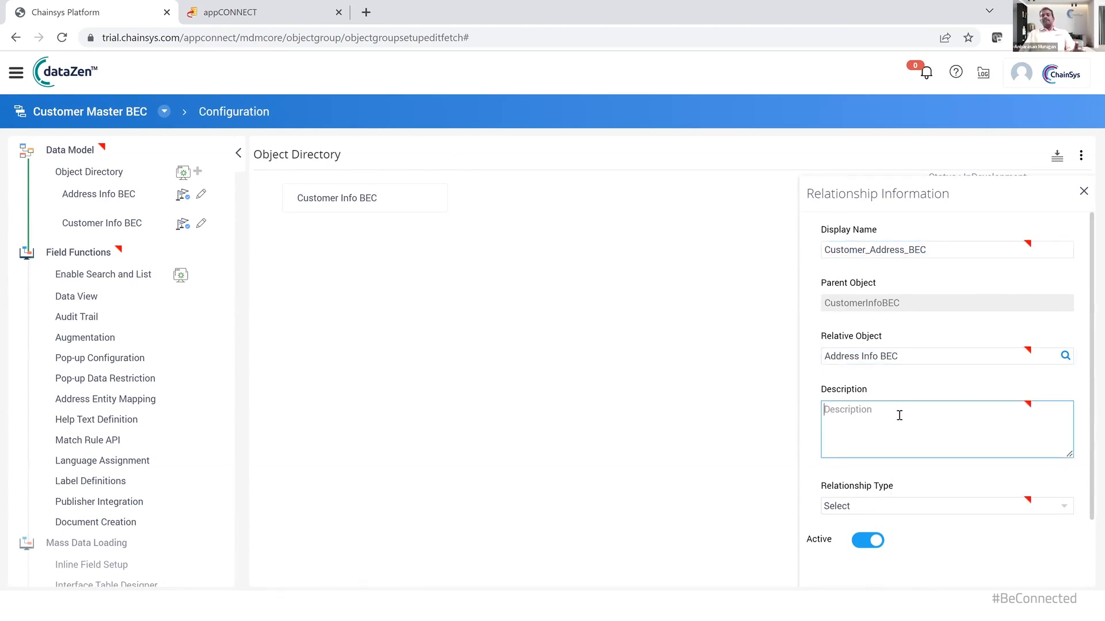
text(Relation)
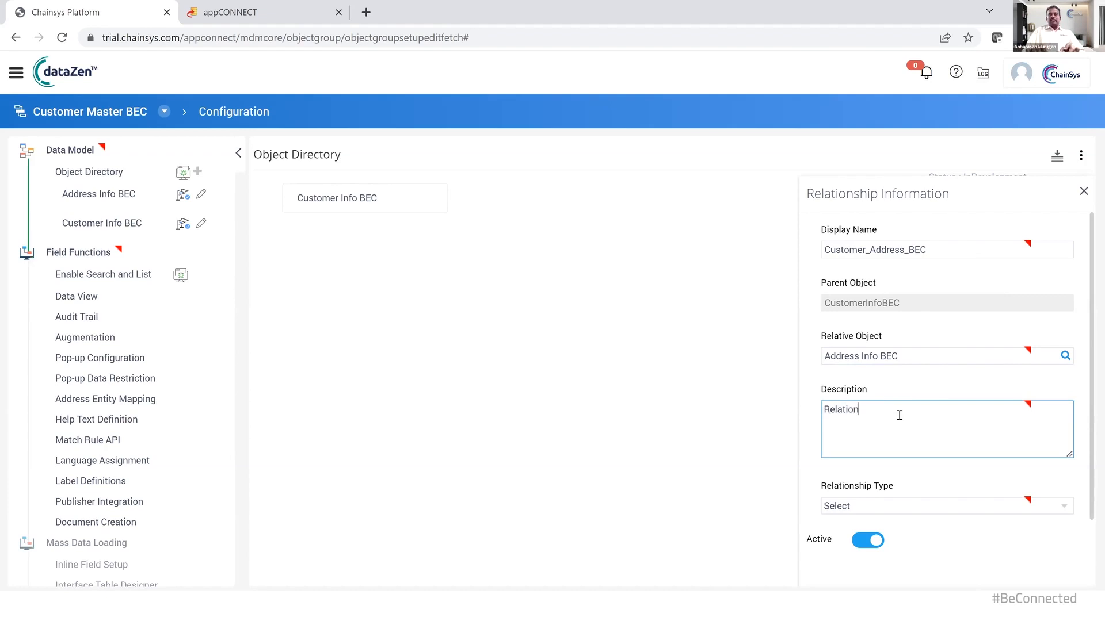
text(ship Object for Customer and Ad)
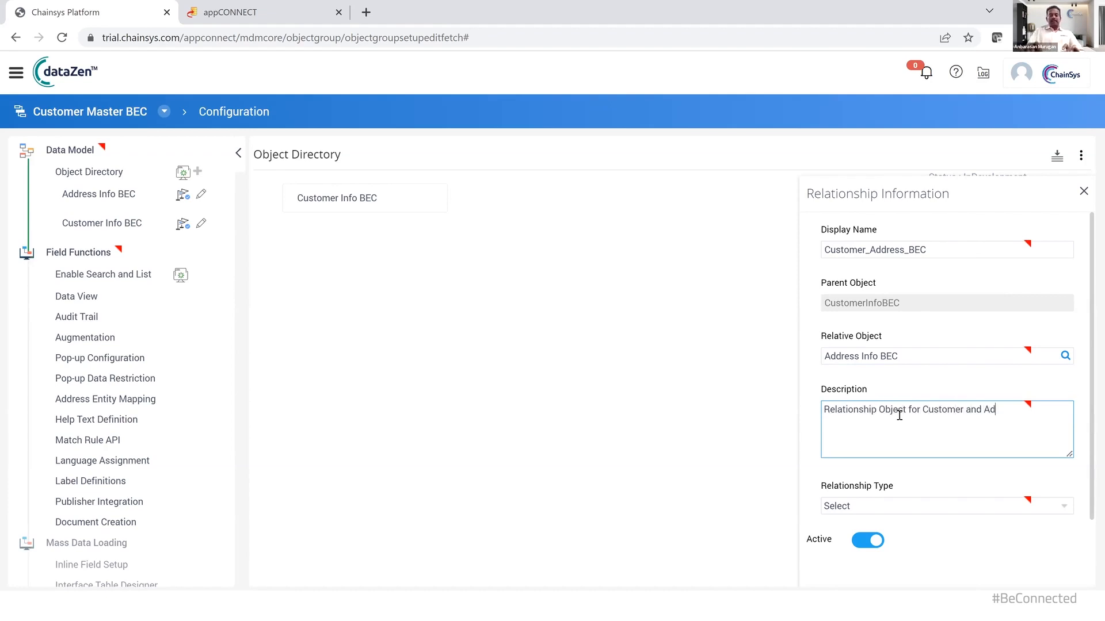
text(dreess)
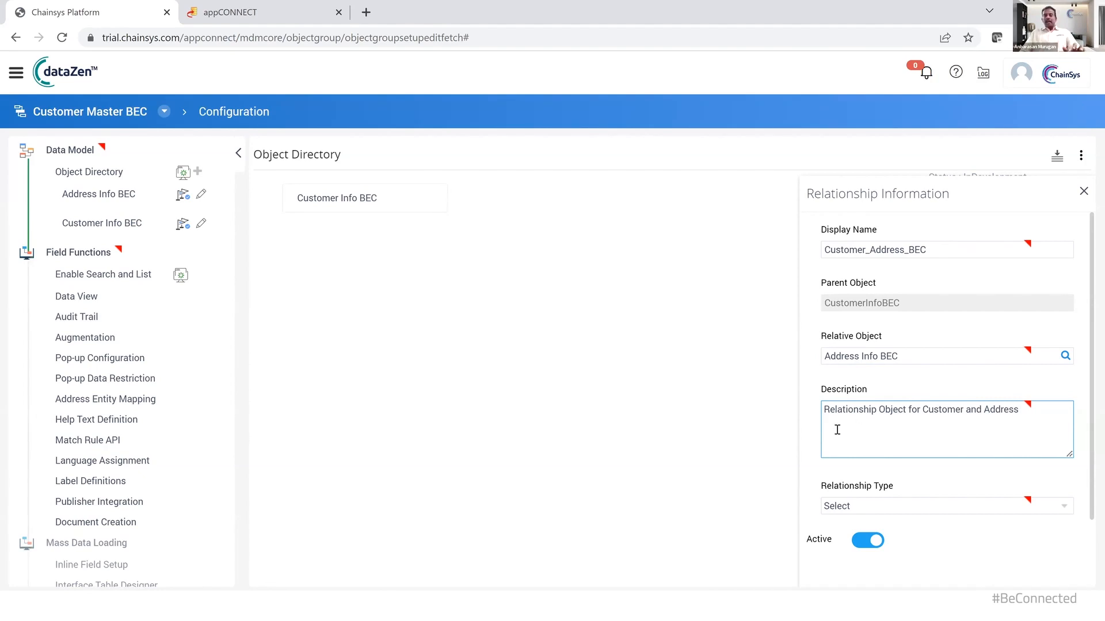
Set the relationship type to one-or-many and save the relationship
click(858, 509)
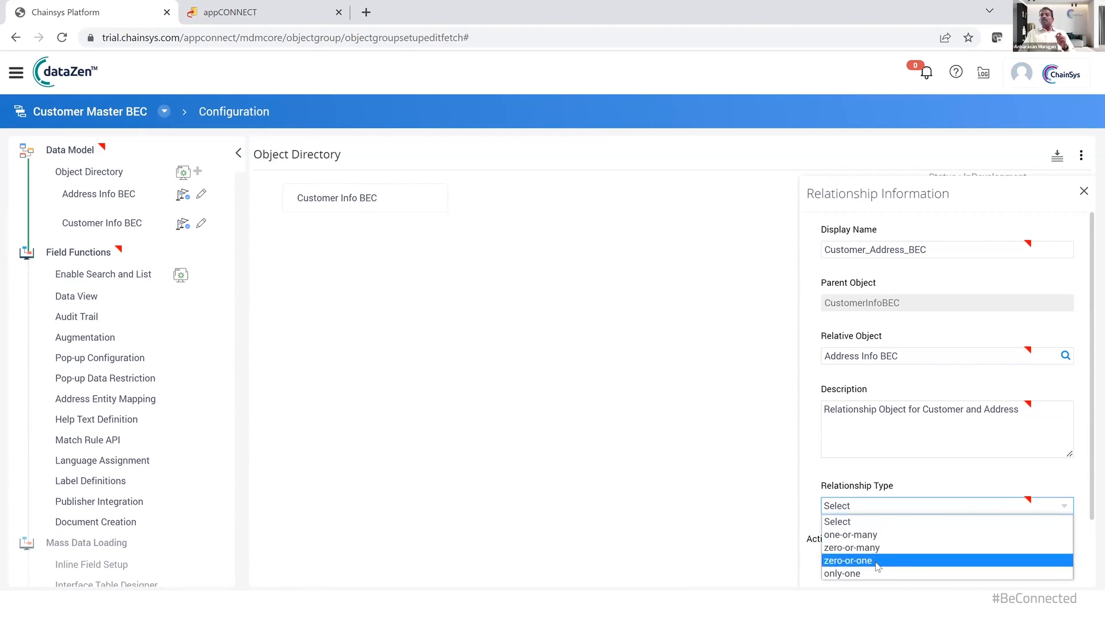
click(865, 535)
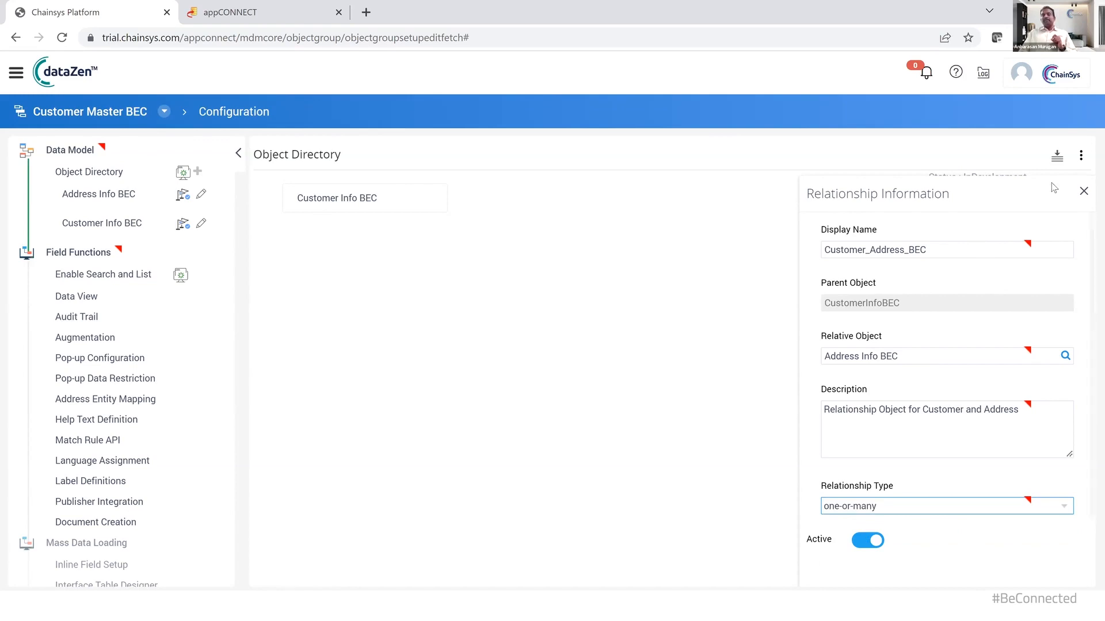
scroll(996, 285, down, 1)
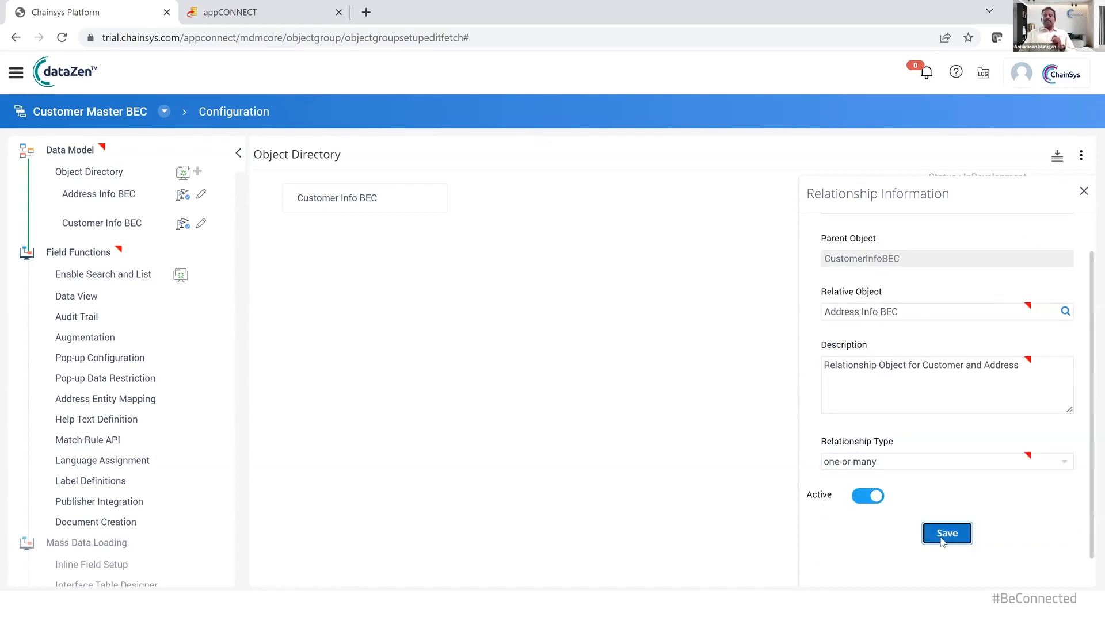
click(940, 537)
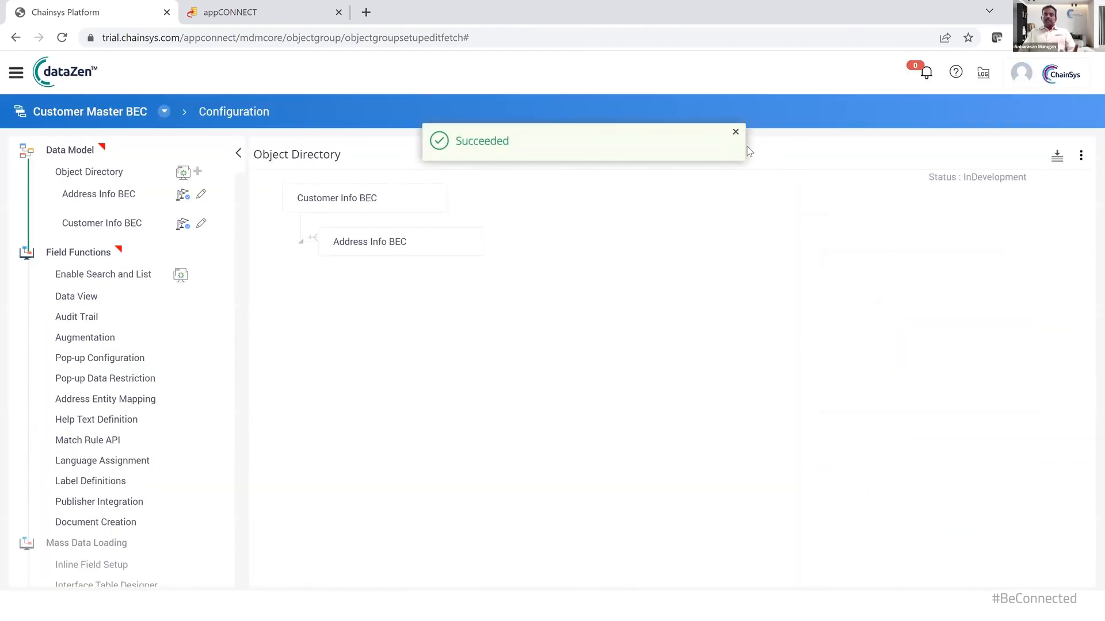
Build and deploy the object directory, and proceed to the Enable Search and List configuration
click(1055, 155)
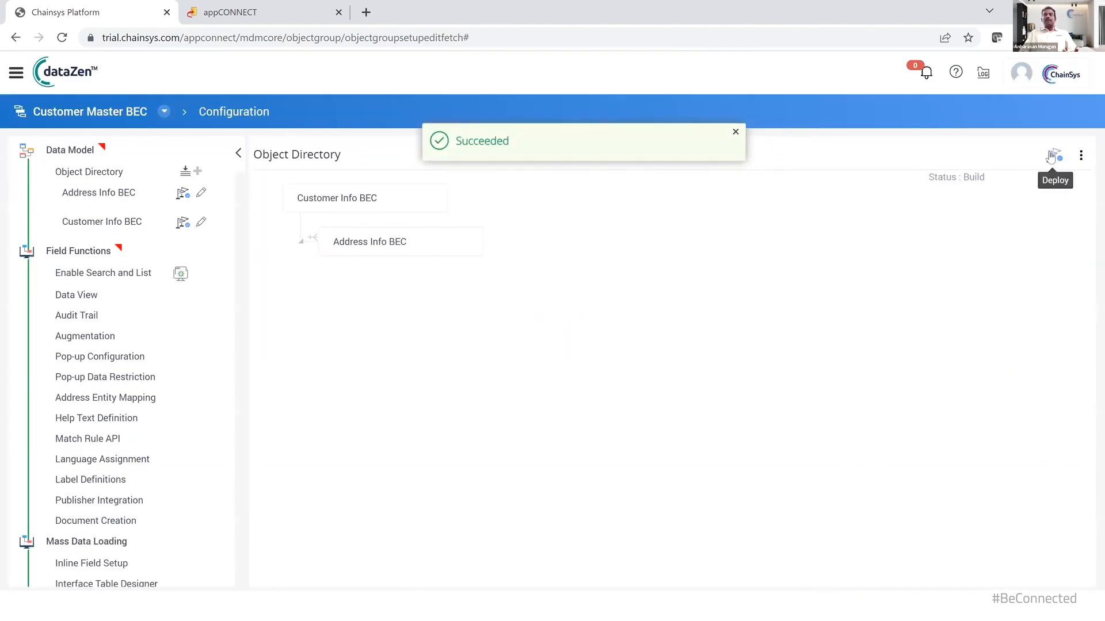
click(1053, 155)
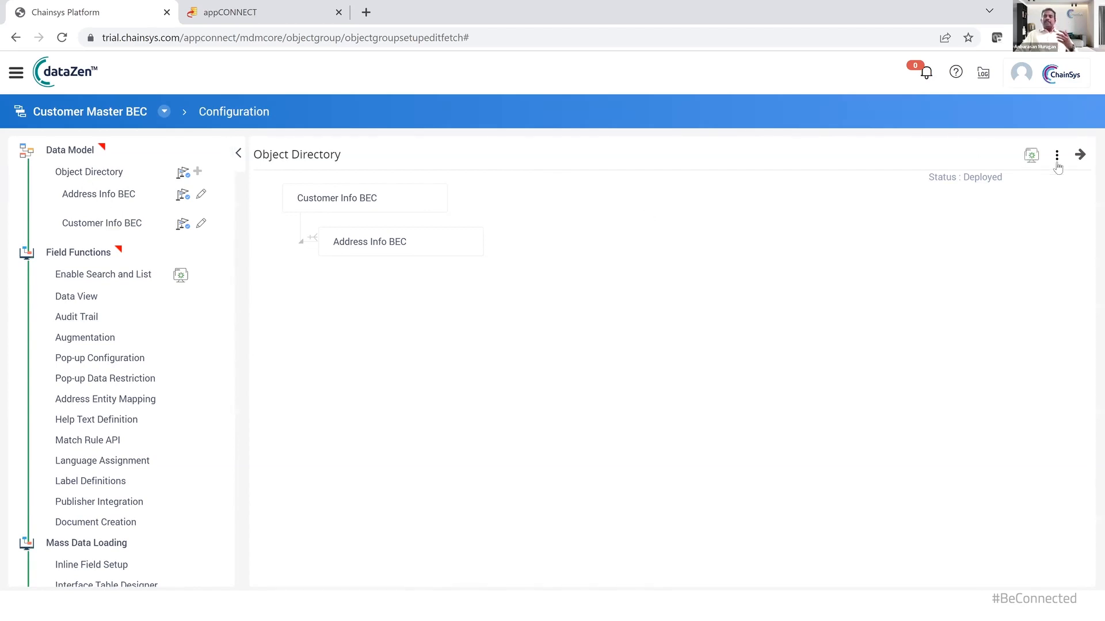
click(1081, 158)
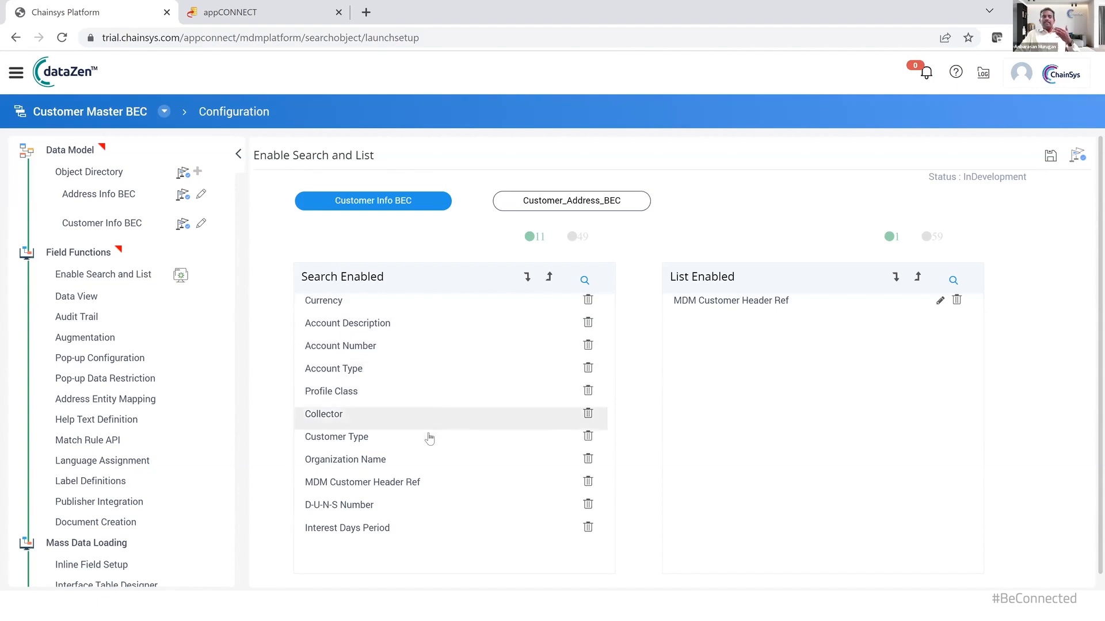
Move Organization Name up to the first position of Customer Info BEC's search-enabled fields
click(430, 459)
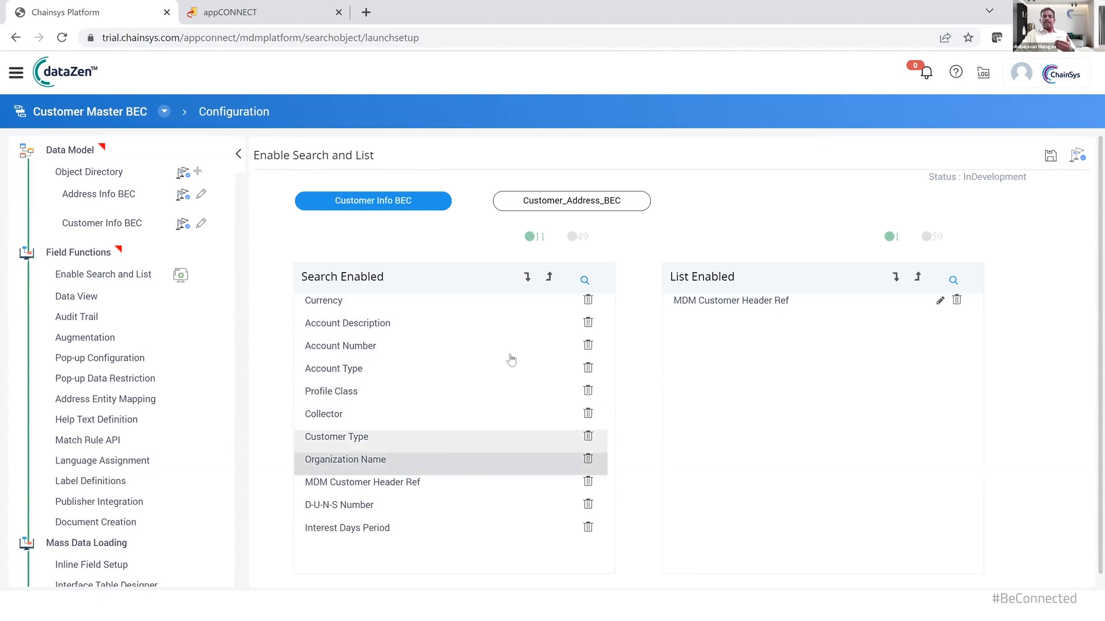
click(549, 278)
click(549, 279)
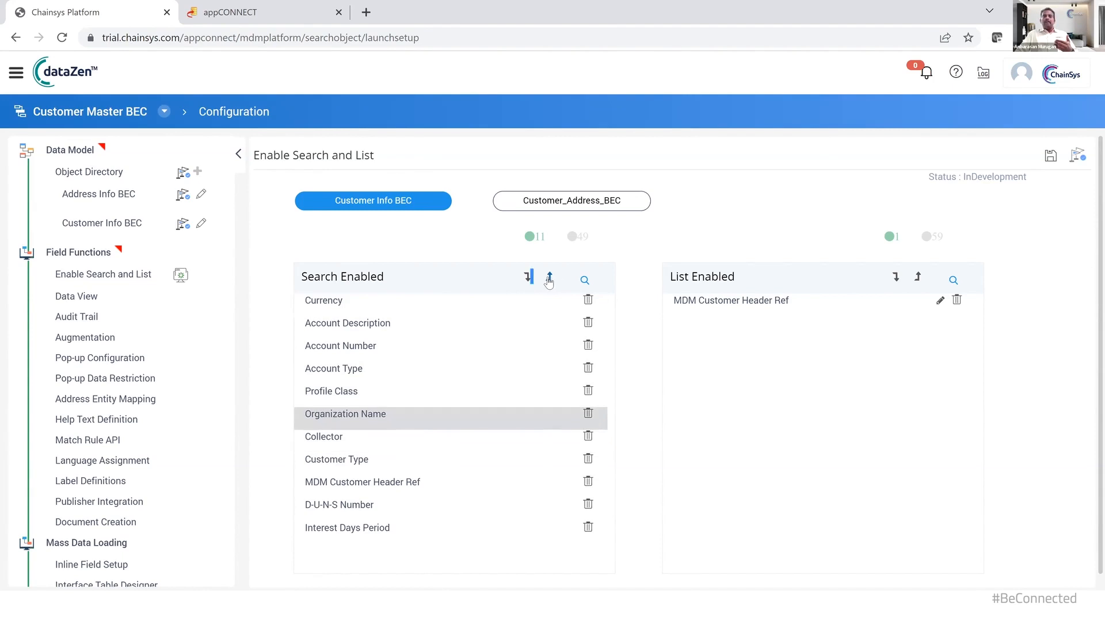
click(550, 278)
click(550, 279)
click(549, 278)
click(549, 279)
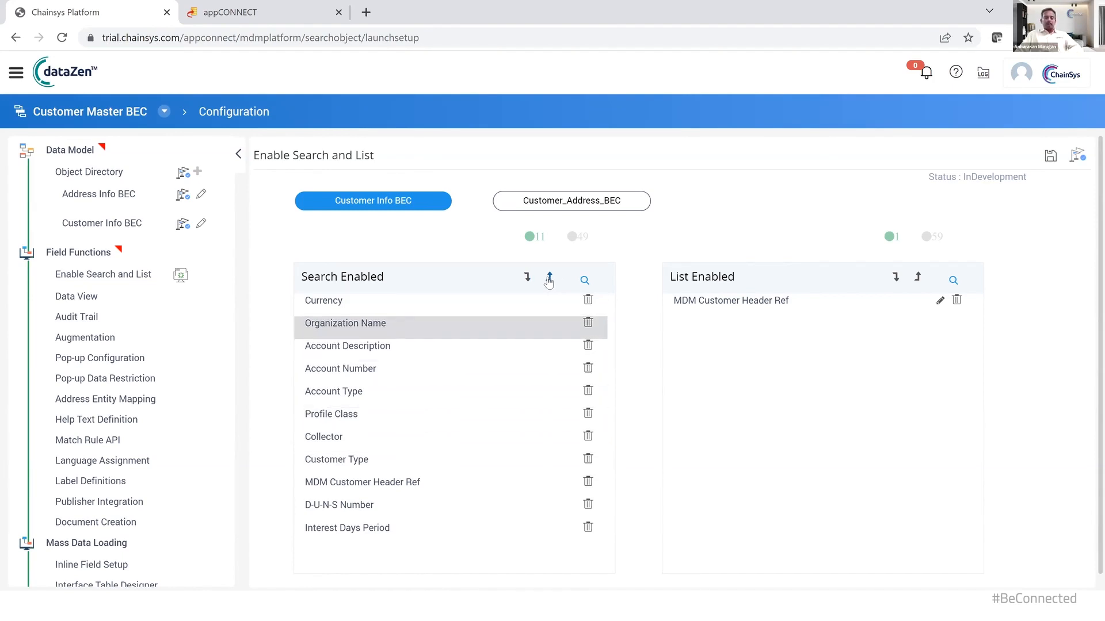
click(549, 279)
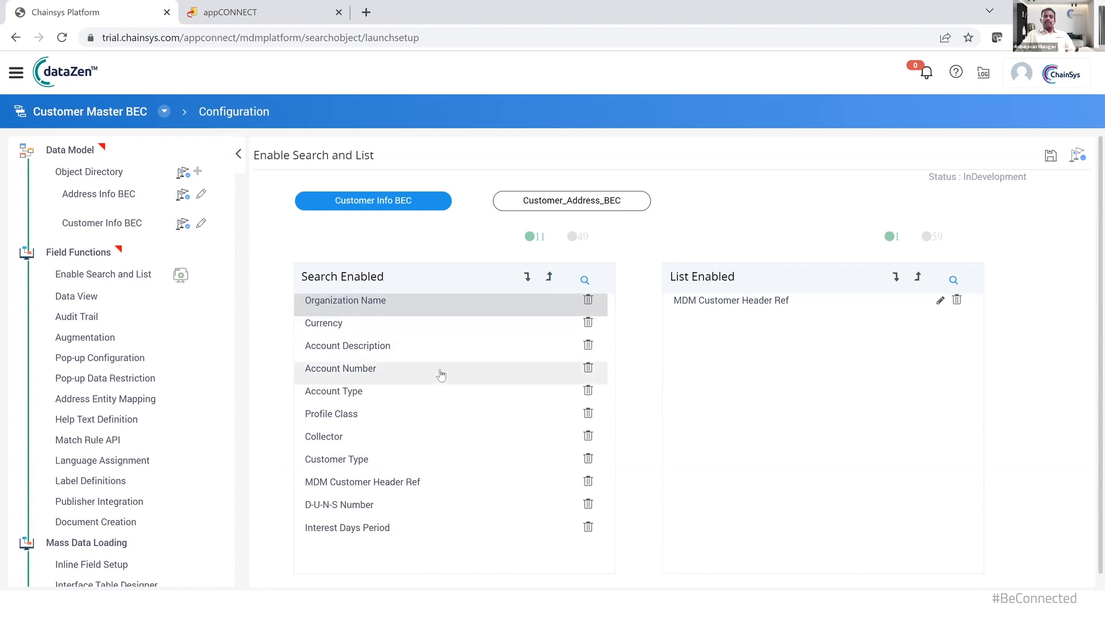
Move Account Number up to the second position of the search-enabled fields, directly below Organization Name
click(439, 370)
click(549, 278)
click(549, 278)
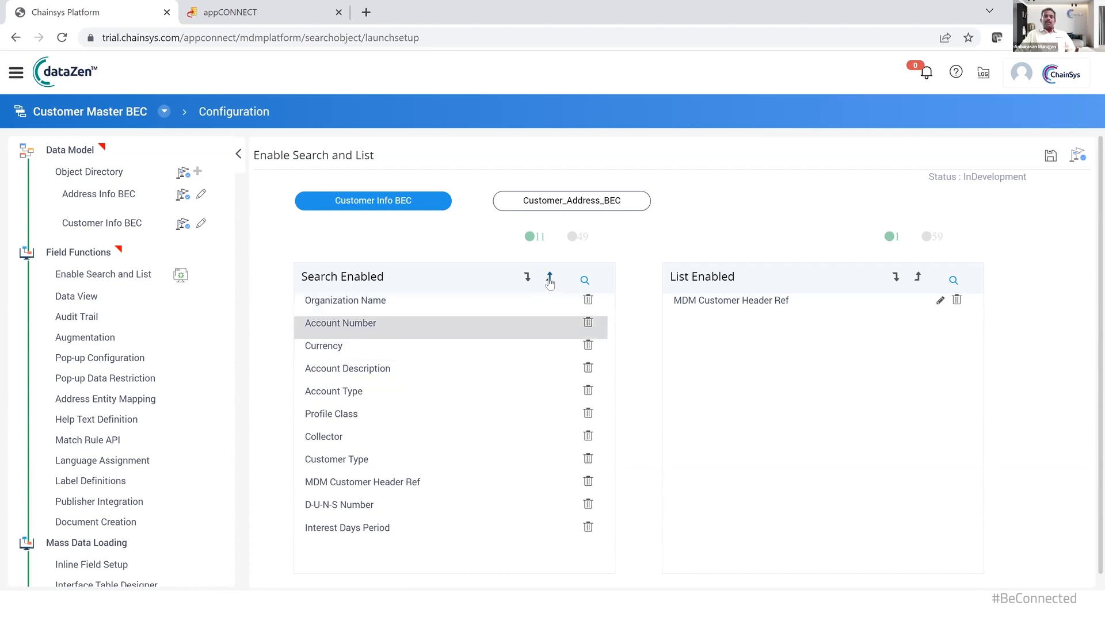
Move Customer Type up to the third position of the search-enabled fields and save the changed display order
click(420, 459)
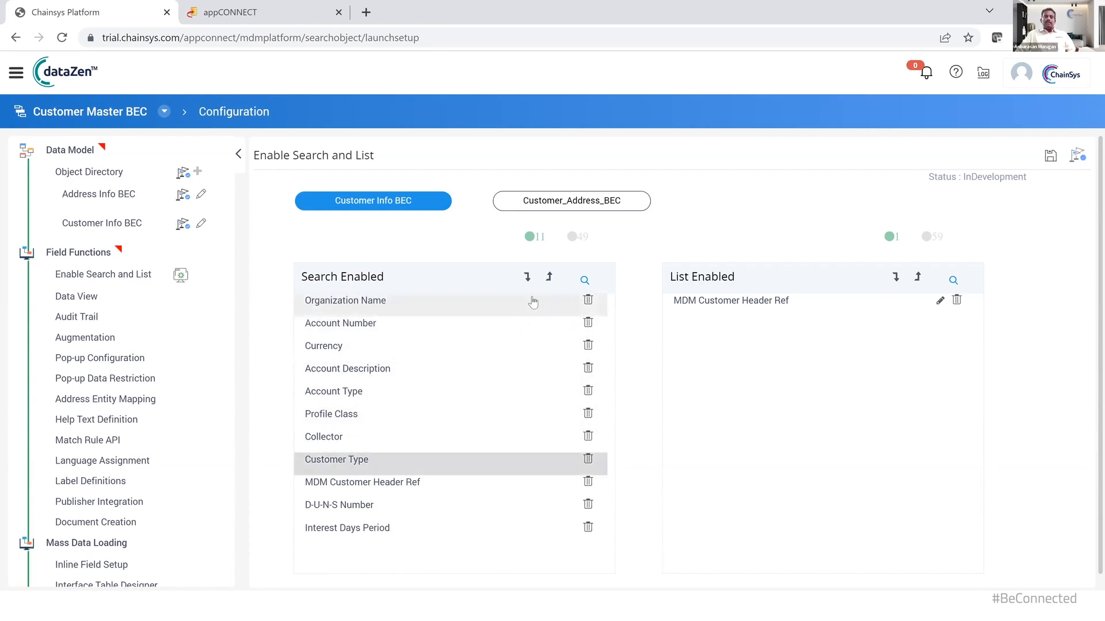
click(550, 278)
click(550, 278)
click(550, 279)
click(550, 279)
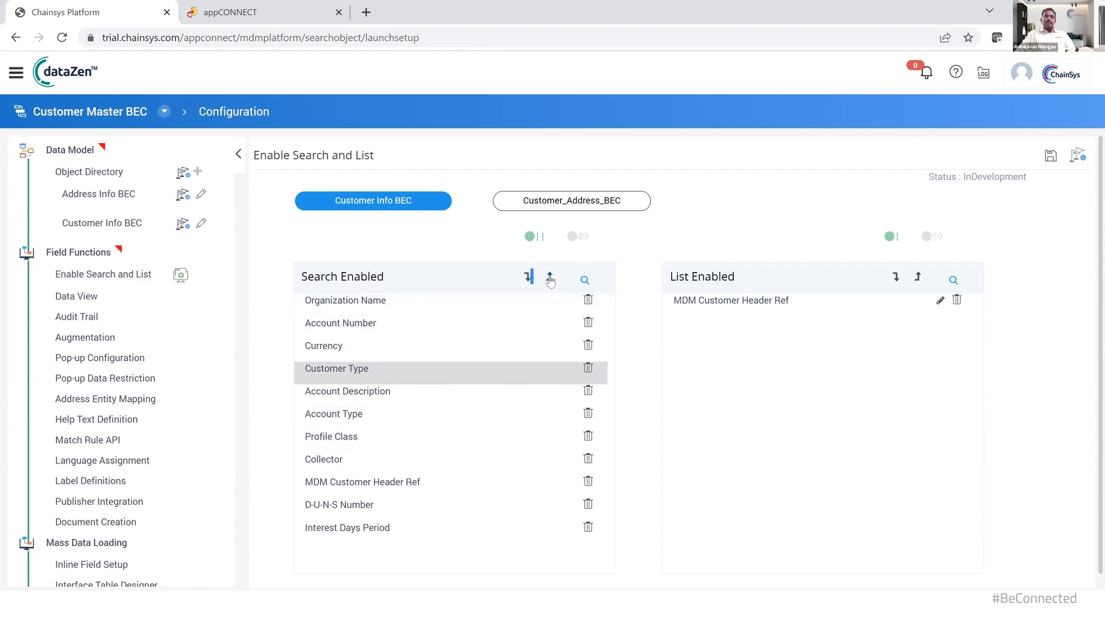
click(549, 280)
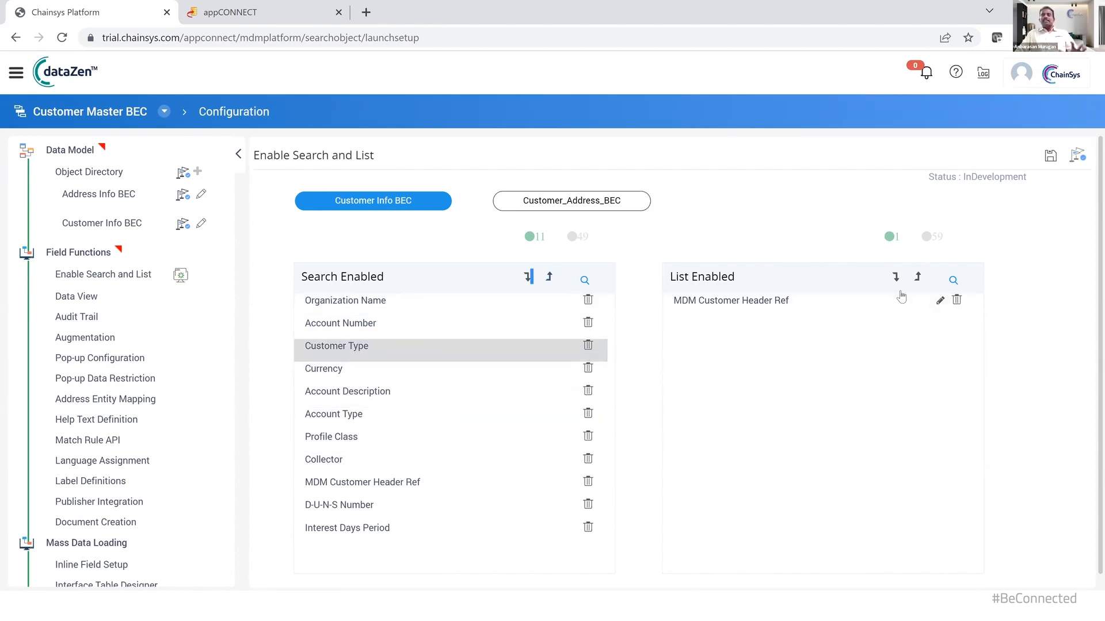
click(928, 240)
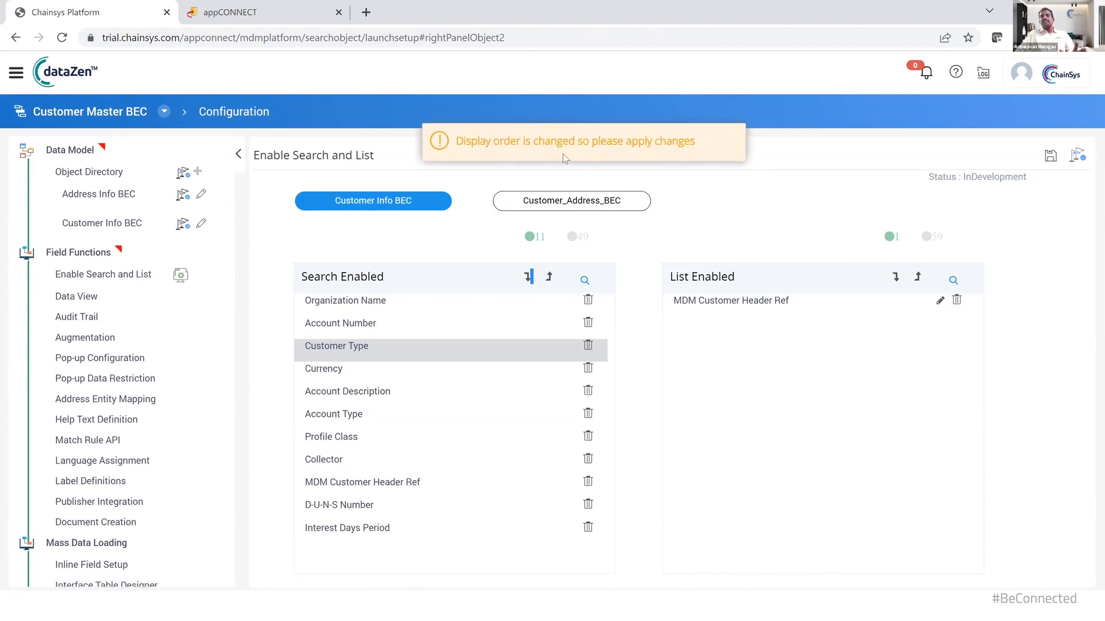
click(1051, 157)
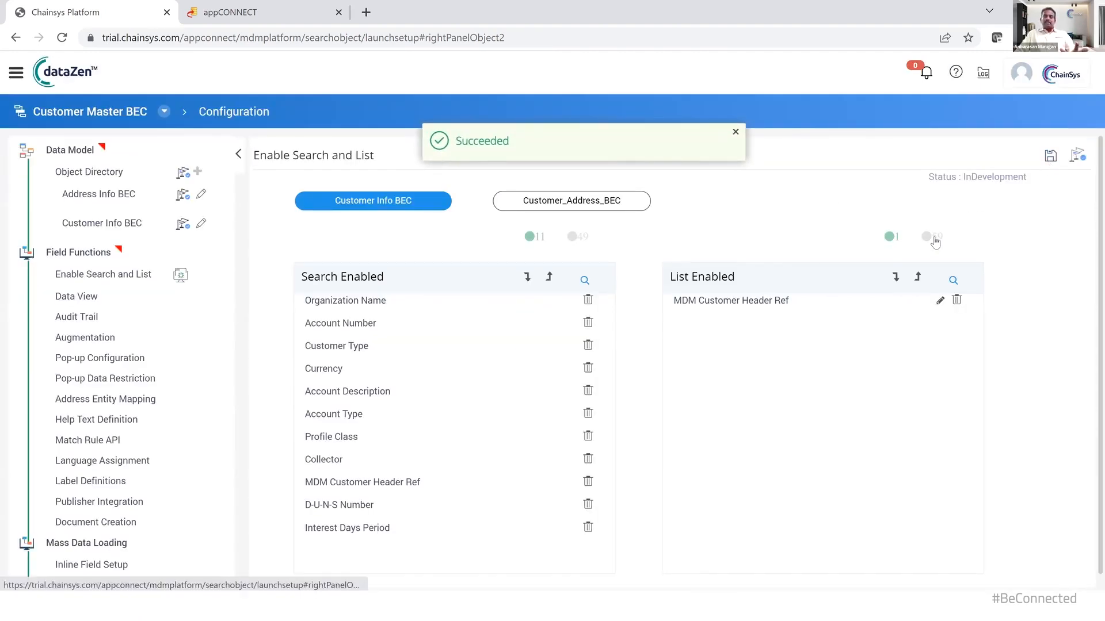
Enable Account Number, Customer Type, D-U-N-S Number, Organization Name and Allow Discount as list fields for Customer Info BEC
click(934, 238)
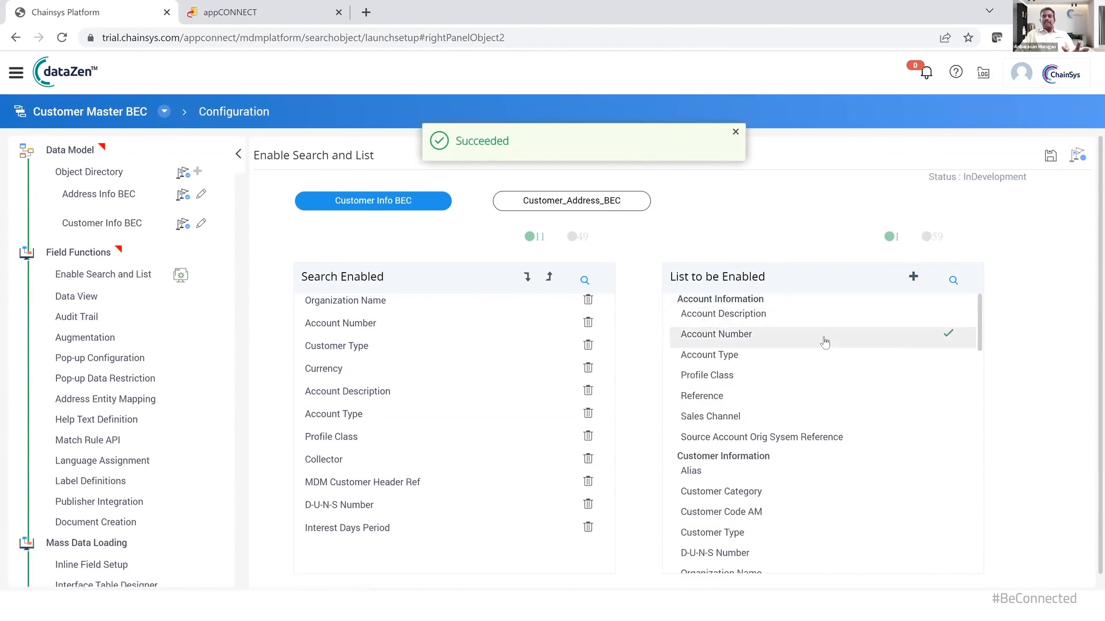
click(839, 395)
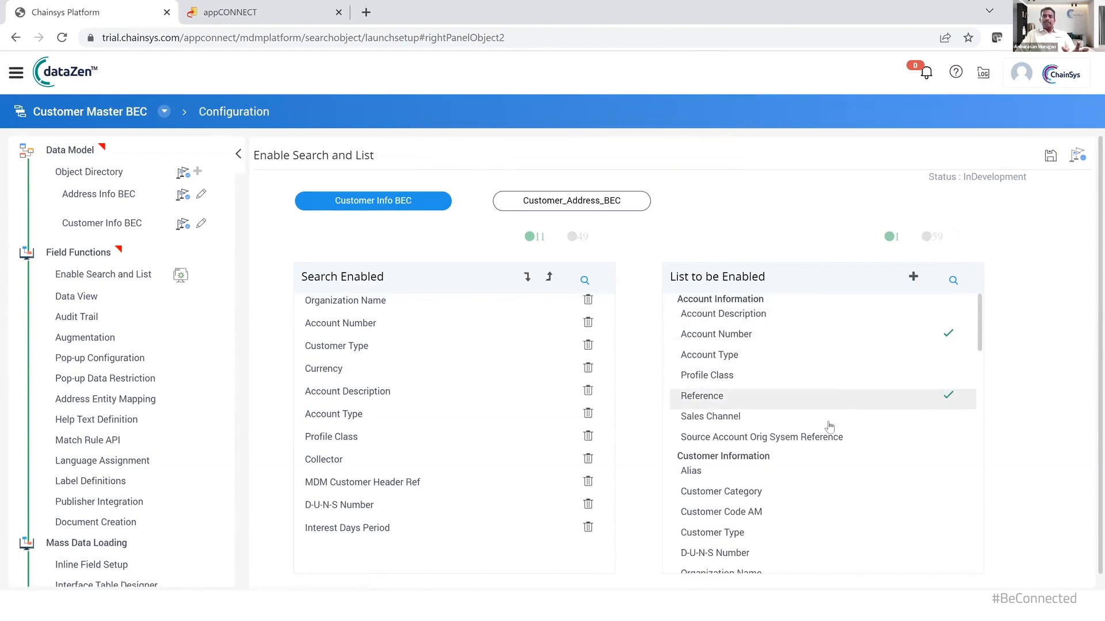
drag(976, 310, 978, 341)
click(860, 449)
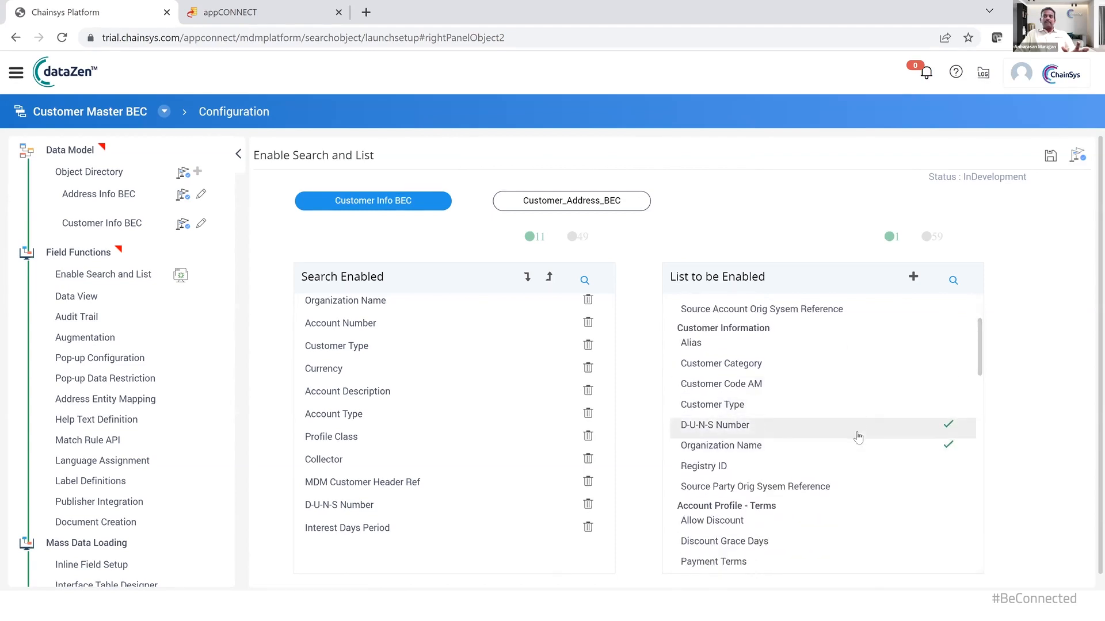
click(859, 414)
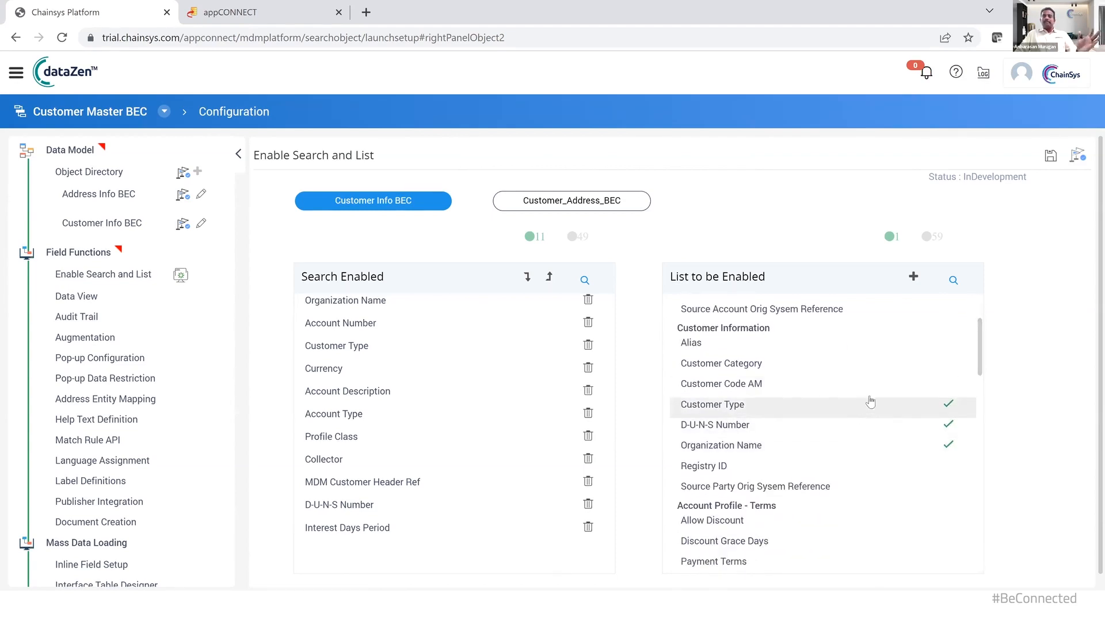
click(931, 351)
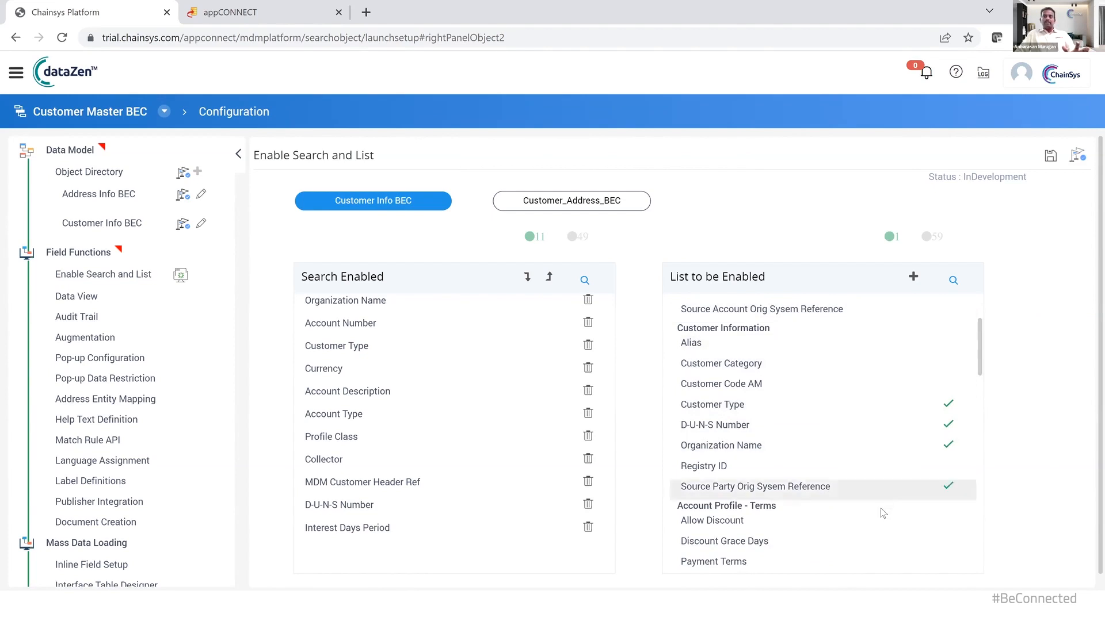
scroll(979, 375, down, 2)
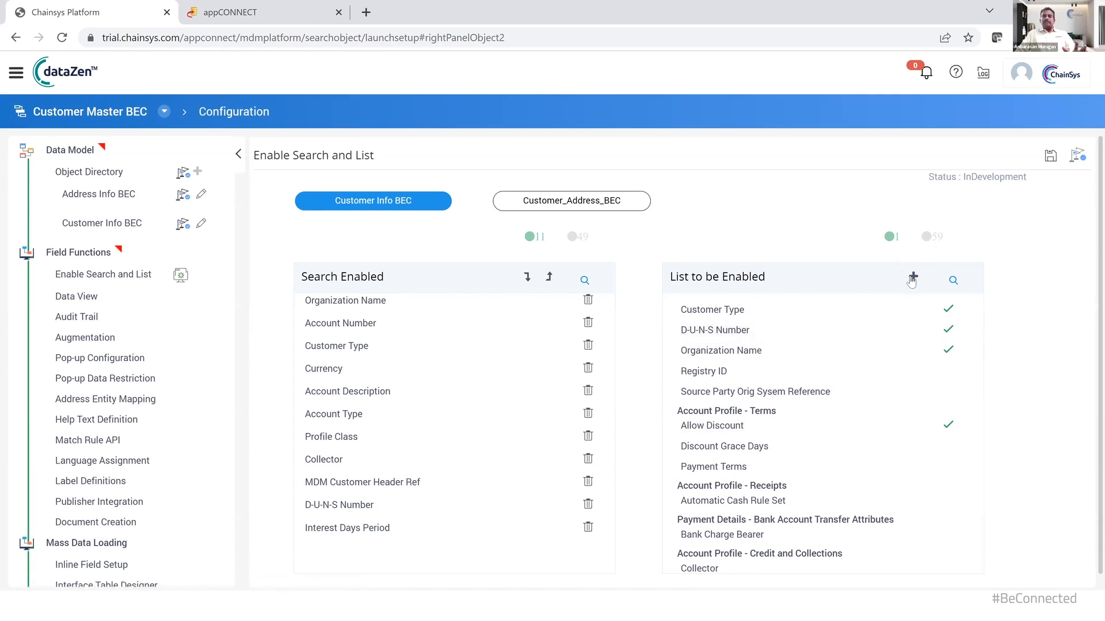
click(913, 277)
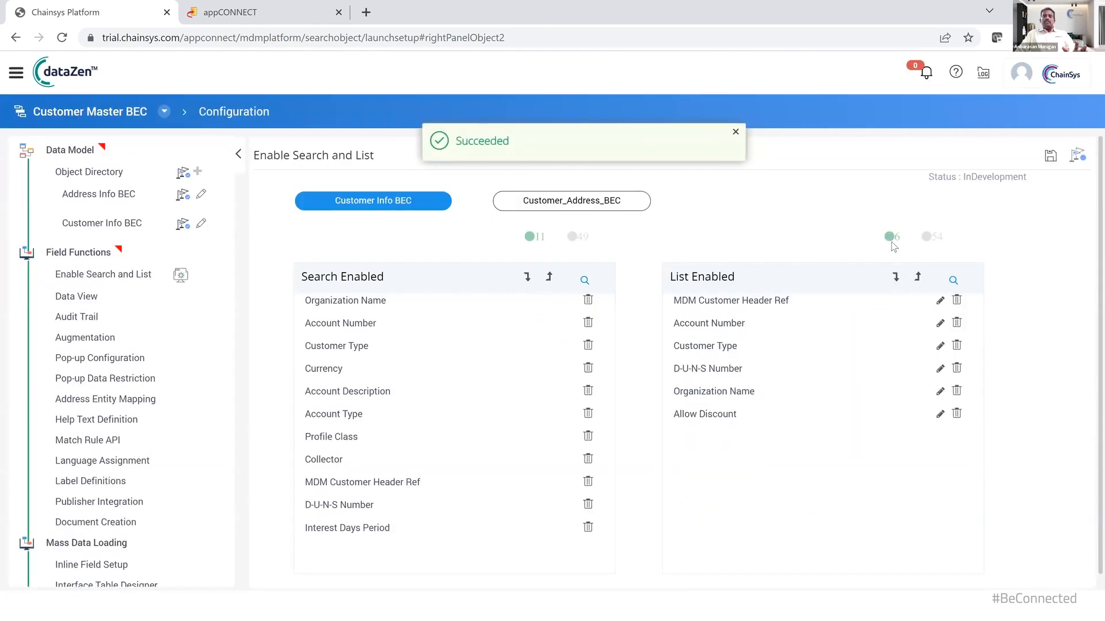
Enable Address Line 1, Address Line 2, City and Country as list fields for Customer_Address_BEC and deploy the search and list setup
click(617, 205)
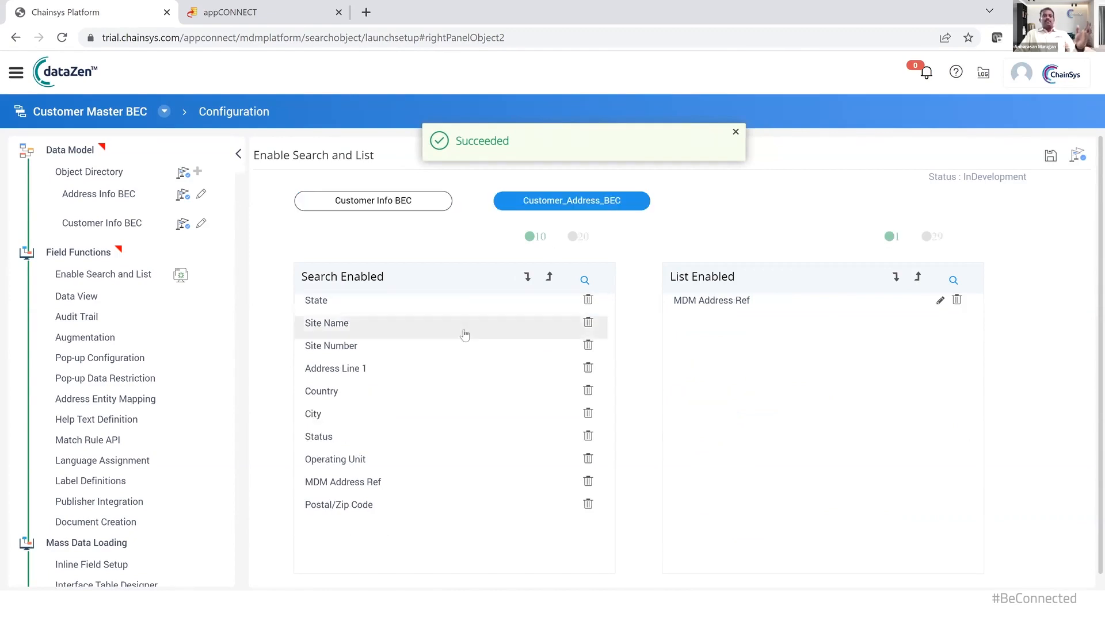
click(932, 237)
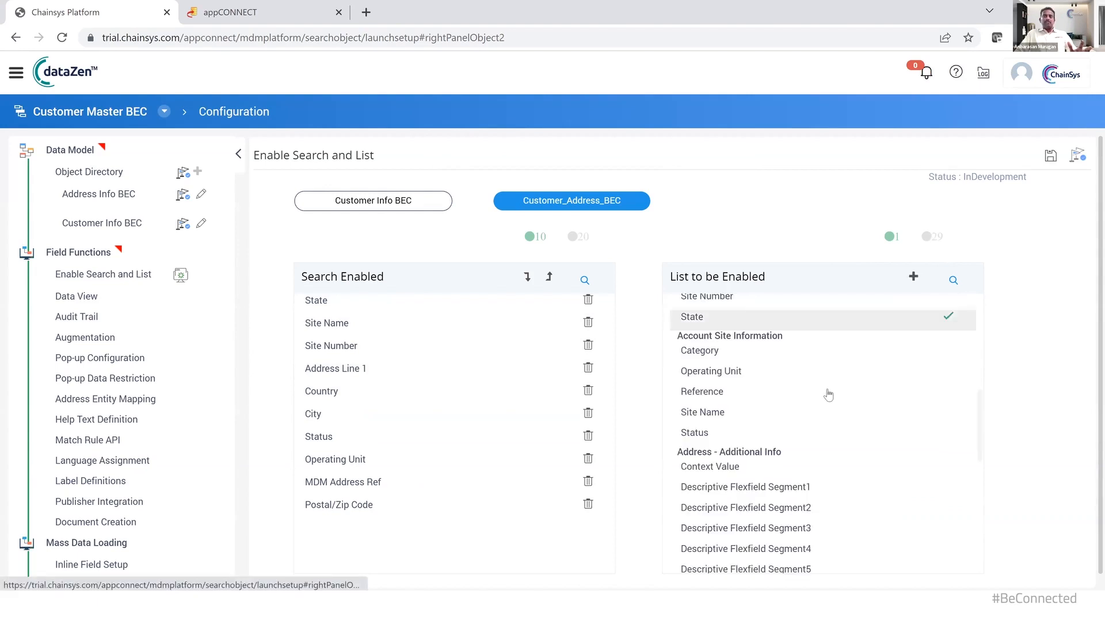
scroll(832, 397, up, 4)
click(808, 314)
click(808, 334)
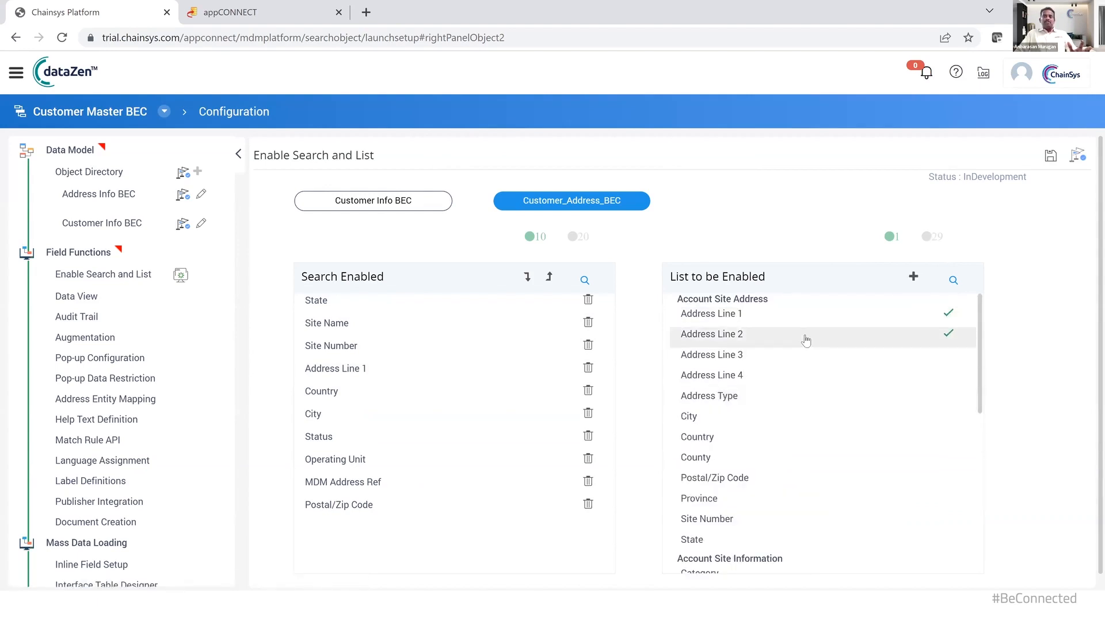
click(797, 444)
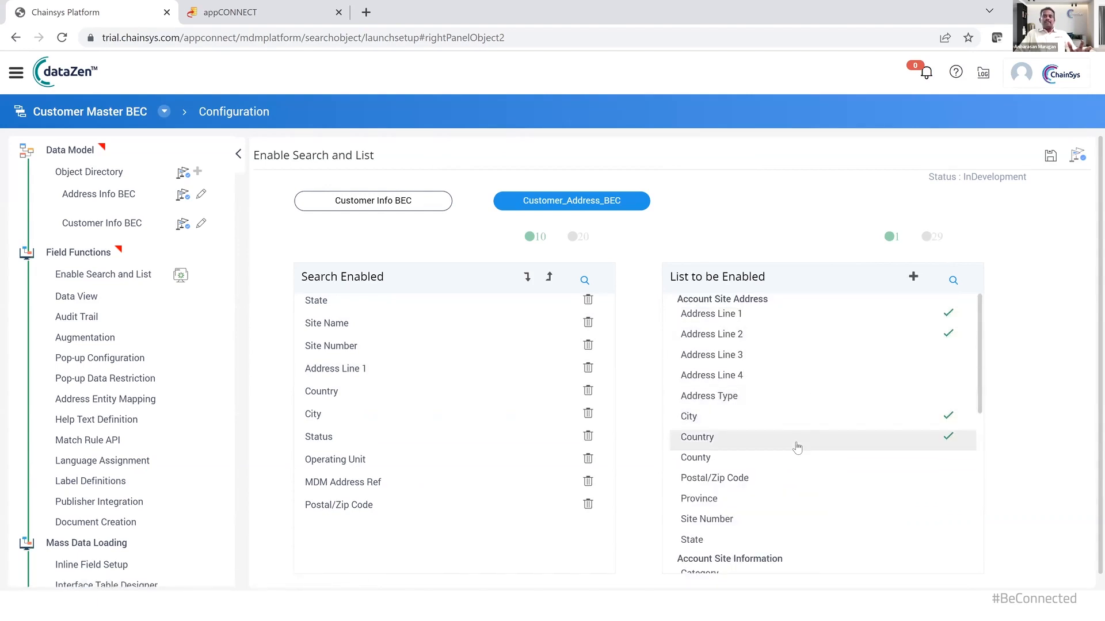
click(913, 277)
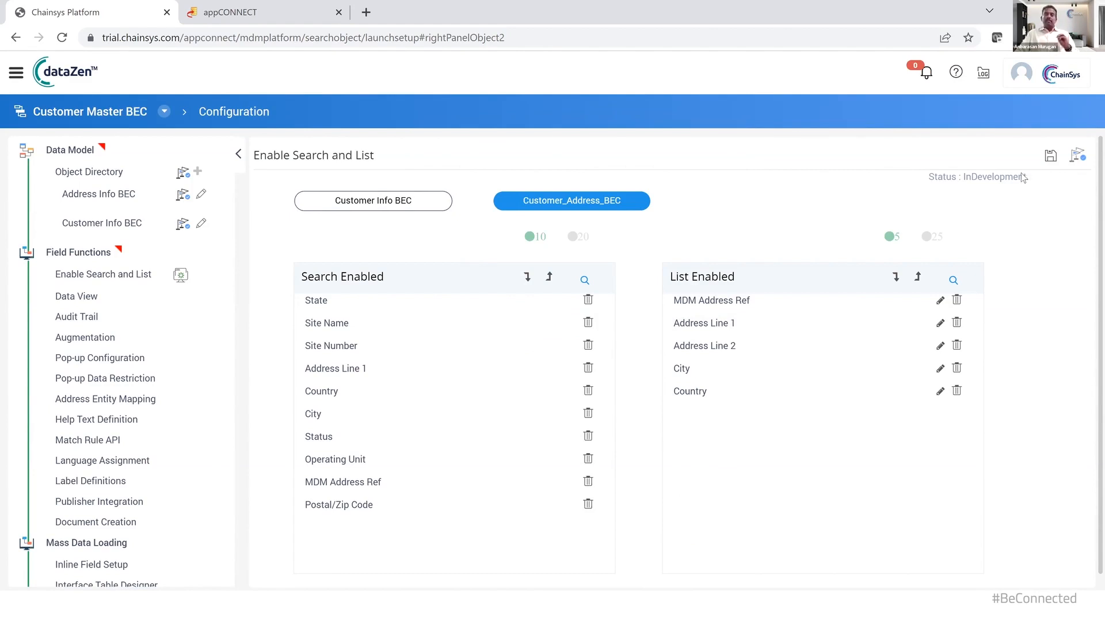
click(1076, 163)
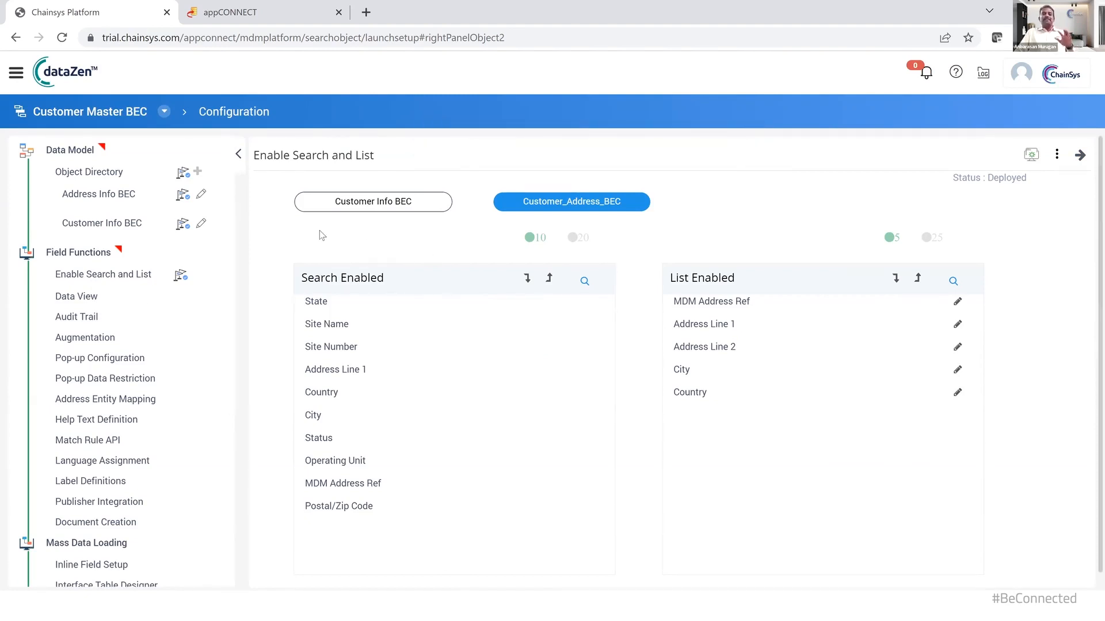
Enable Account Number, Account Type, Profile Class, D-U-N-S Number and Organization Name as data view fields for Customer Info BEC
click(1080, 156)
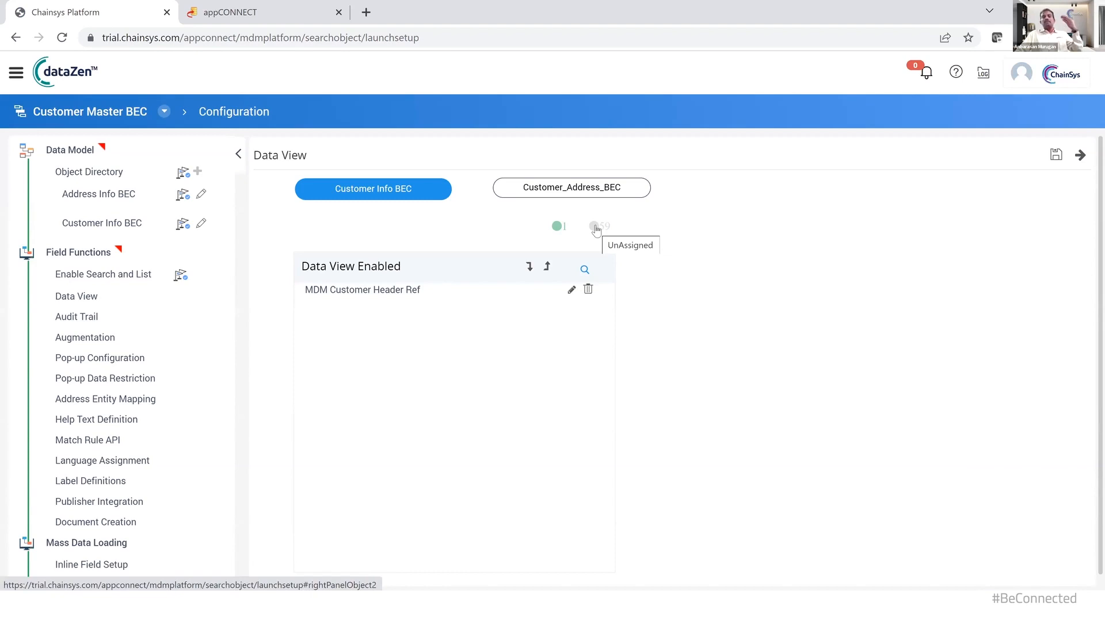
click(595, 228)
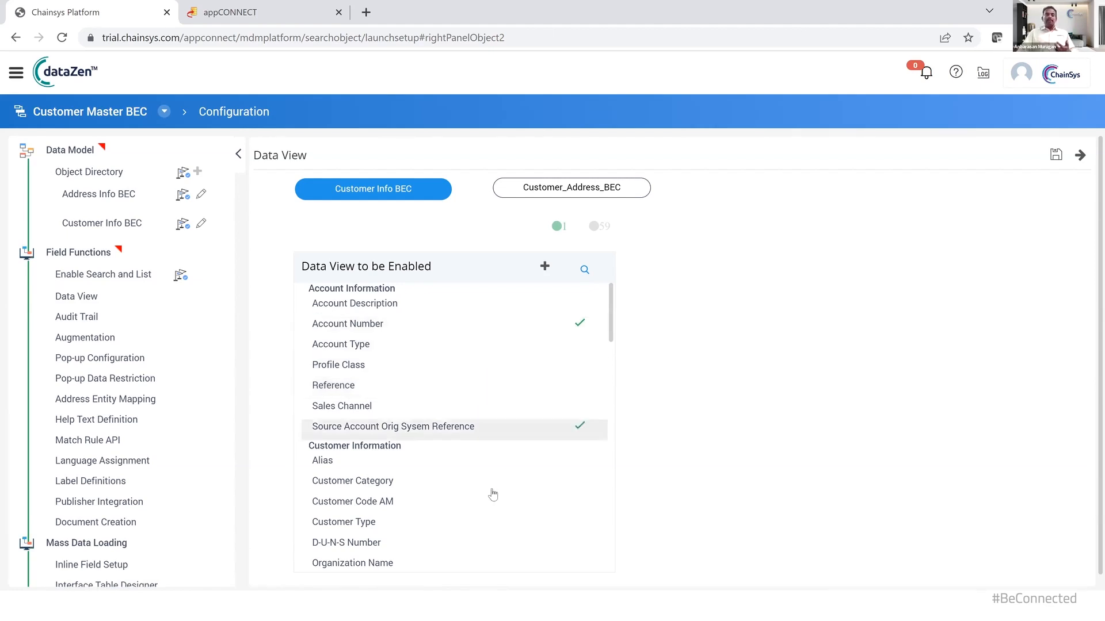
click(466, 546)
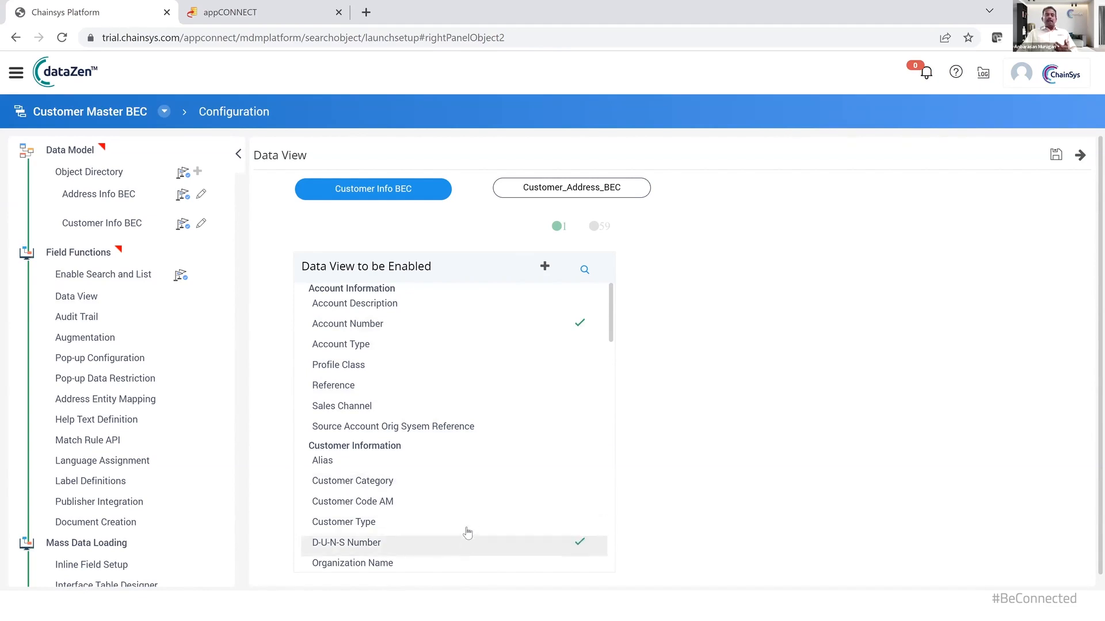
click(464, 522)
click(451, 564)
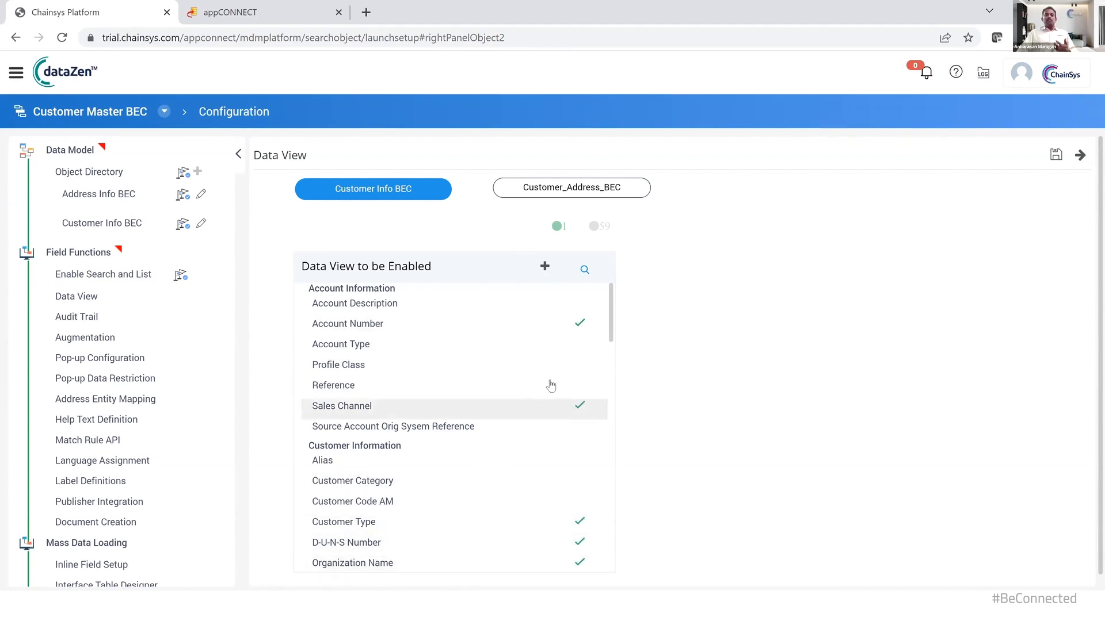
drag(611, 316, 611, 349)
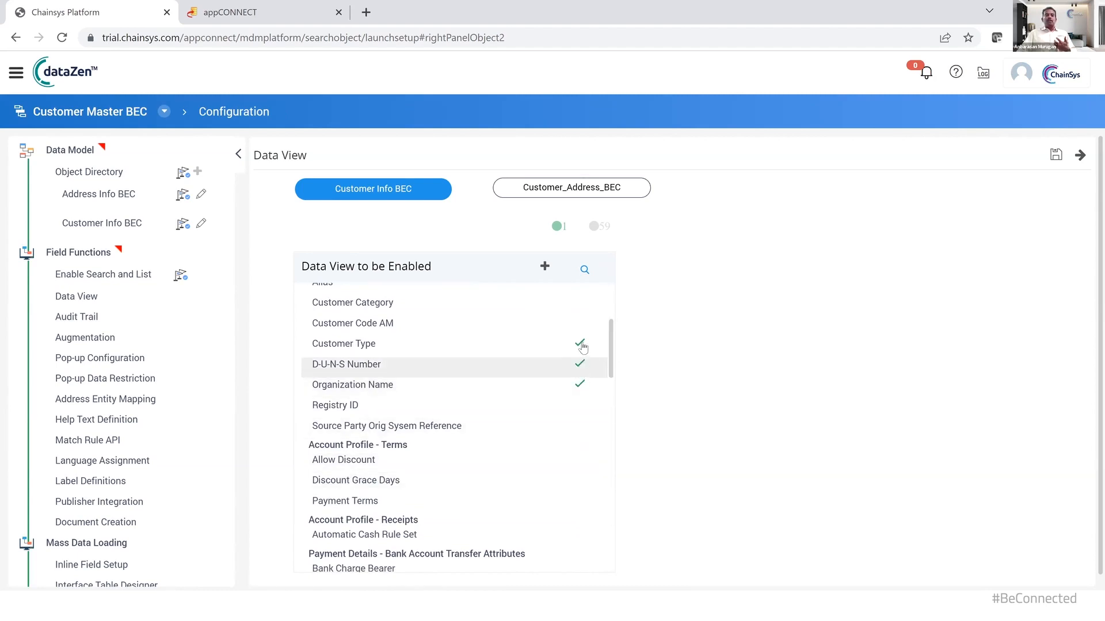
scroll(535, 382, up, 3)
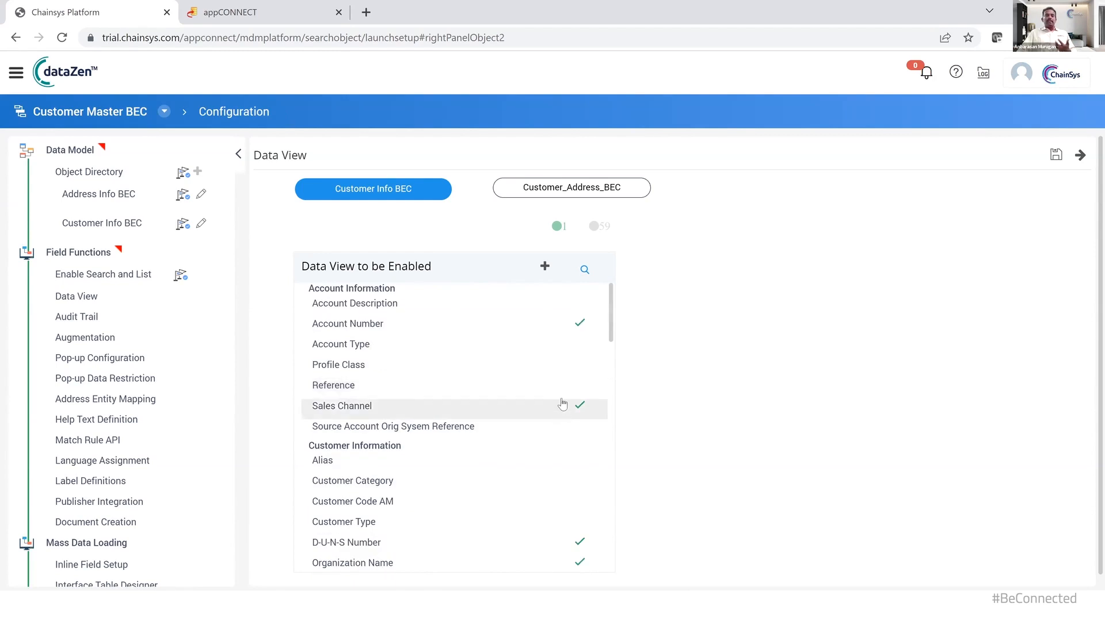
click(583, 371)
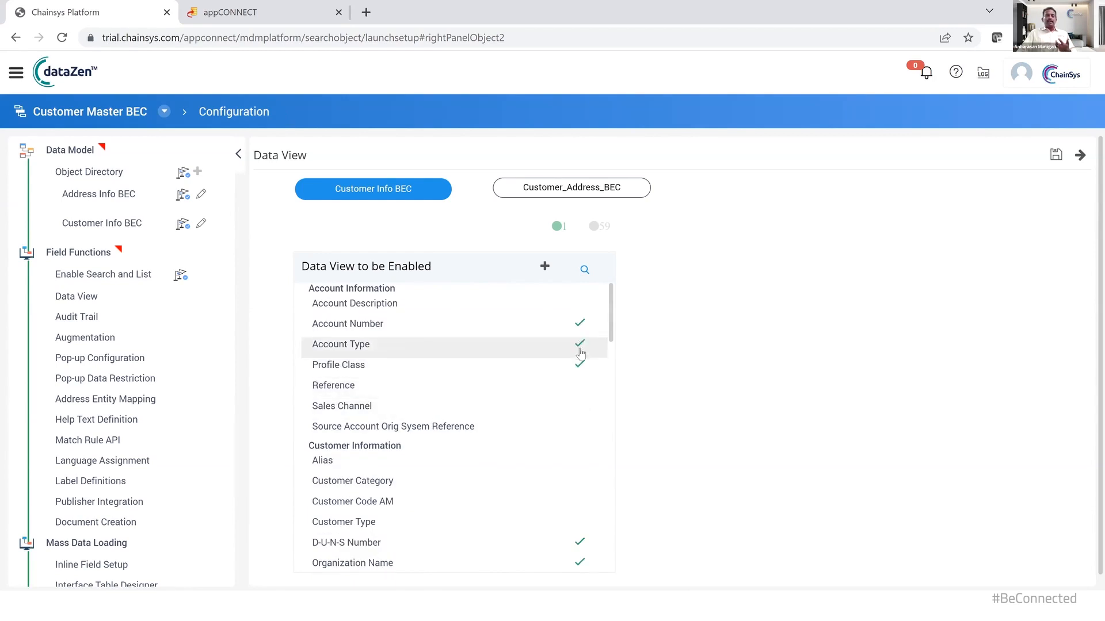
click(579, 346)
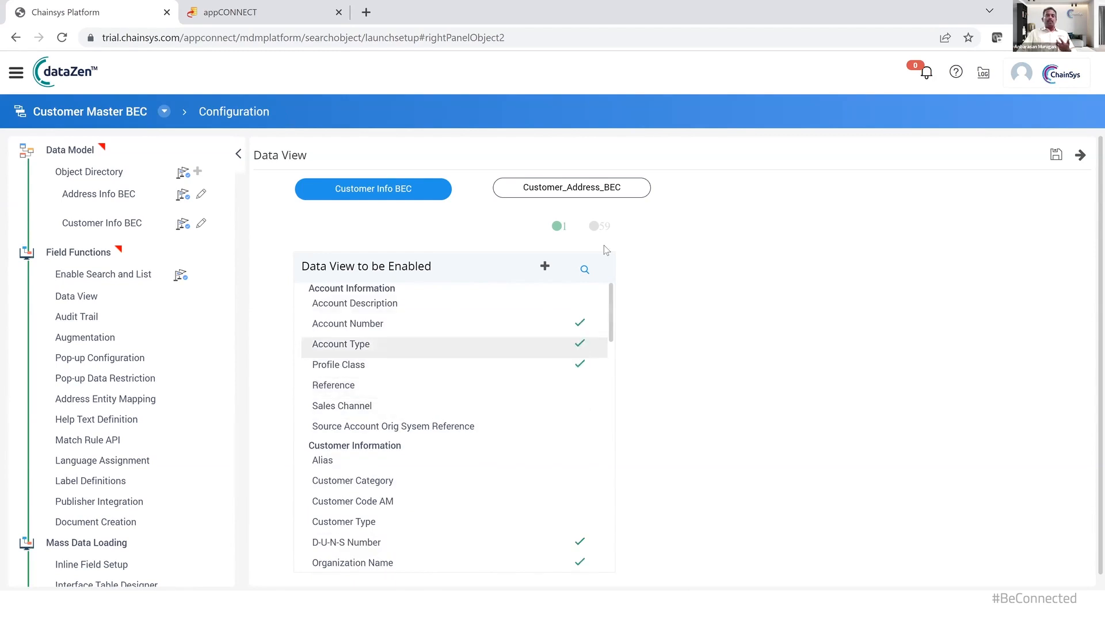
click(545, 268)
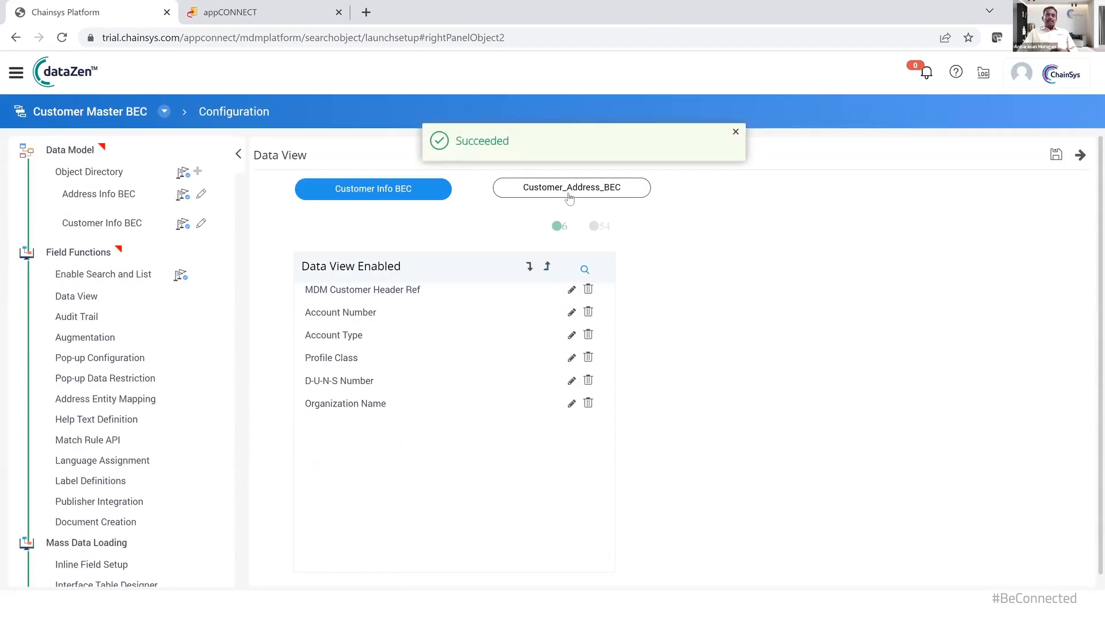
Enable Address Line 1, City, County and Postal/Zip Code as data view fields for Customer_Address_BEC
click(570, 199)
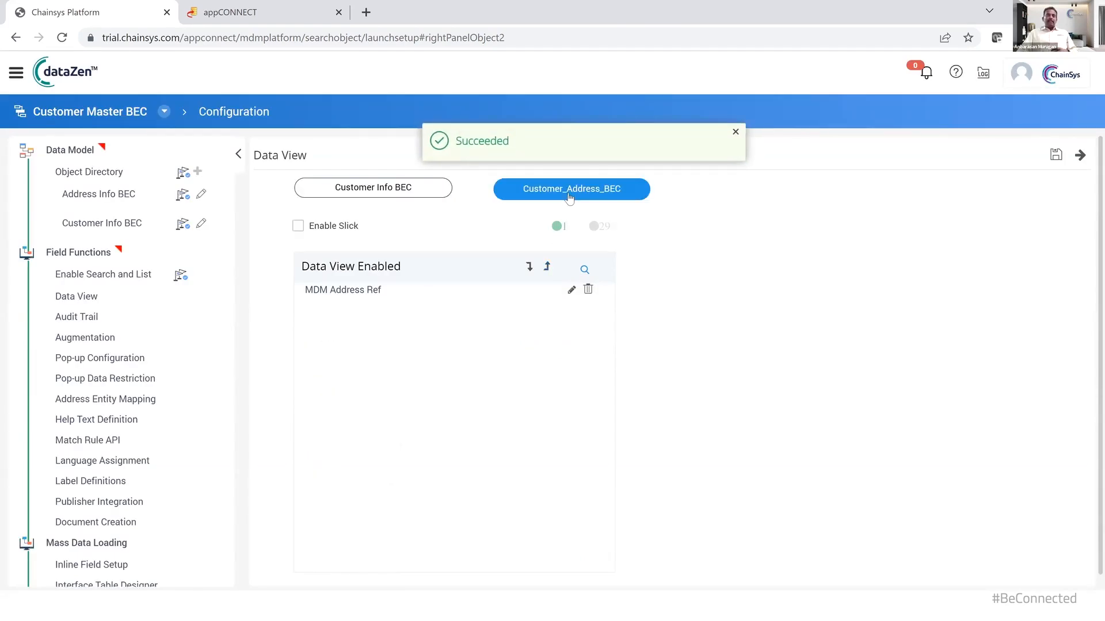
click(612, 228)
click(429, 312)
click(405, 414)
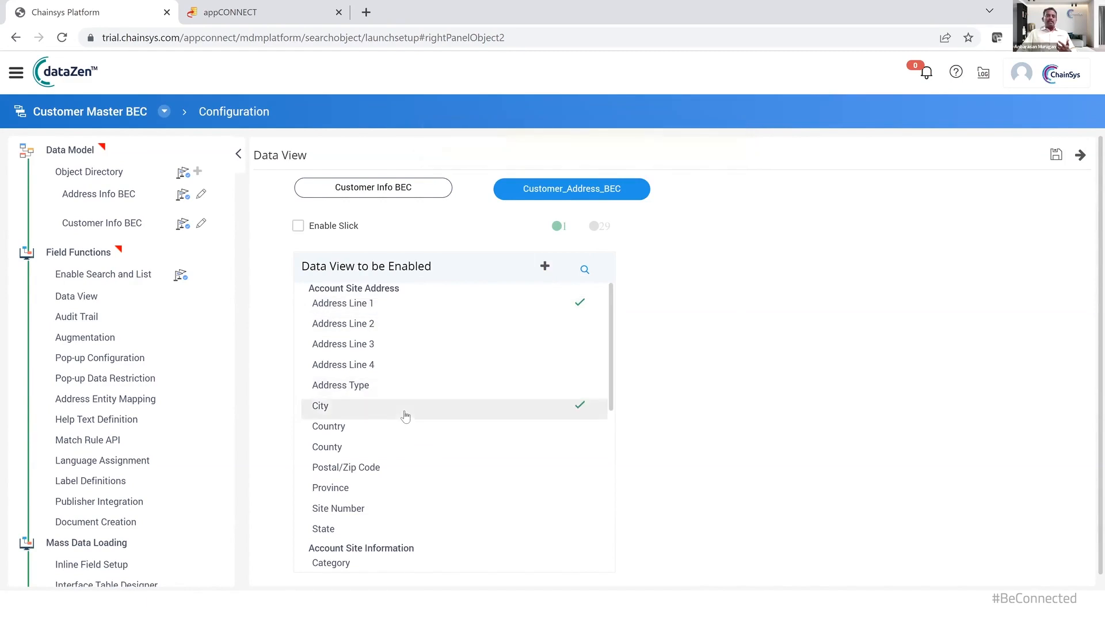
click(401, 432)
click(402, 433)
click(402, 446)
click(401, 469)
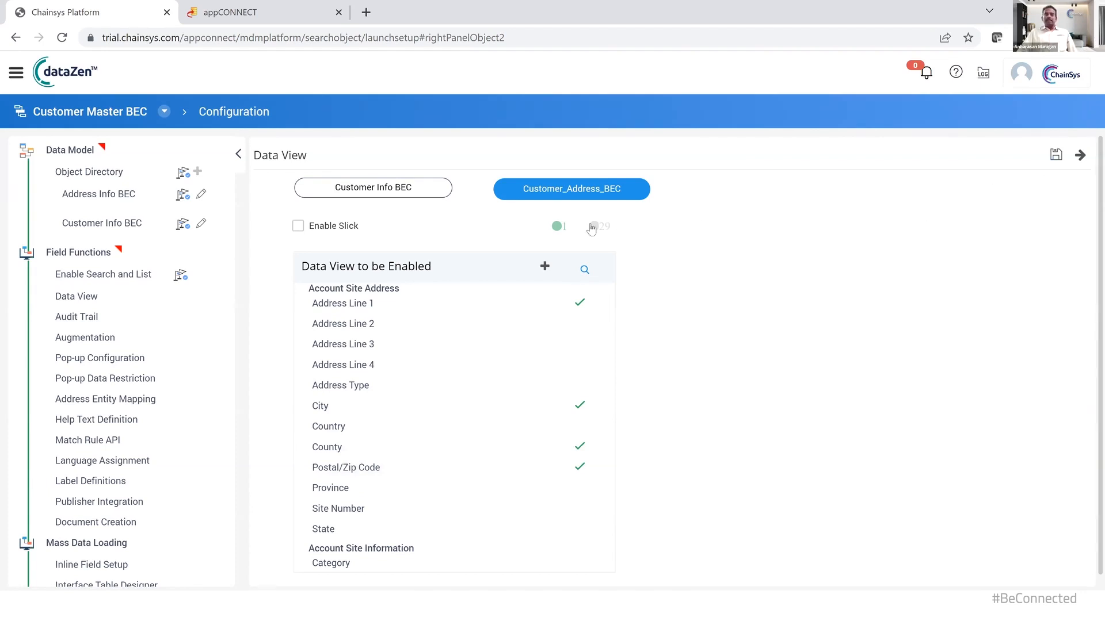
click(544, 266)
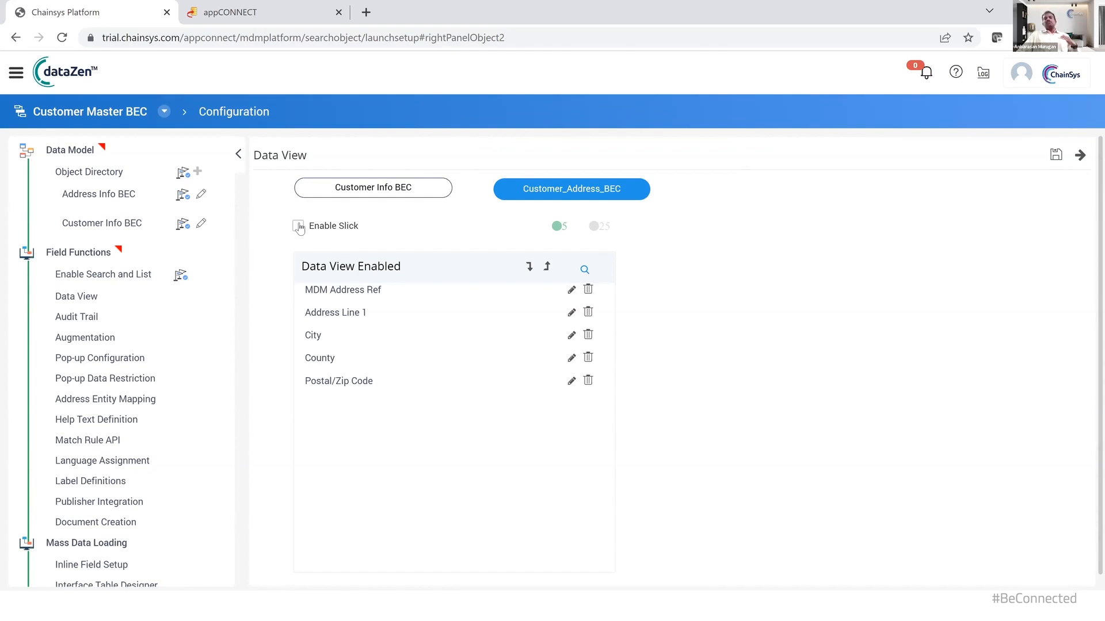
Enable Slick for the Customer_Address_BEC data view, save it and proceed to the Audit Trail setup
click(298, 226)
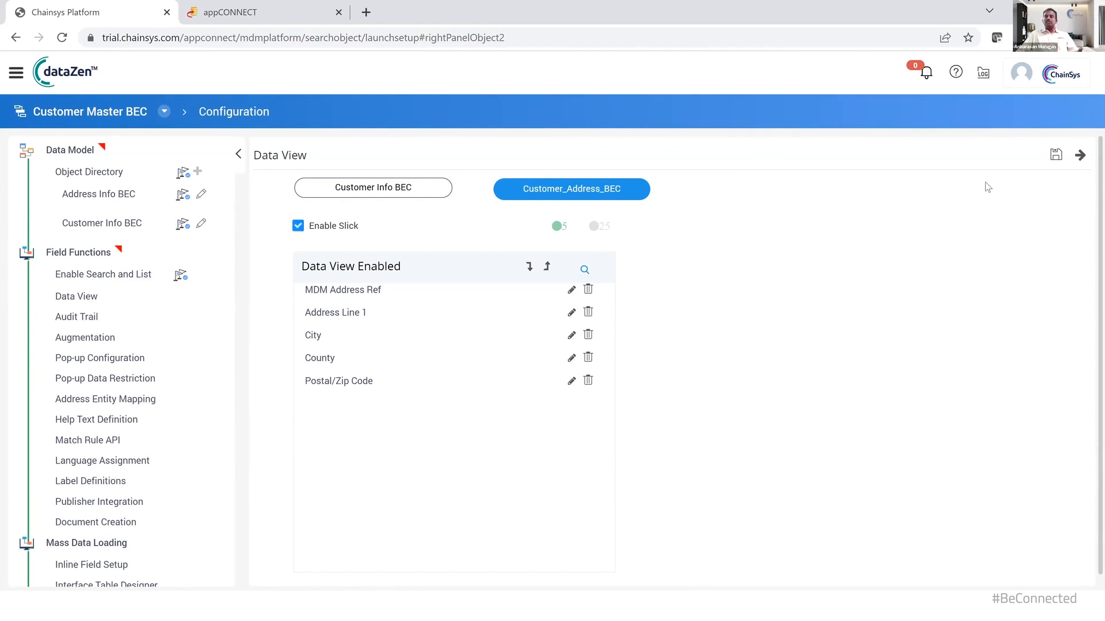
click(1055, 156)
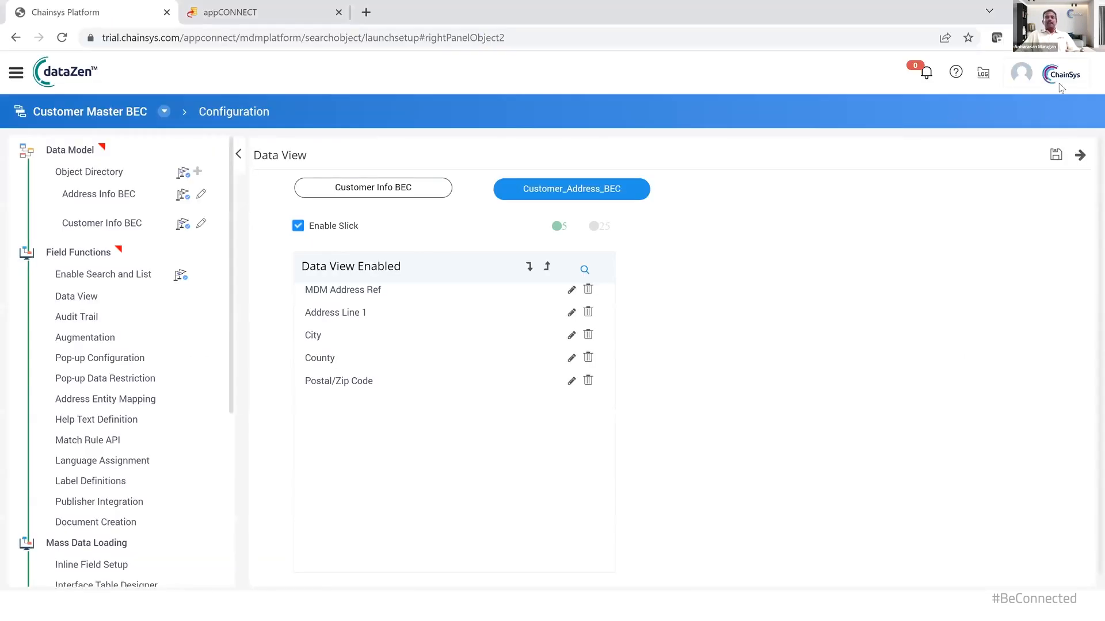
click(1078, 156)
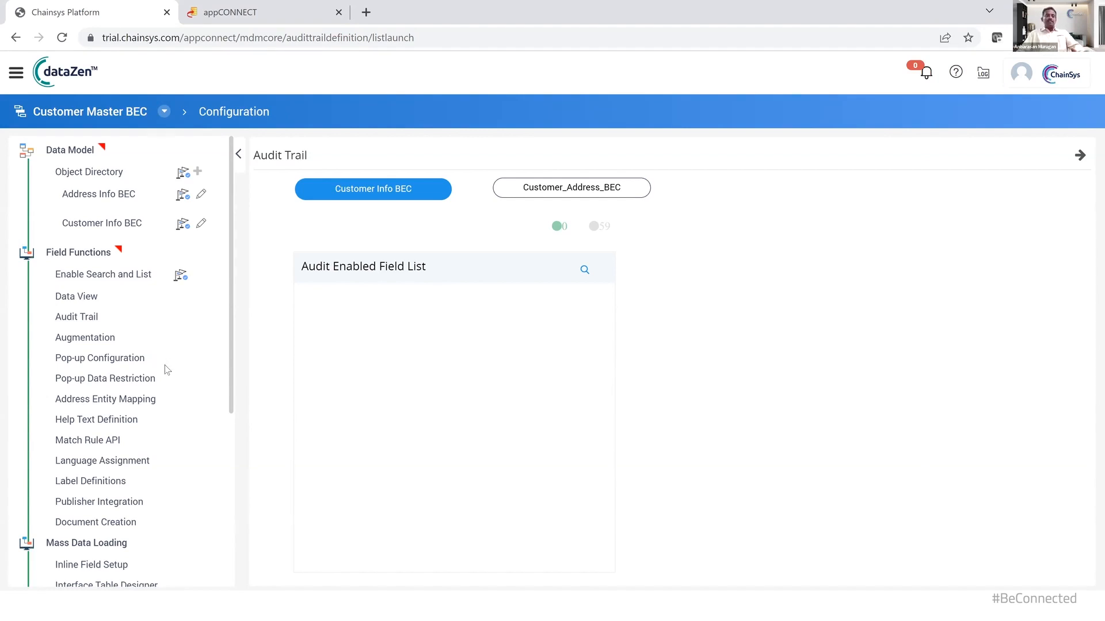
Start a new request object in the Customer Master BEC configuration
scroll(166, 371, down, 3)
scroll(99, 406, down, 2)
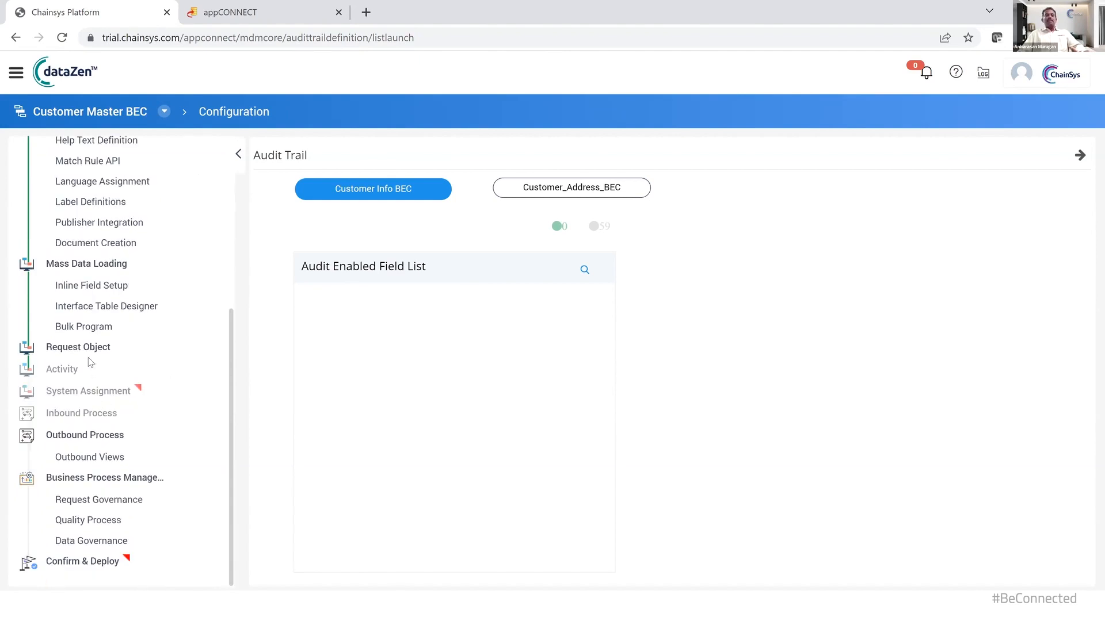
scroll(129, 325, up, 2)
scroll(129, 325, down, 2)
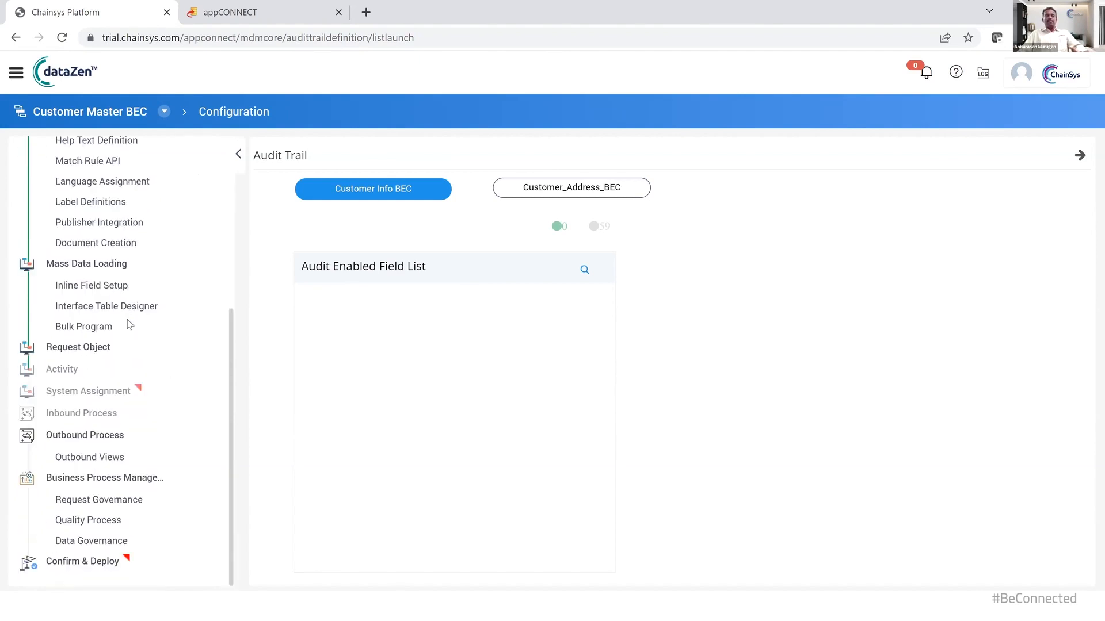
click(92, 352)
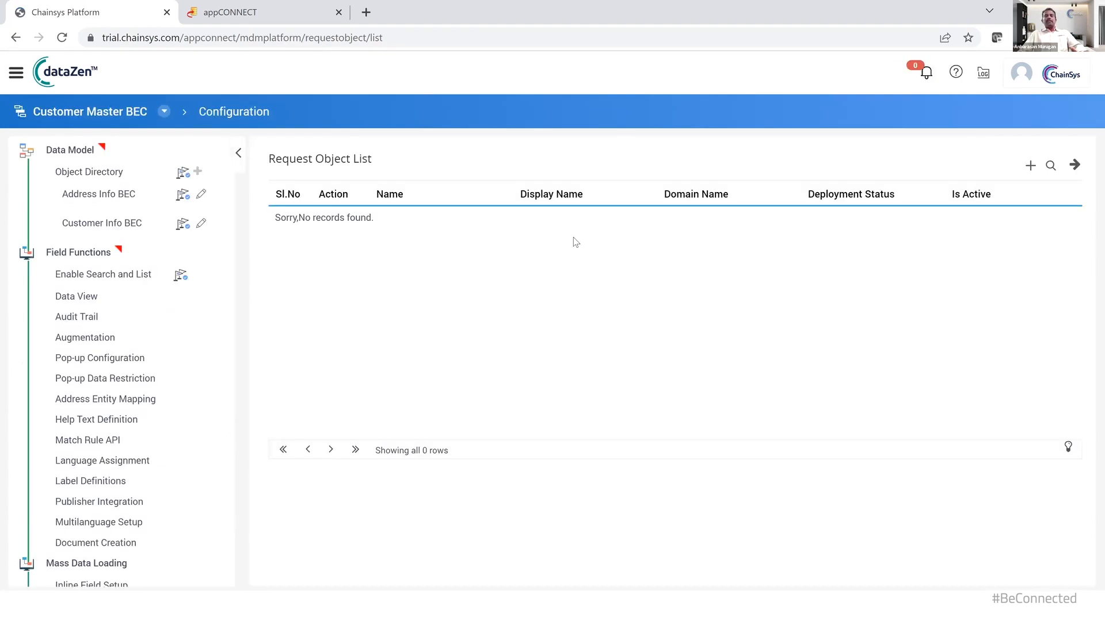
click(1030, 166)
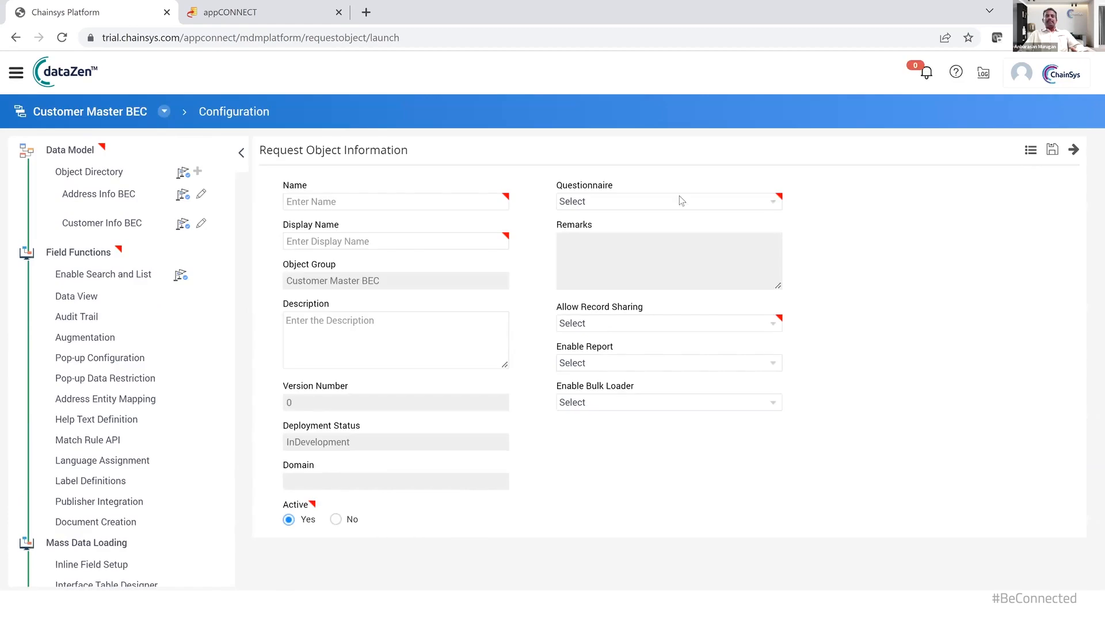
Name the new request object CustomerReqBEC
click(385, 205)
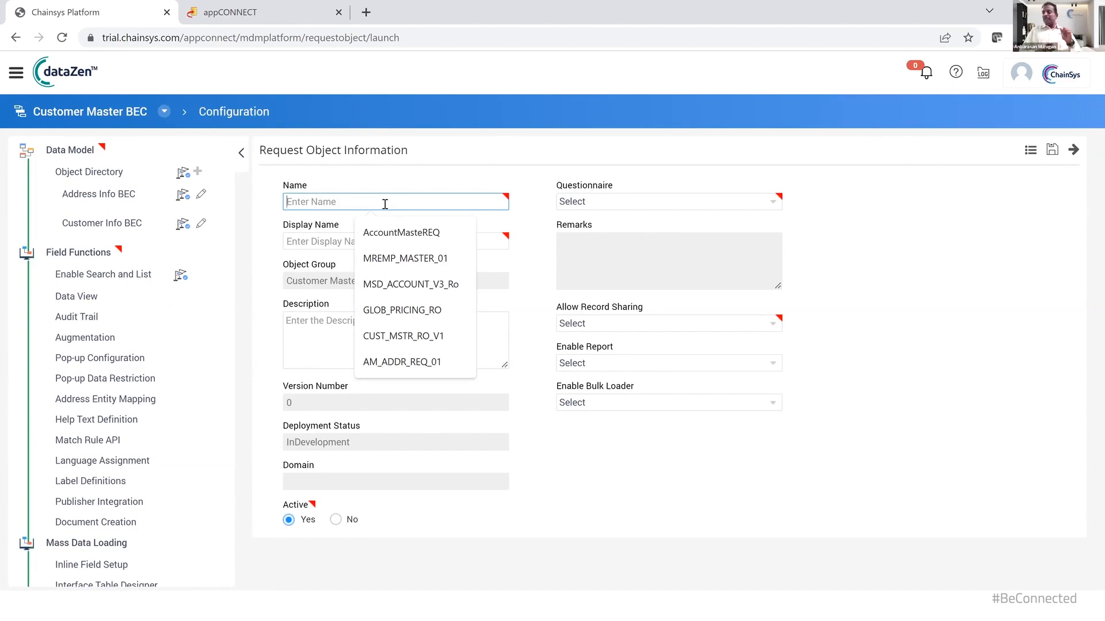
text(CUS)
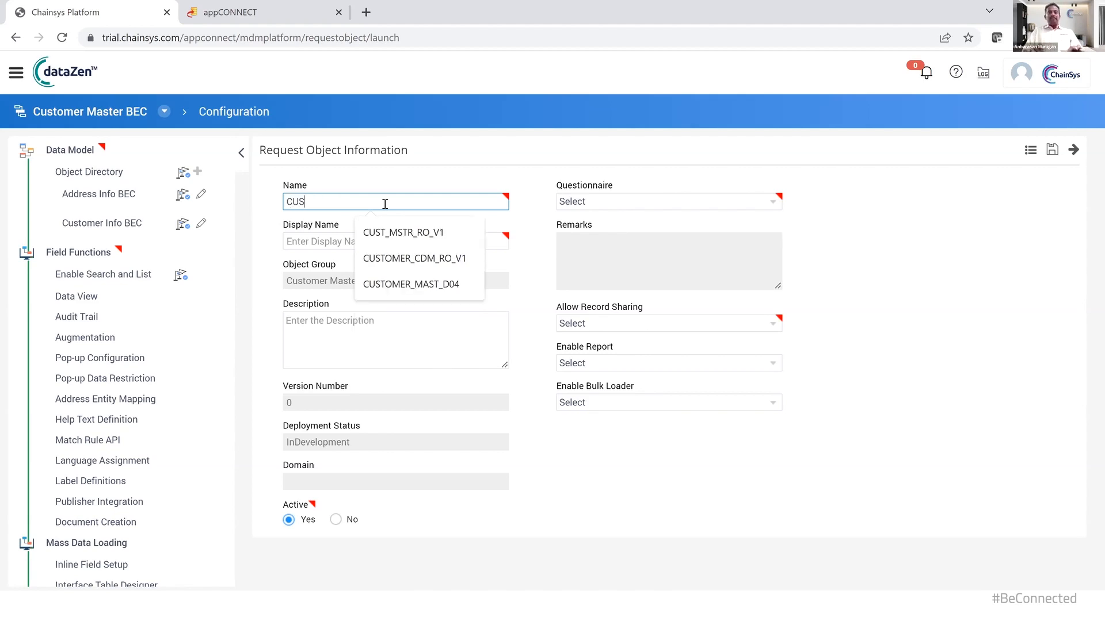
text(TOME)
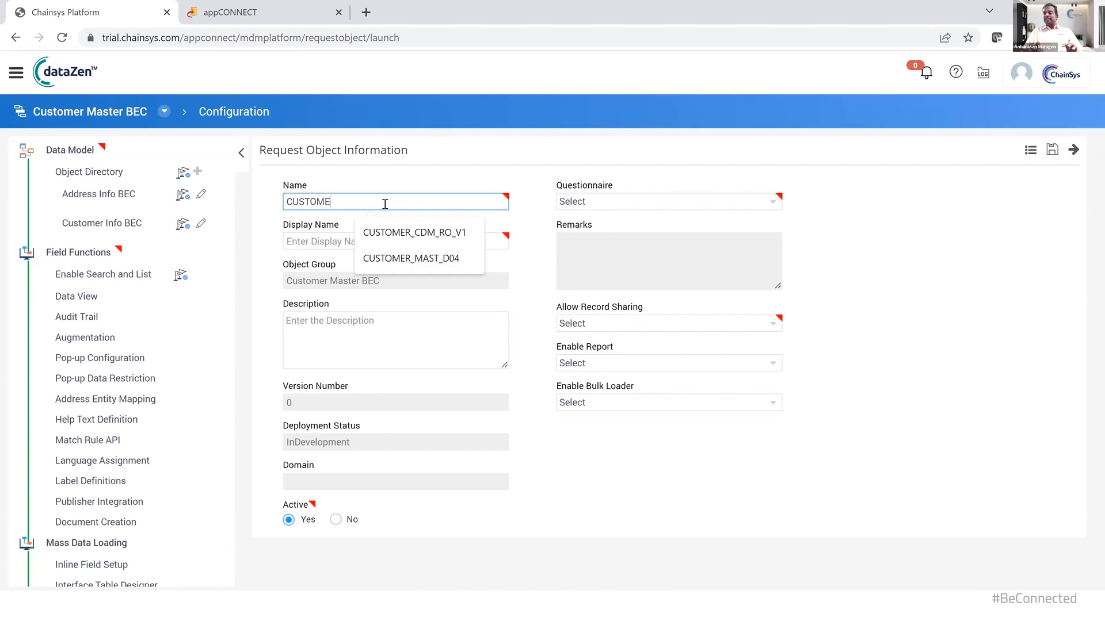
key(BackSpace)
key(BackSpace)
key(BackSpace)
key(BackSpace)
key(BackSpace)
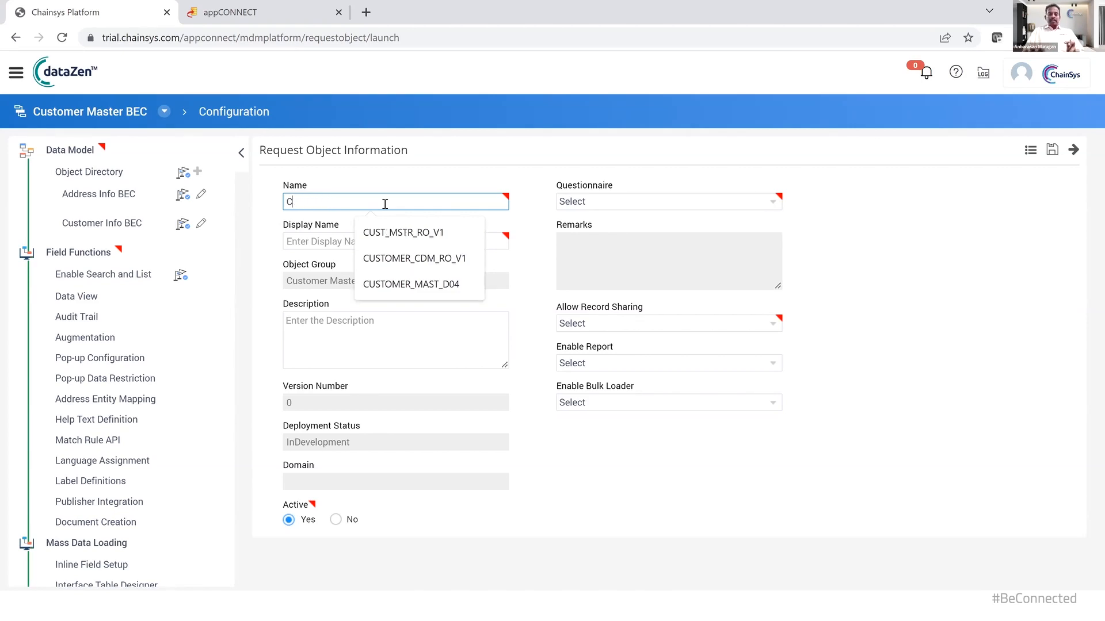
text(stomerRE)
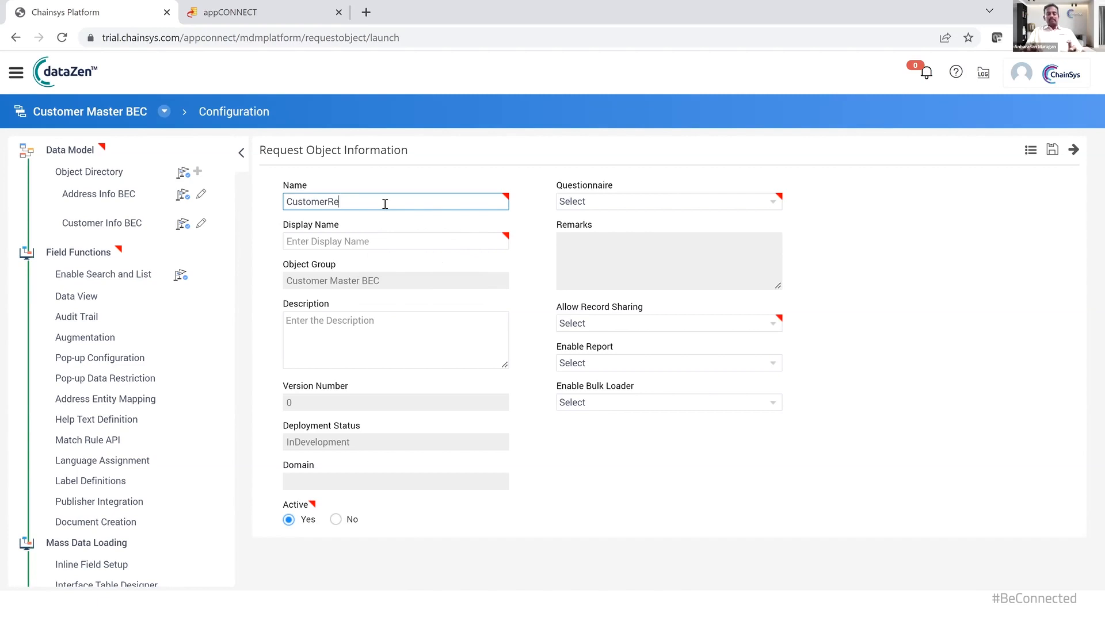
text(qB)
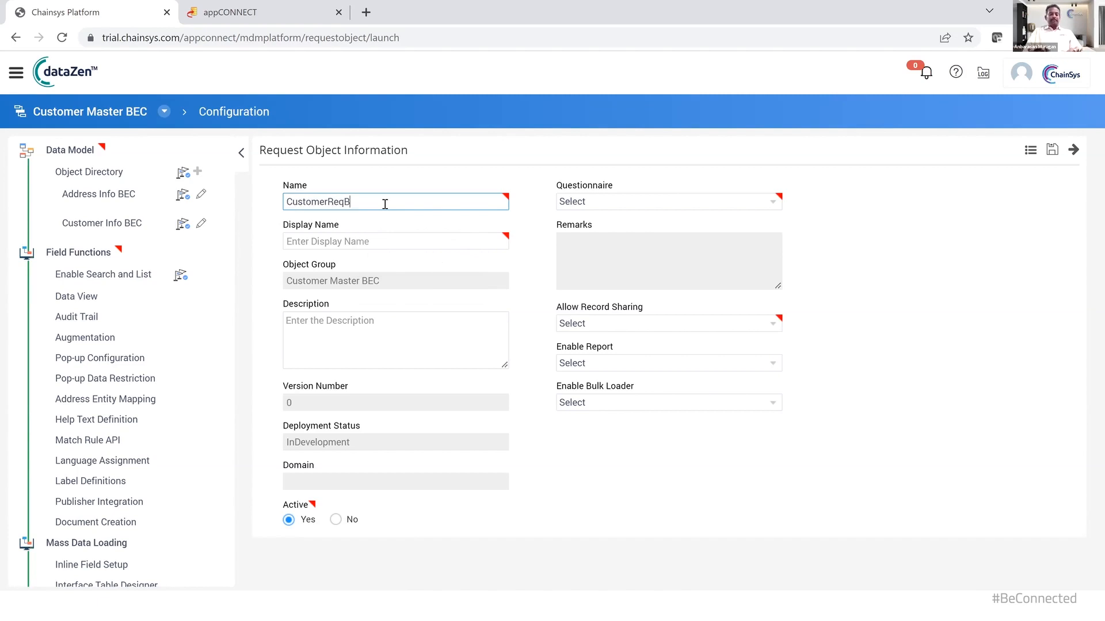
text(EC)
key(Tab)
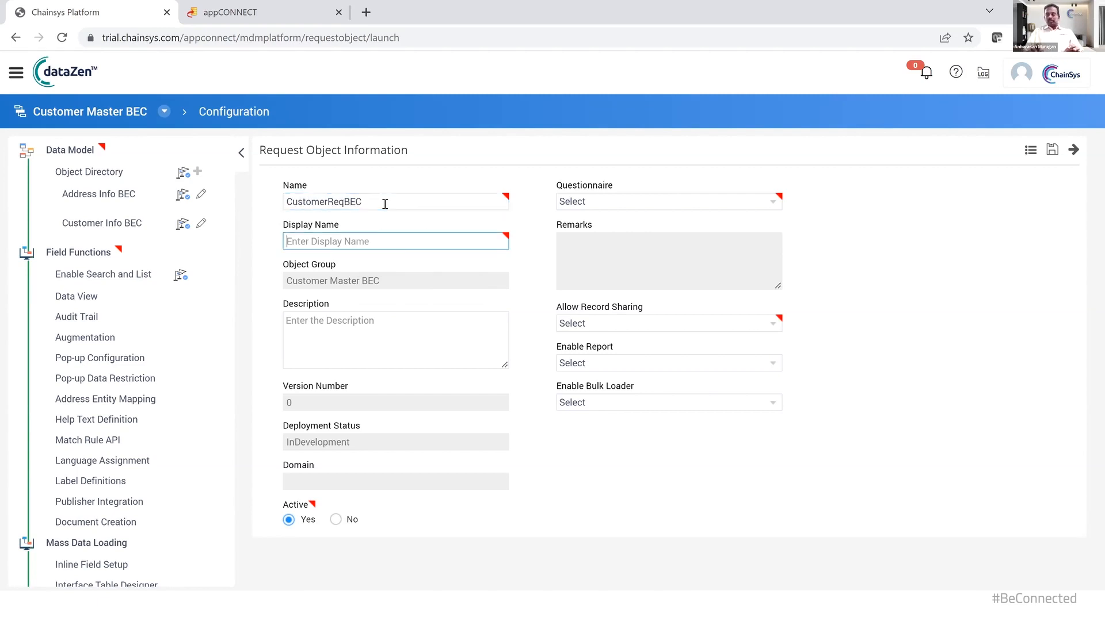
Set the request object's display name to Customer Info RO
text(Customer)
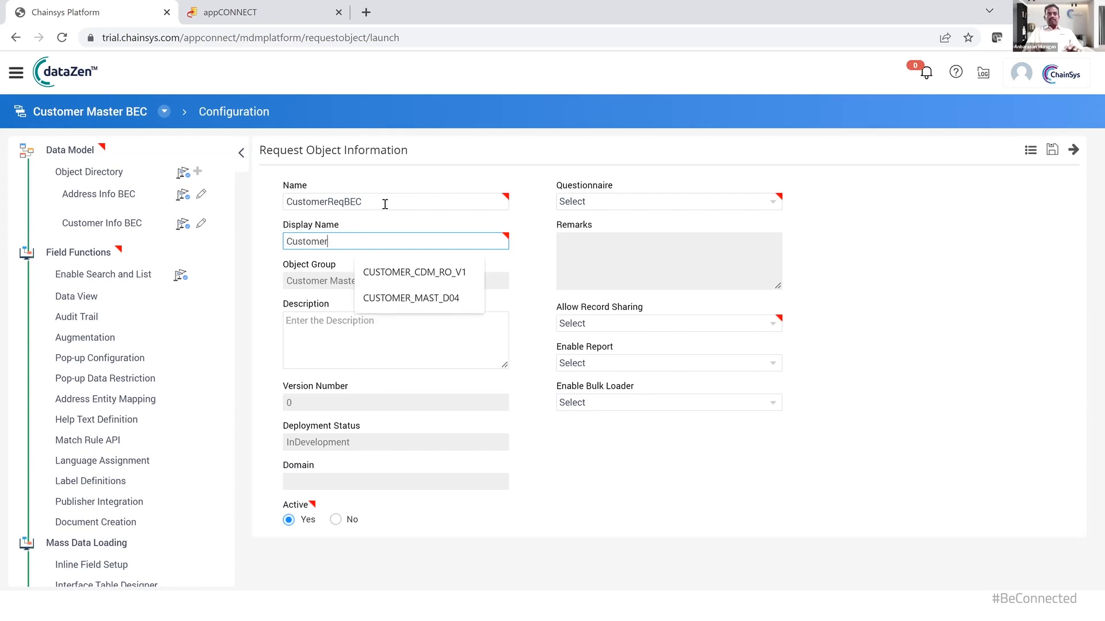
text( Infom)
key(BackSpace)
text(RO)
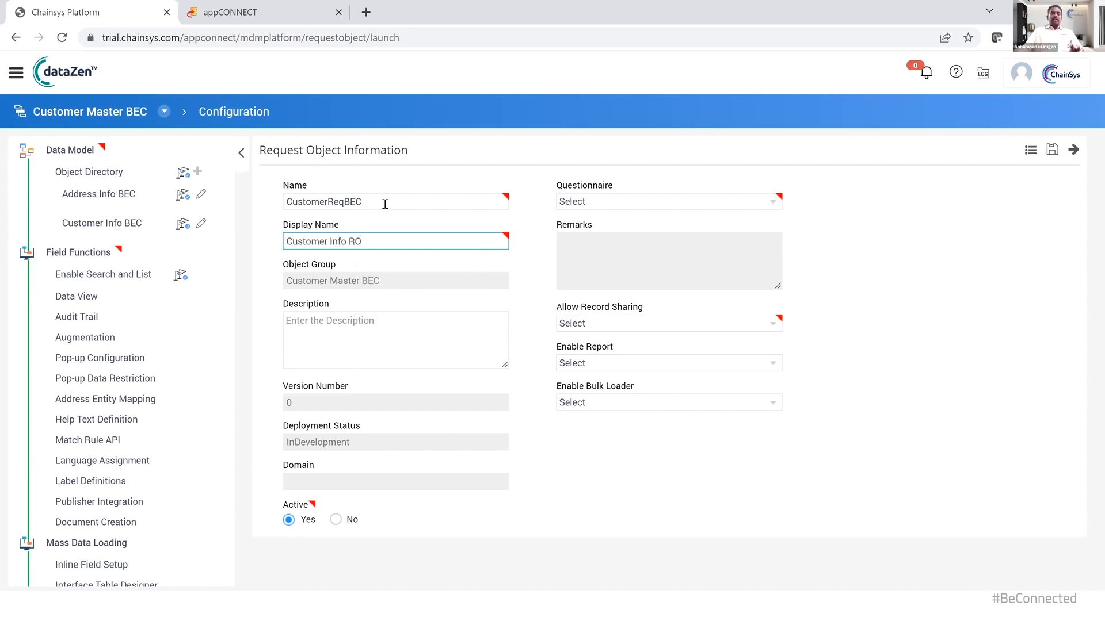
Enter "Request Page for End Users" as the request object's description
triple_click(403, 246)
click(394, 331)
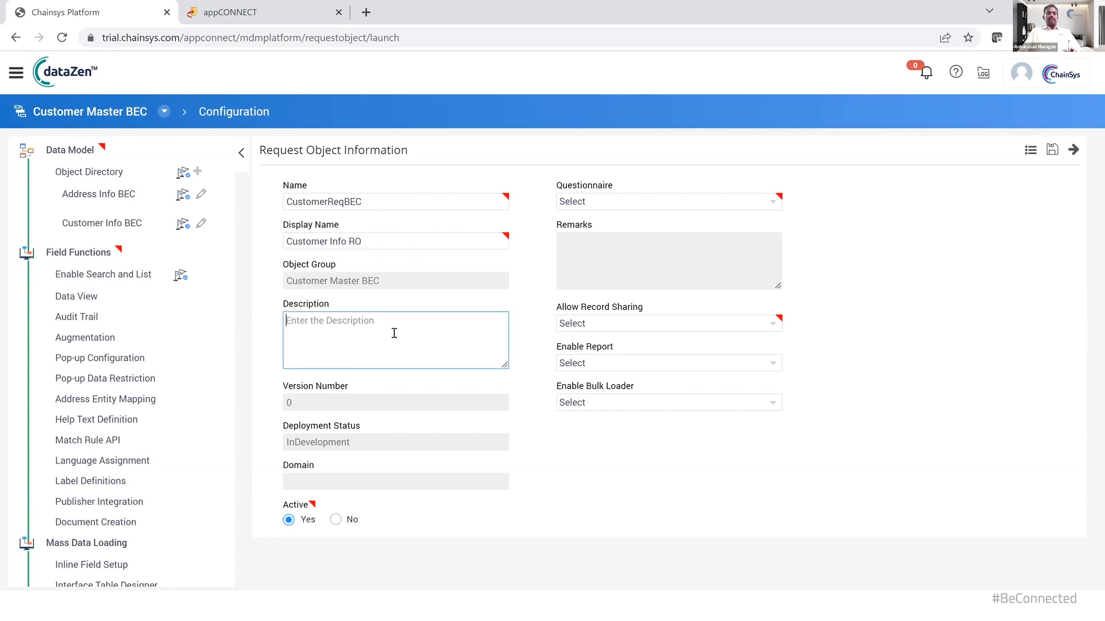
text(Request)
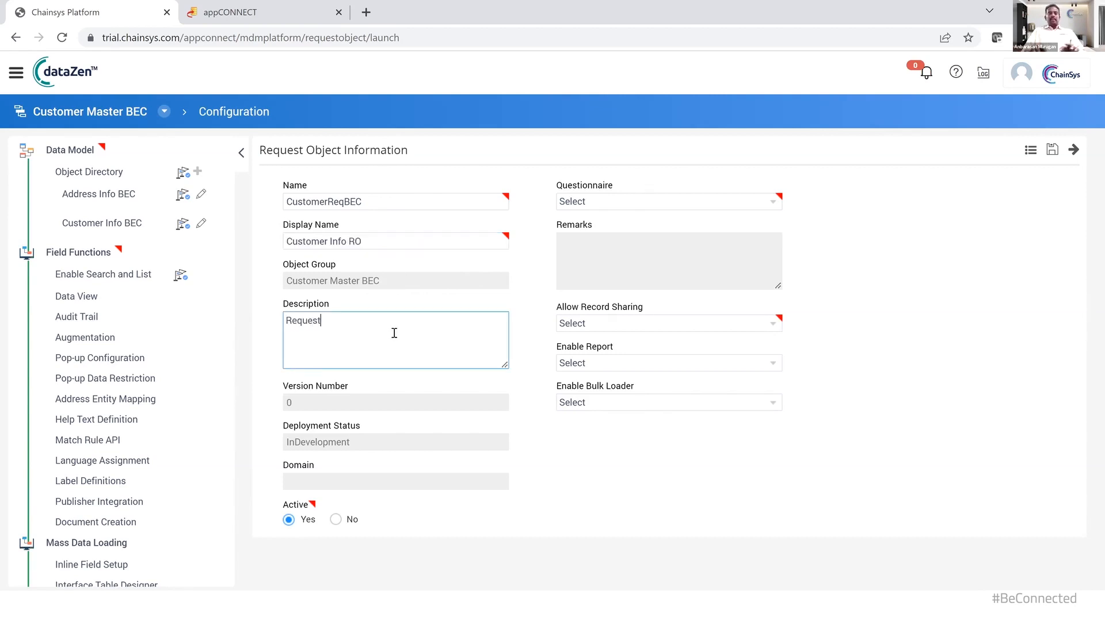
text( Page for )
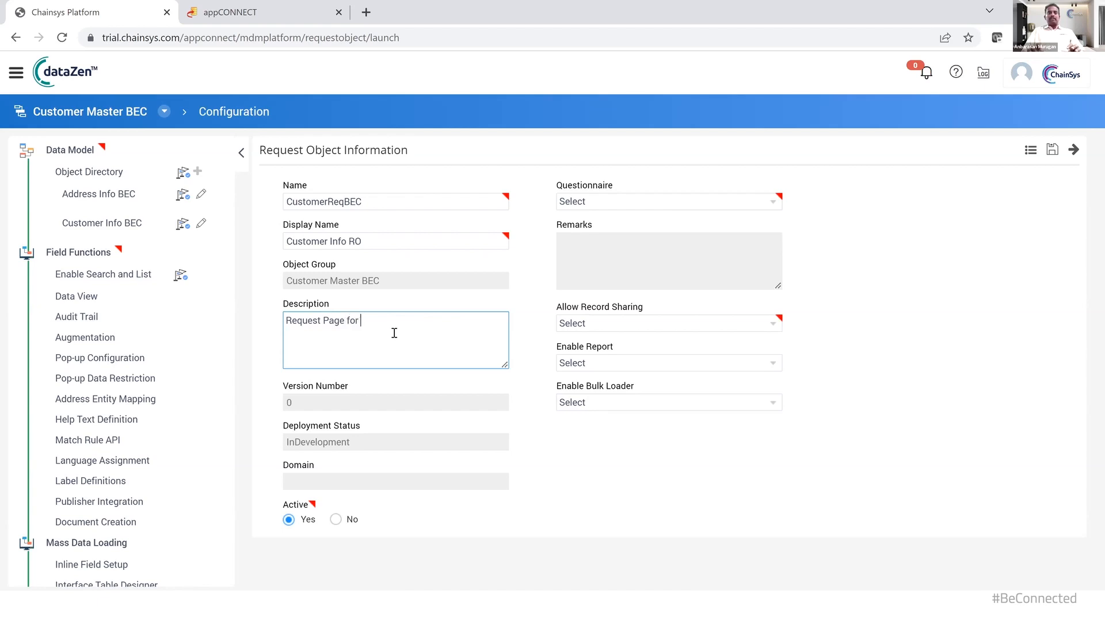
text(End Users)
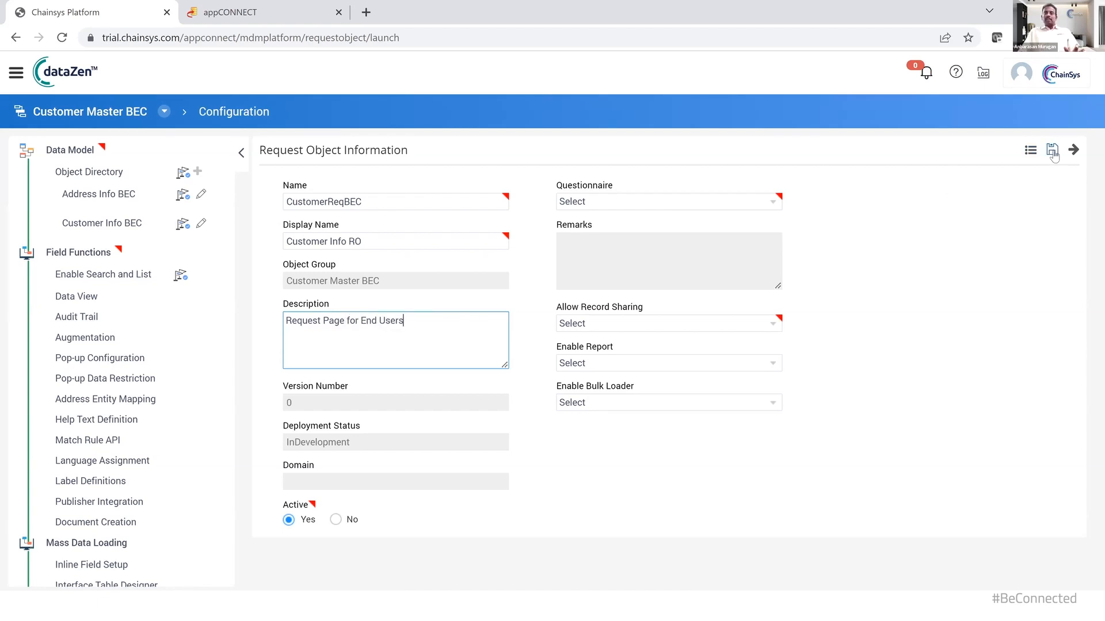
Set Questionnaire and Allow Record Sharing to No, save the request object and proceed to its definition
click(650, 201)
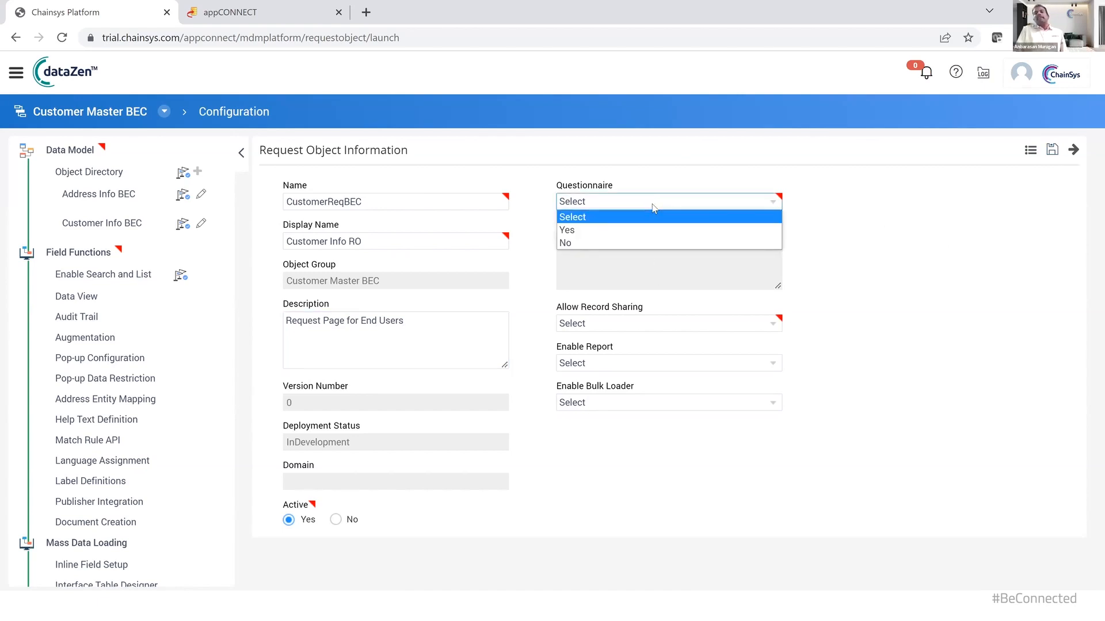
click(648, 245)
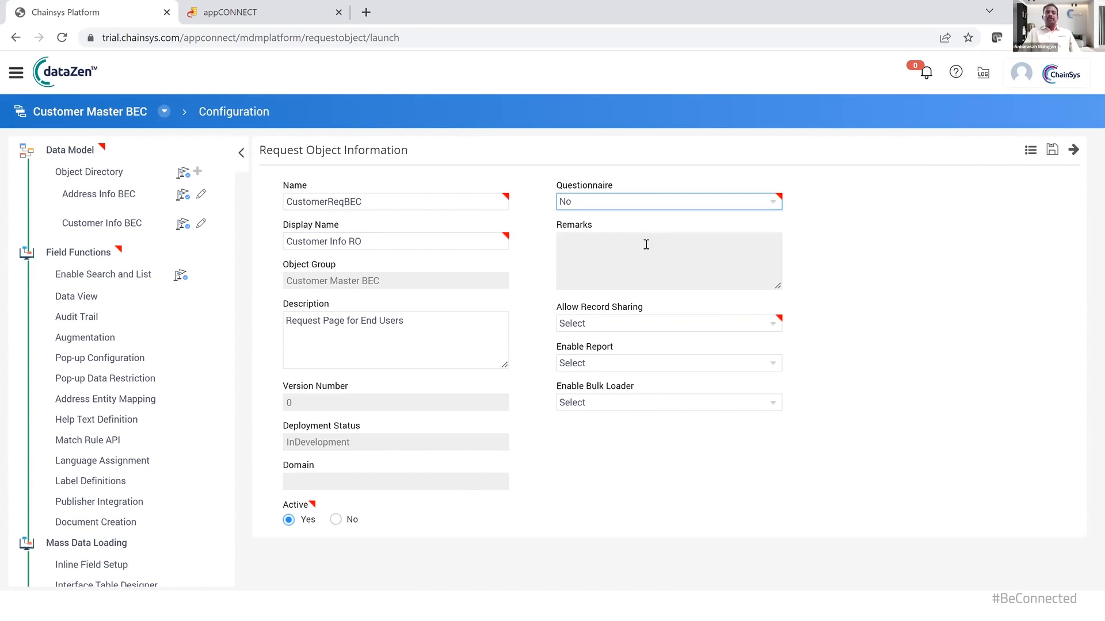
click(611, 332)
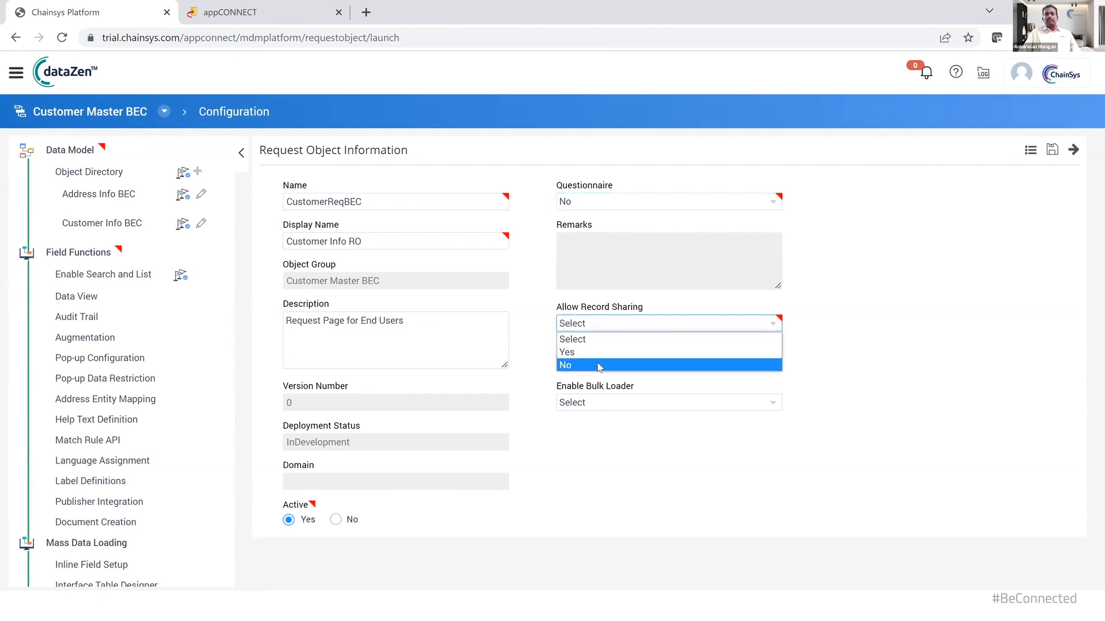
click(600, 367)
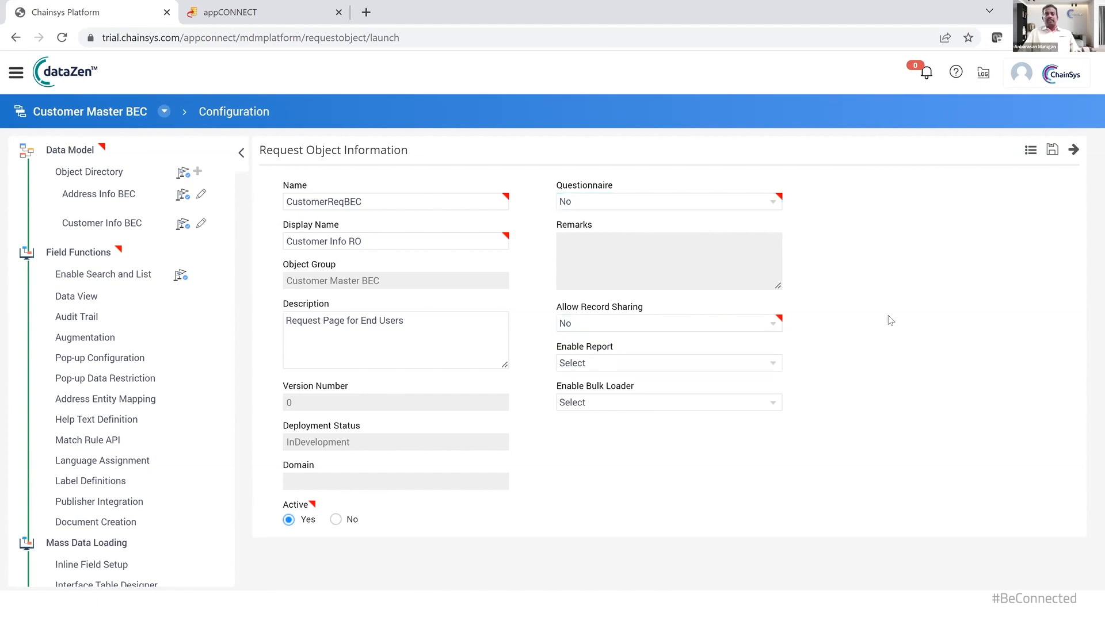
click(1054, 150)
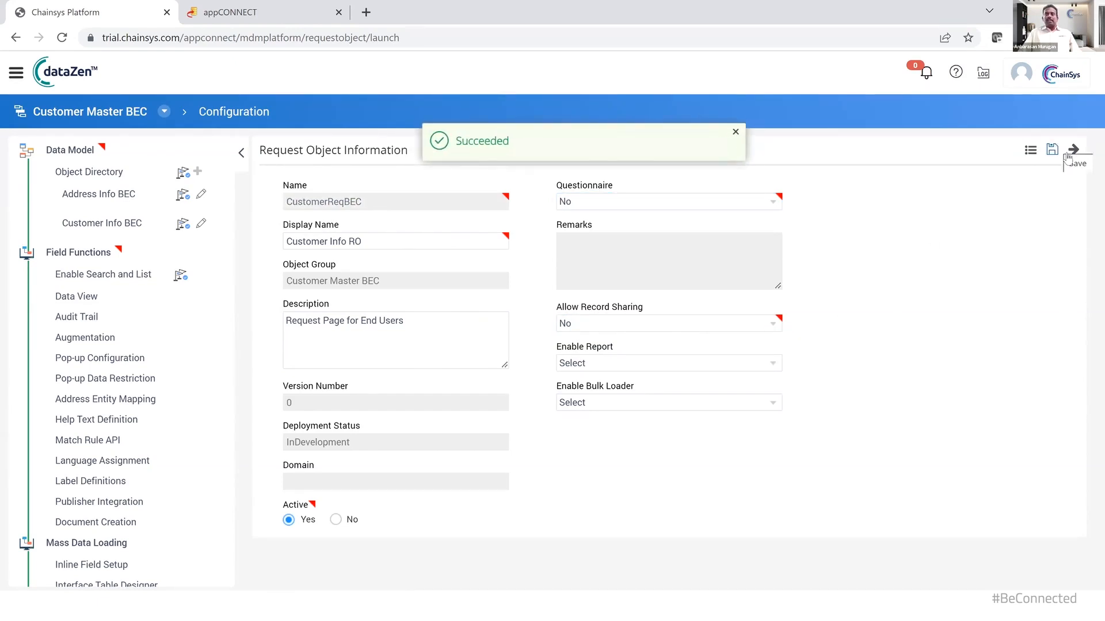
click(1073, 150)
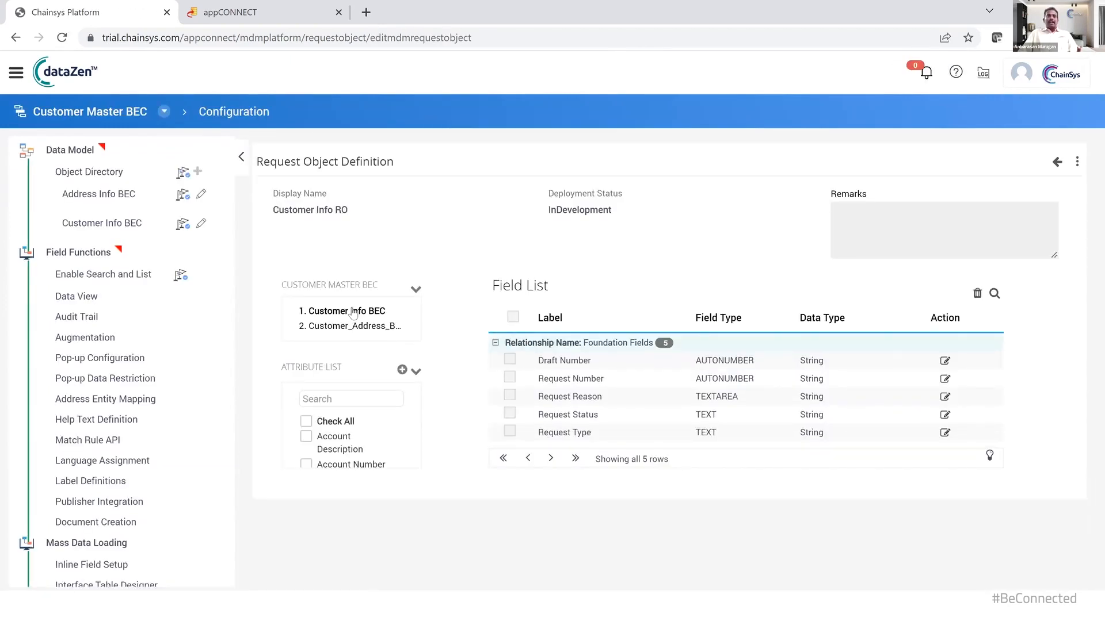
Add all attributes of Customer Info BEC and Customer_Address_BEC to the request object's field list
click(306, 422)
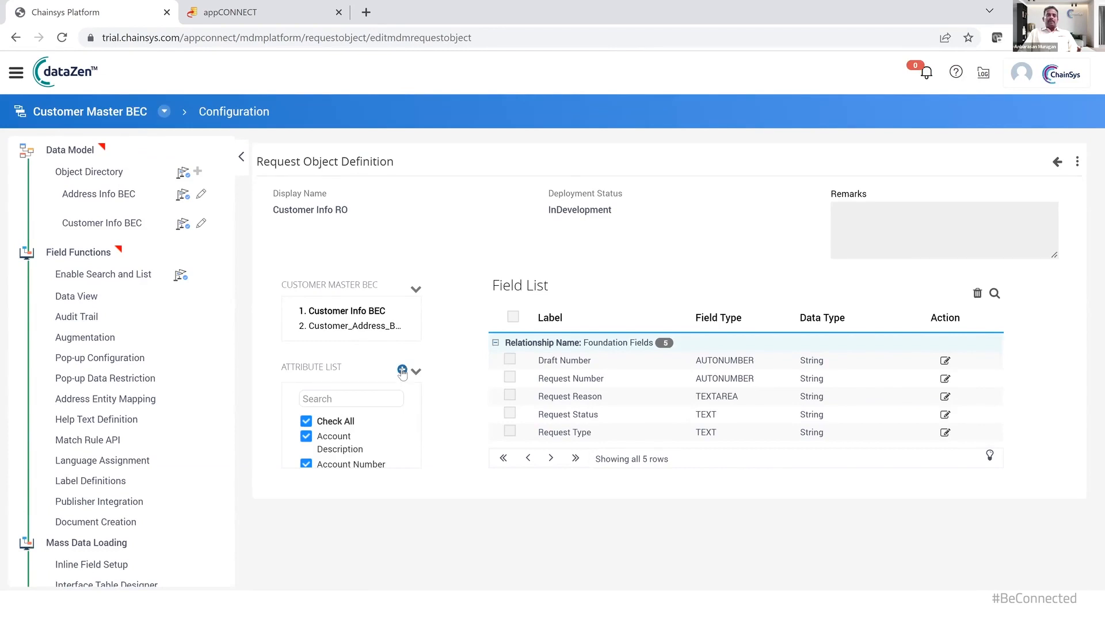
click(402, 369)
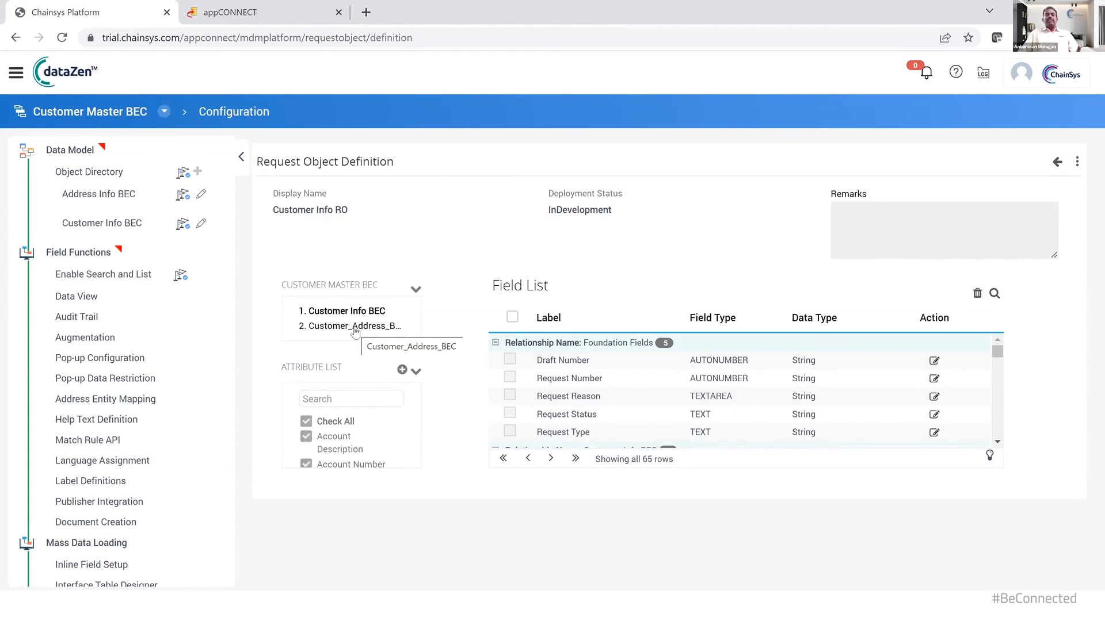
click(329, 326)
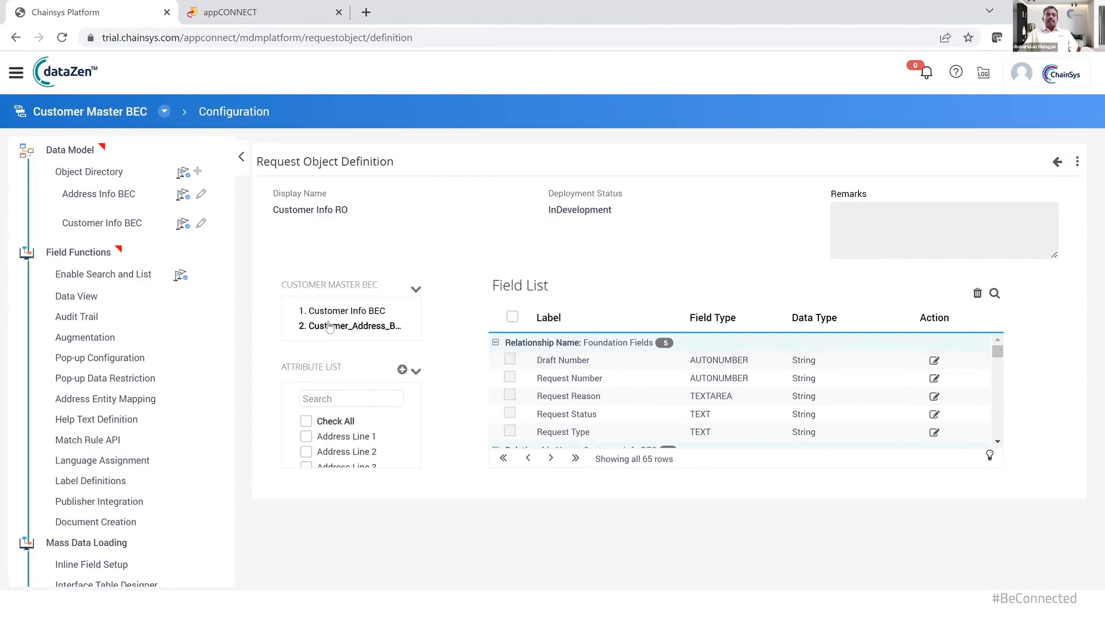
click(305, 421)
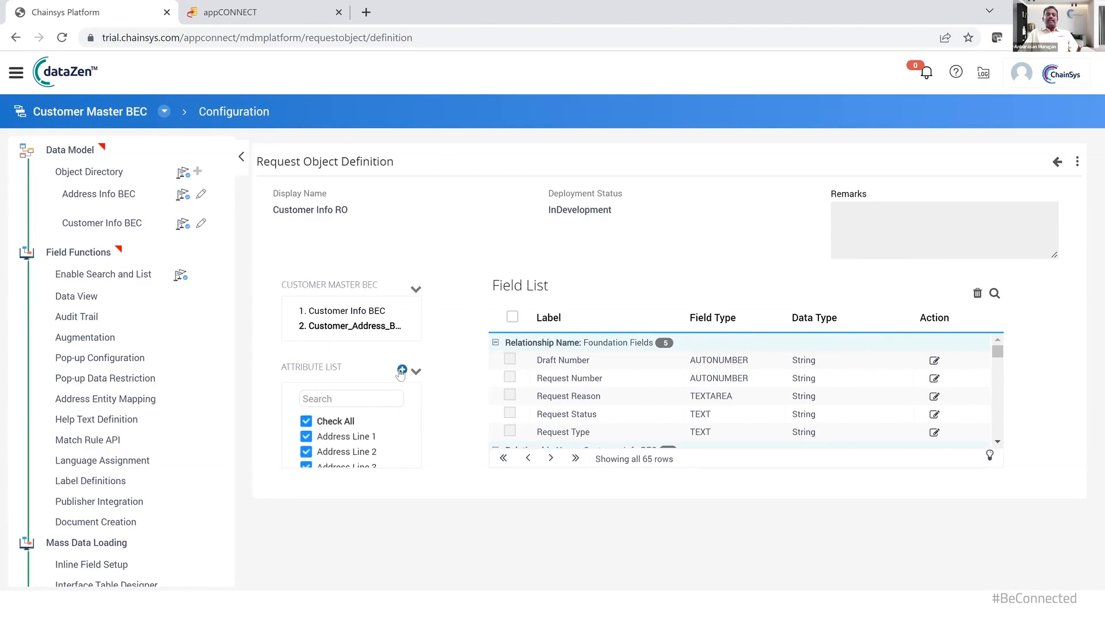
click(401, 371)
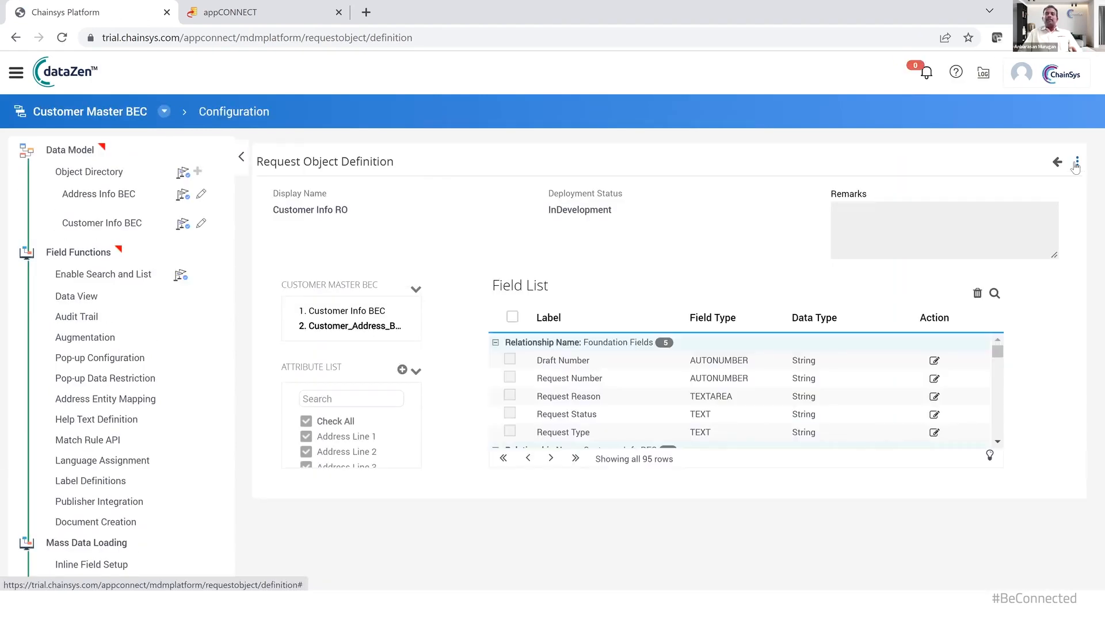
Build the Customer Info RO request object with its Customer Info BEC to Address Info BEC relationship and deploy it
click(1076, 163)
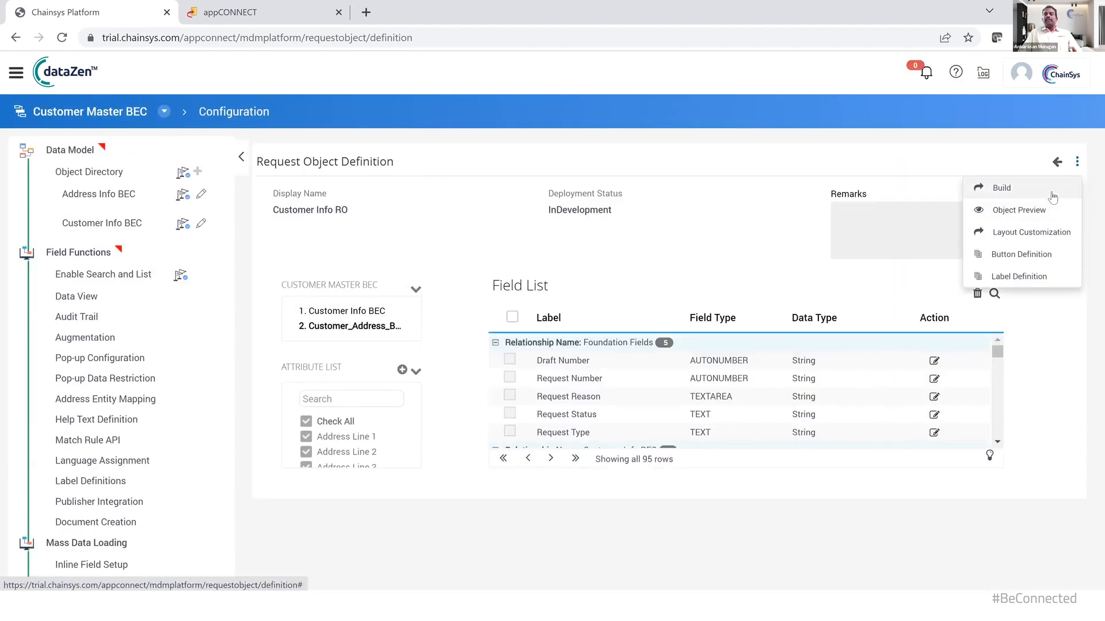
click(1052, 195)
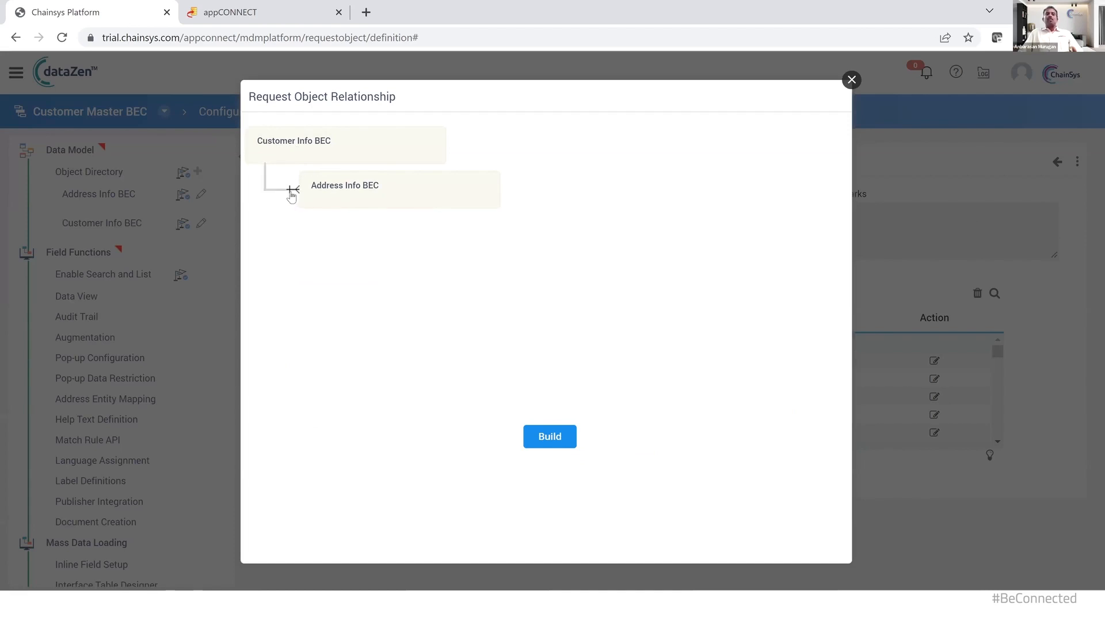
click(548, 437)
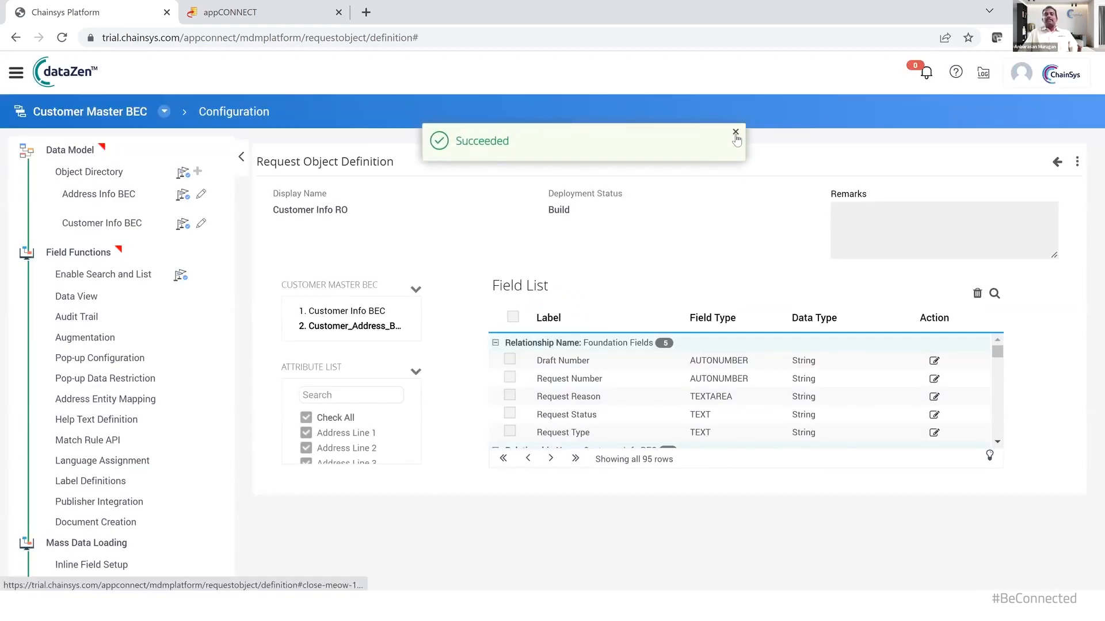
click(735, 131)
click(1077, 161)
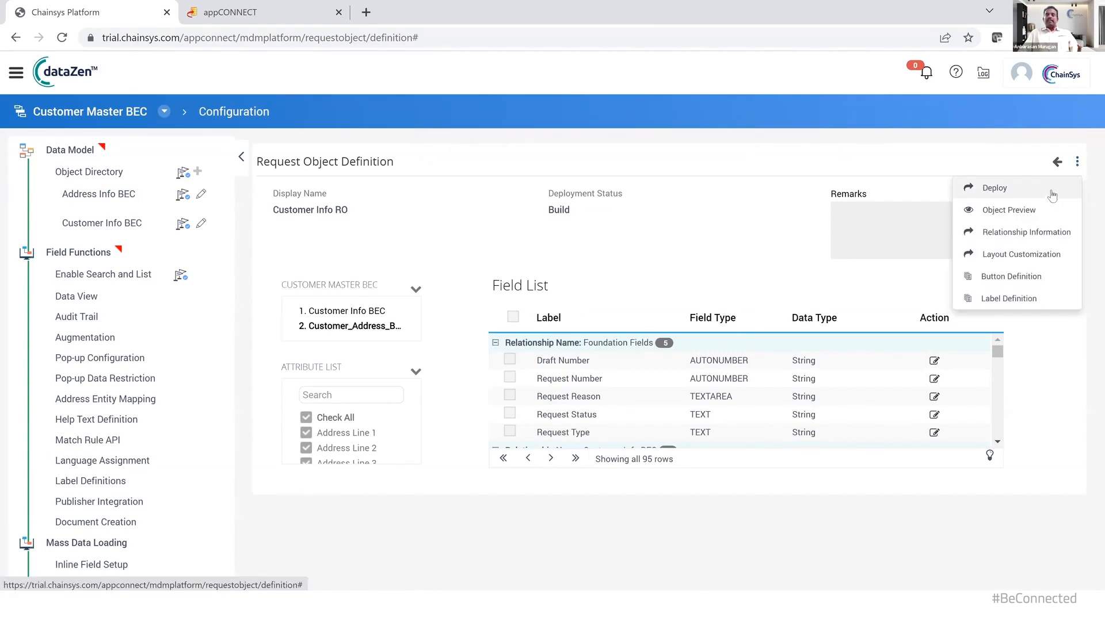
click(1048, 191)
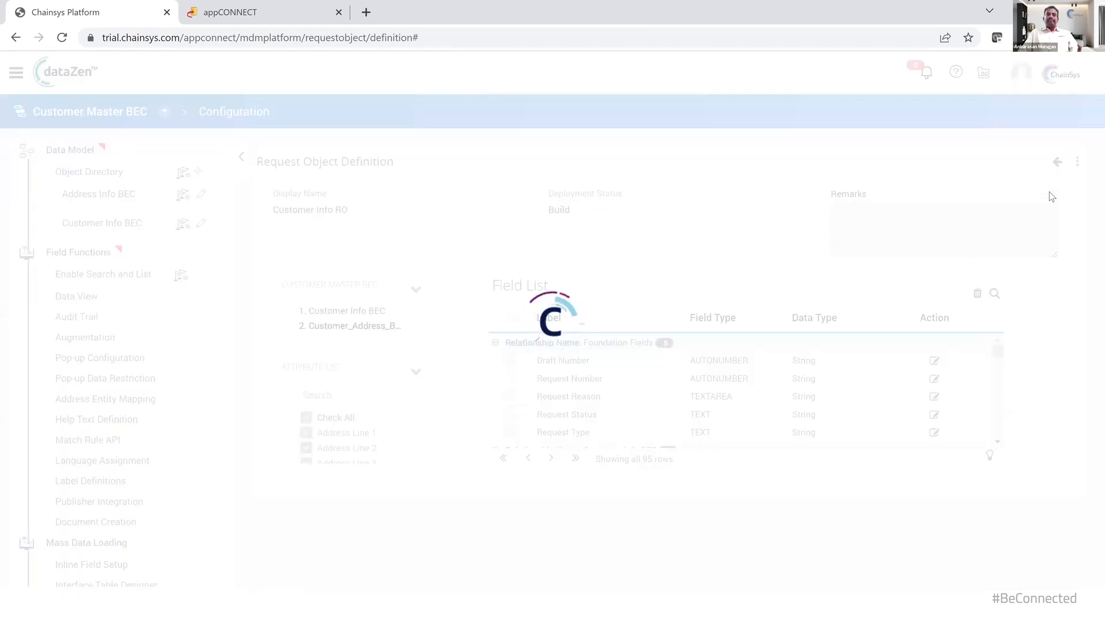
Open the request object's layout customization and make Organization Name the first field in the Customer Information section
click(1076, 165)
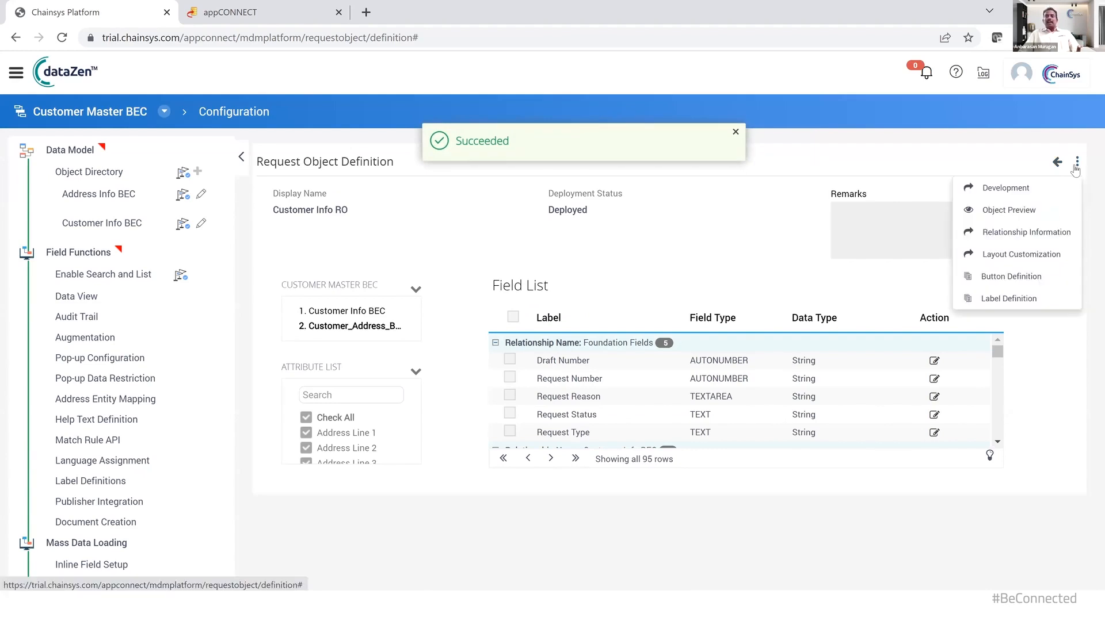
click(1017, 257)
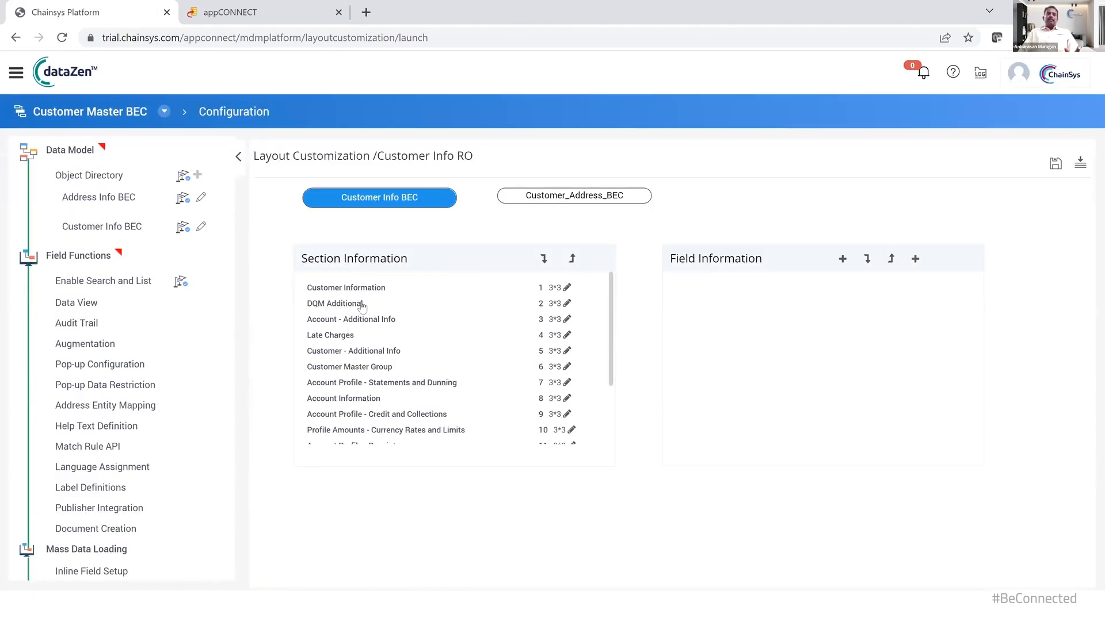
click(567, 290)
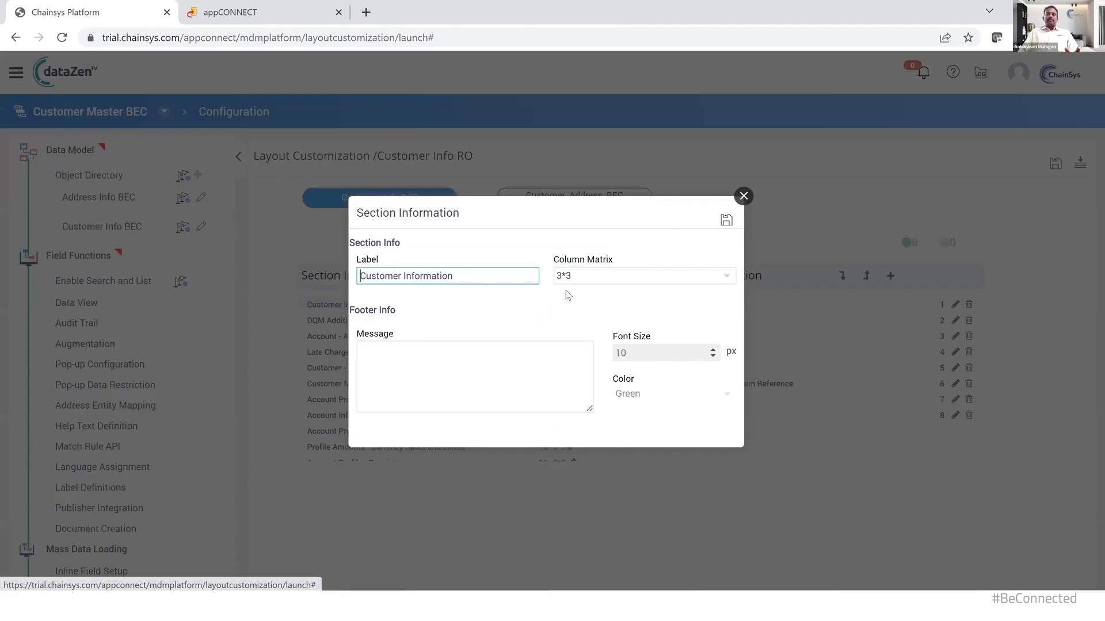
click(743, 196)
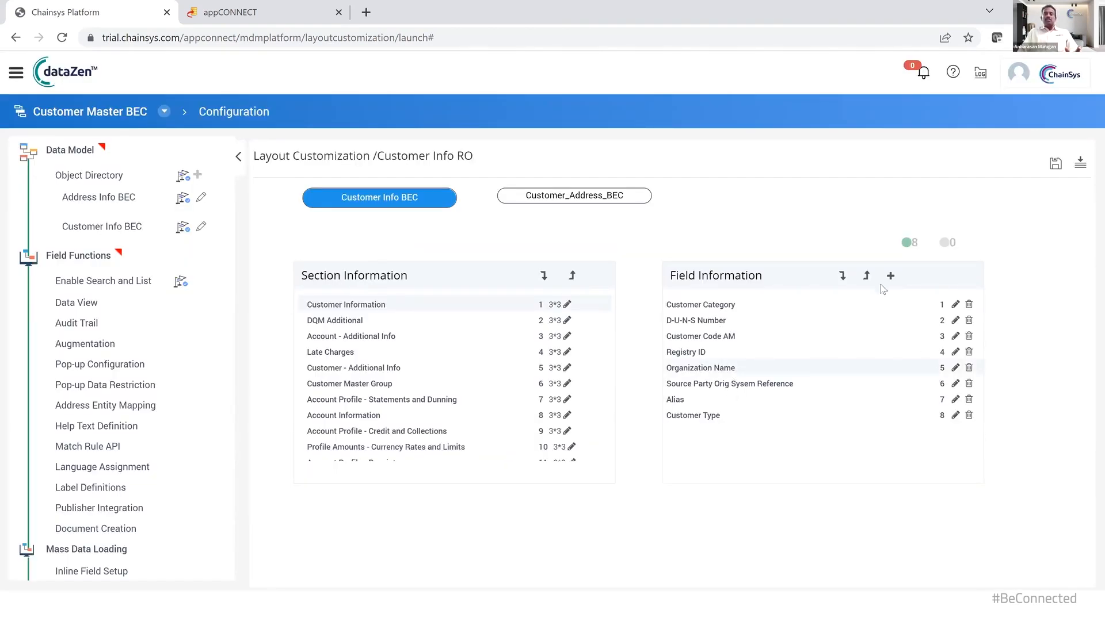
click(866, 277)
click(865, 277)
click(865, 277)
click(865, 278)
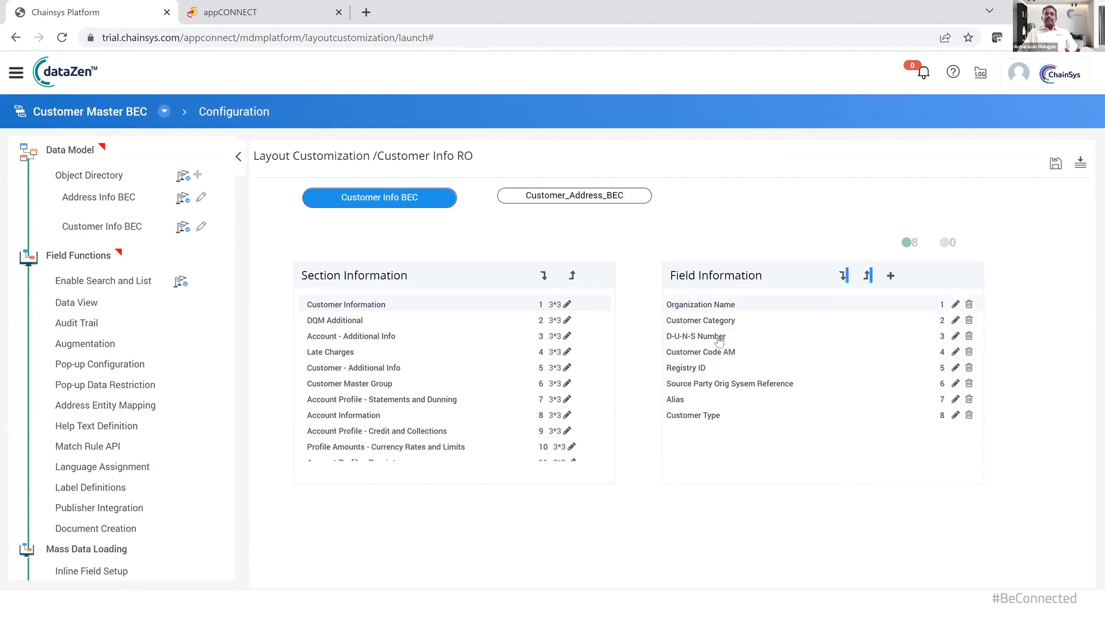
Move the Customer Type field up to second place in the Customer Information section
click(698, 421)
click(868, 277)
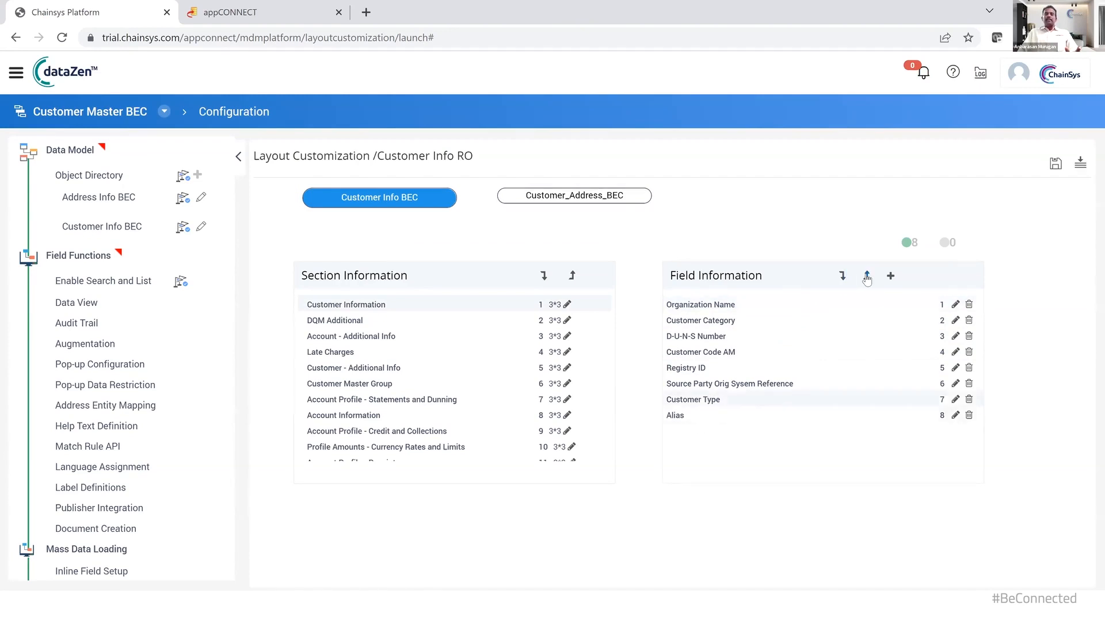
click(867, 277)
click(867, 277)
click(867, 277)
click(867, 277)
click(867, 278)
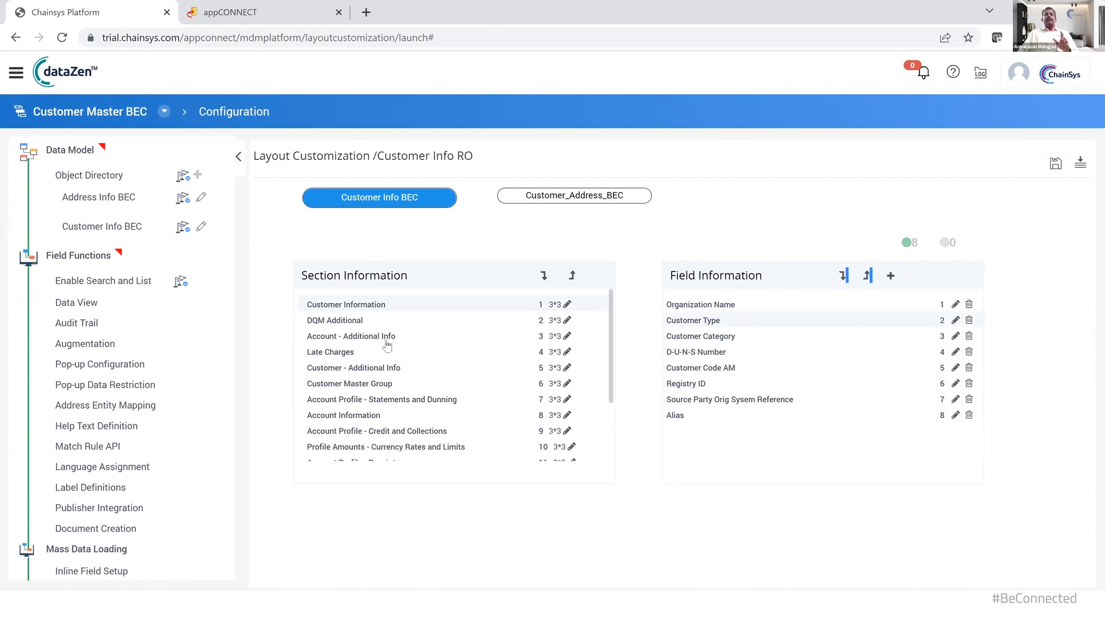
Move the Account Information section up to second place, directly after Customer Information
click(363, 416)
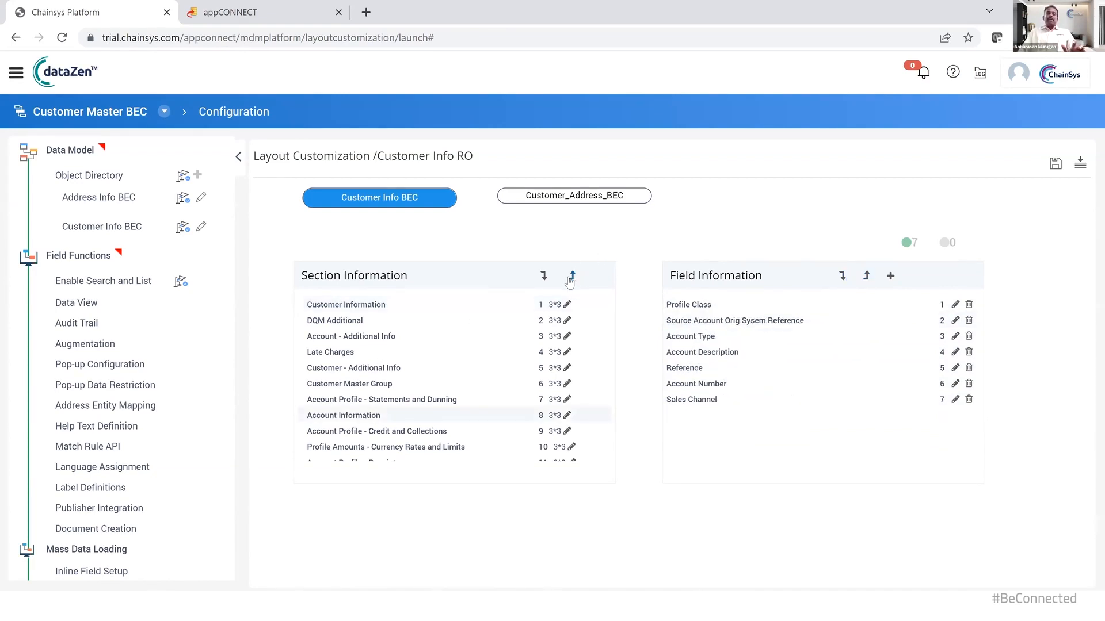
click(570, 277)
click(571, 278)
click(571, 278)
click(571, 277)
click(571, 277)
click(571, 278)
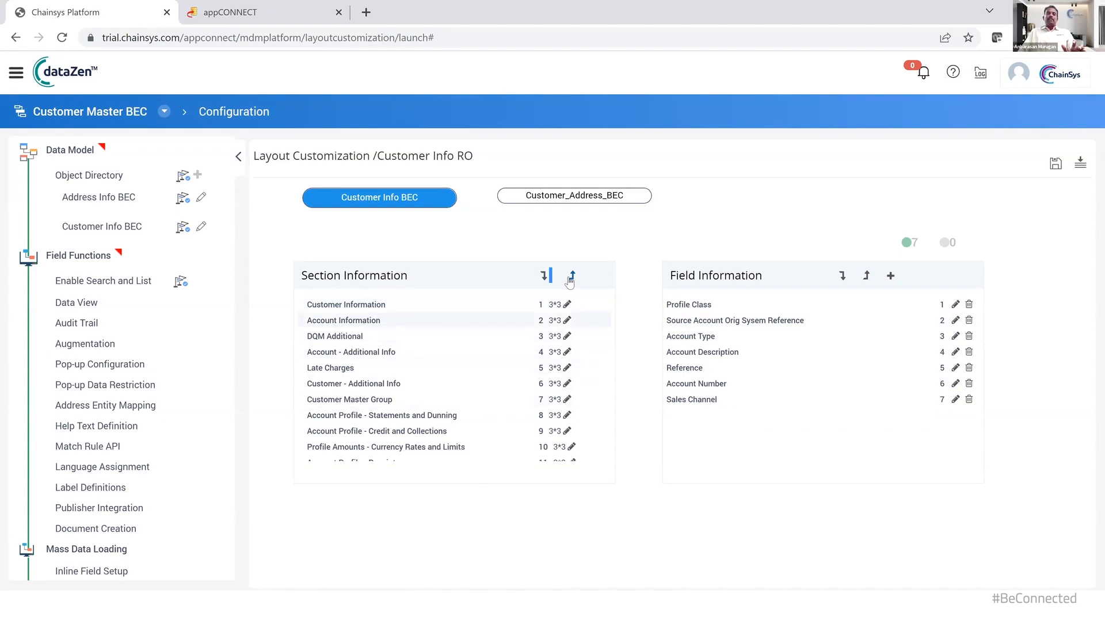
Examine the Account Information section's footer message and column matrix options, then close its settings
click(567, 321)
click(489, 361)
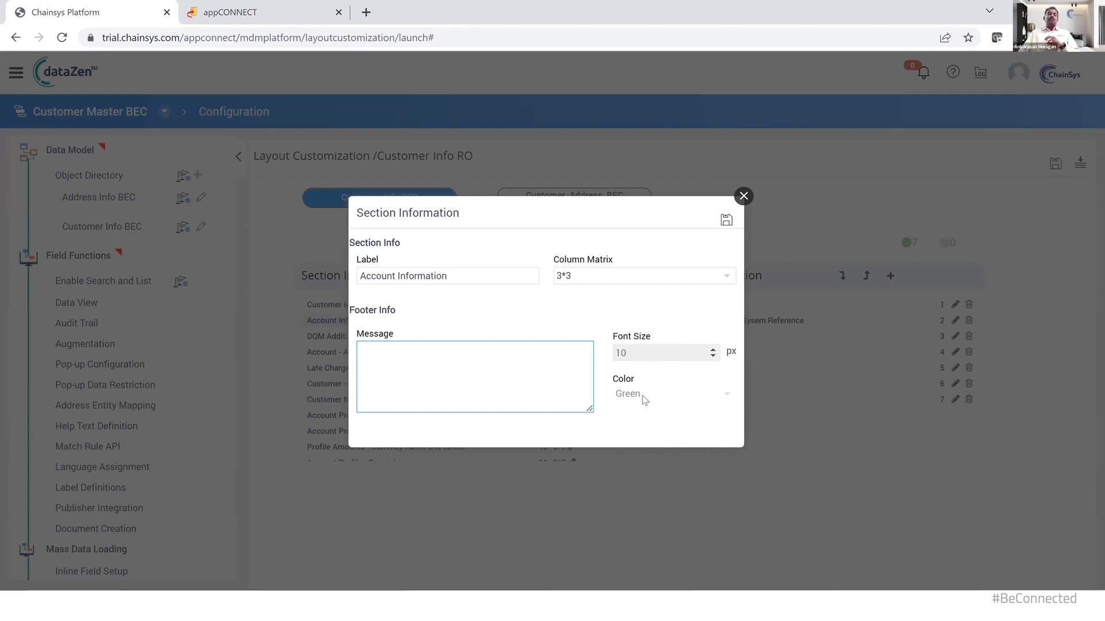
click(658, 280)
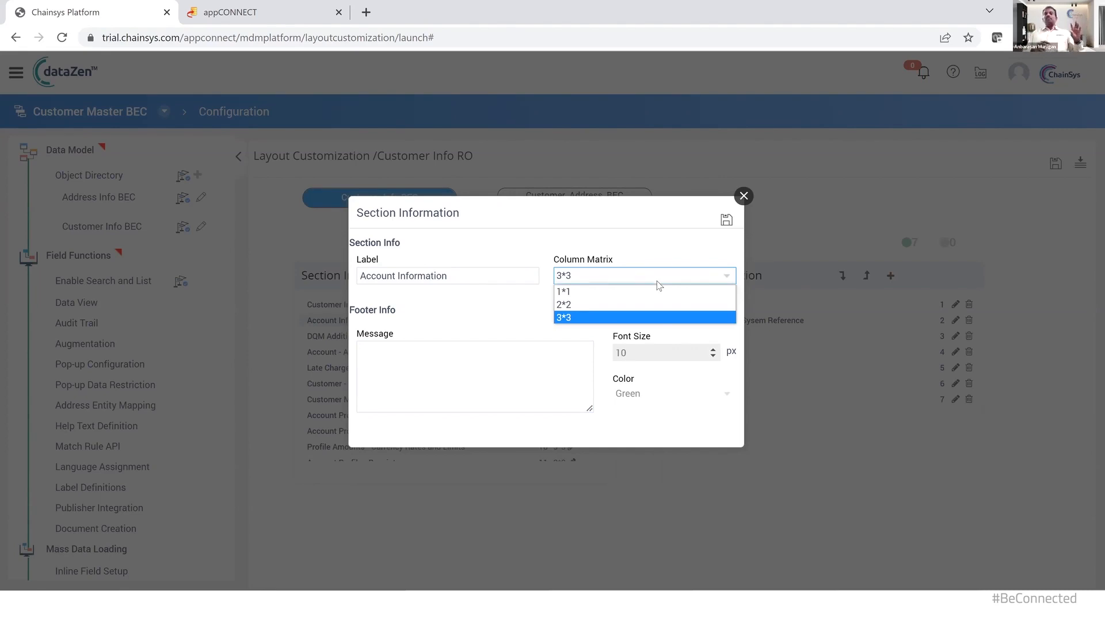
click(677, 242)
click(1023, 199)
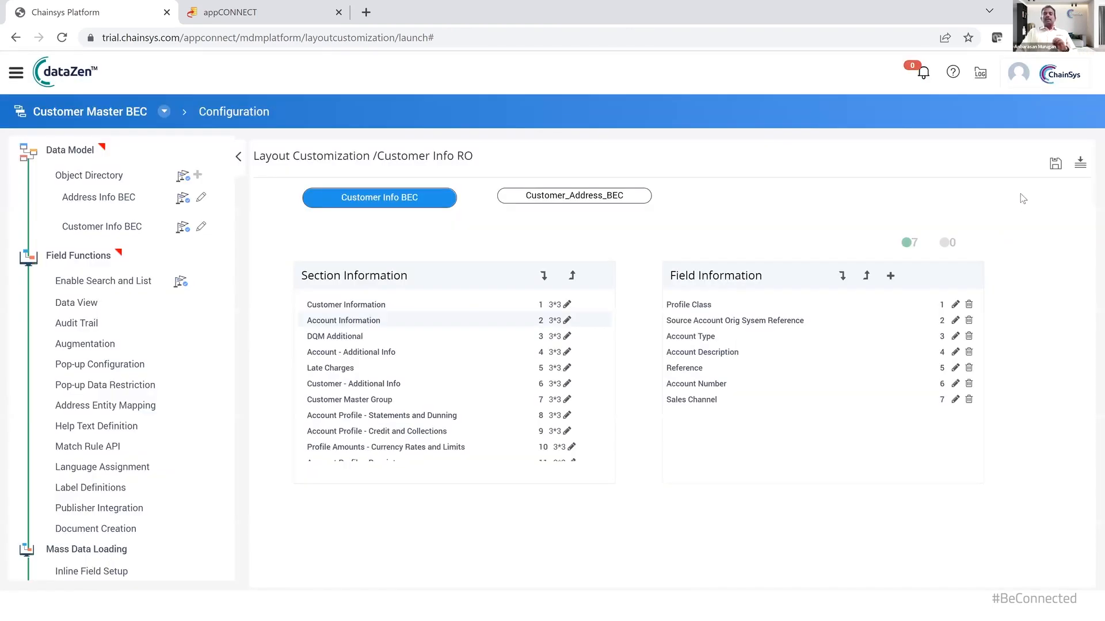
Save the Customer Info BEC layout, and in the Customer_Address_BEC layout move the Account Site Address section to first place
click(1048, 167)
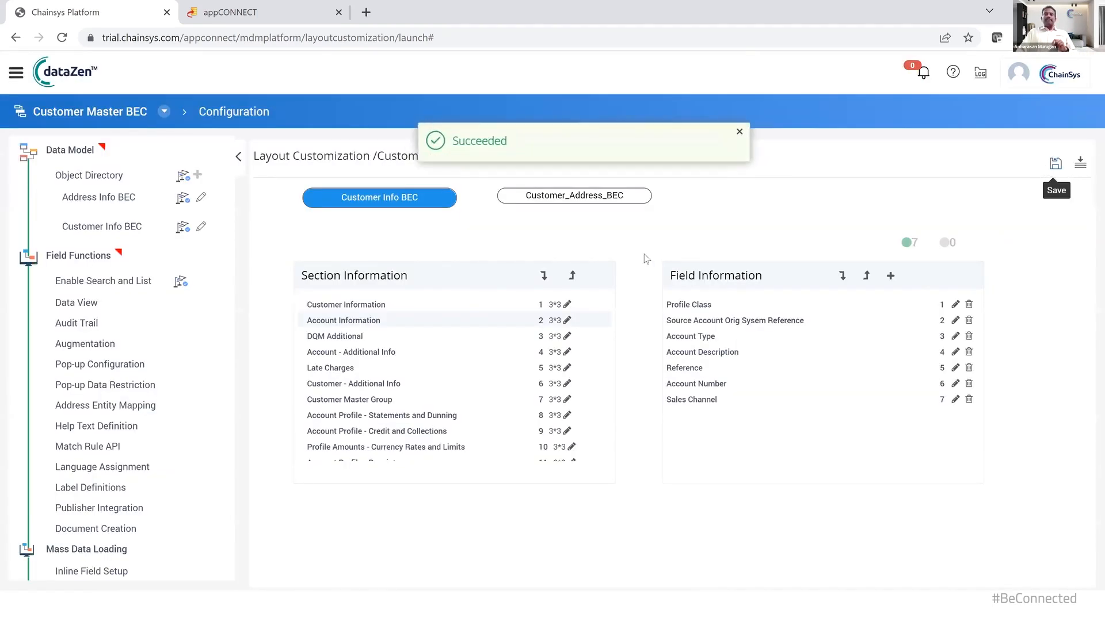
click(621, 197)
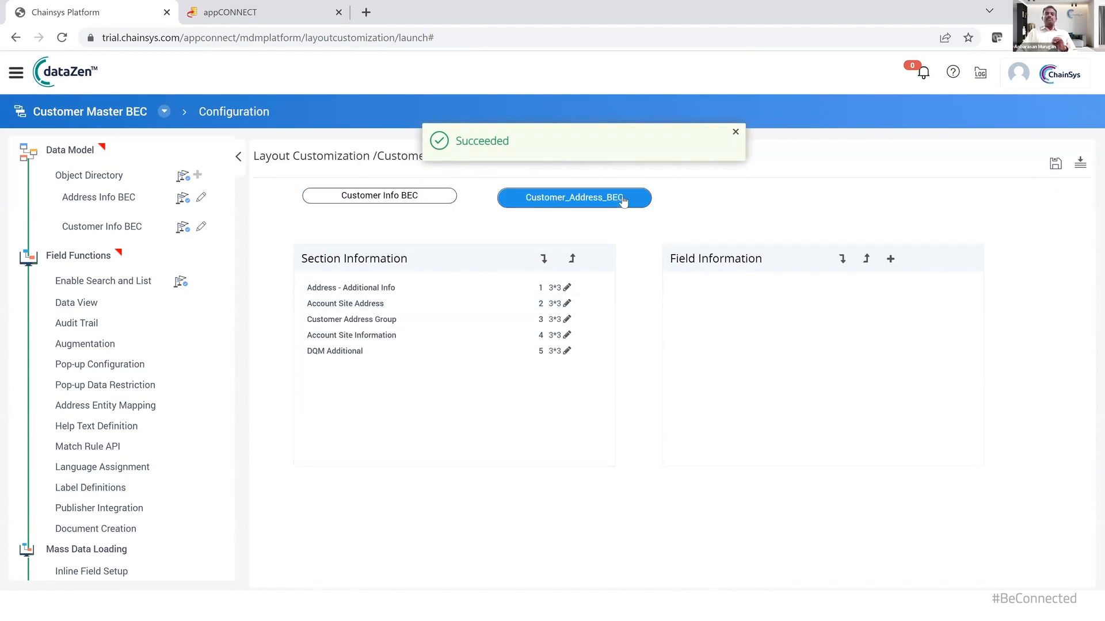
click(361, 326)
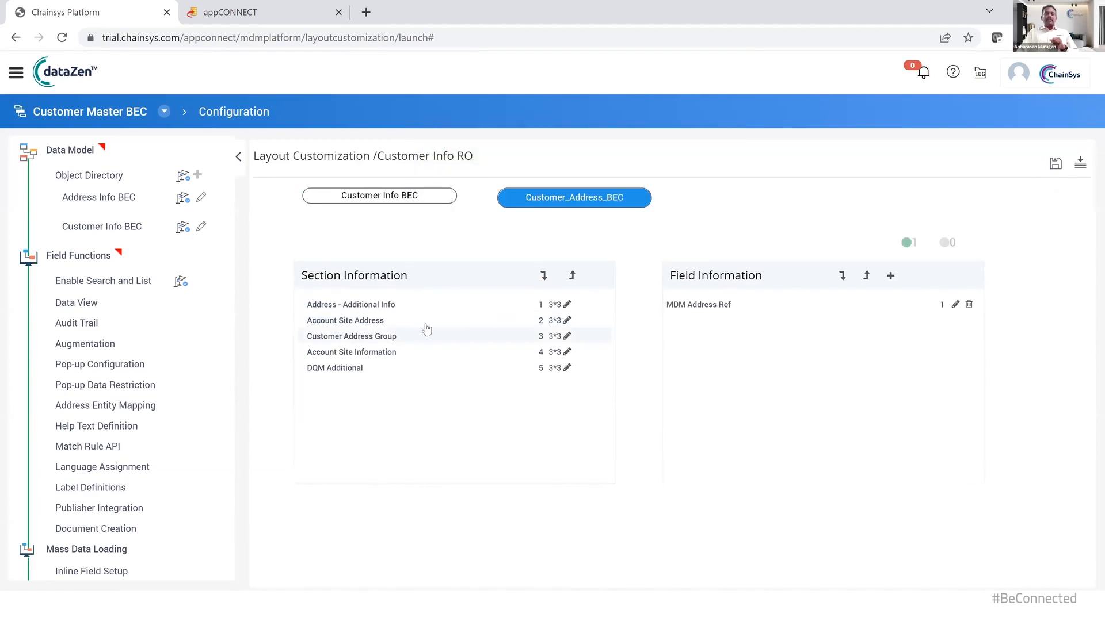
click(359, 320)
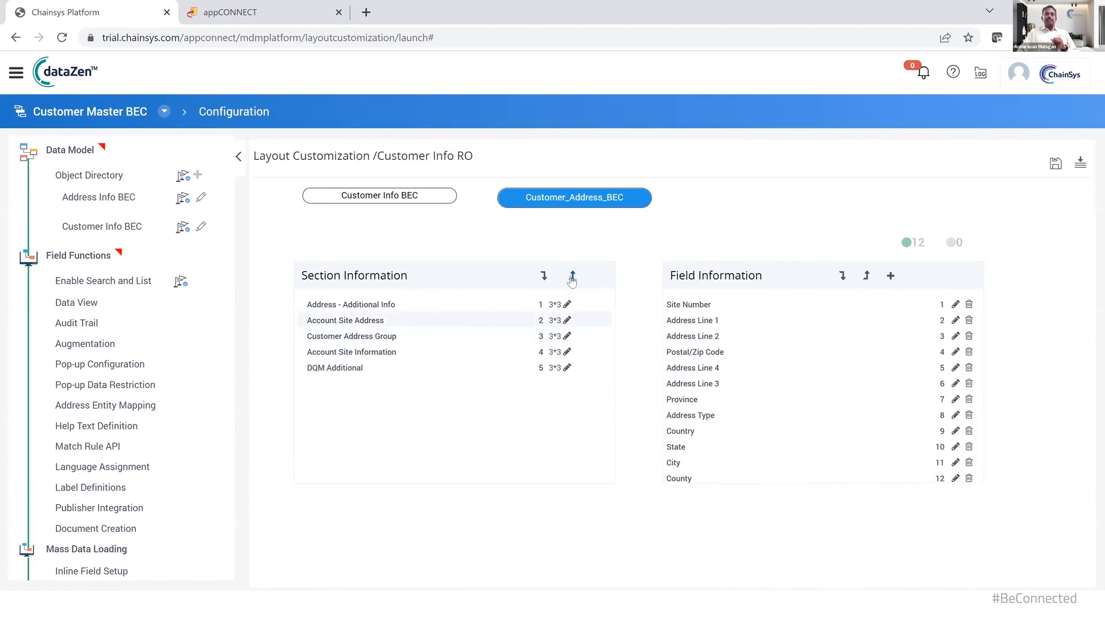
click(572, 279)
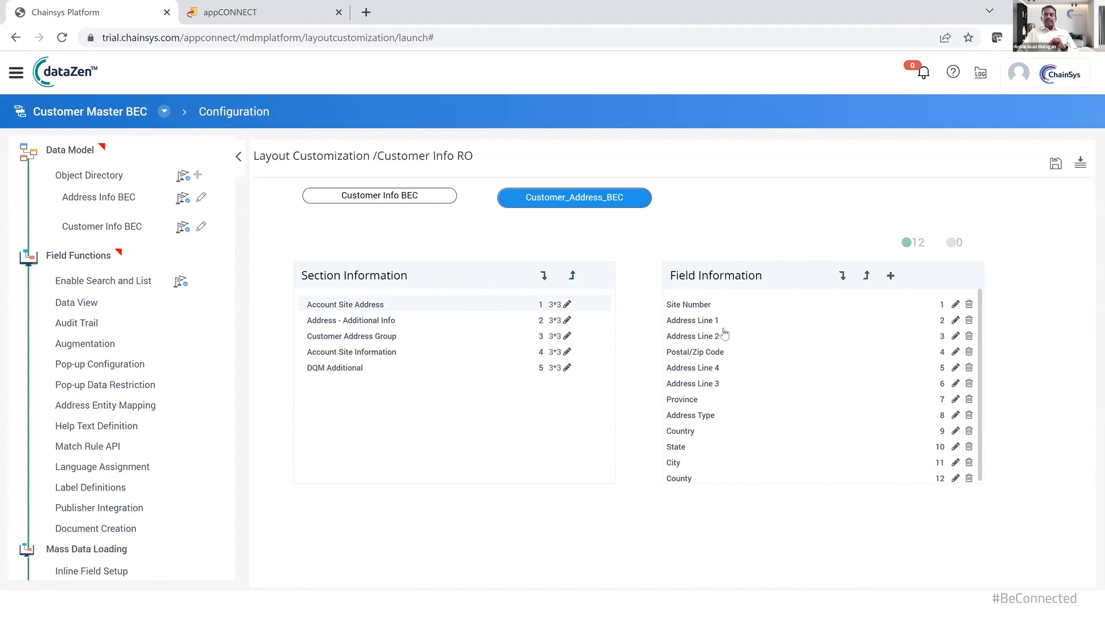
Move the Address Line 3 and Address Line 4 fields up to fourth and fifth place in the Account Site Address section
click(703, 386)
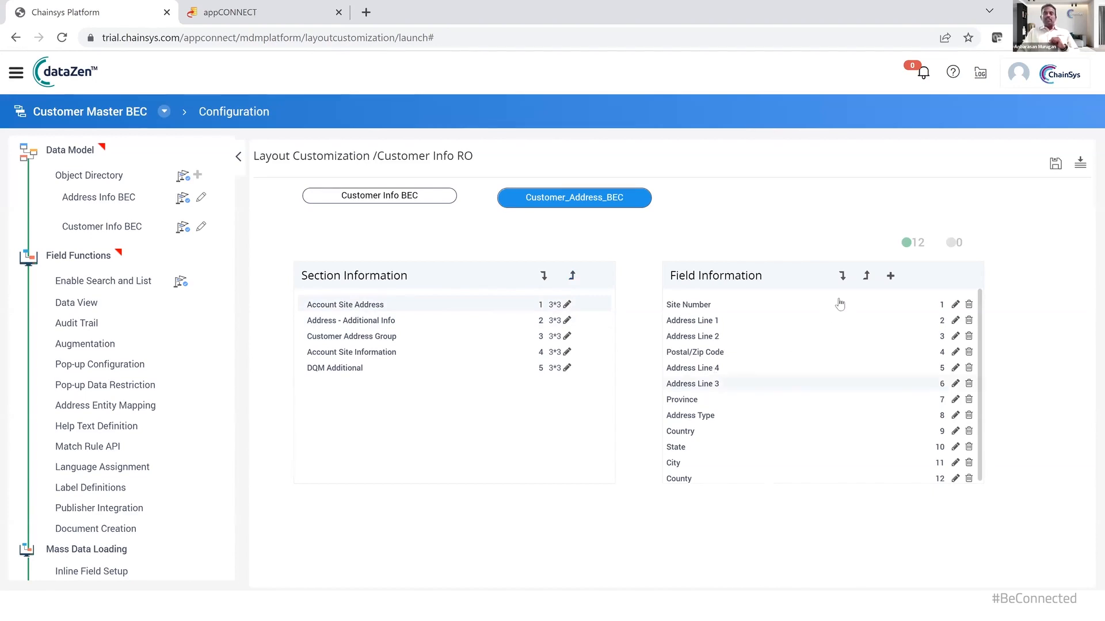
click(867, 276)
click(867, 276)
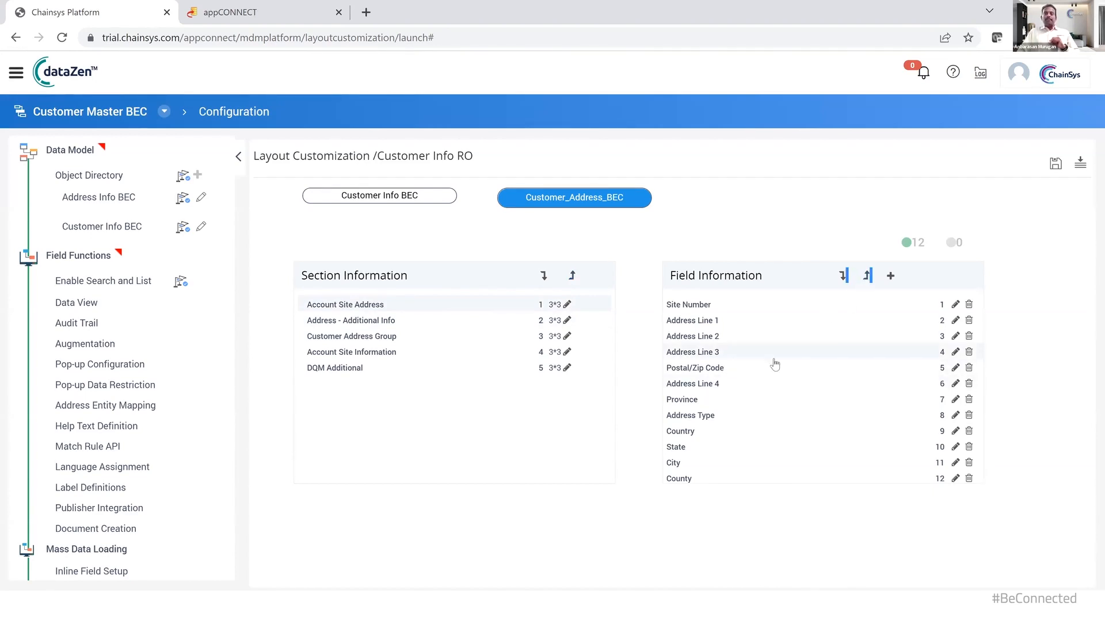
click(738, 385)
click(868, 276)
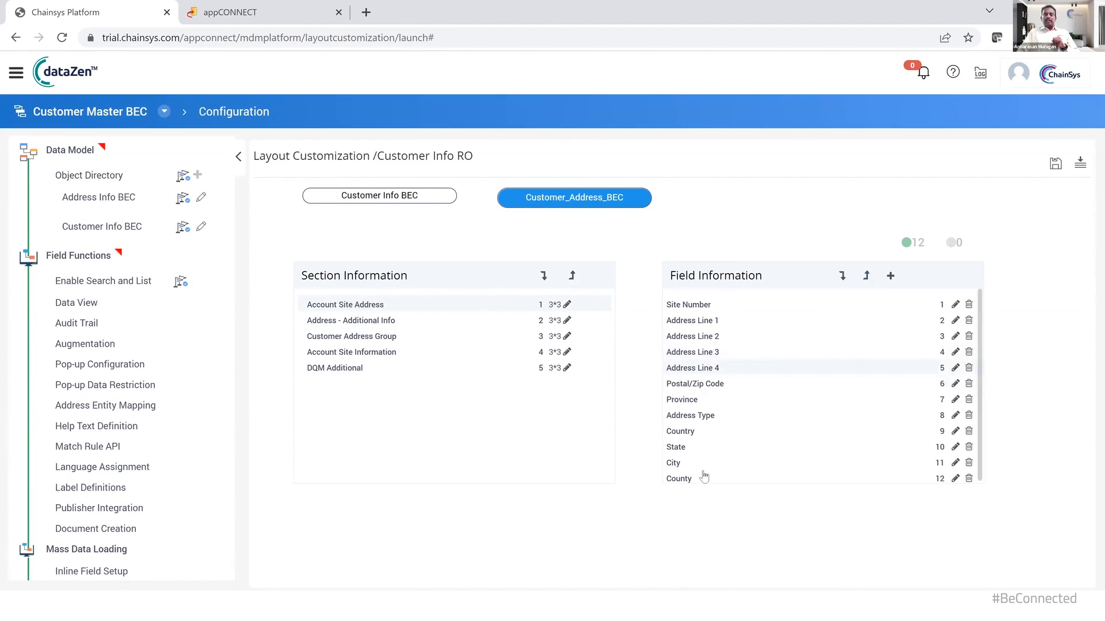
Move the Country field up to second place in the Account Site Address section, and save and build the layout
click(712, 432)
click(866, 277)
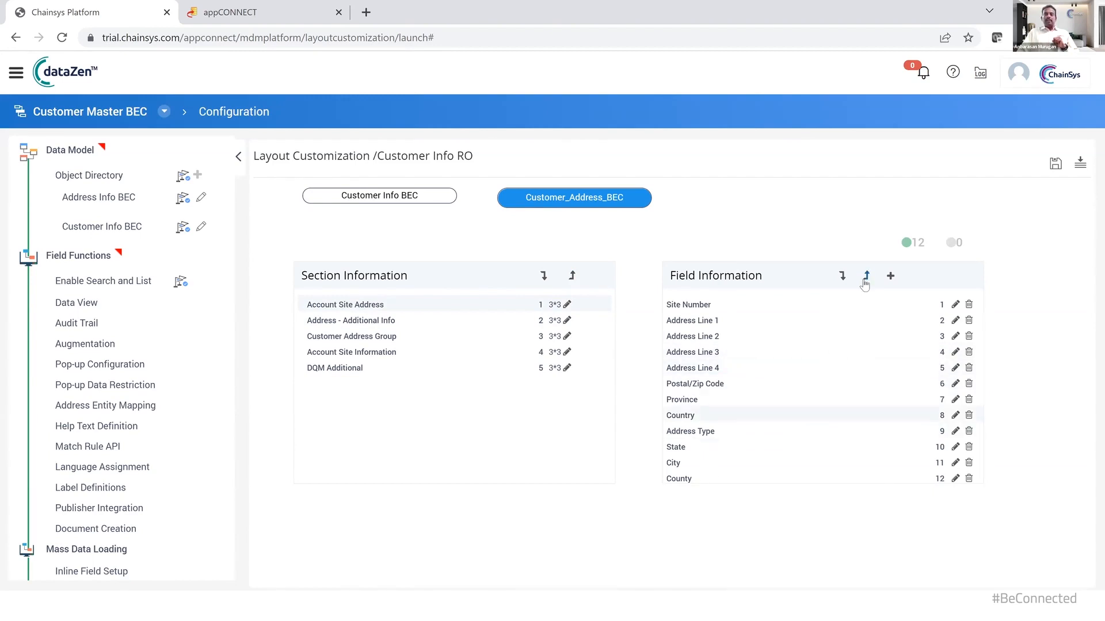
click(866, 282)
click(866, 279)
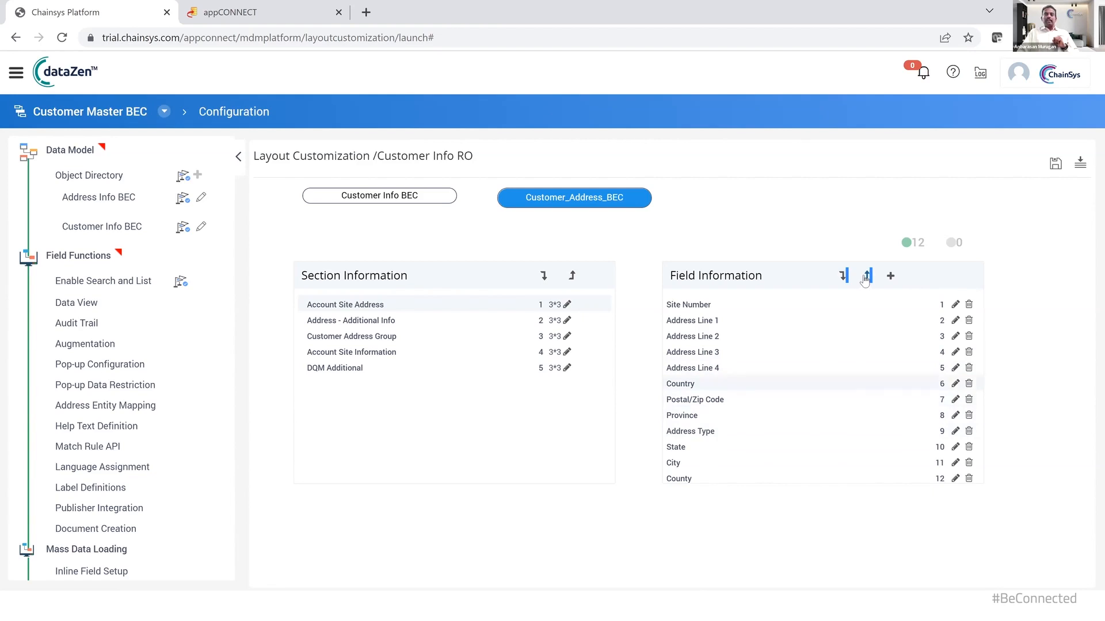
click(866, 280)
click(865, 280)
click(865, 279)
click(866, 280)
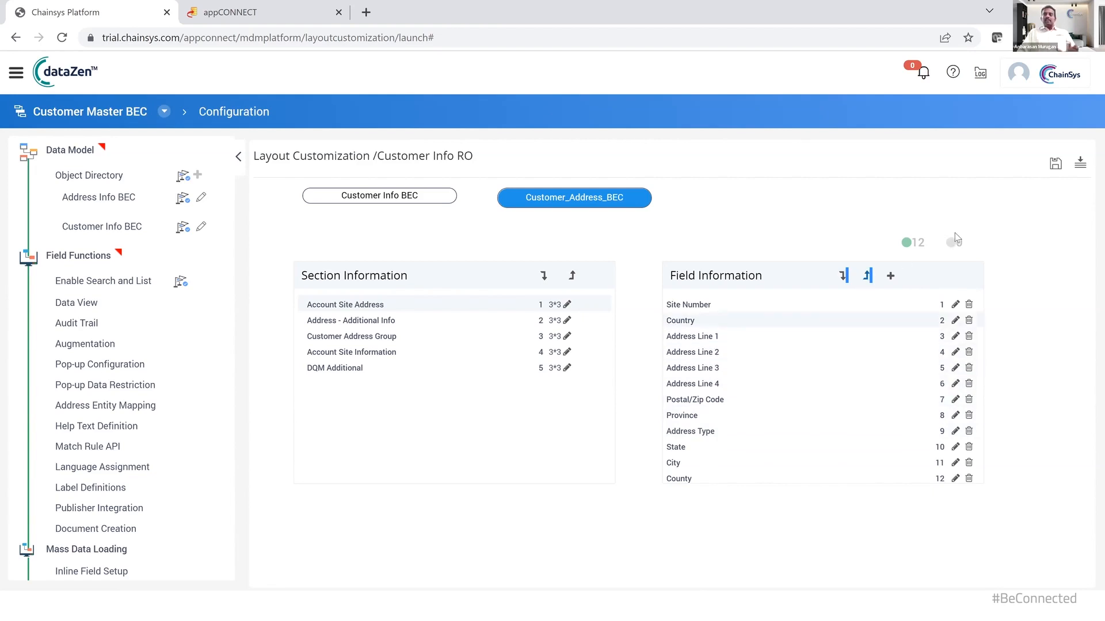
click(1054, 165)
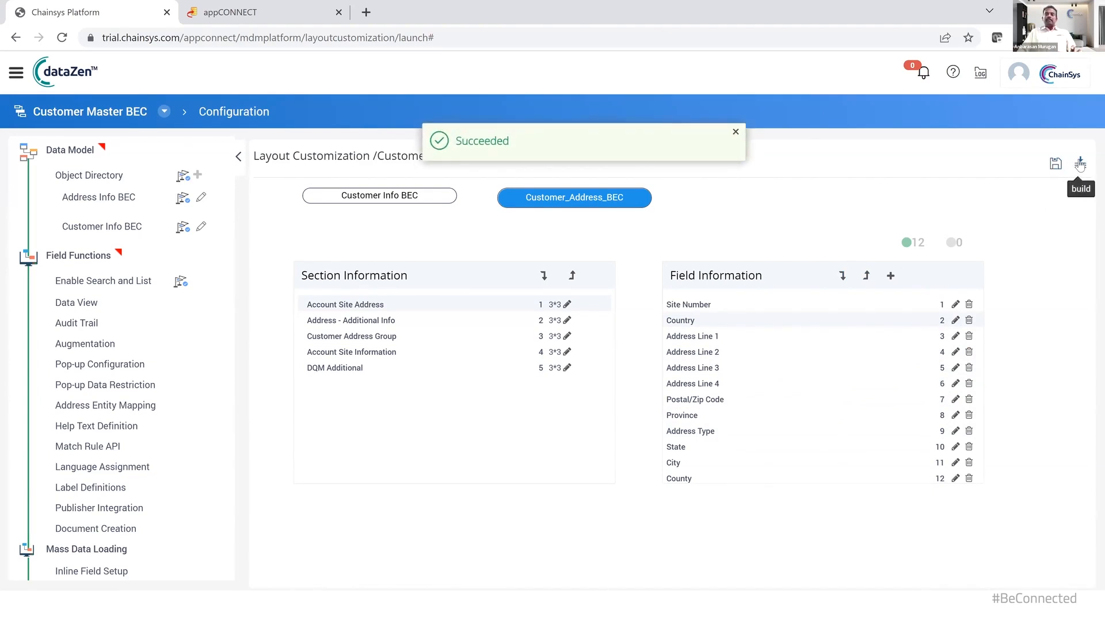
click(1079, 163)
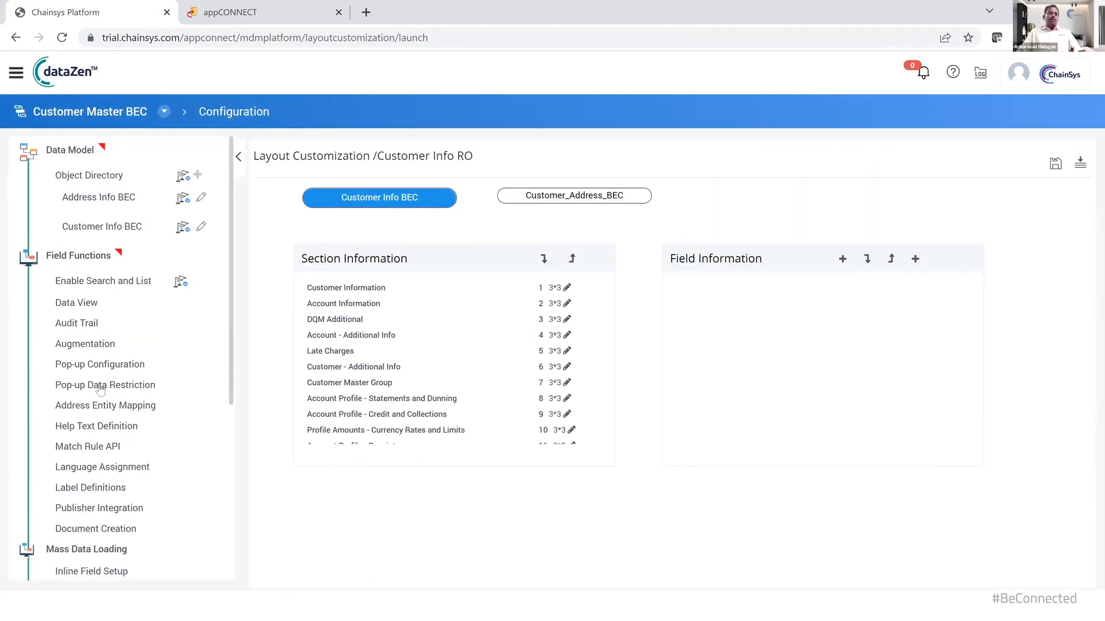
Go through the request object list to the activity list and open the CustomerMasterBEC_NEW_REQUEST activity
scroll(101, 391, down, 5)
click(84, 350)
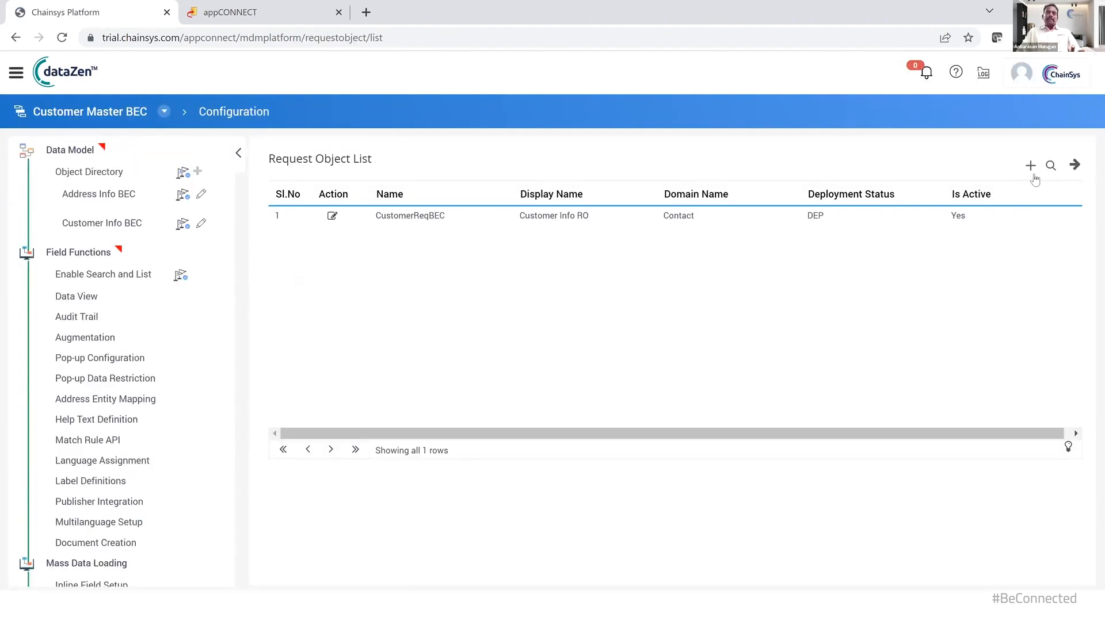
click(1074, 168)
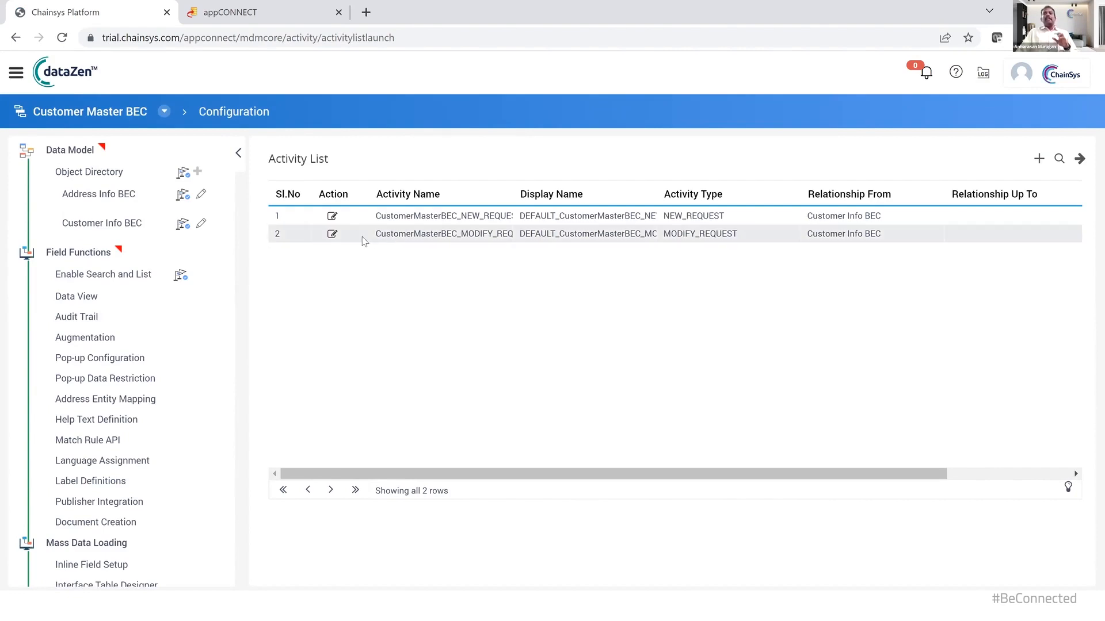
click(332, 216)
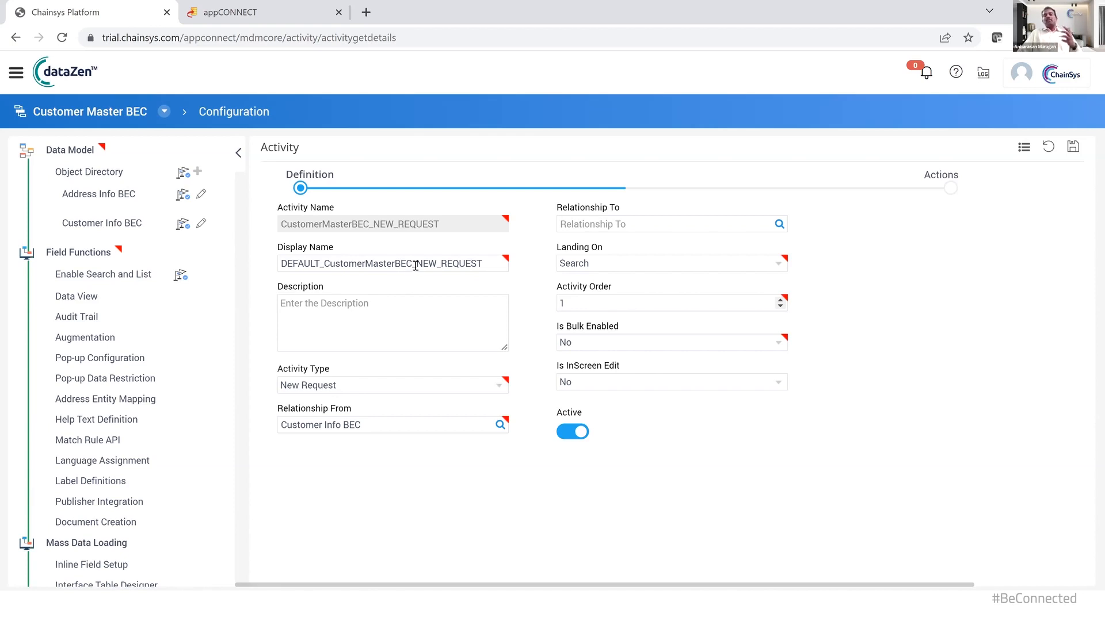
Set the new request activity's display name to "New Request" and save it
drag(415, 264, 278, 262)
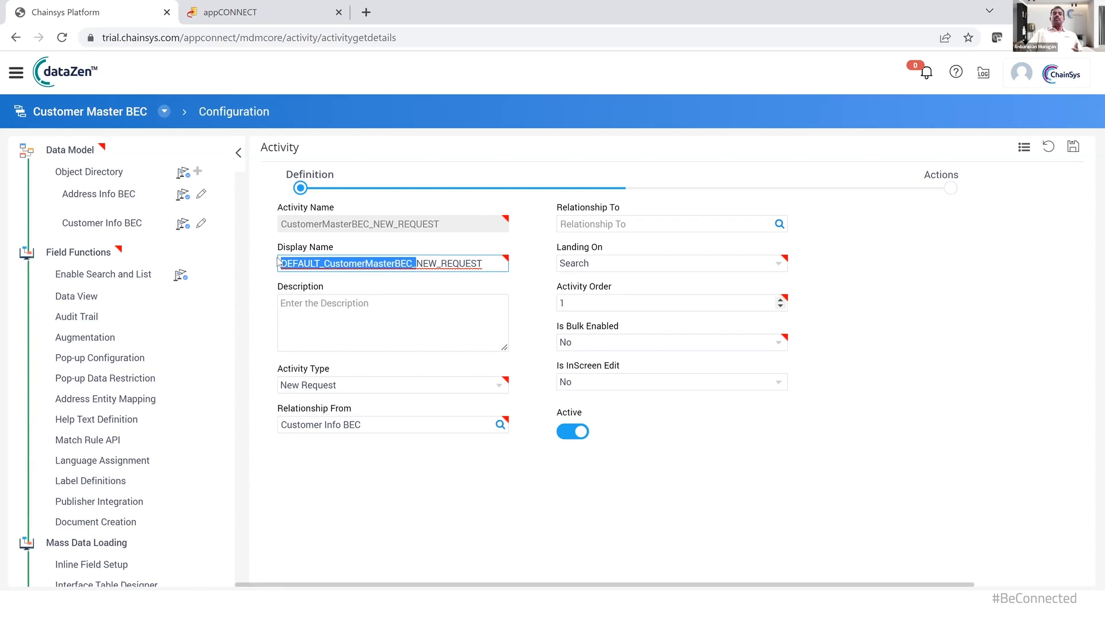
key(BackSpace)
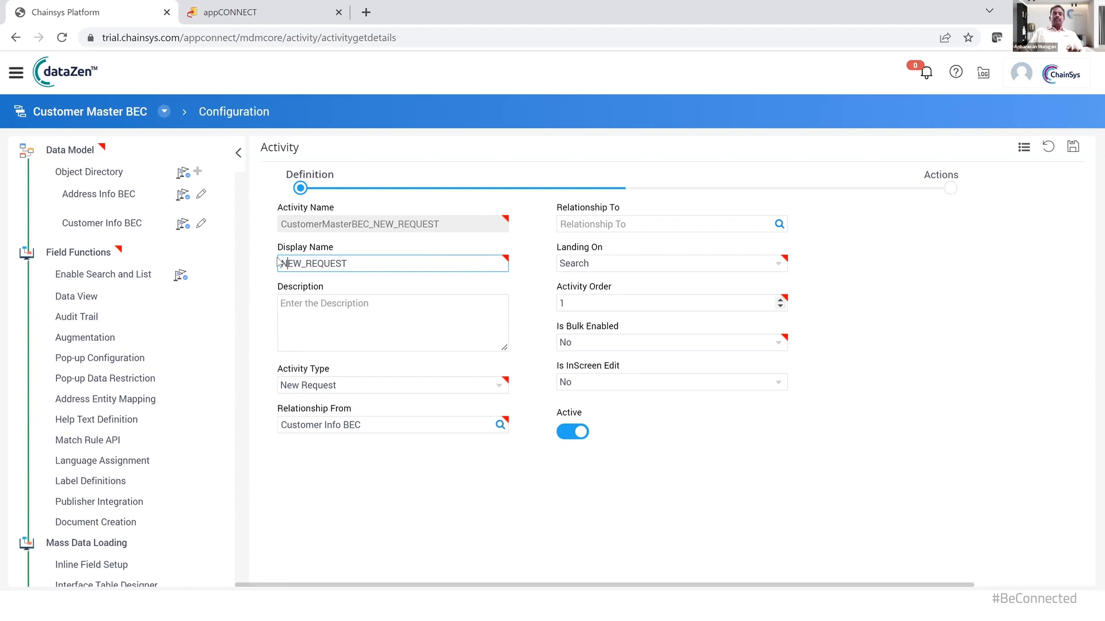
key(Left)
key(shift+Right)
key(shift+Right)
key(shift+Right)
key(shift+Right)
key(shift+Right)
key(shift+Right)
key(shift+Right)
key(shift+Right)
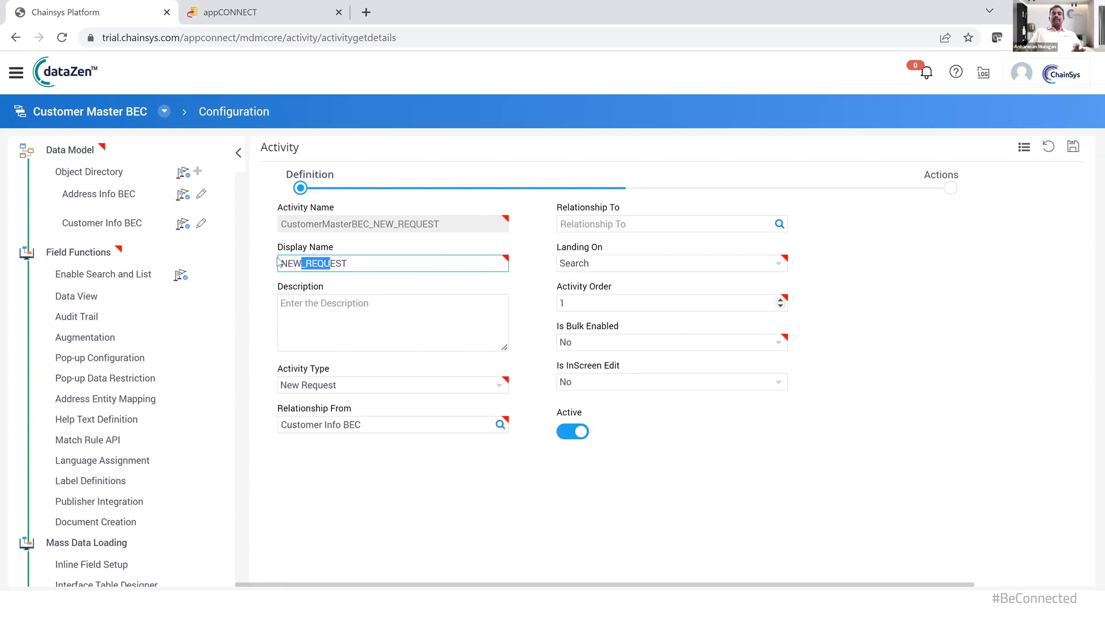
text(Request)
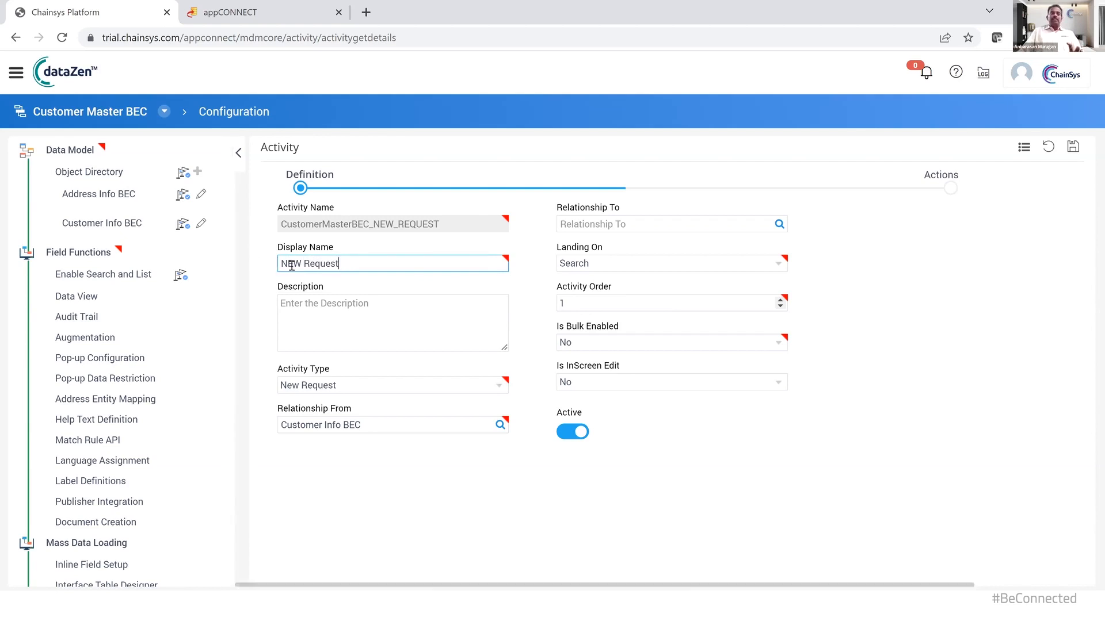
click(304, 264)
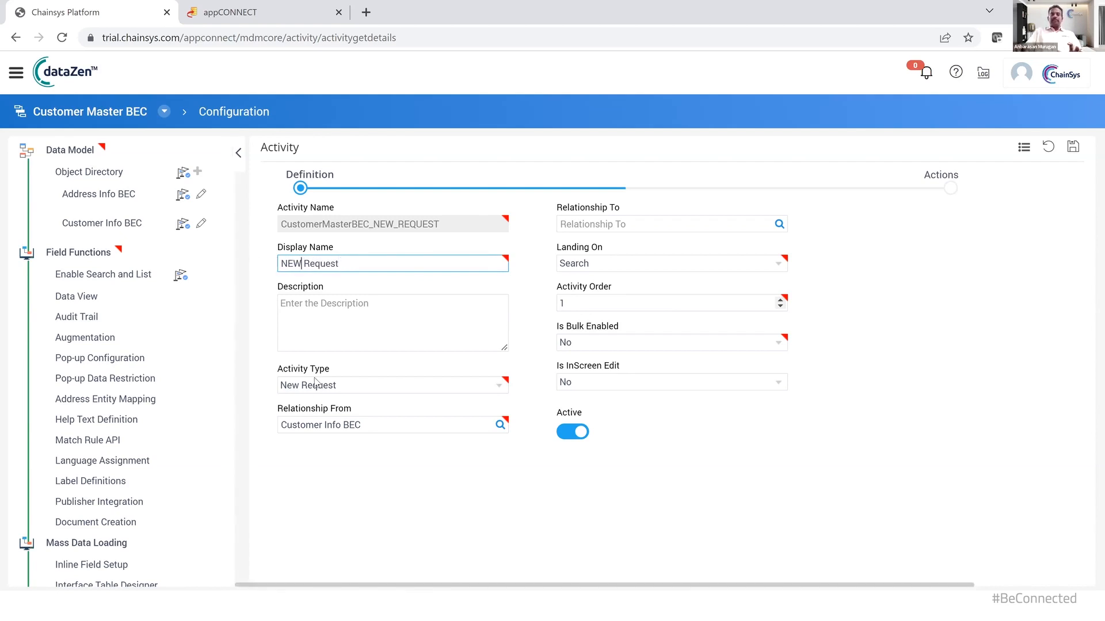
key(BackSpace)
key(BackSpace)
key(BackSpace)
text(New)
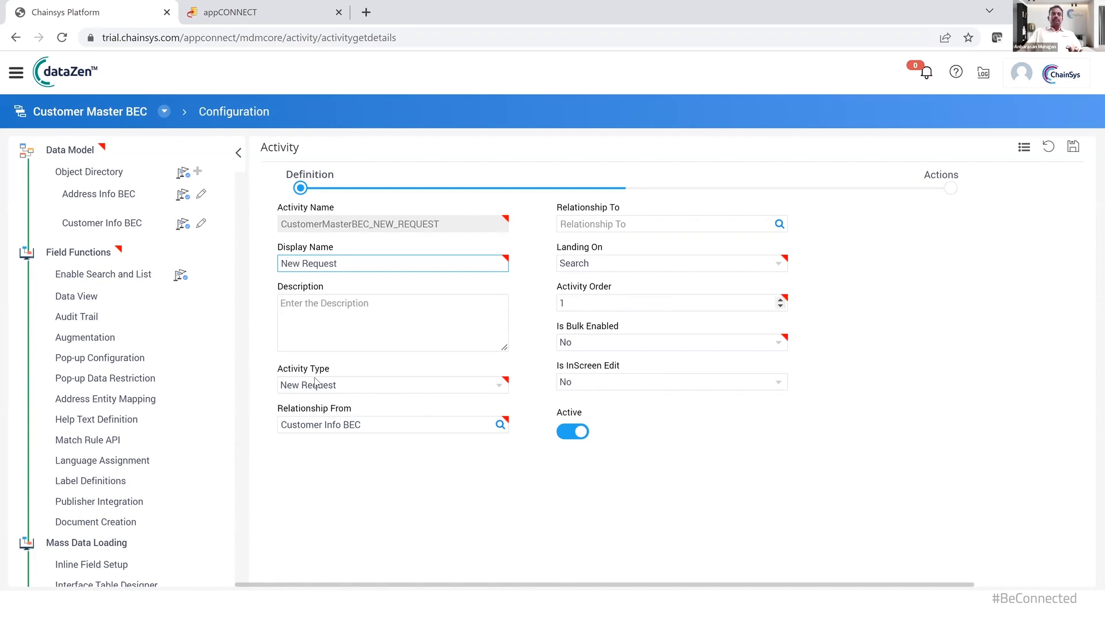
click(1073, 149)
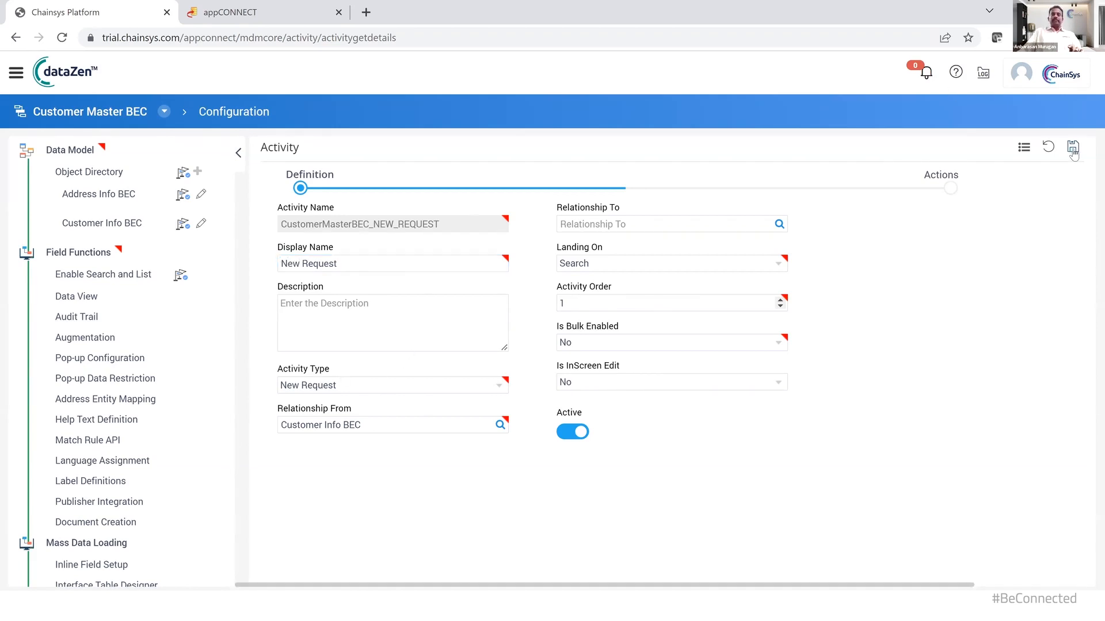
Choose Search as the New Request activity's Landing On option and save the activity
click(601, 263)
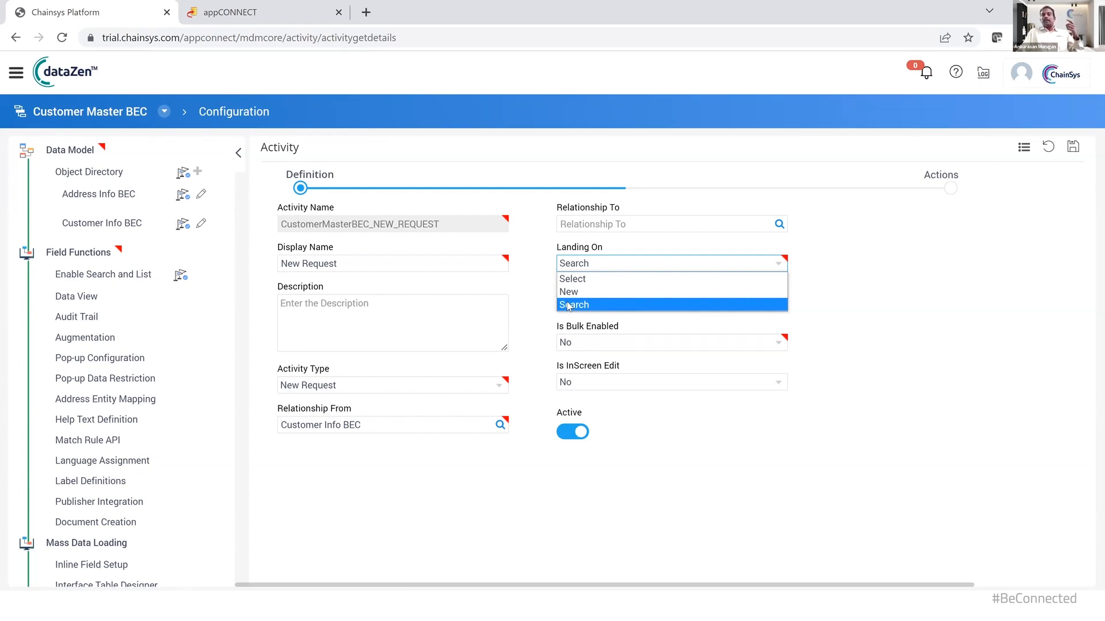
click(568, 305)
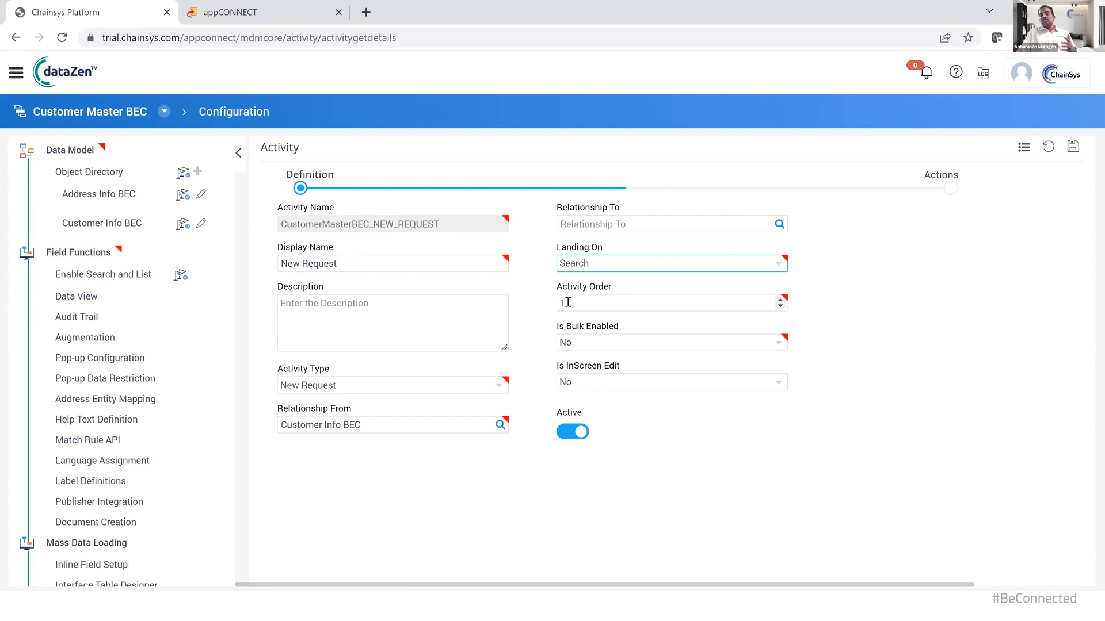
click(540, 279)
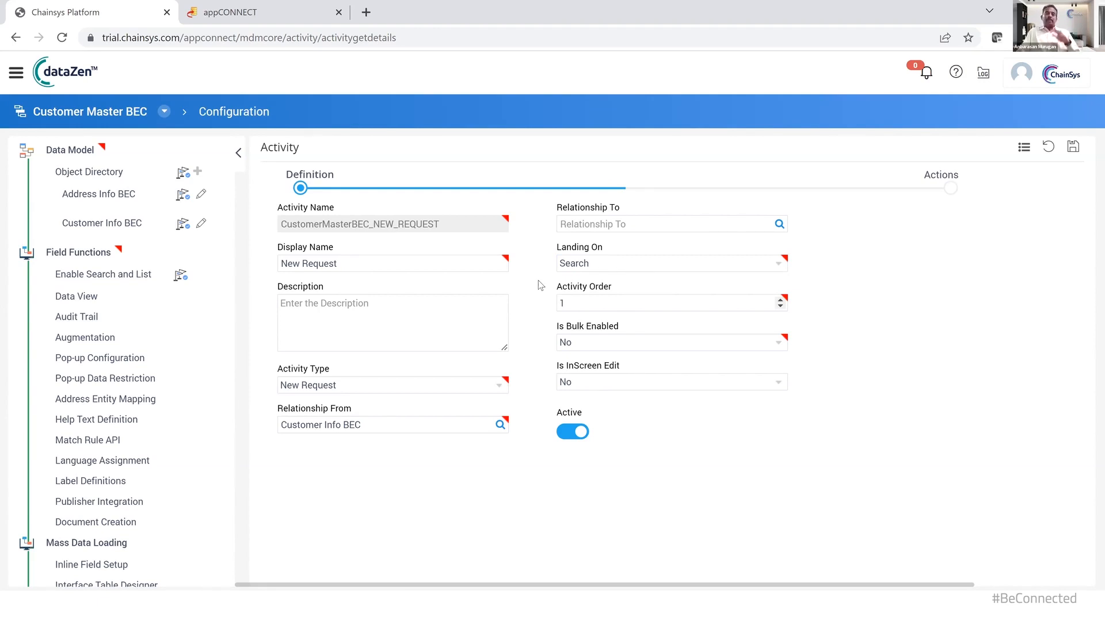
click(1072, 147)
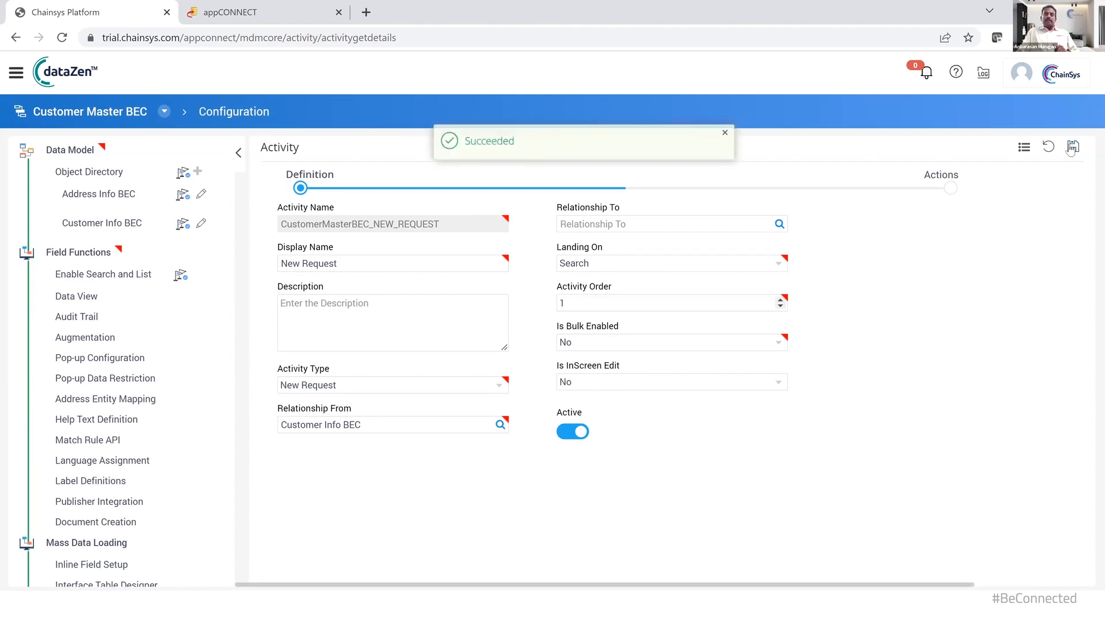
Open the CustomerMasterBEC_MODIFY_REQUEST activity from the activity list and check its Landing On options
click(1024, 150)
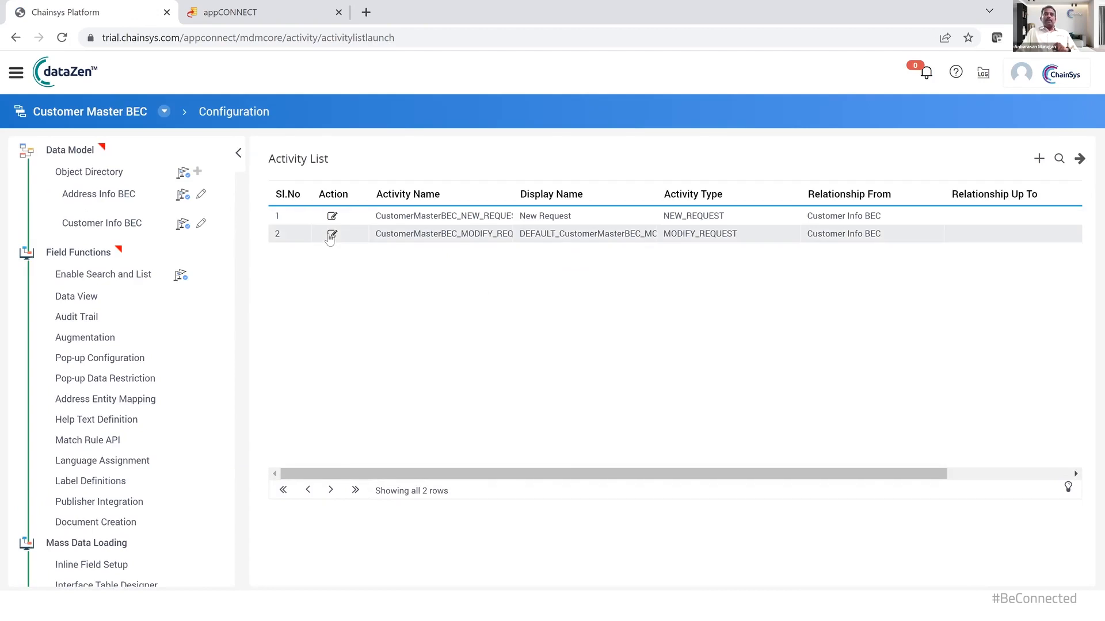
click(332, 235)
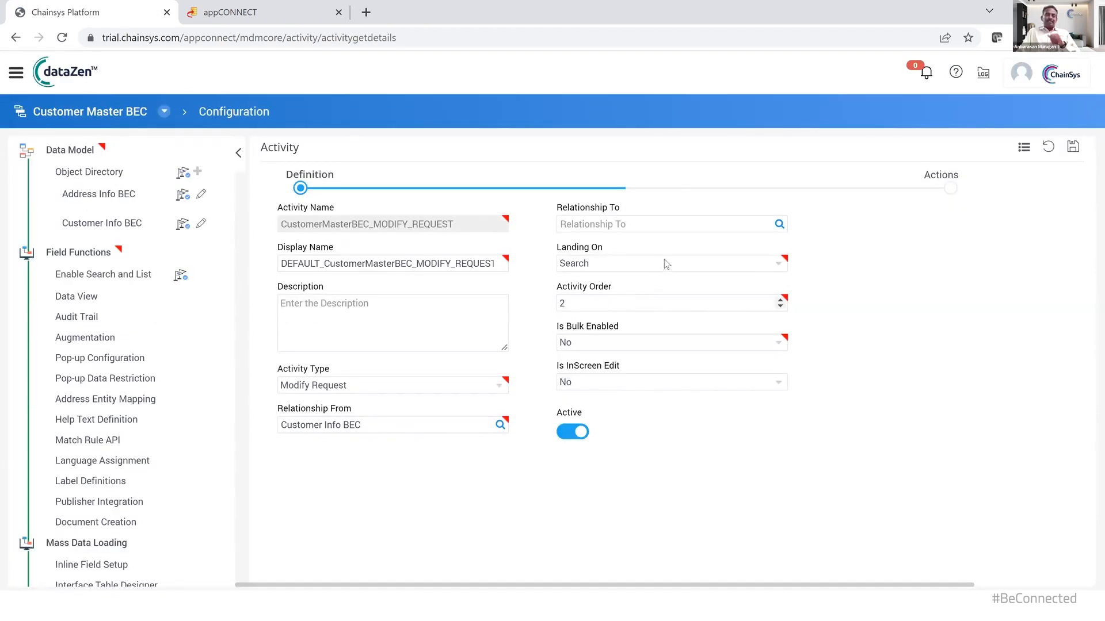
click(666, 264)
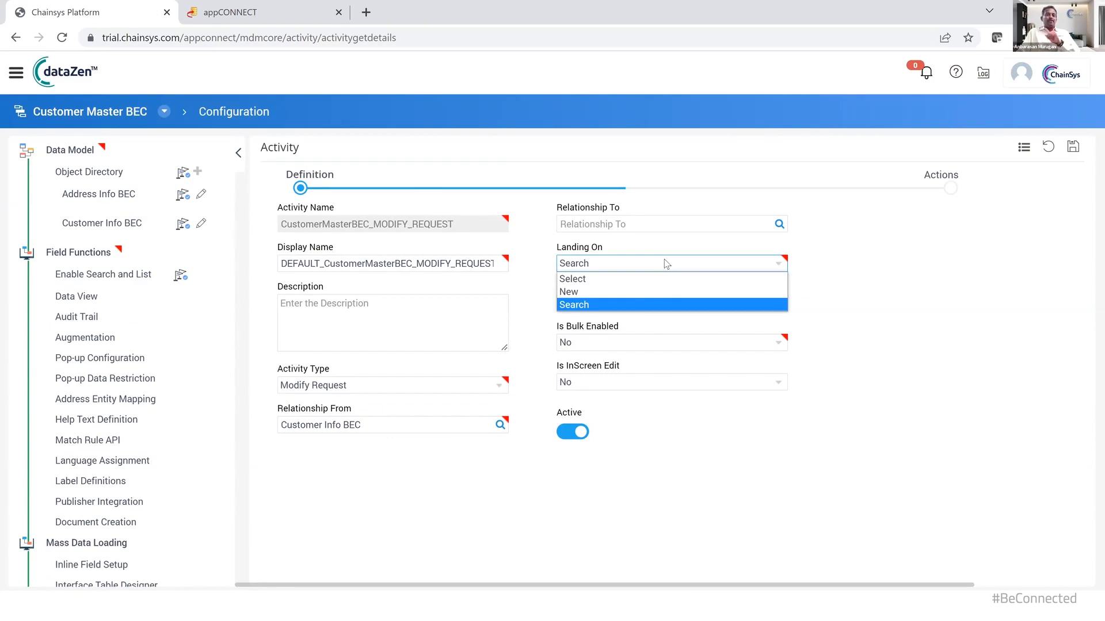
click(635, 270)
Set the CustomerMasterBEC_MODIFY_REQUEST activity's display name to "Enrich Customer" and save the activity
click(417, 264)
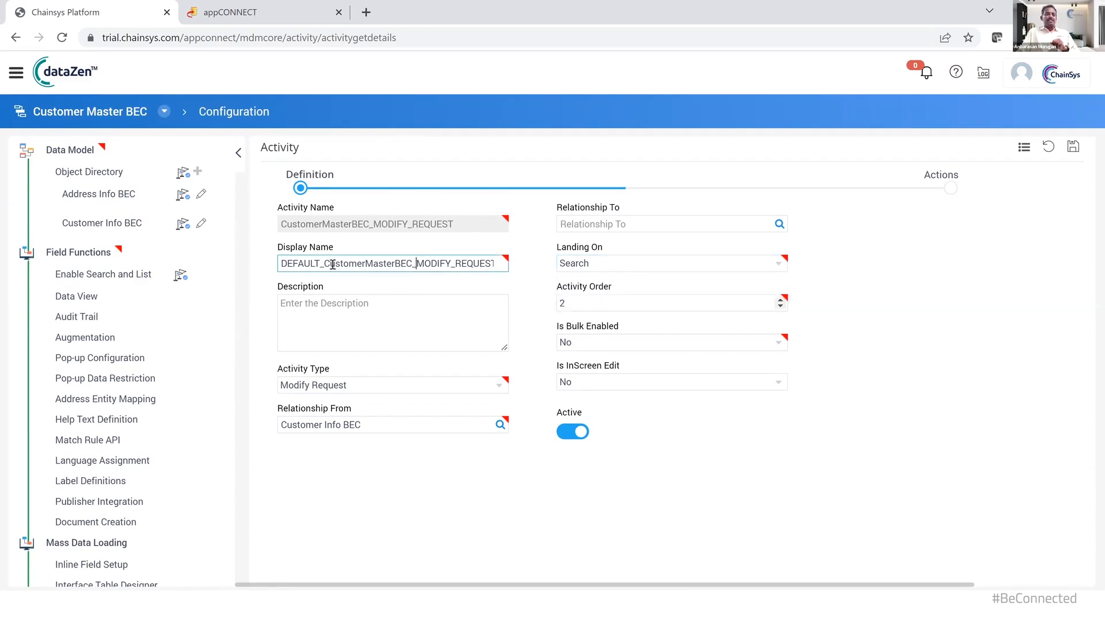
key(shift+Home)
key(BackSpace)
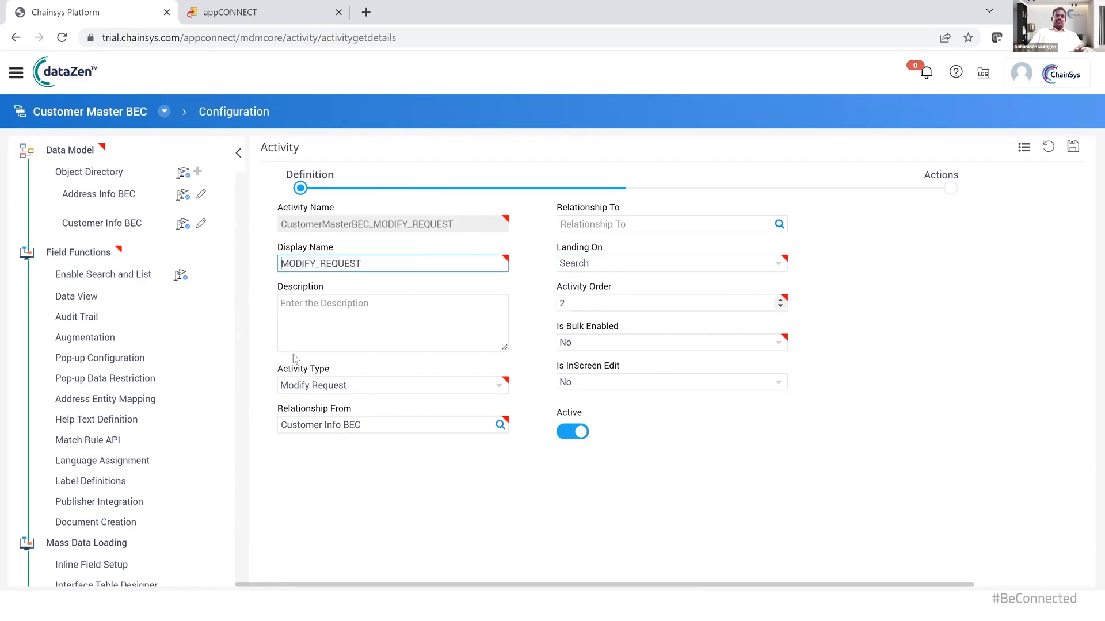
key(shift+Right)
key(shift+Right)
key(shift+Right)
key(shift+Right)
key(shift+Right)
key(shift+Right)
key(shift+Right)
key(shift+Right)
key(shift+Right)
key(shift+Right)
key(shift+Right)
key(shift+Right)
key(shift+Right)
key(shift+Right)
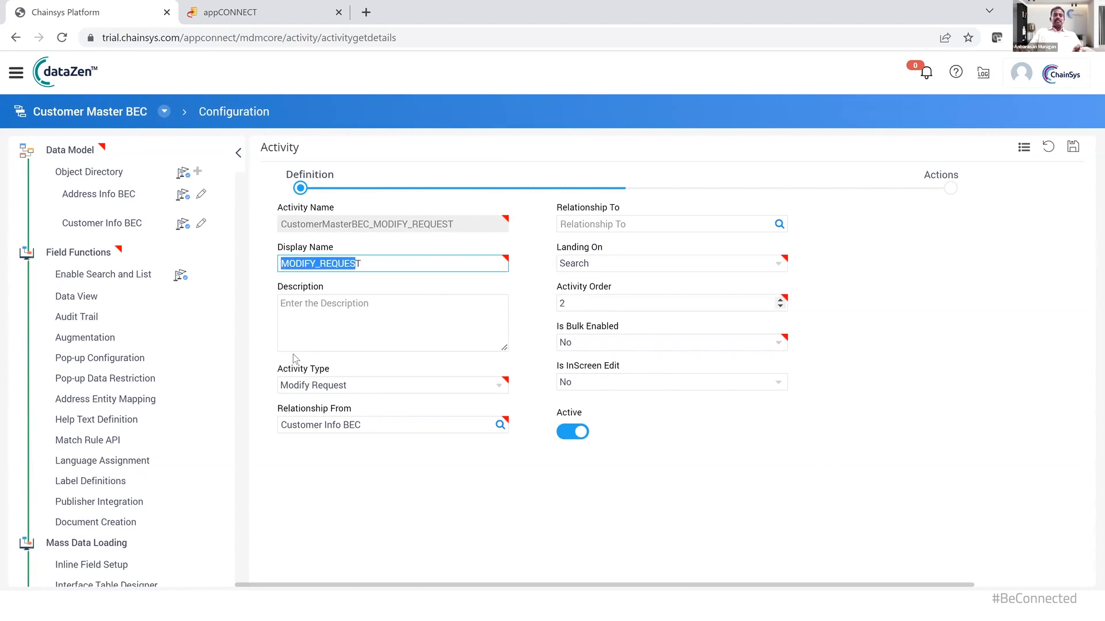
text(Mod)
key(BackSpace)
key(BackSpace)
key(BackSpace)
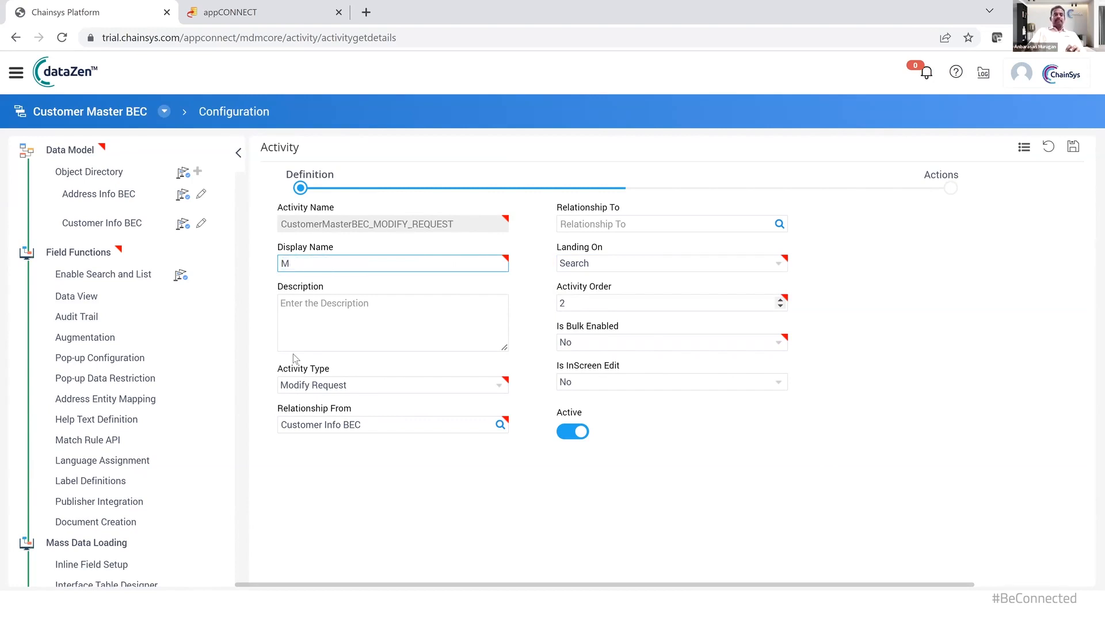
text(Enrich Cust)
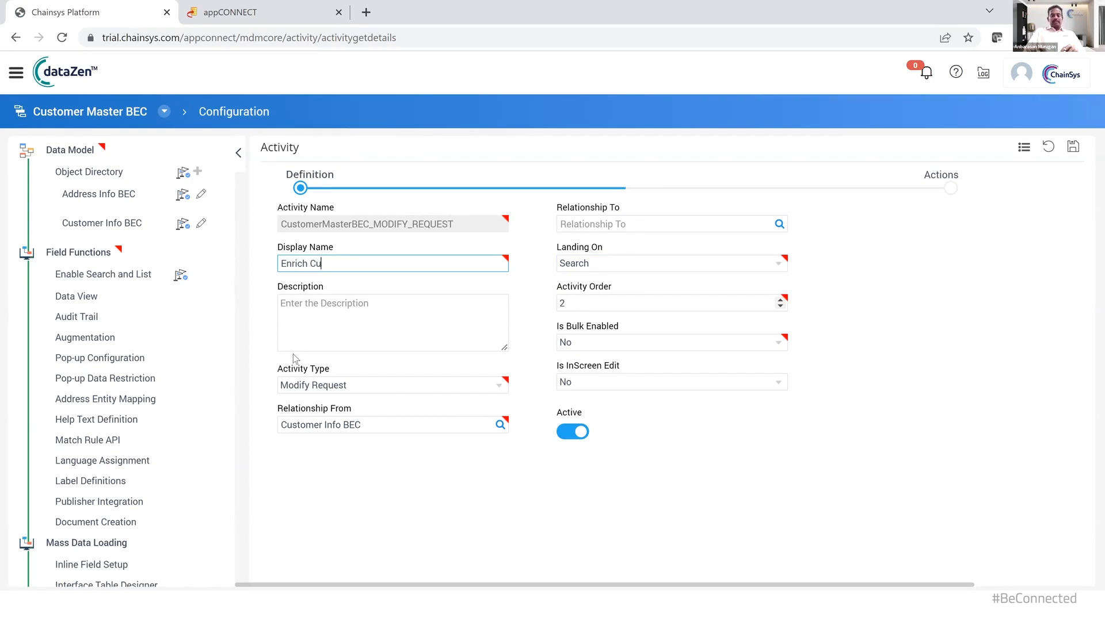
key(BackSpace)
text(tomer)
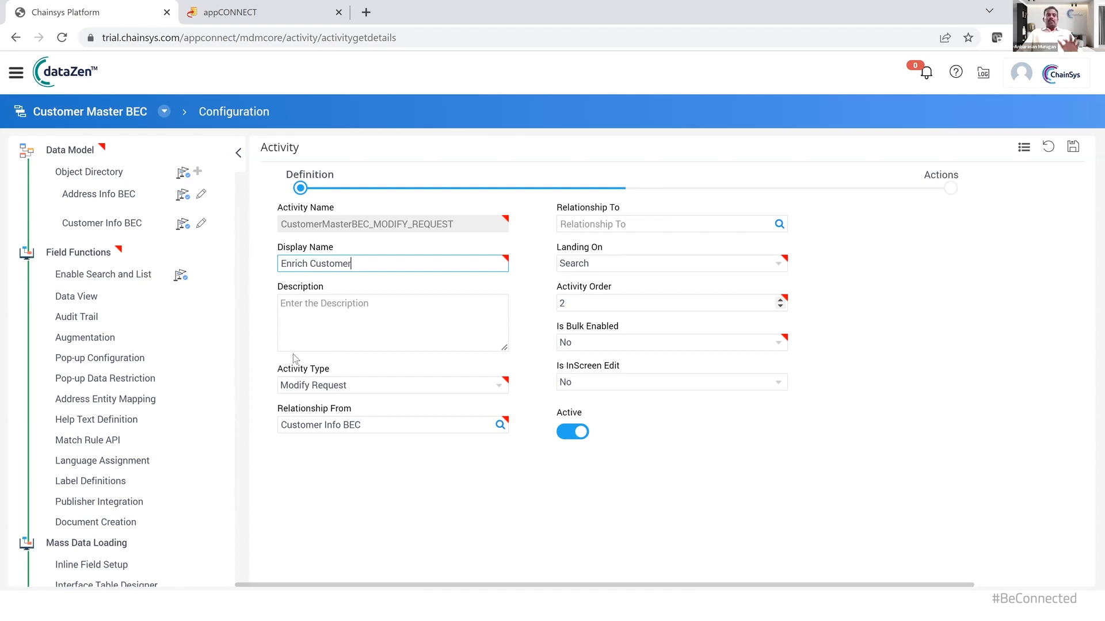
click(550, 312)
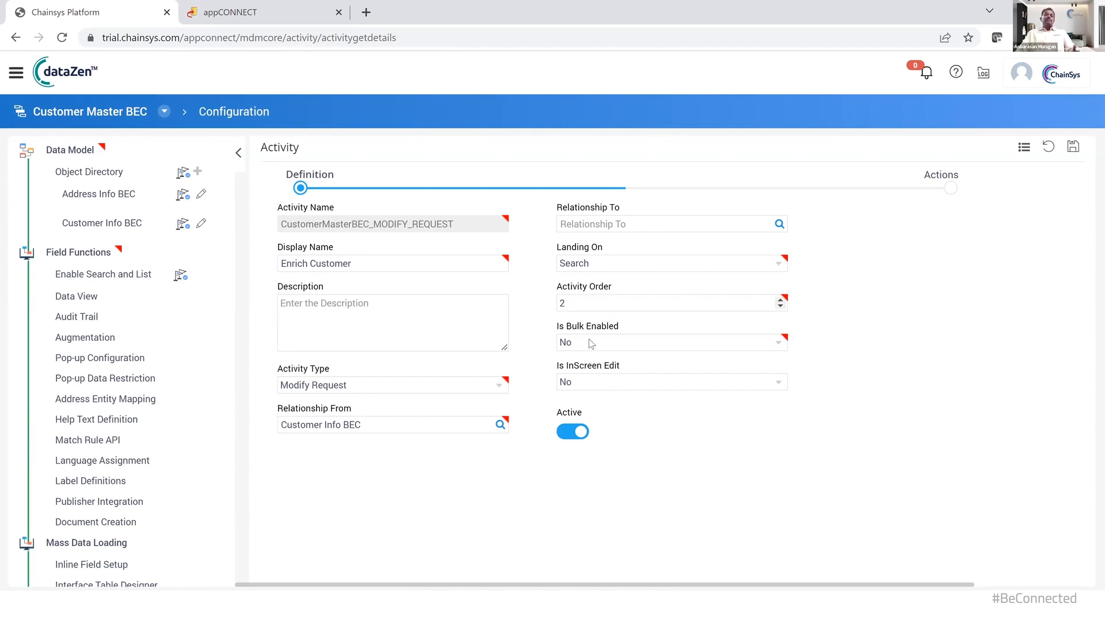
click(1071, 149)
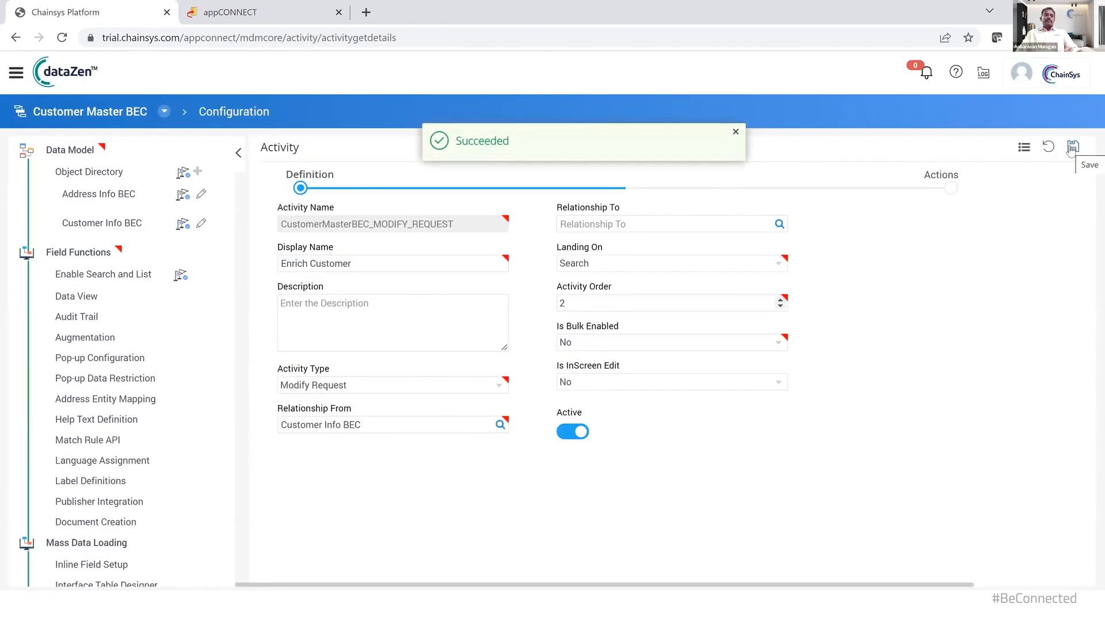
Go through the activity list to System Assignment, select the MDM_Datamart and APLD_STG_SYS systems, and save the assignment
click(1023, 148)
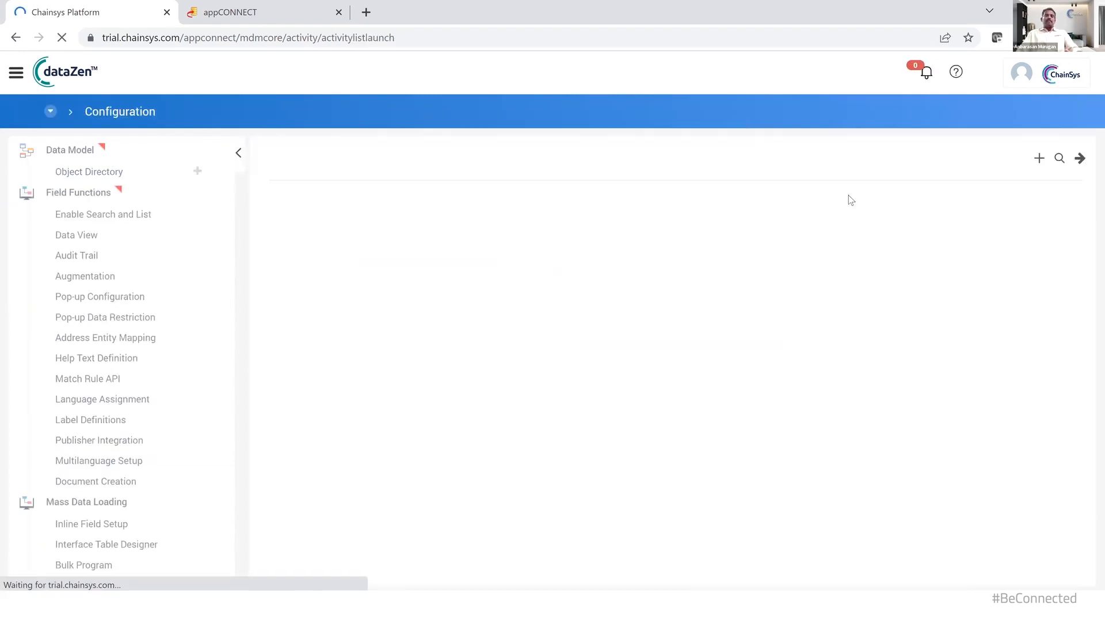
click(1081, 159)
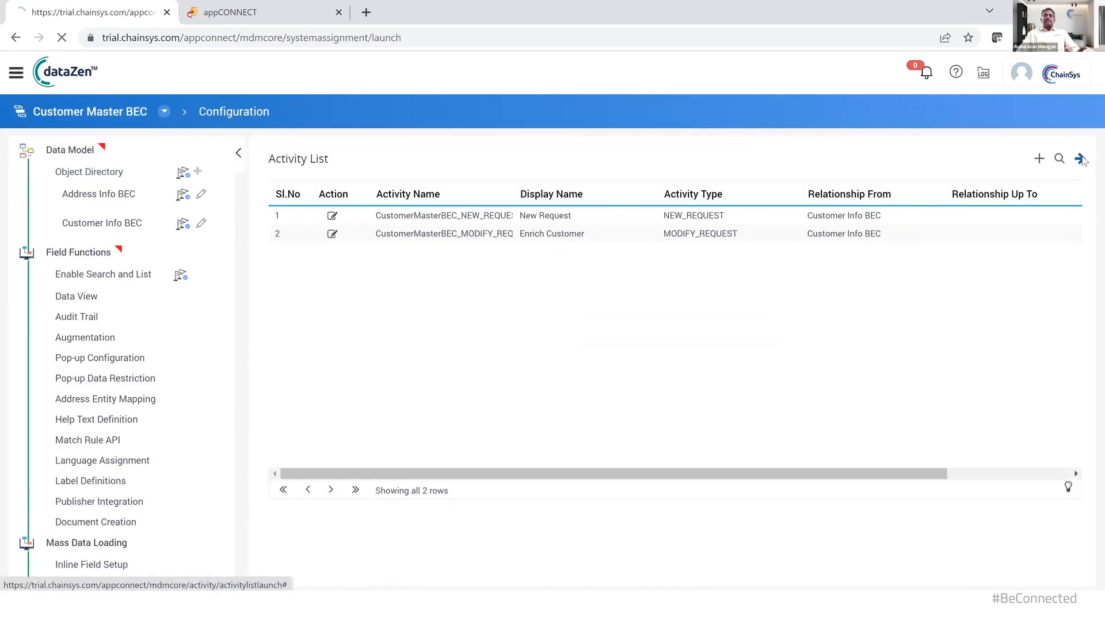
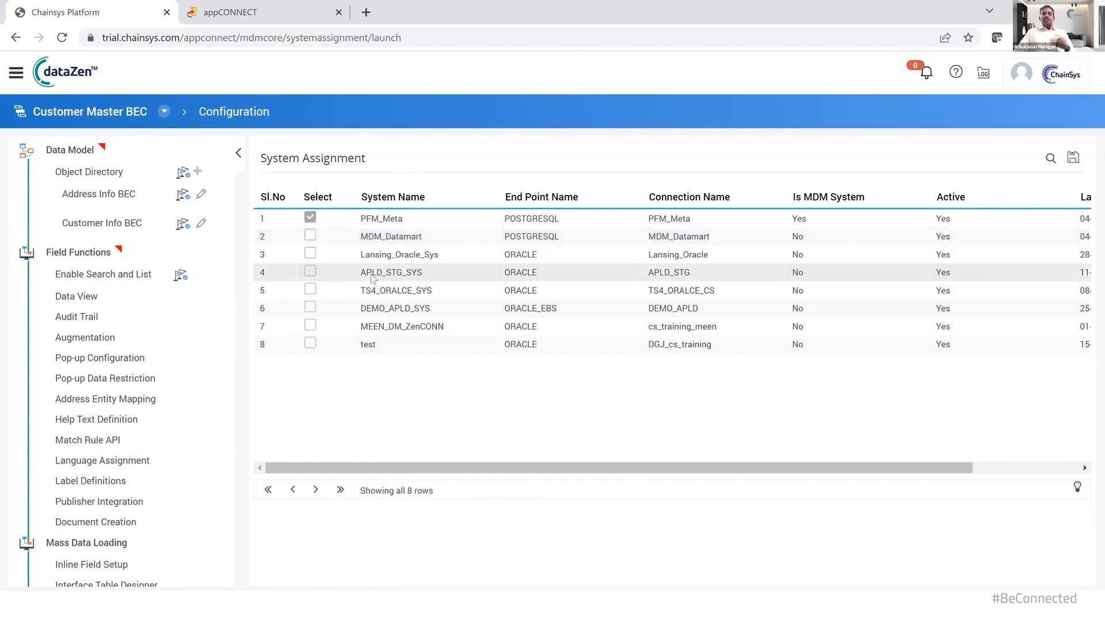
click(310, 235)
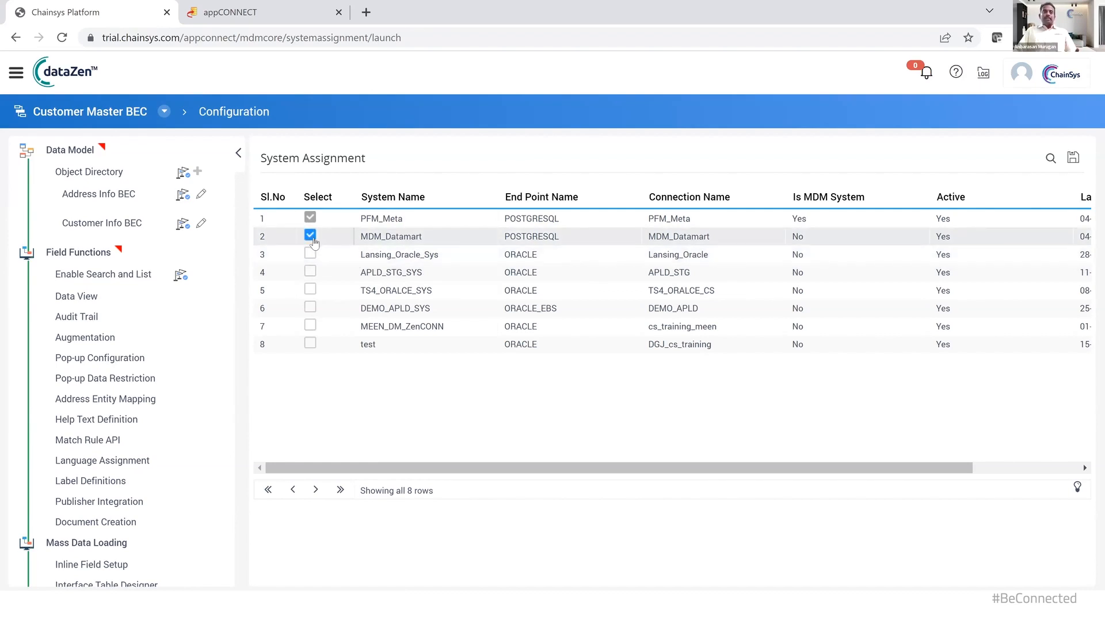
click(311, 272)
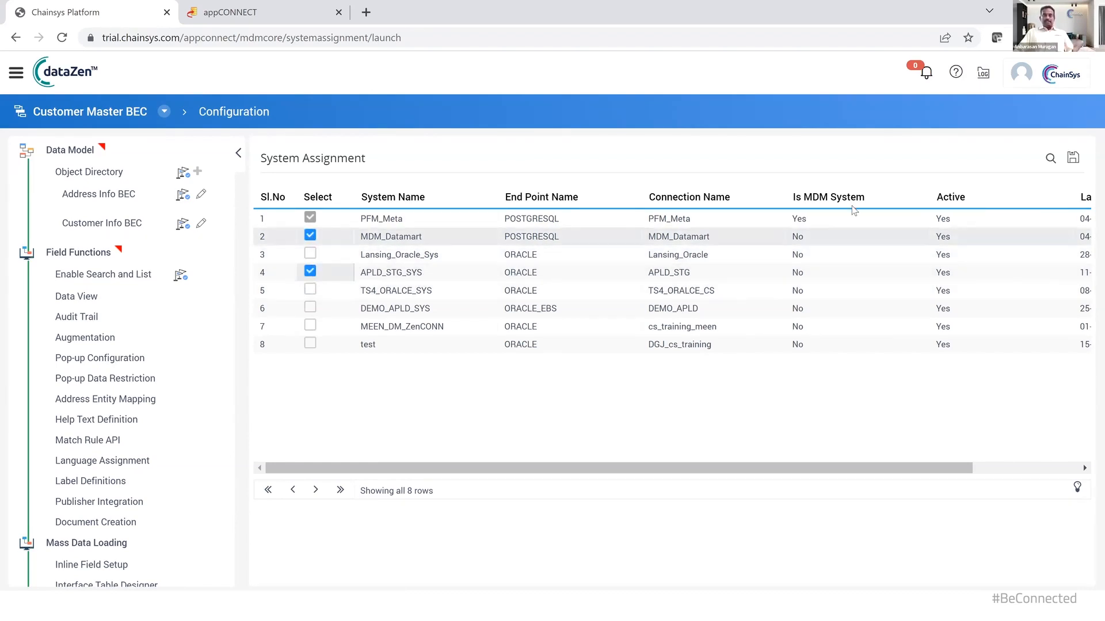
click(1071, 158)
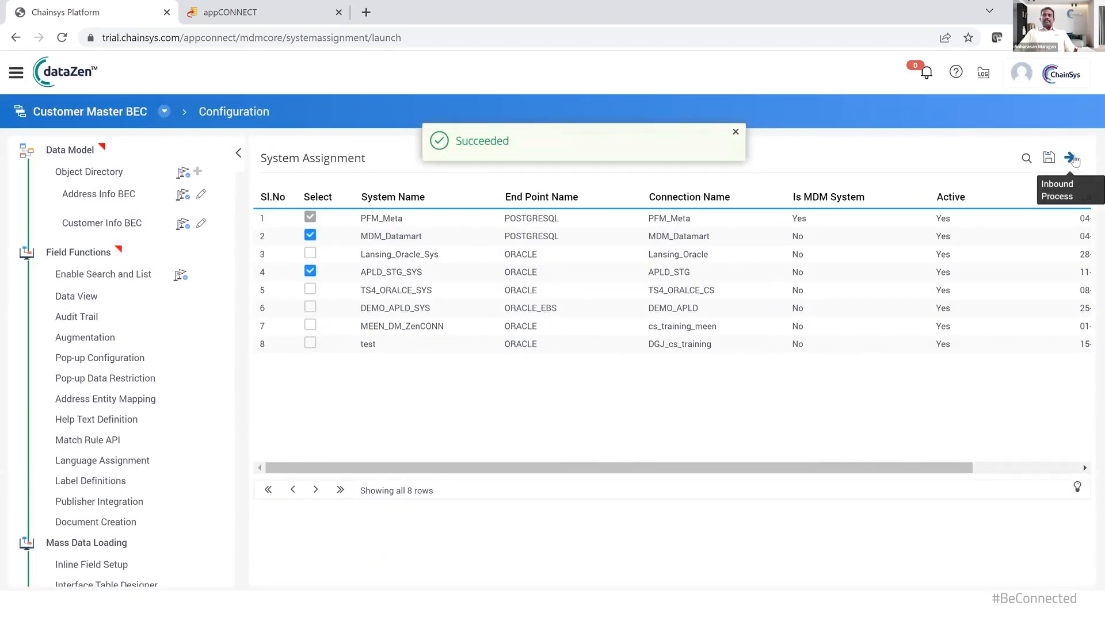
Create a new inbound process for the Oracle connection and assign APLD_STG_SYS as its system
click(1071, 158)
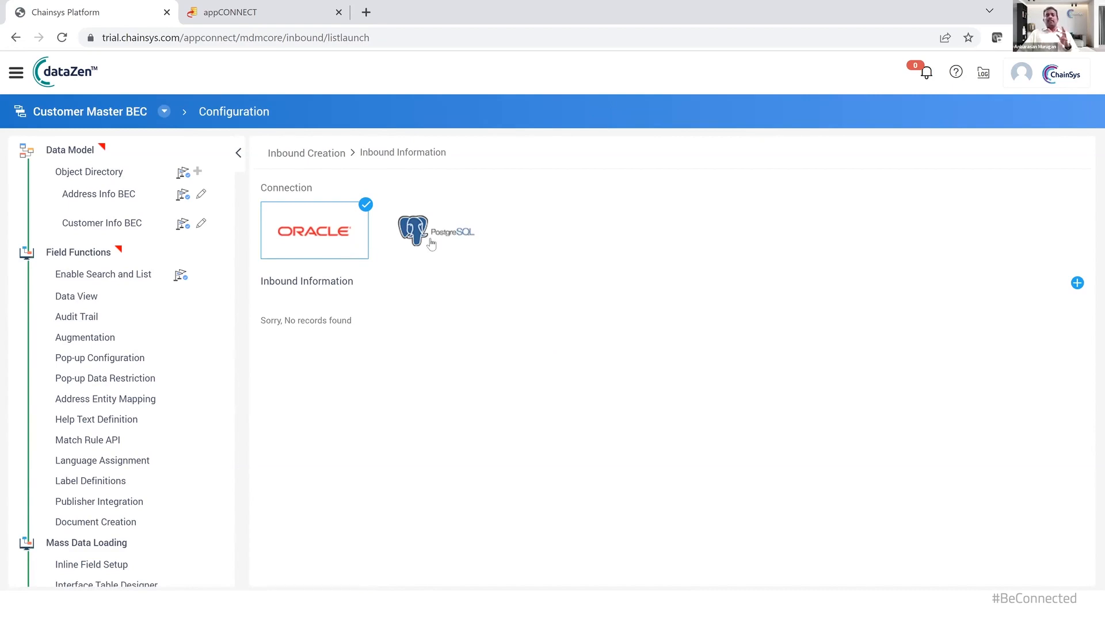
click(1076, 284)
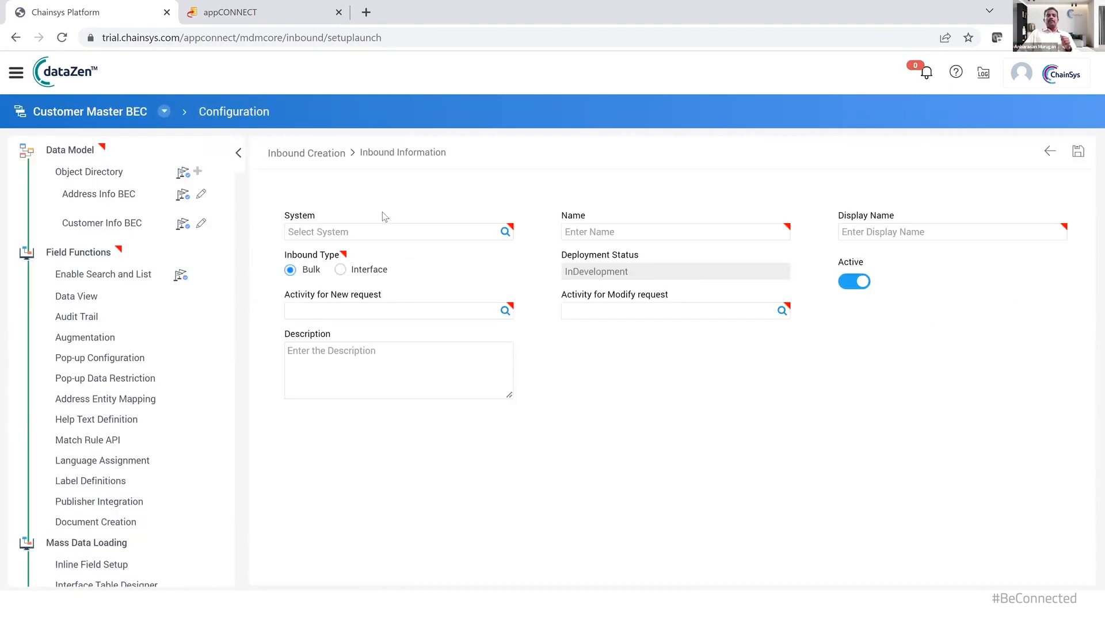
click(368, 233)
click(505, 232)
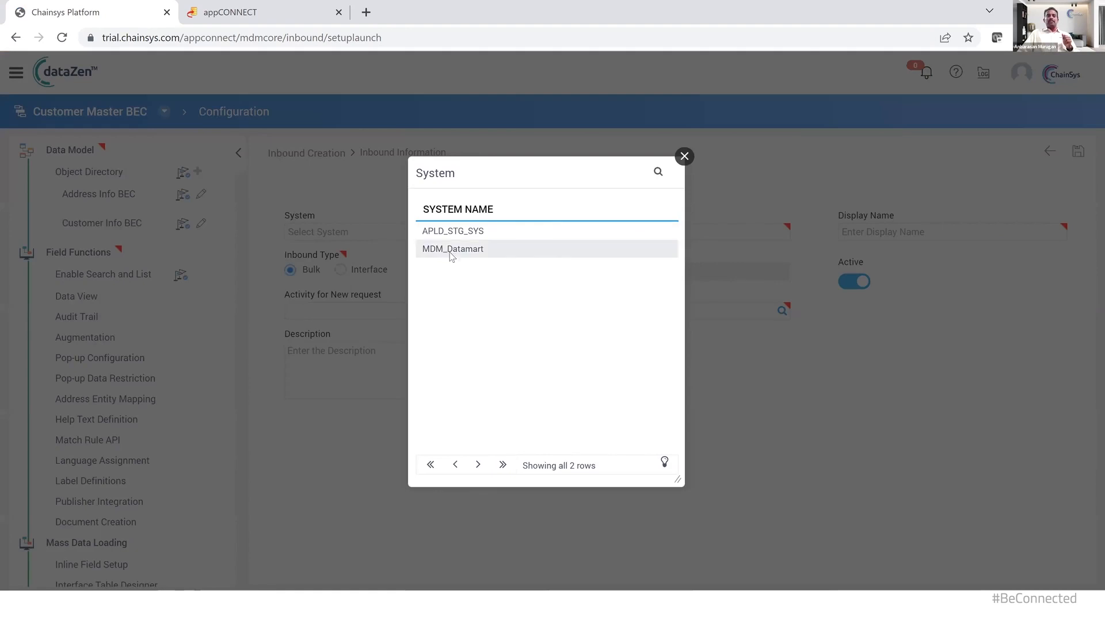
click(464, 233)
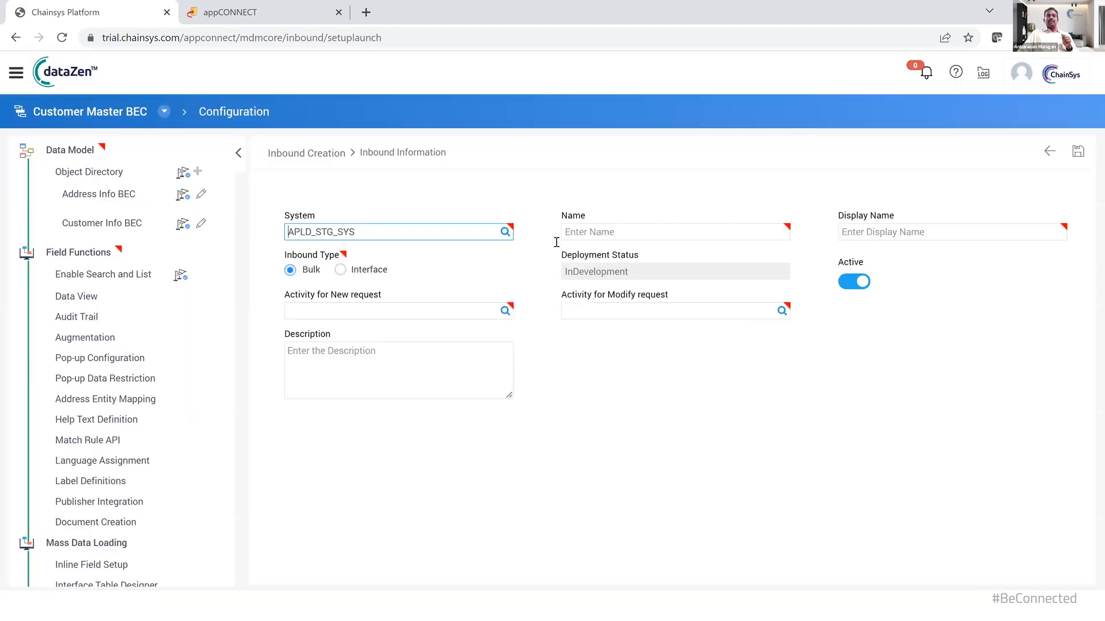
Name the inbound CustomerInfoBEC and give it the display name Customer Info BEC
click(603, 230)
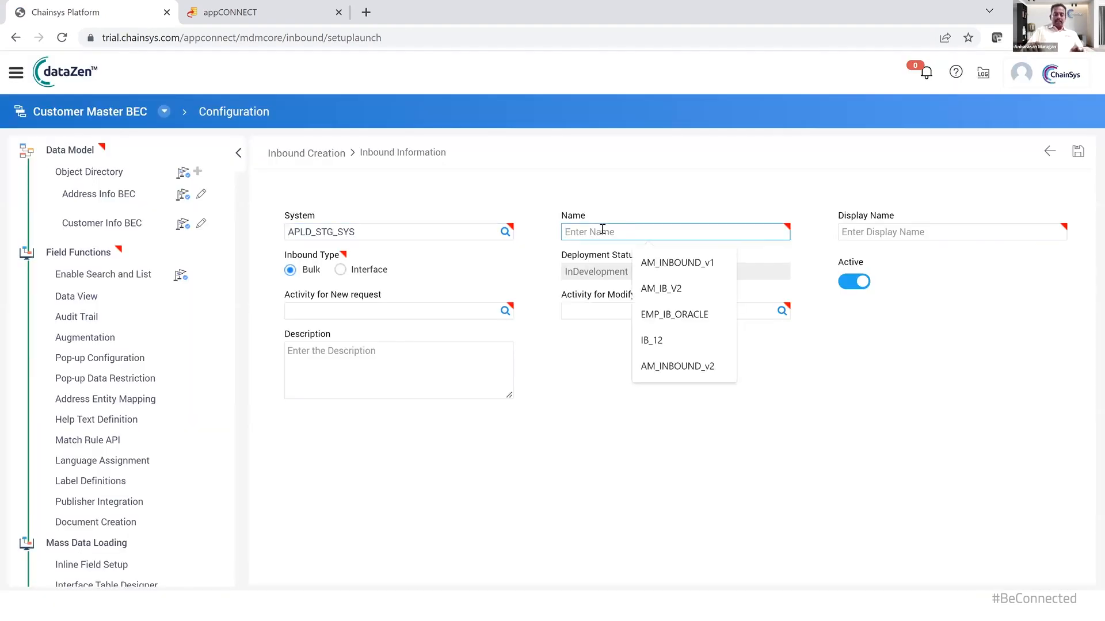
text(Cu)
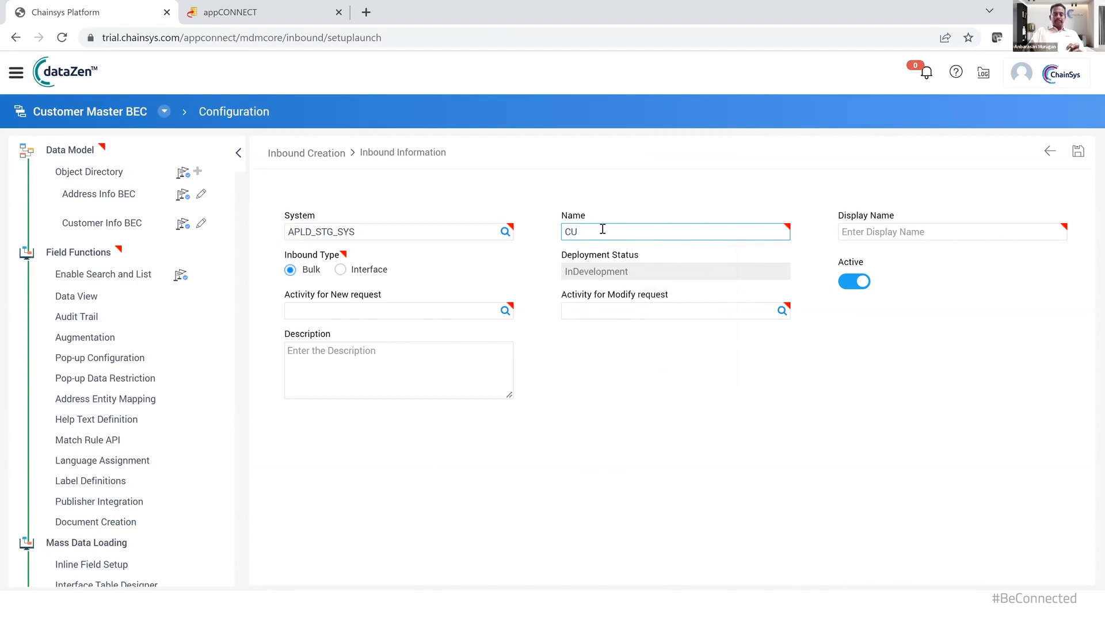
text(stomerInfoB)
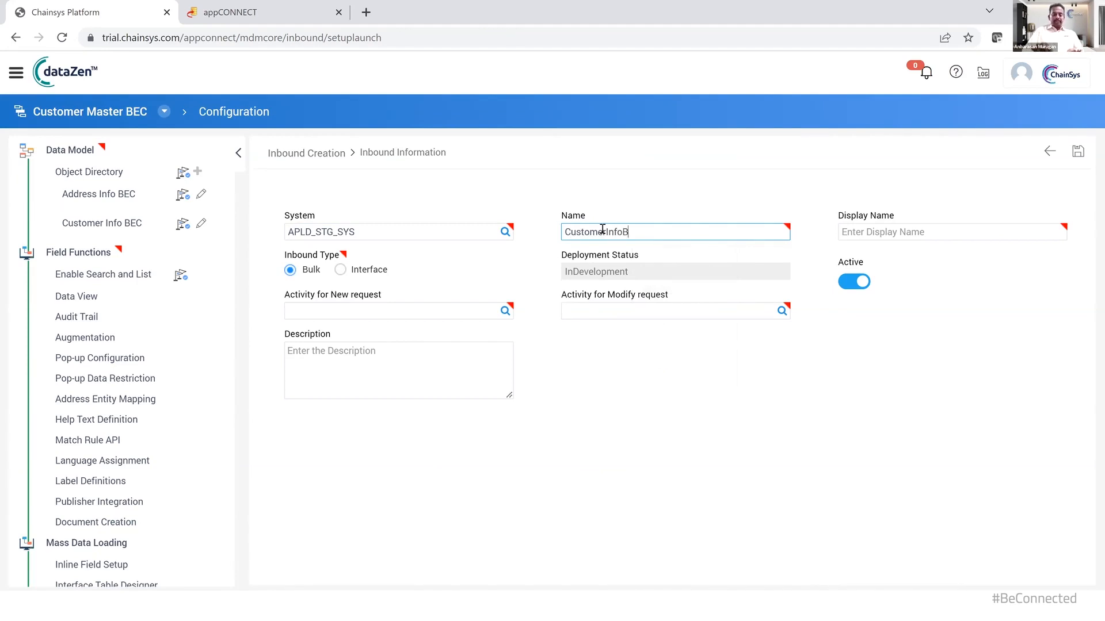
text(EC)
click(920, 229)
text(Custom)
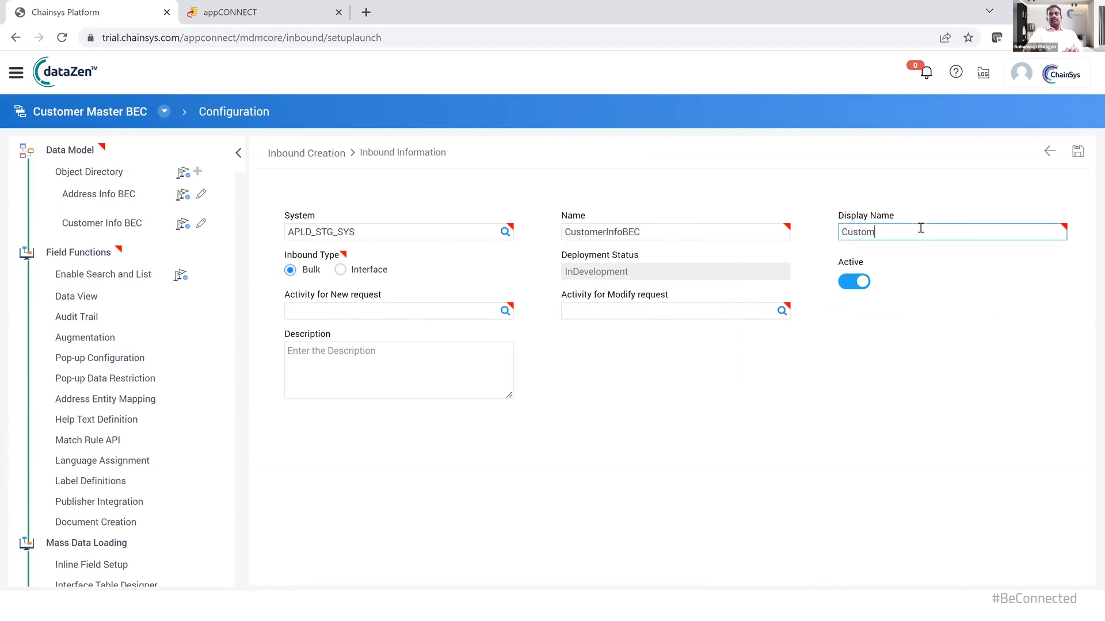
text(er Info)
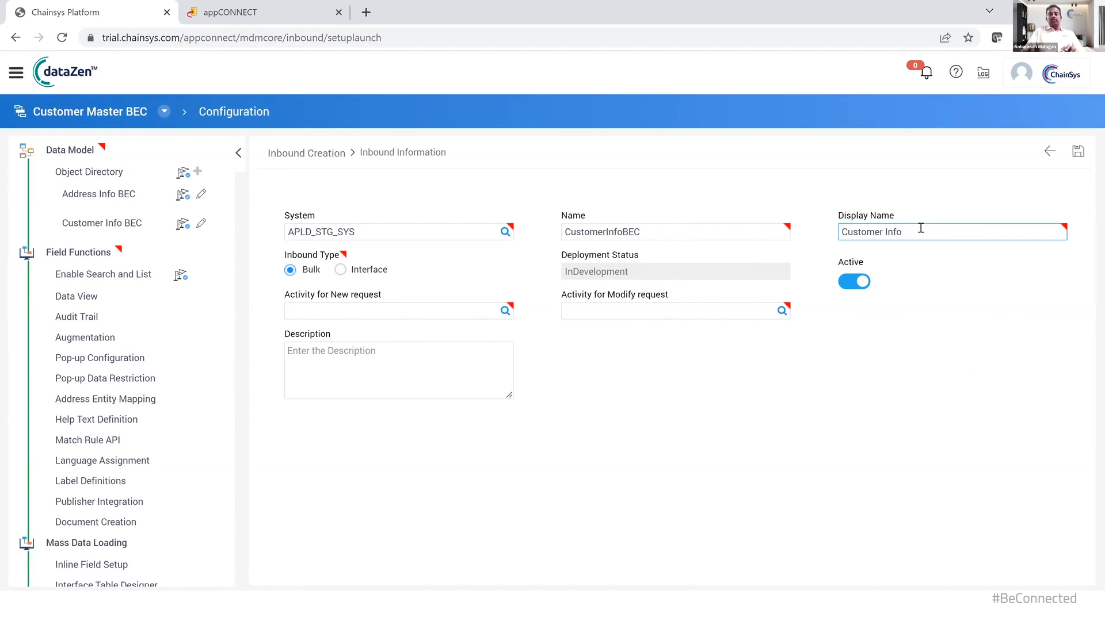
text( BEC)
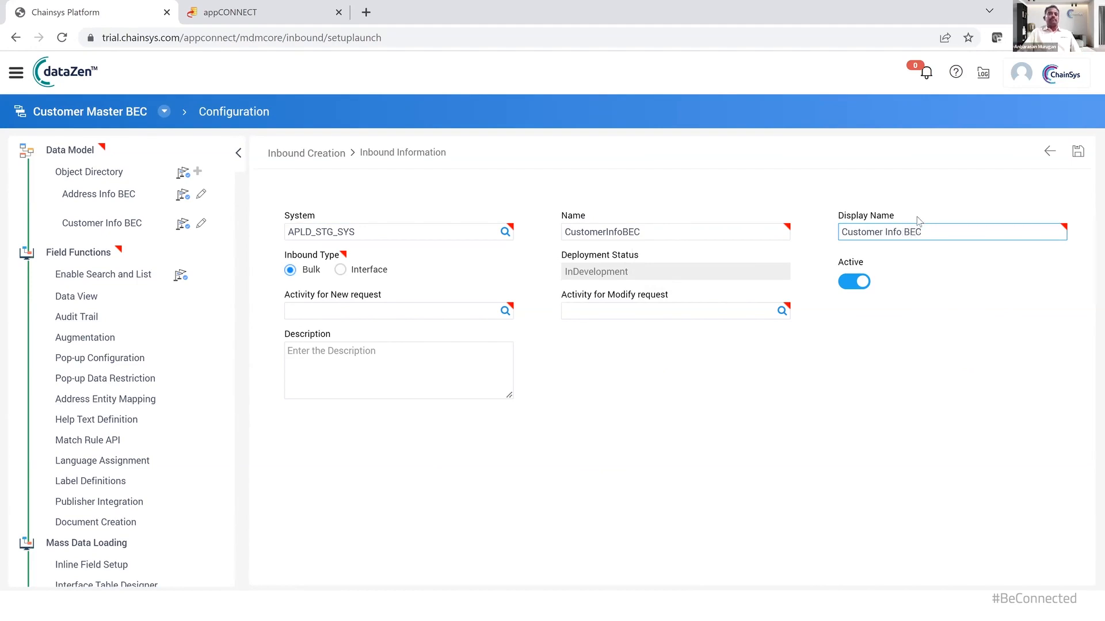
Set the new-request activity to New Request and the modify-request activity to Enrich Customer, and save the inbound
click(470, 307)
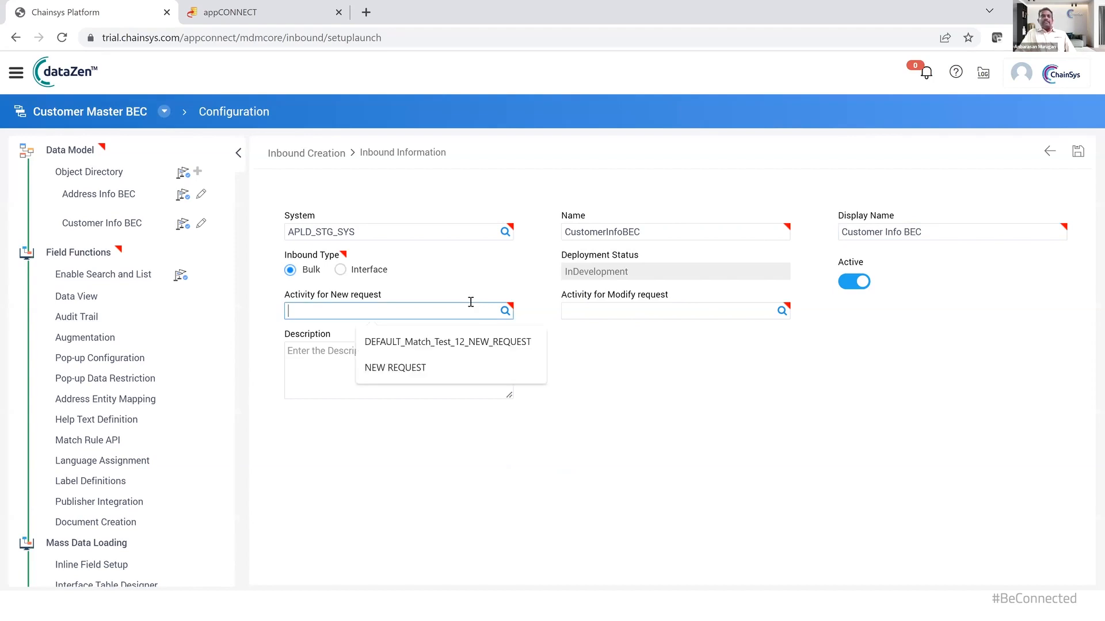
click(584, 316)
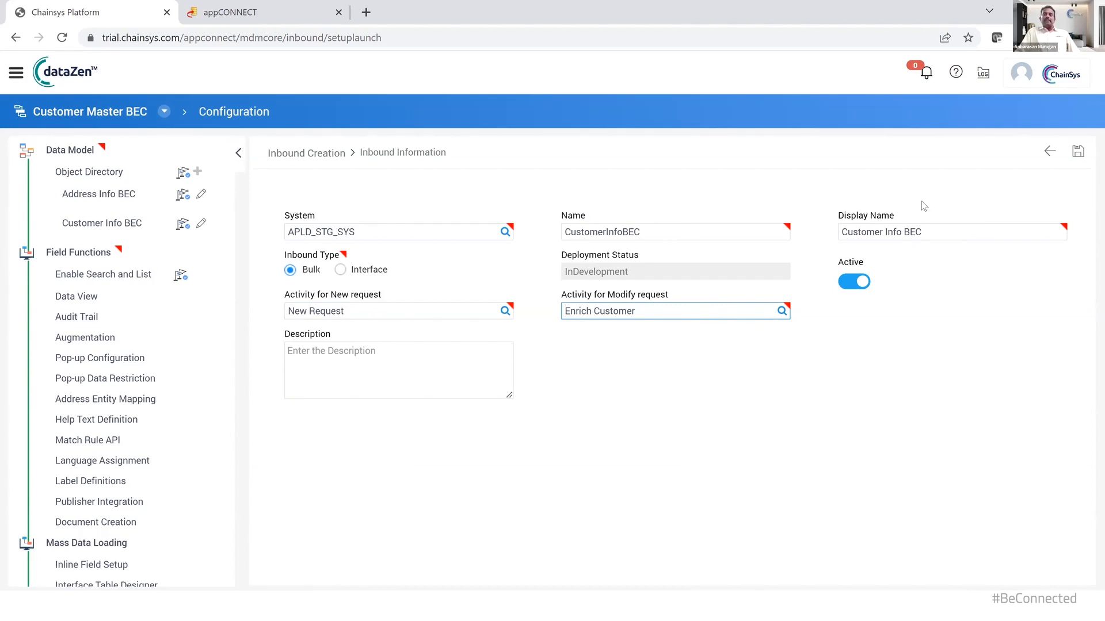
click(1076, 153)
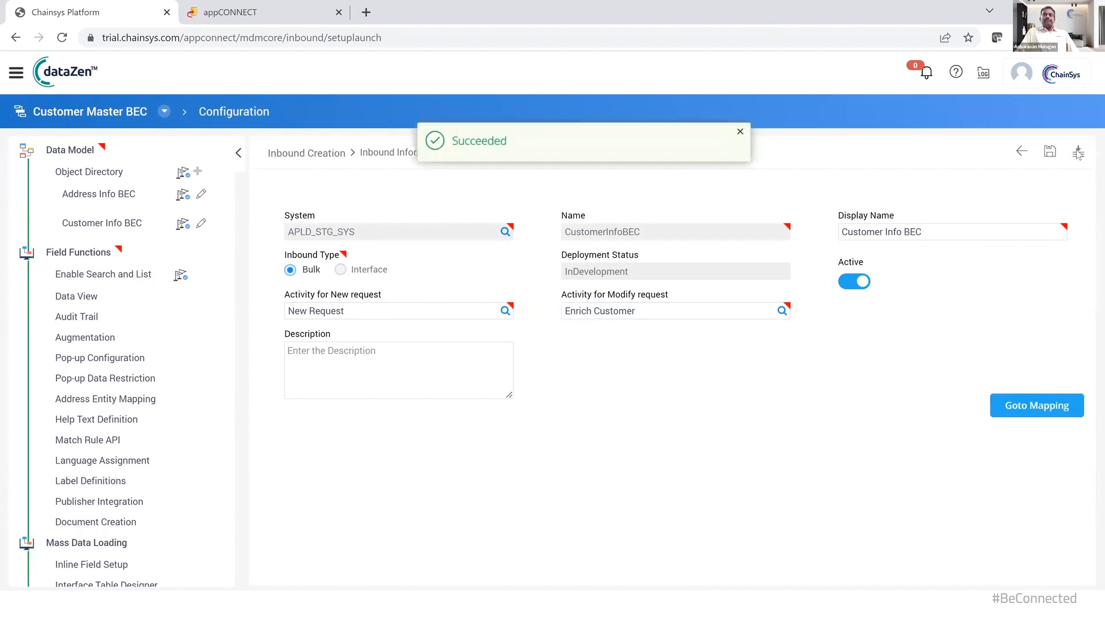
Go to the inbound's mapping and choose the data object Customer_Account_DO as the source for Customer Info BEC
click(1041, 406)
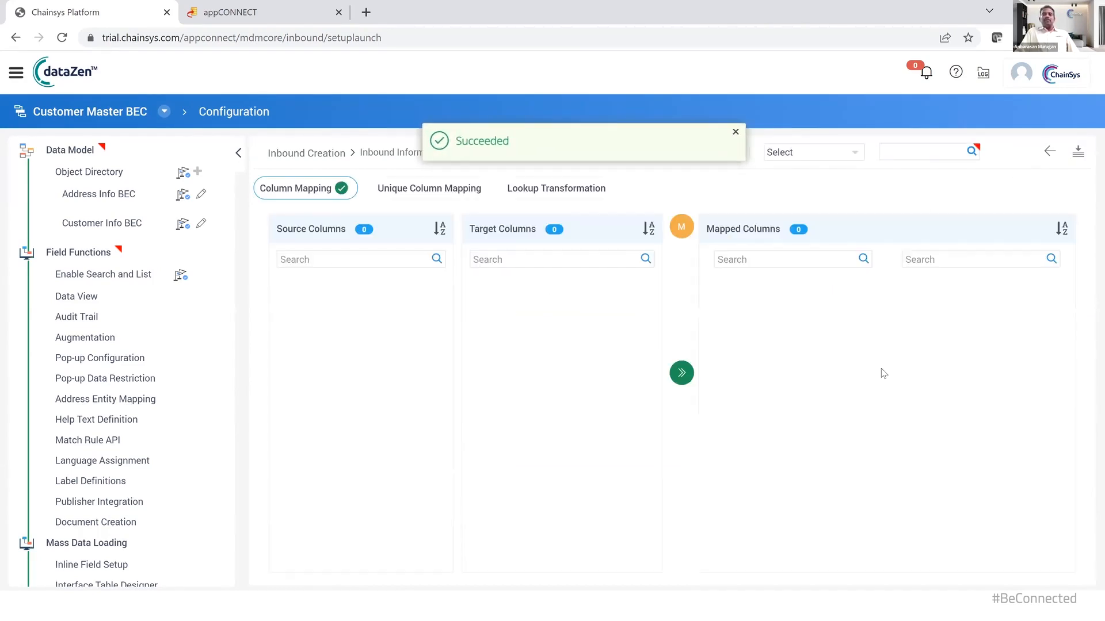
click(735, 131)
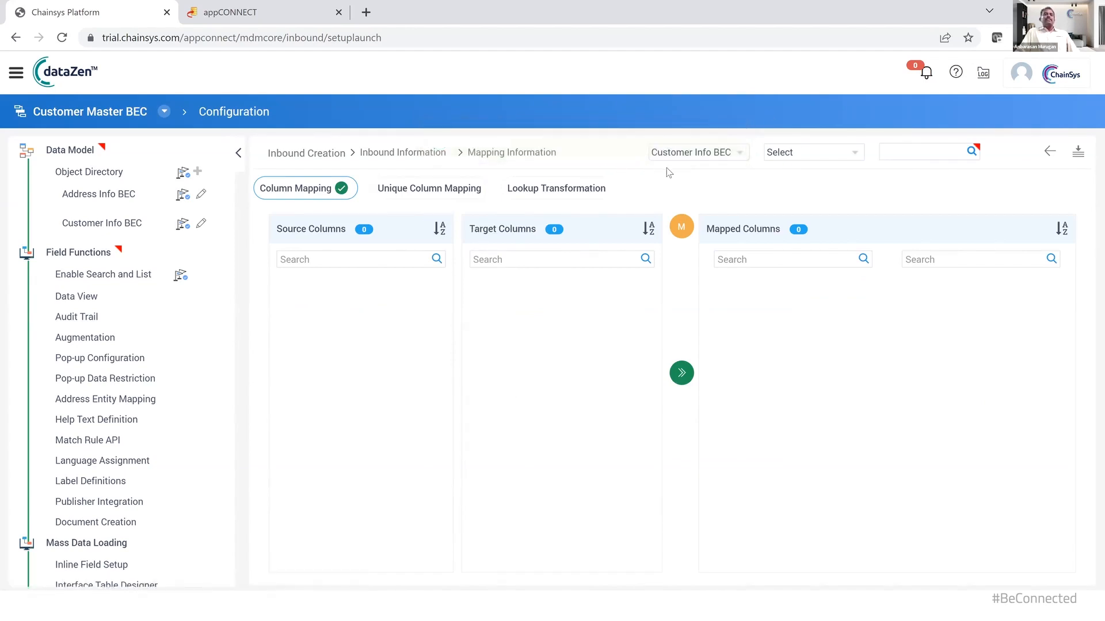
click(790, 153)
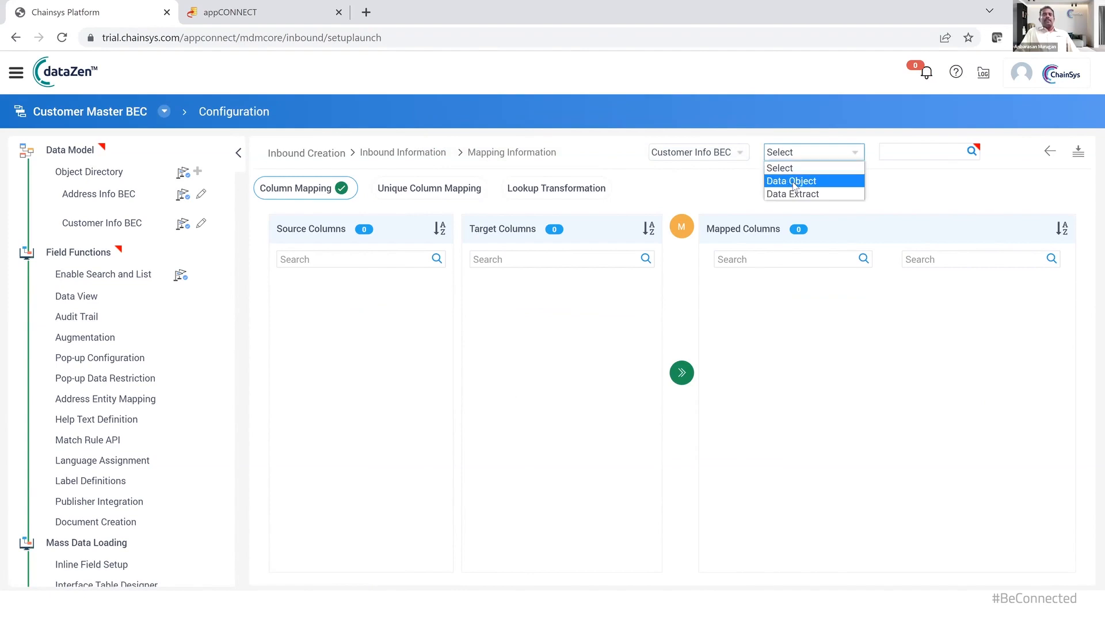
click(793, 182)
click(900, 152)
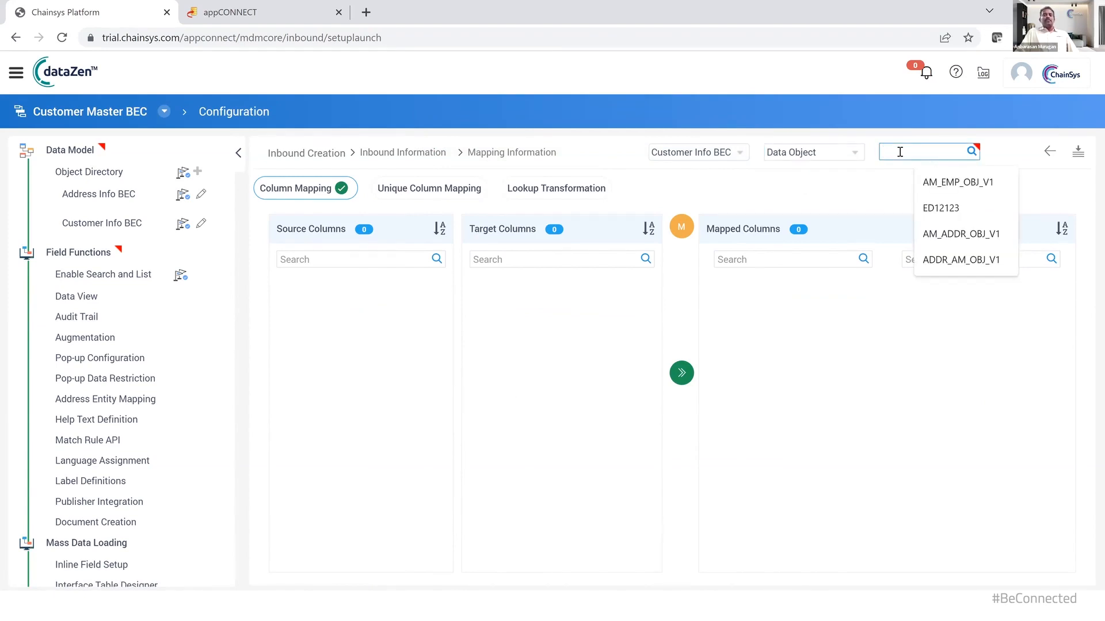
key(Return)
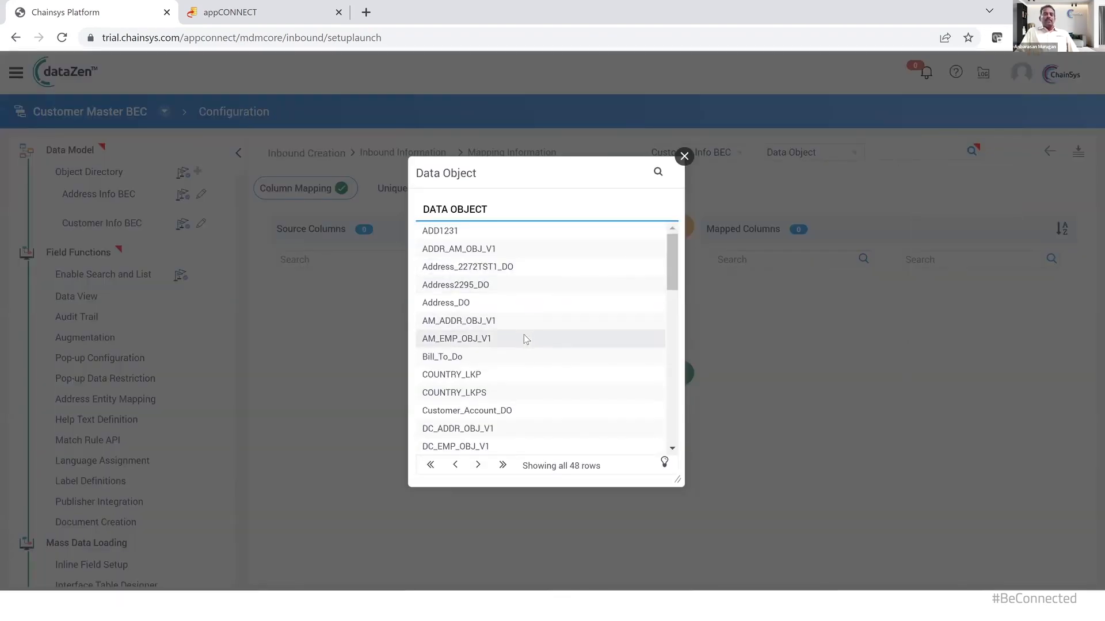
click(506, 413)
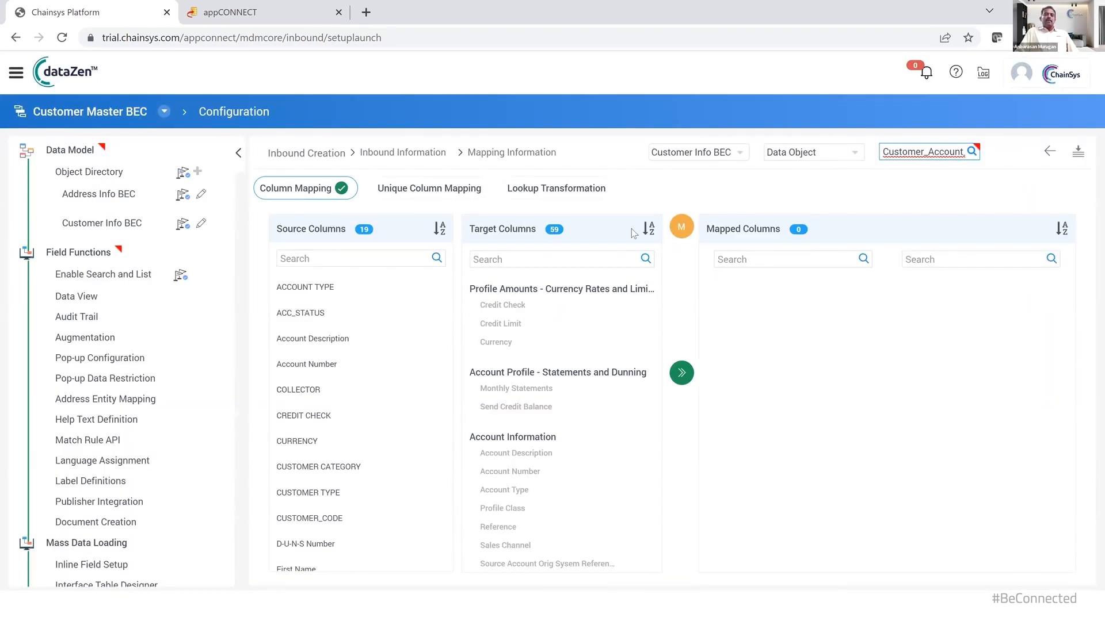
Automatically map the matching source and target columns for Customer Info BEC and review the mapped columns
click(682, 227)
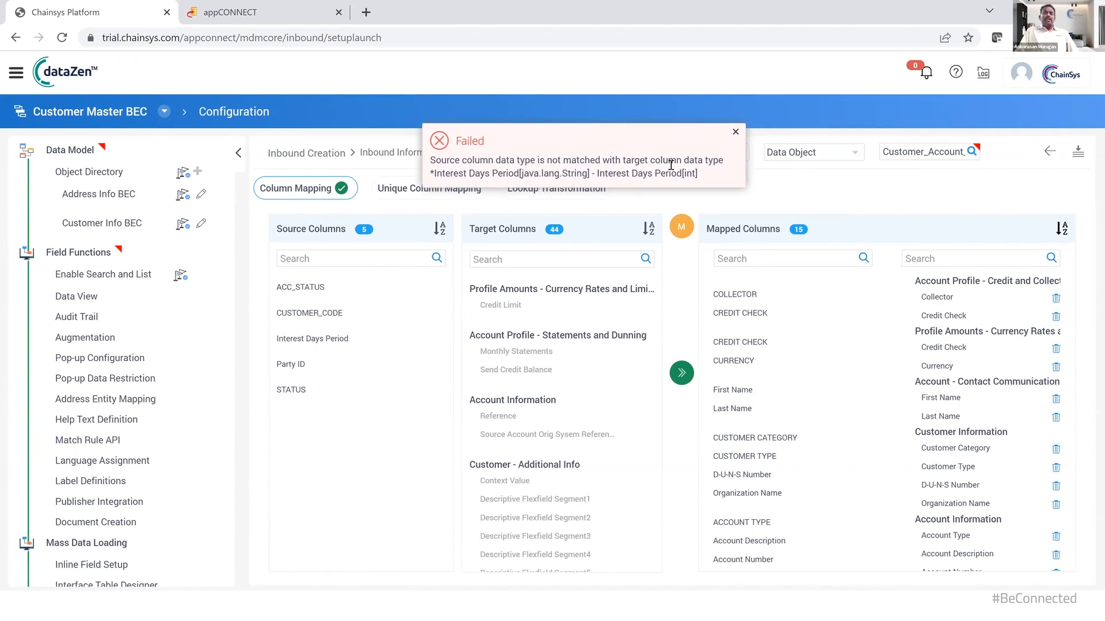
click(735, 132)
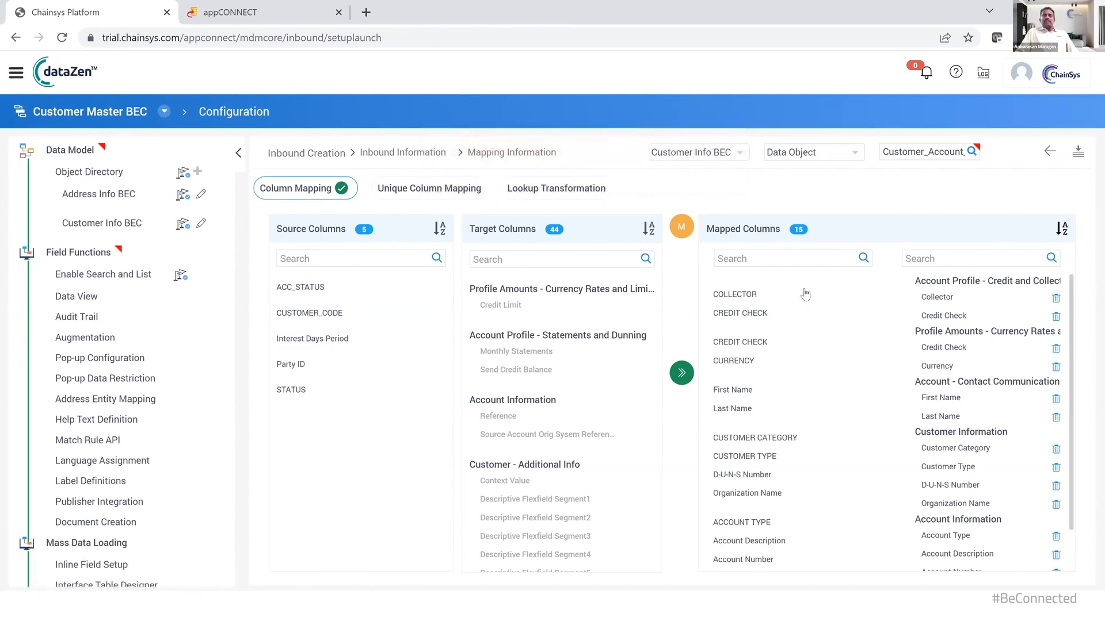
scroll(799, 311, down, 1)
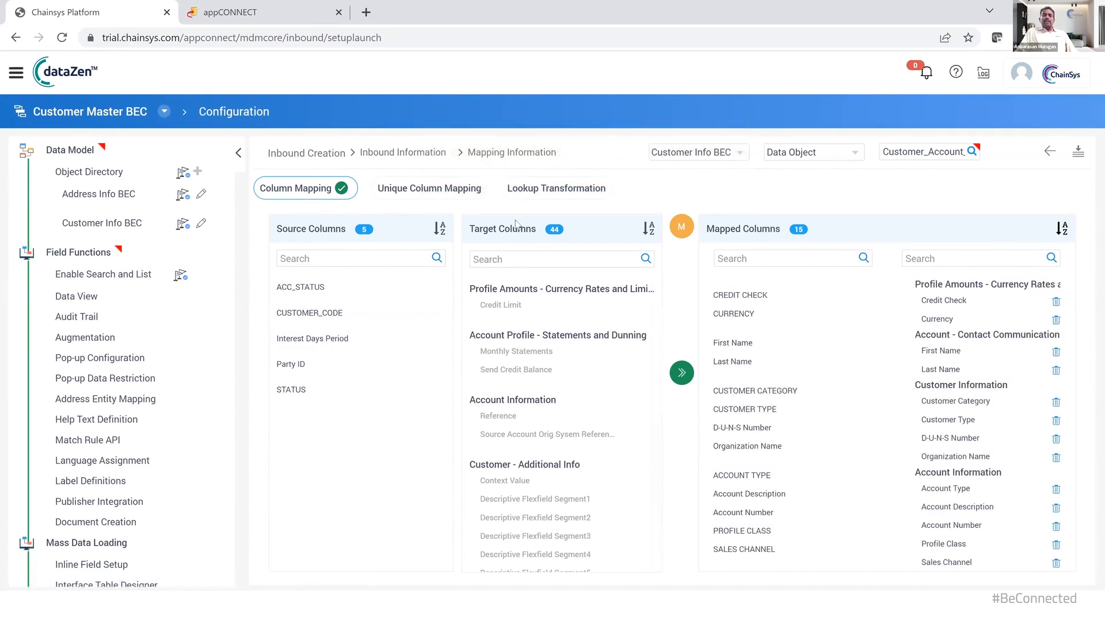
Save Account Number as the unique column for the Customer Info BEC mapping
click(441, 195)
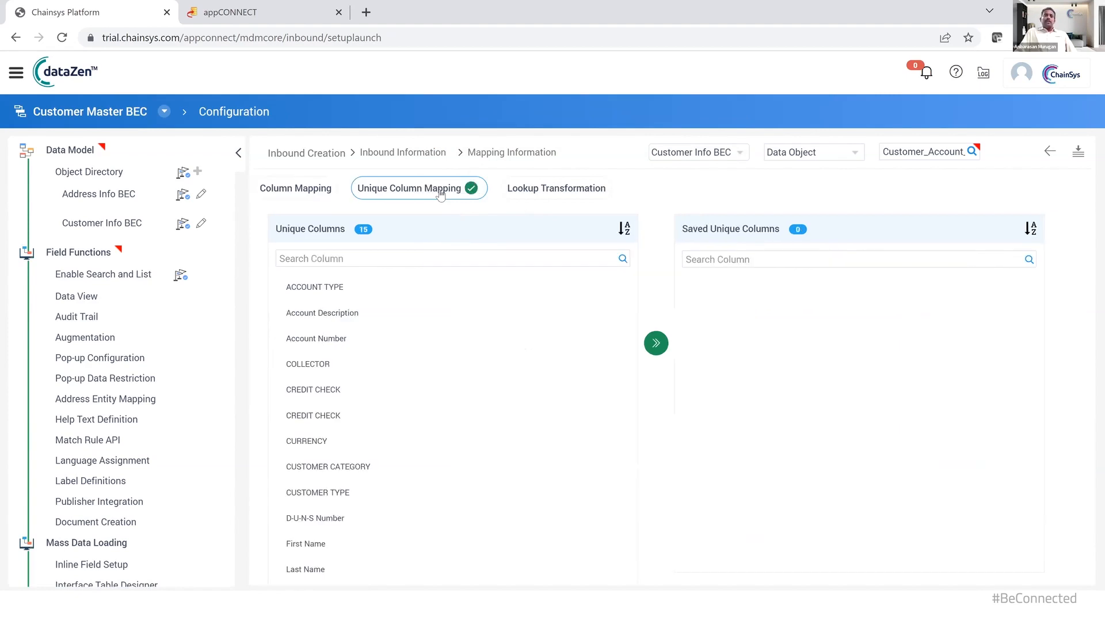
click(410, 345)
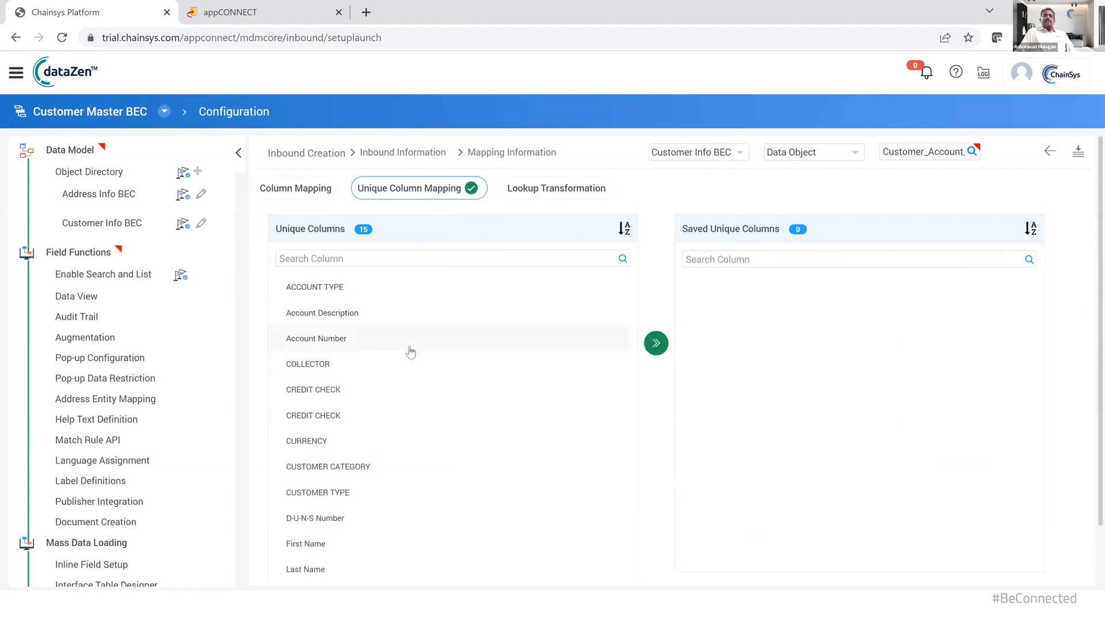
click(655, 344)
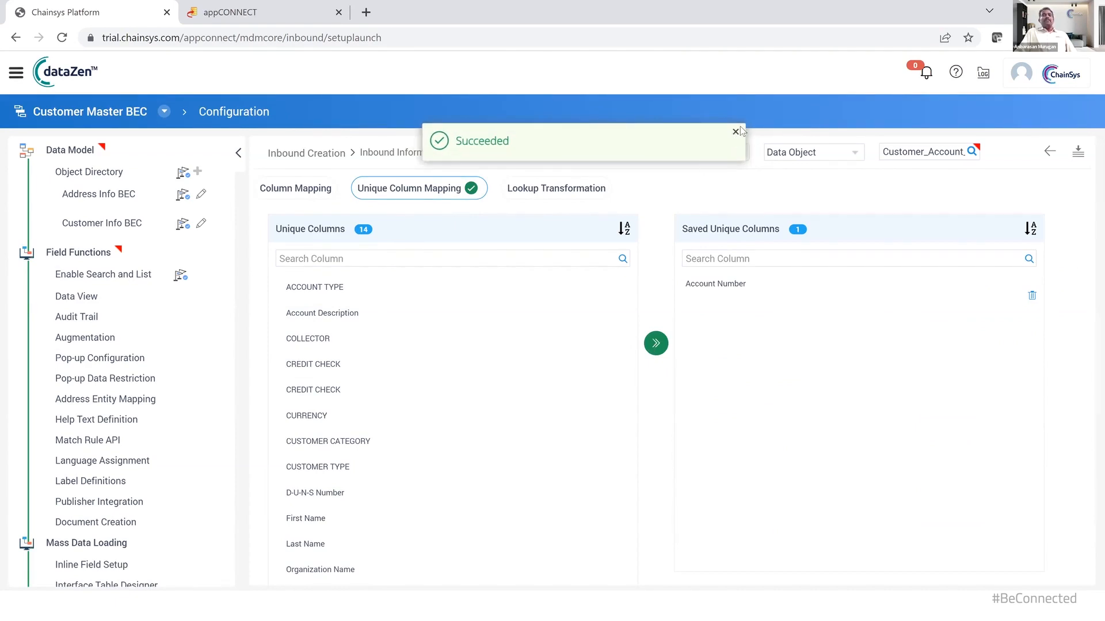
click(735, 132)
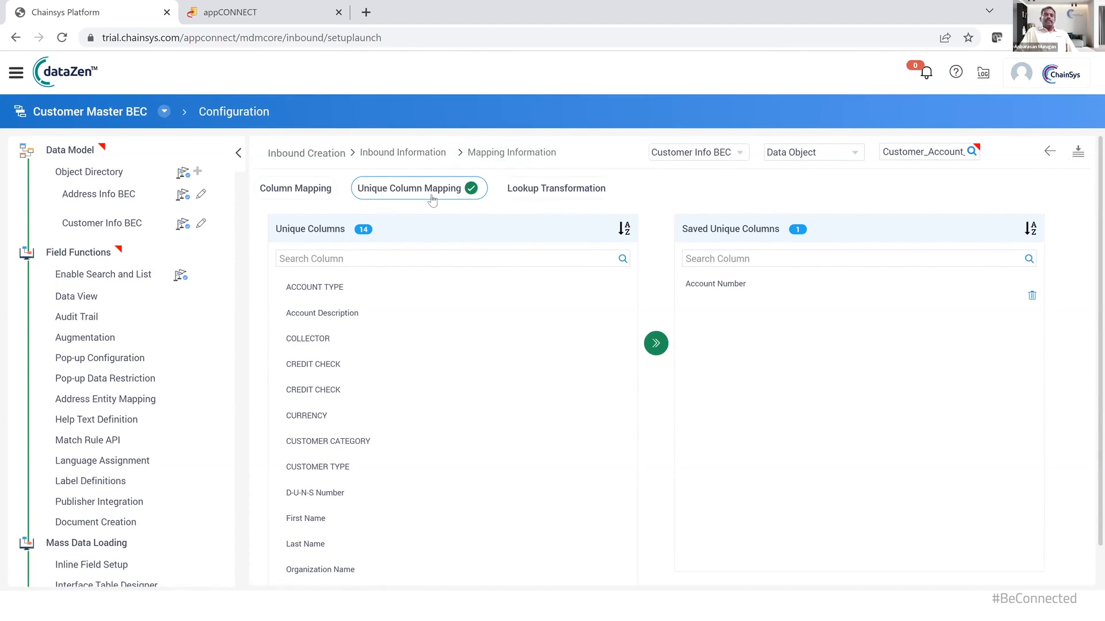
Switch the mapping to Customer_Address_BEC, choose data object Address_DO as its source, and automatically map the matching columns
click(702, 151)
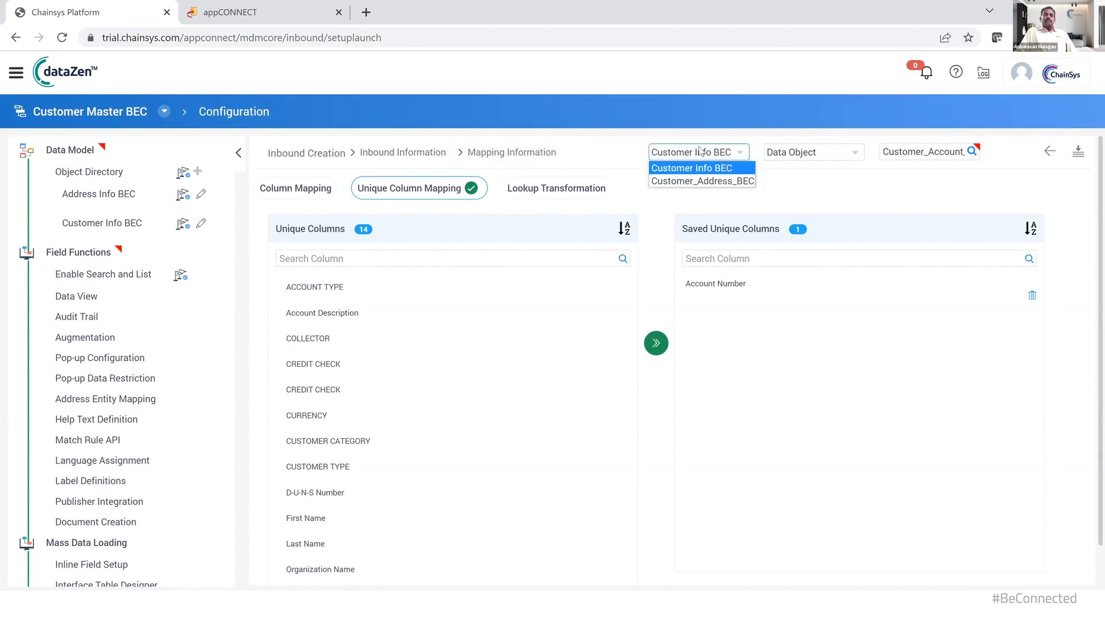
click(703, 181)
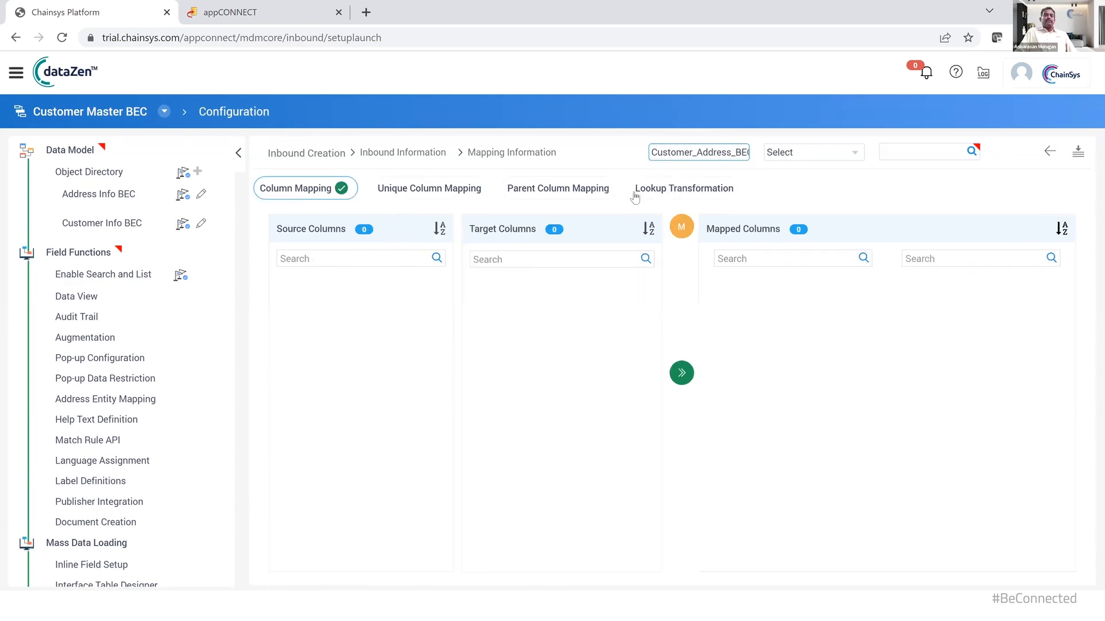
click(854, 154)
click(837, 181)
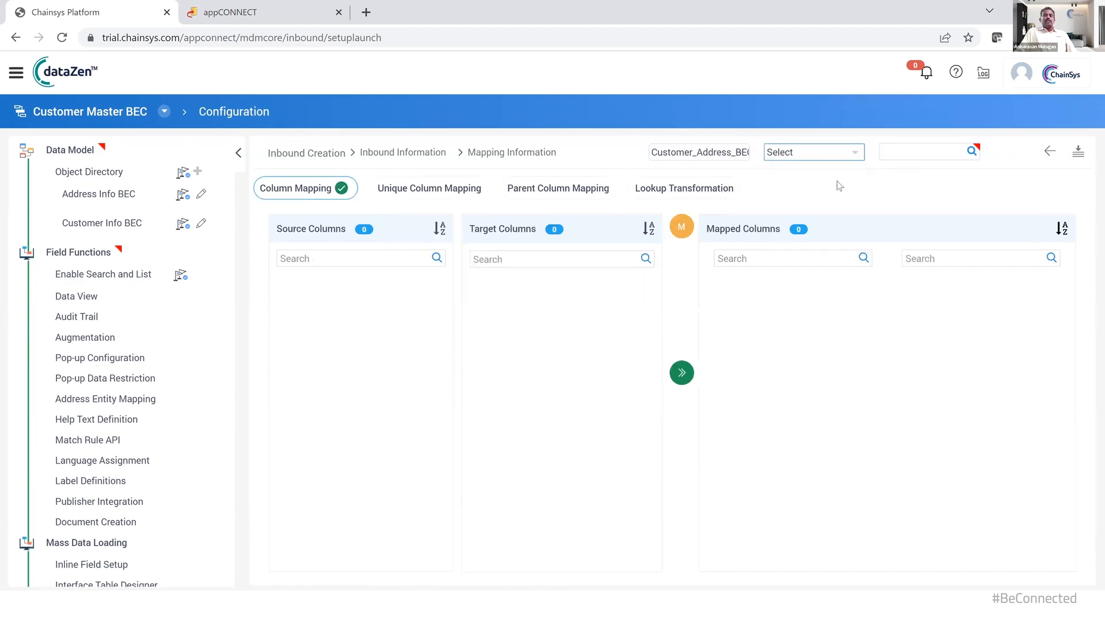
click(889, 160)
click(971, 151)
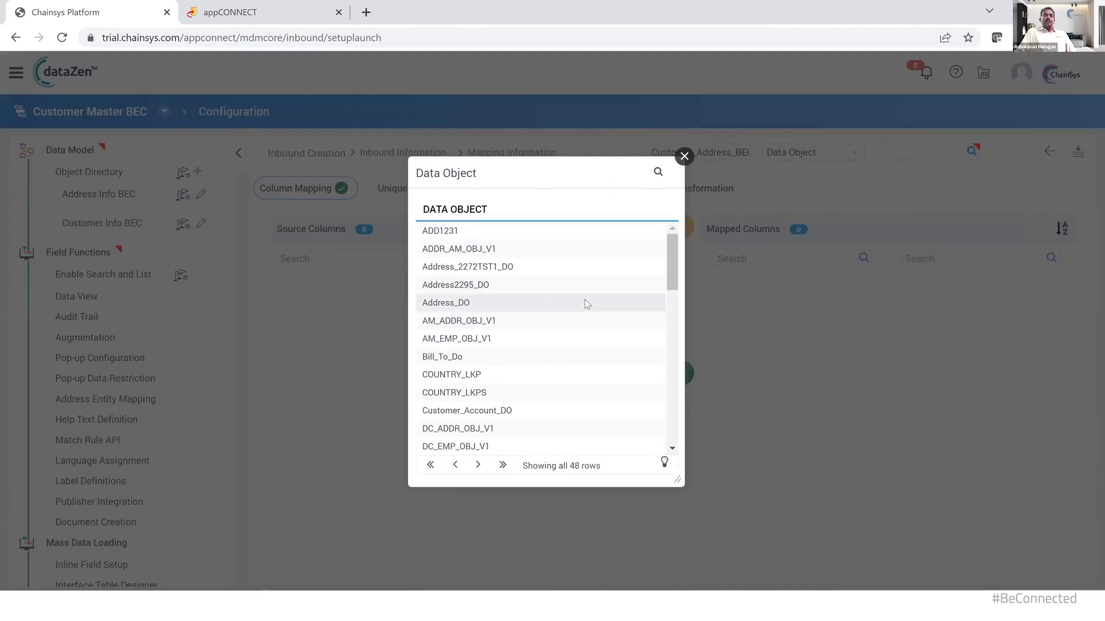
click(584, 303)
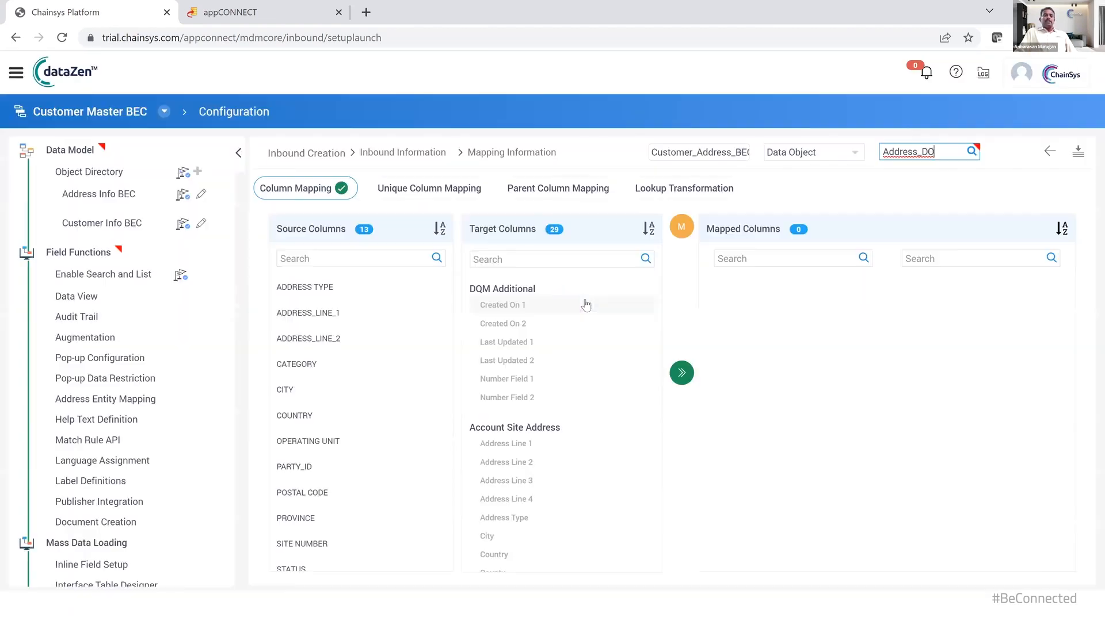
click(681, 230)
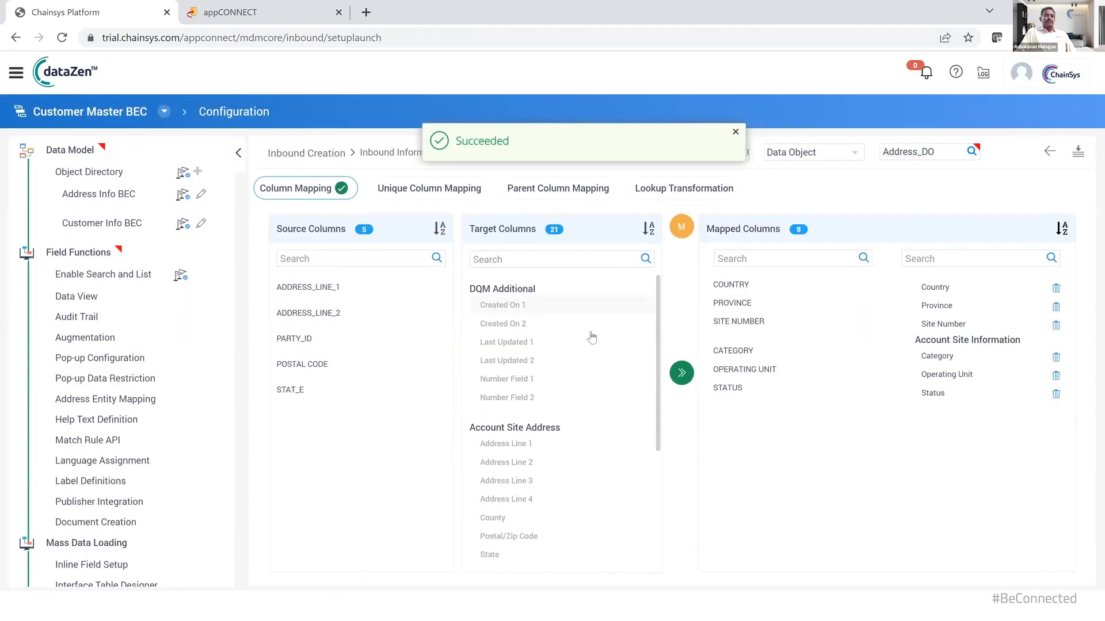
Map source columns ADDRESS_LINE_1 and ADDRESS_LINE_2 to target columns Address Line 1 and Address Line 2 for Customer_Address_BEC
click(533, 452)
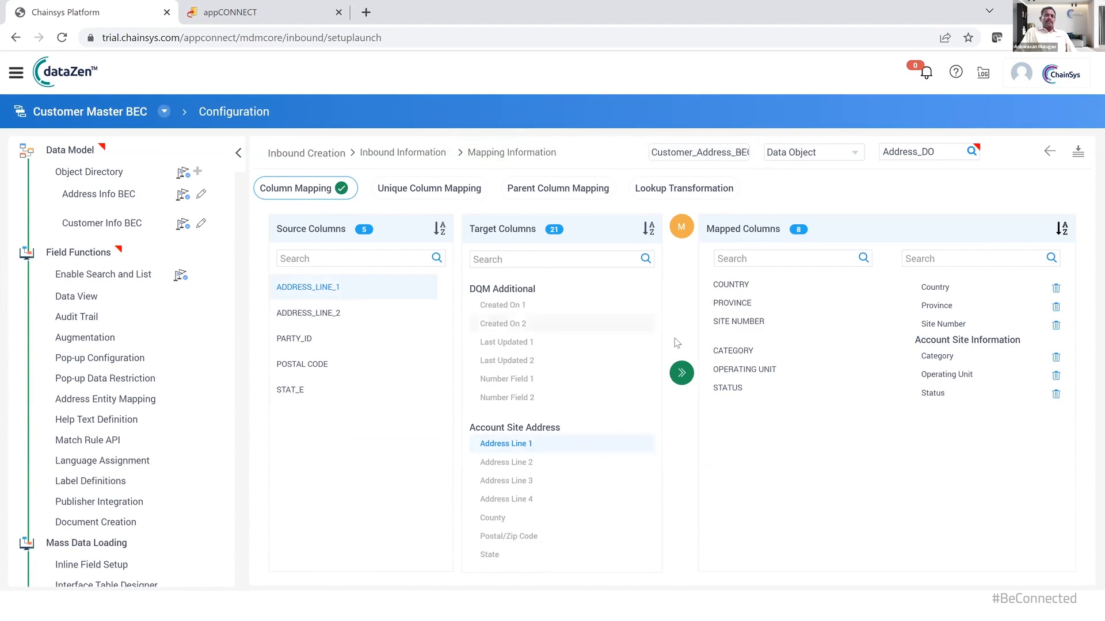
click(677, 382)
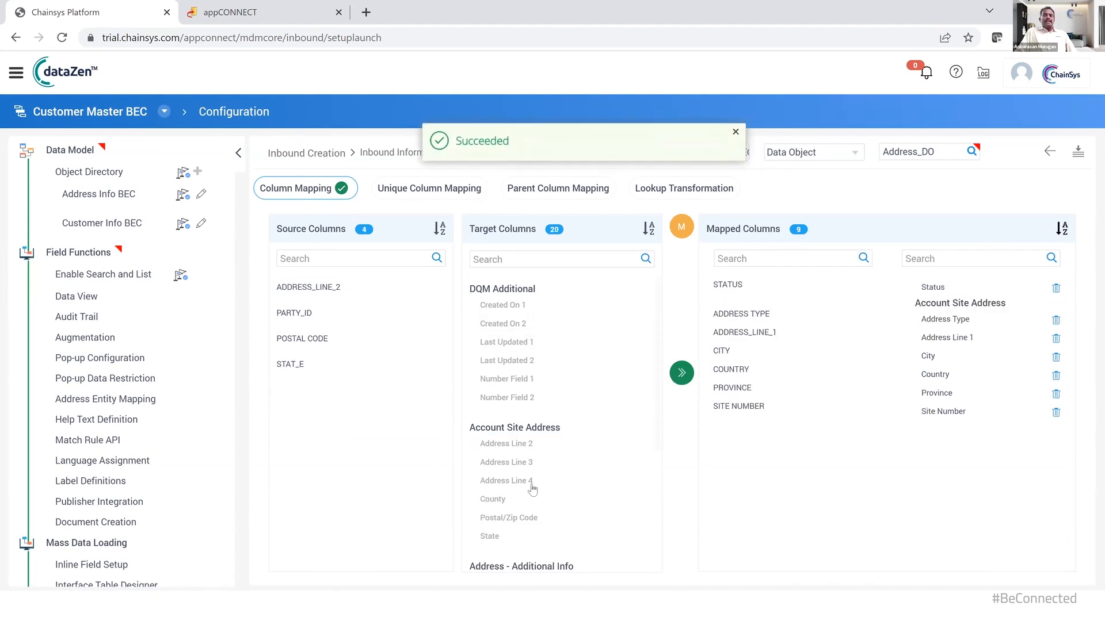
click(520, 447)
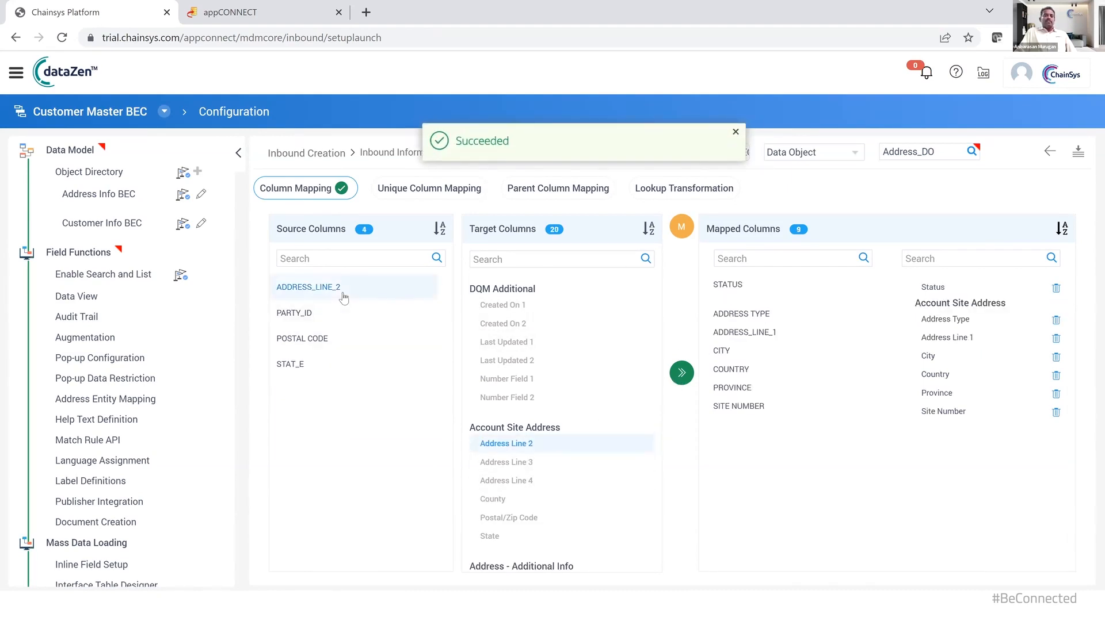
click(681, 373)
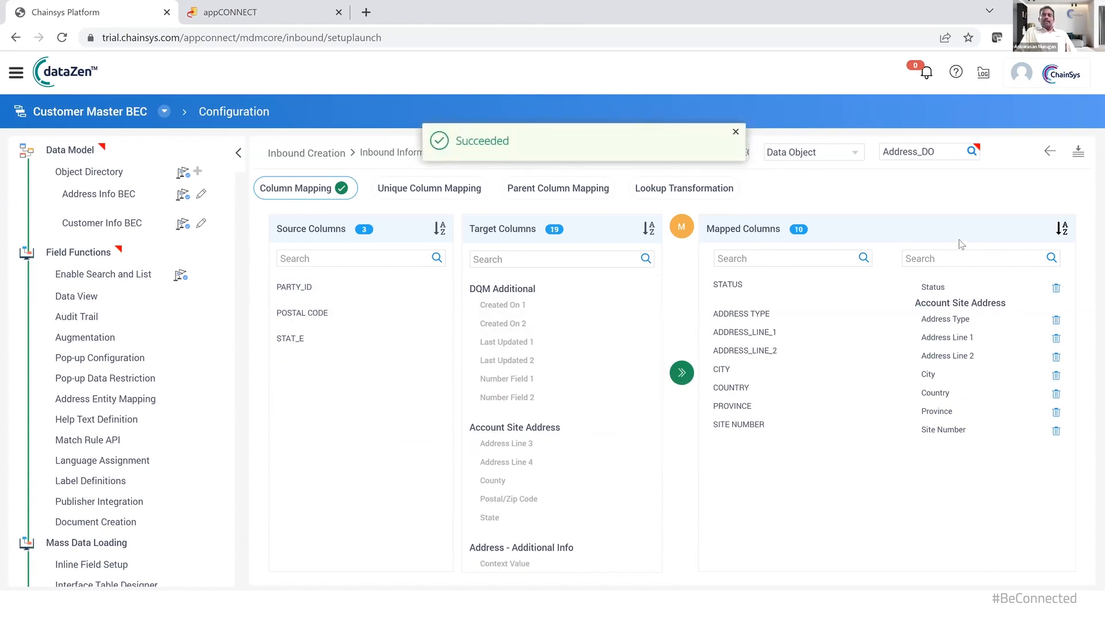
Save SITE NUMBER as the unique column and map PARTY_ID to the parent column Account Number for Customer_Address_BEC
click(450, 200)
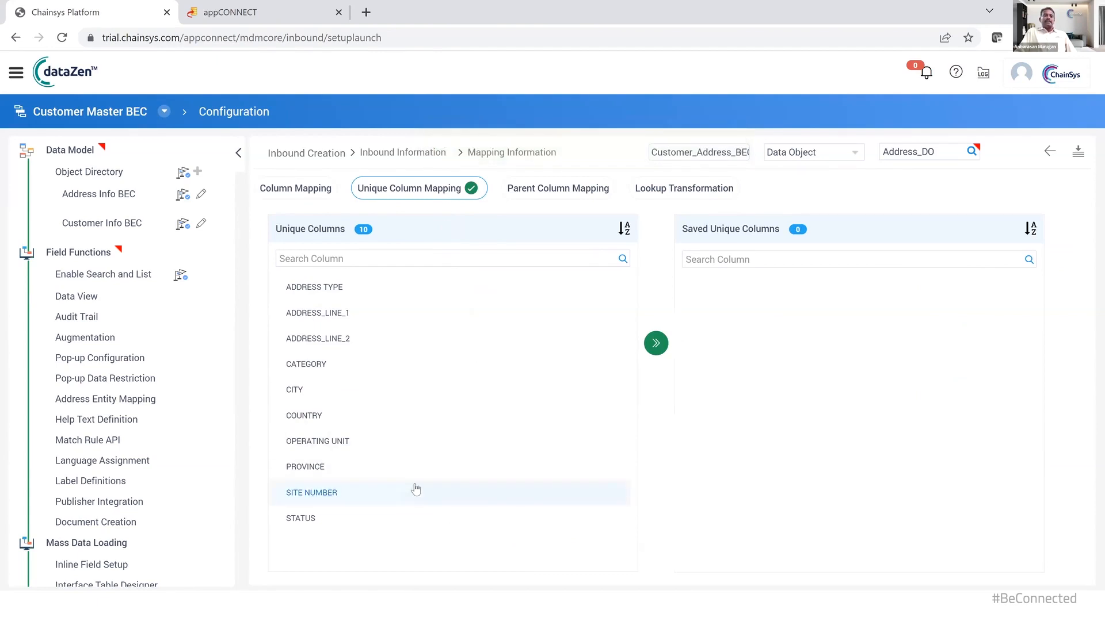
click(655, 342)
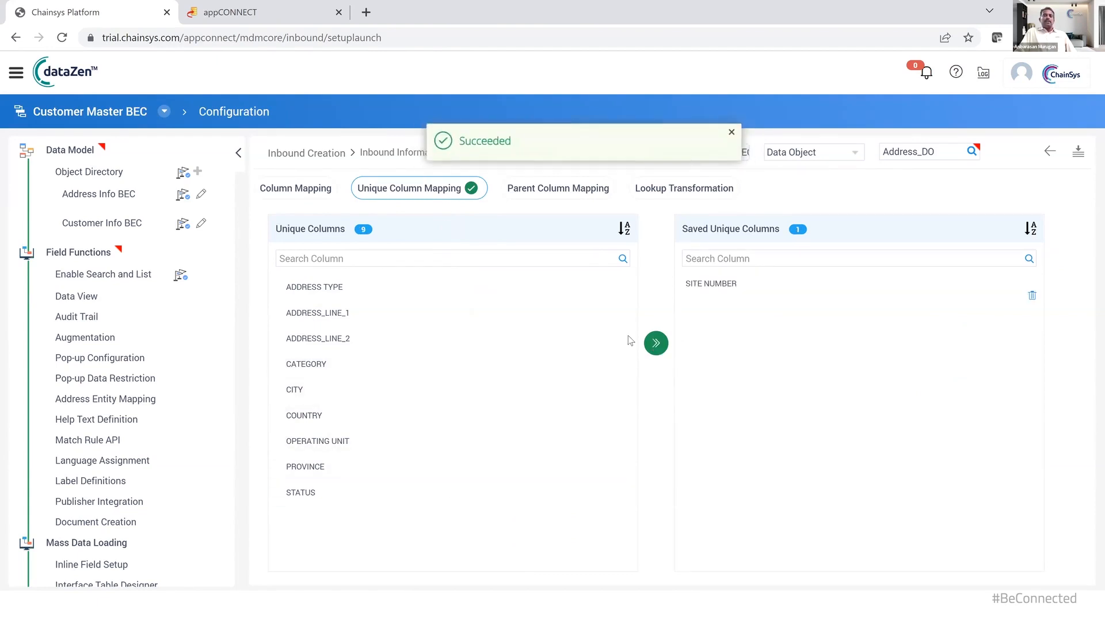
click(538, 191)
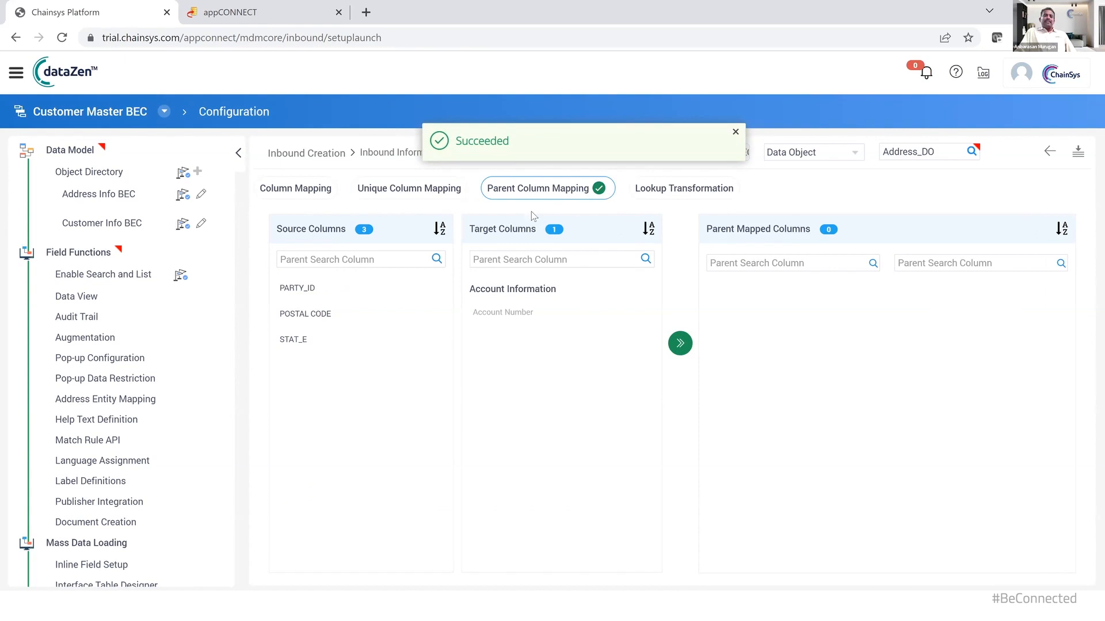
click(348, 295)
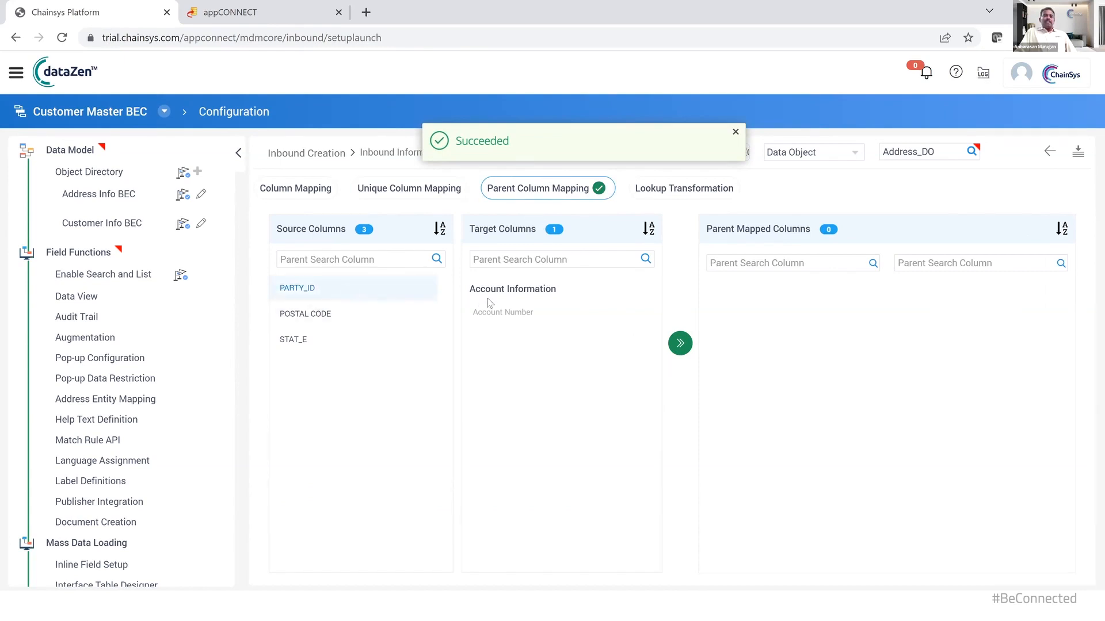
click(495, 312)
click(678, 345)
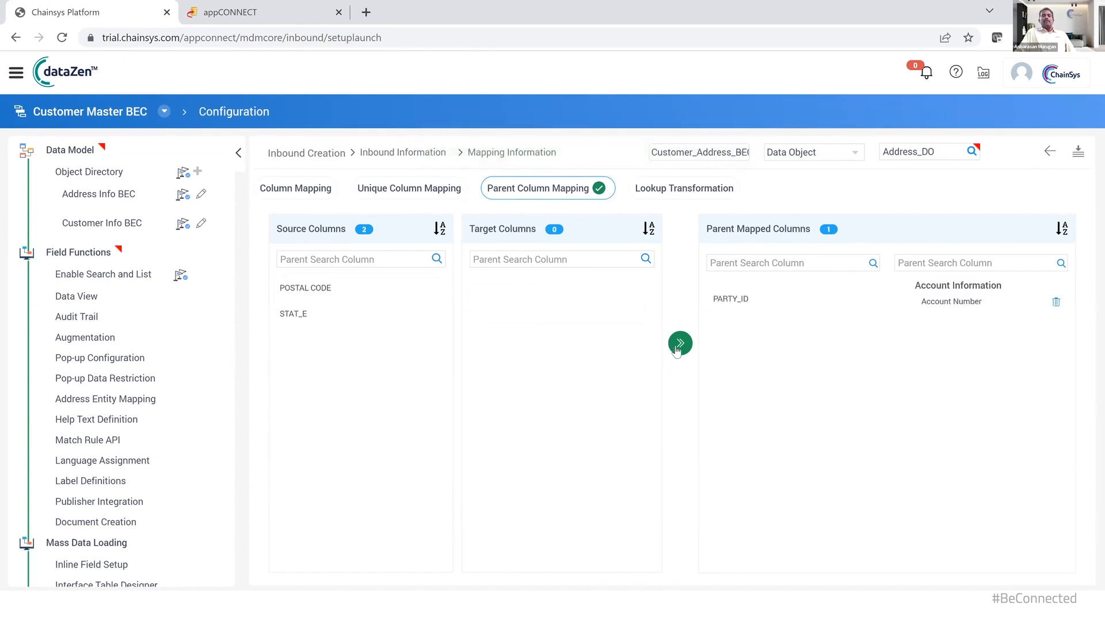
click(735, 133)
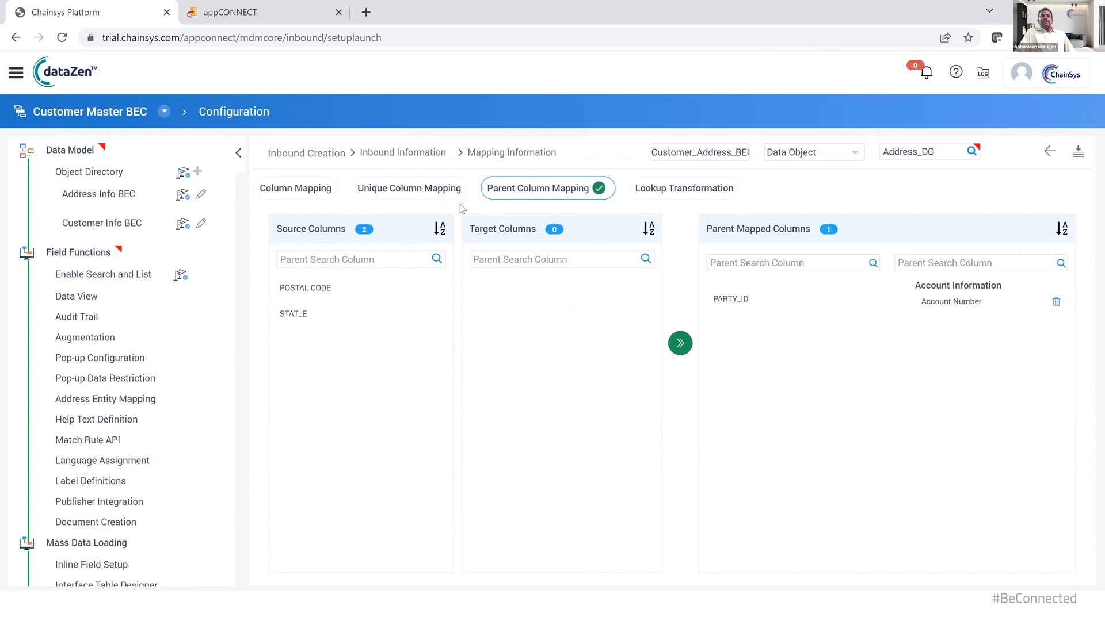
Build the completed inbound mapping and return to the list of inbounds
click(1079, 158)
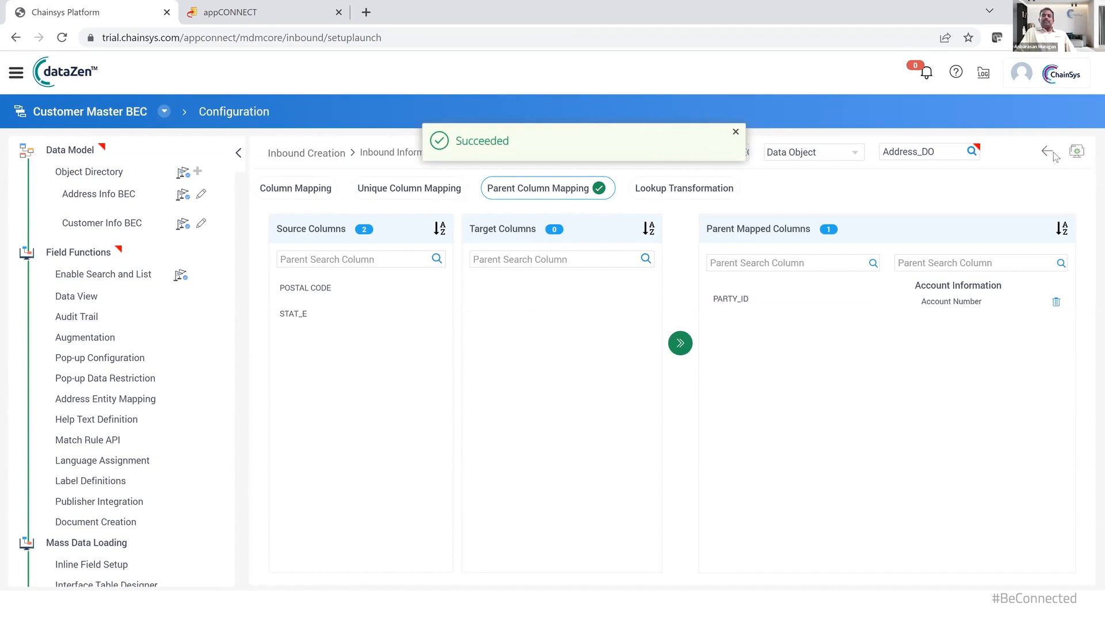
click(1051, 154)
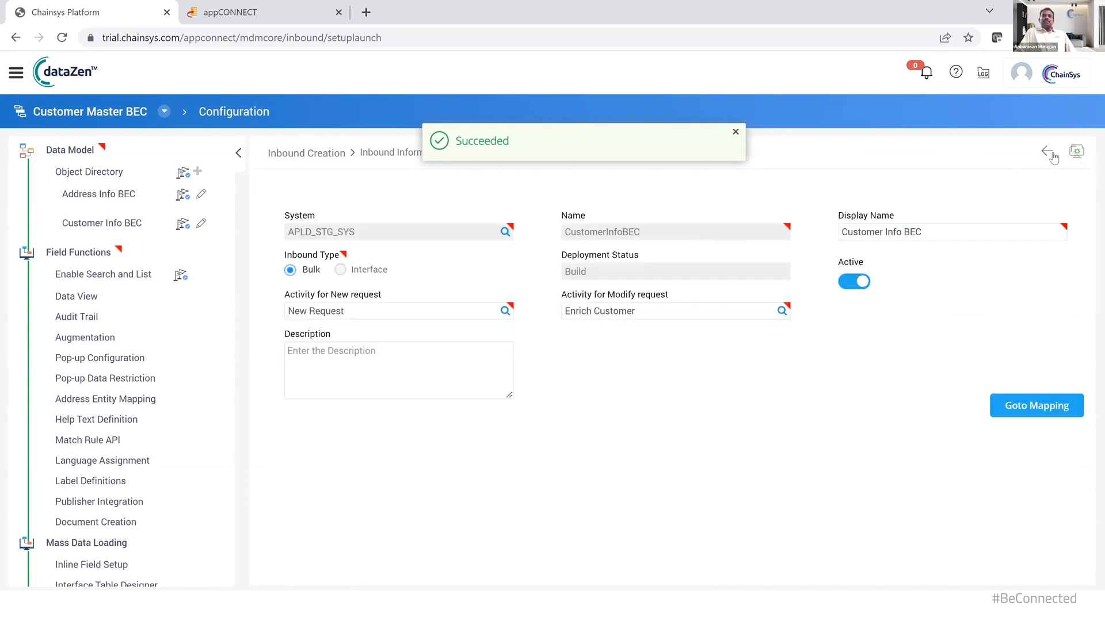
click(1051, 154)
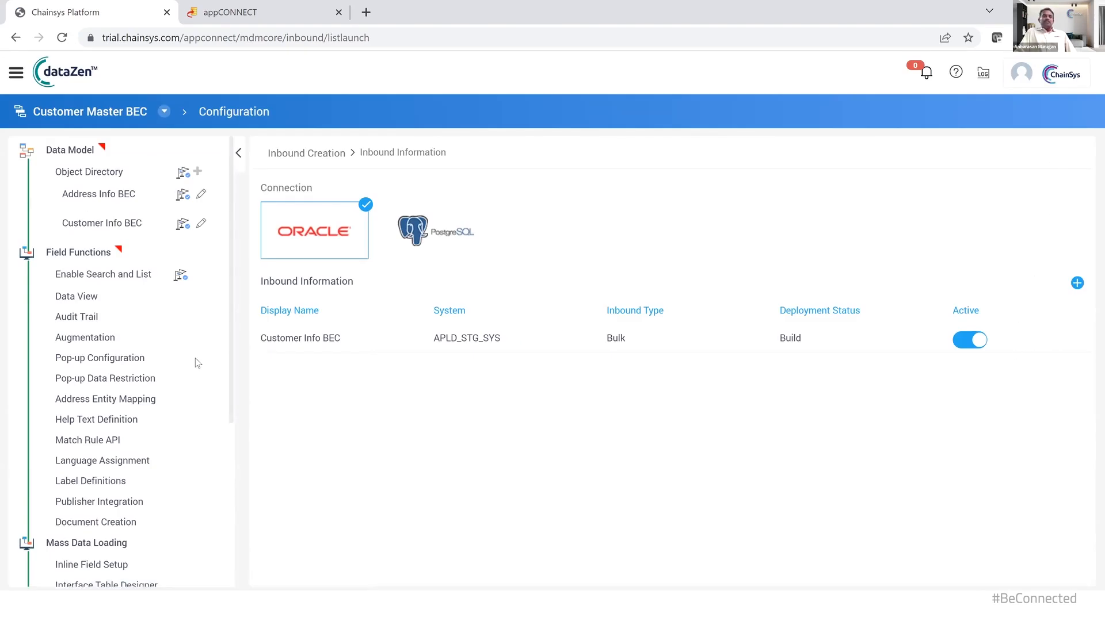
Examine the outbound views, including the fields of MH_361_V and the options for building and deployment status
scroll(173, 402, down, 5)
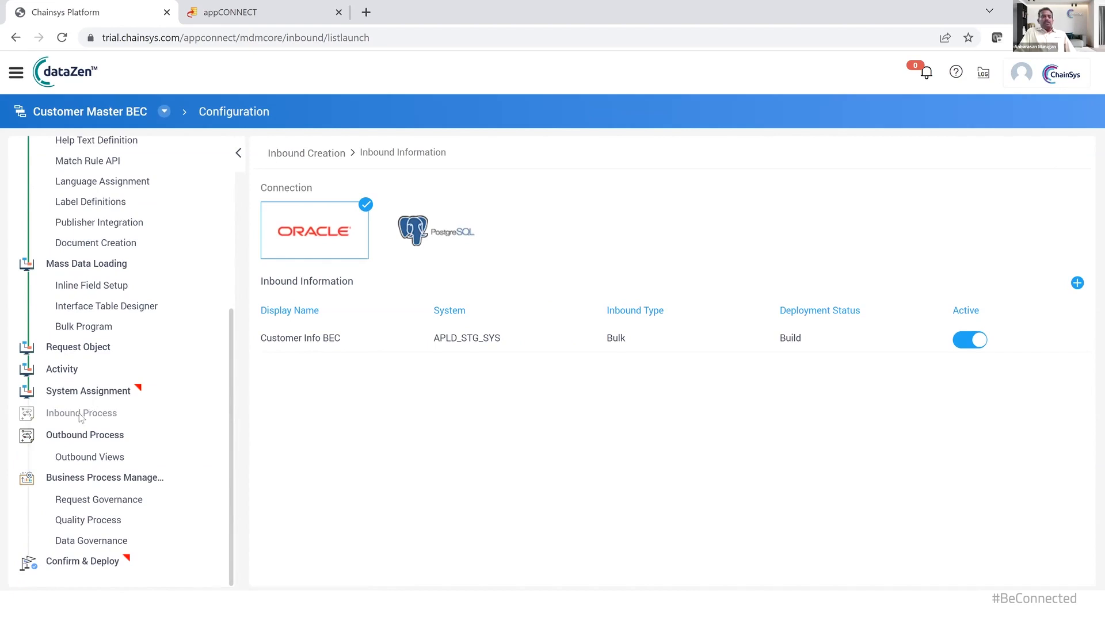
click(78, 459)
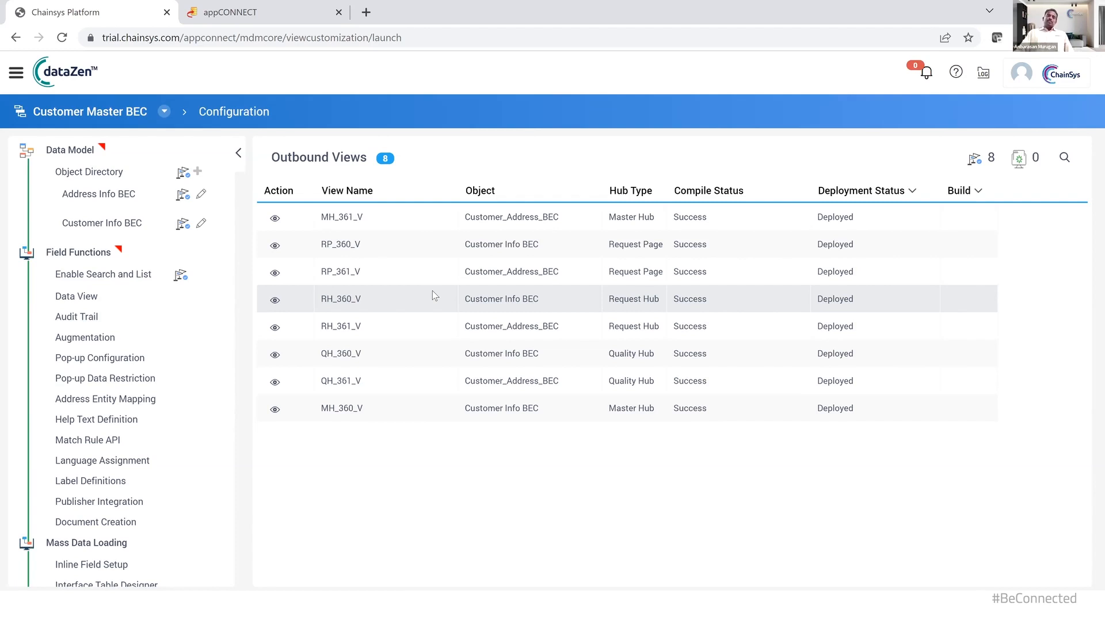
click(275, 219)
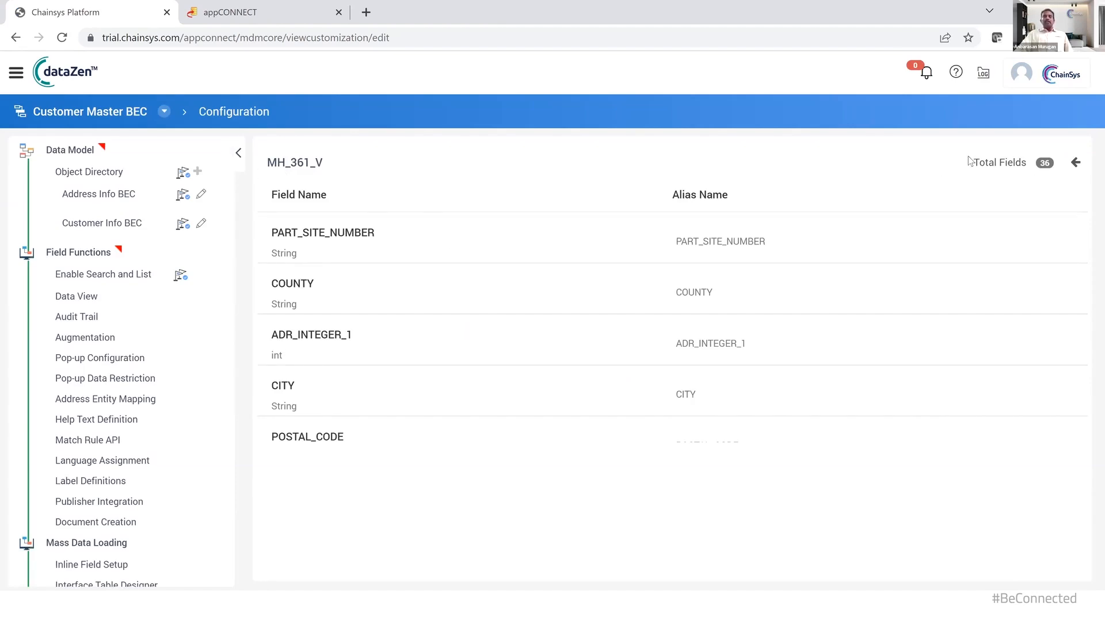
click(1073, 168)
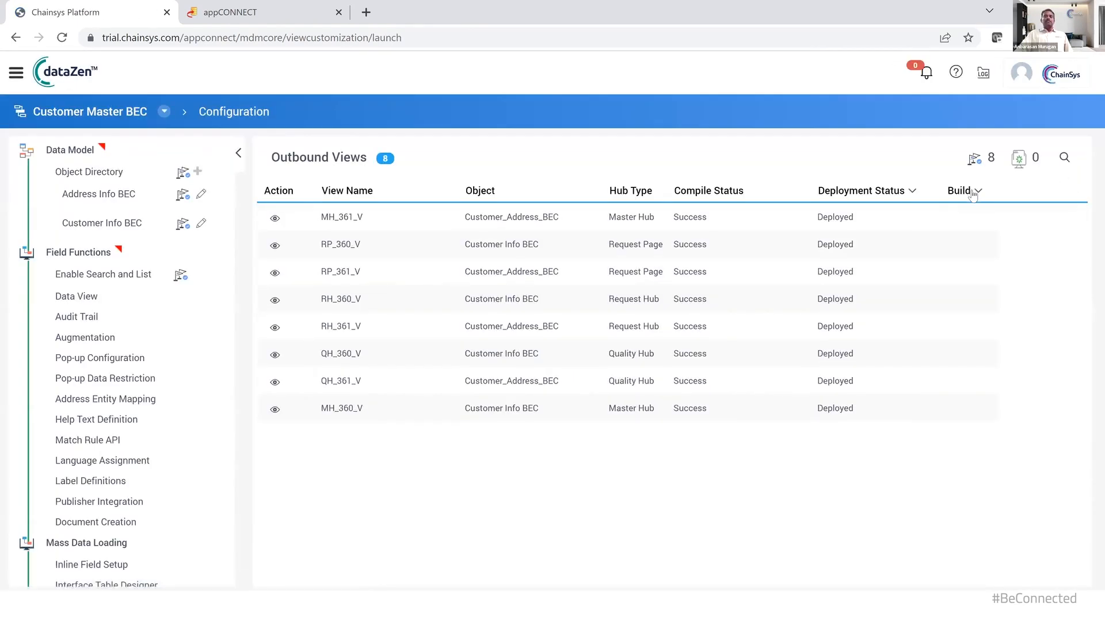
click(972, 195)
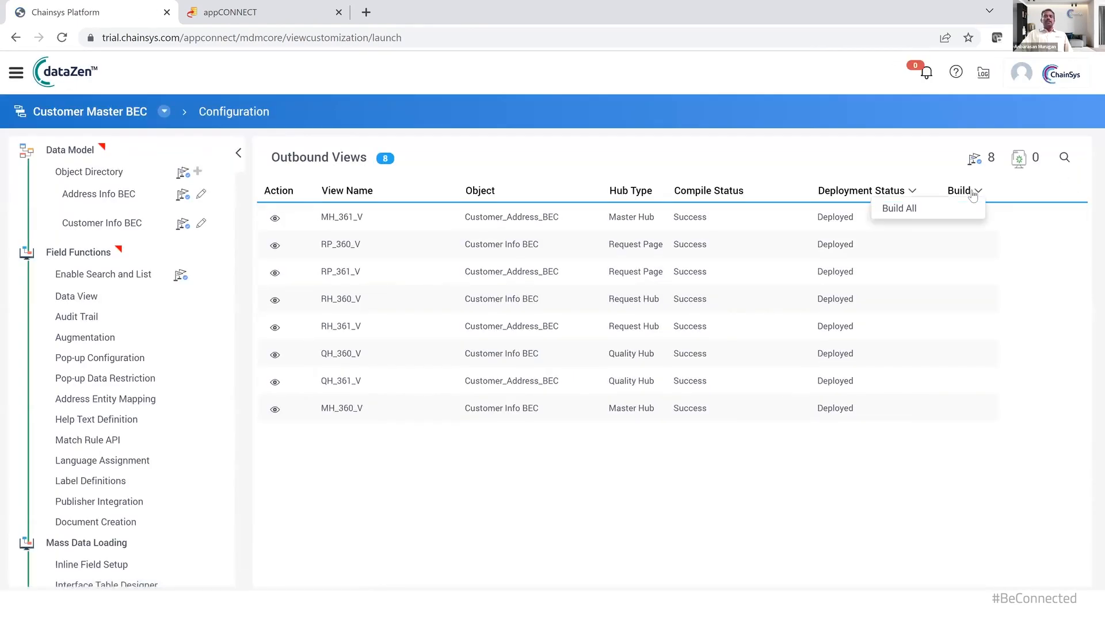
click(906, 194)
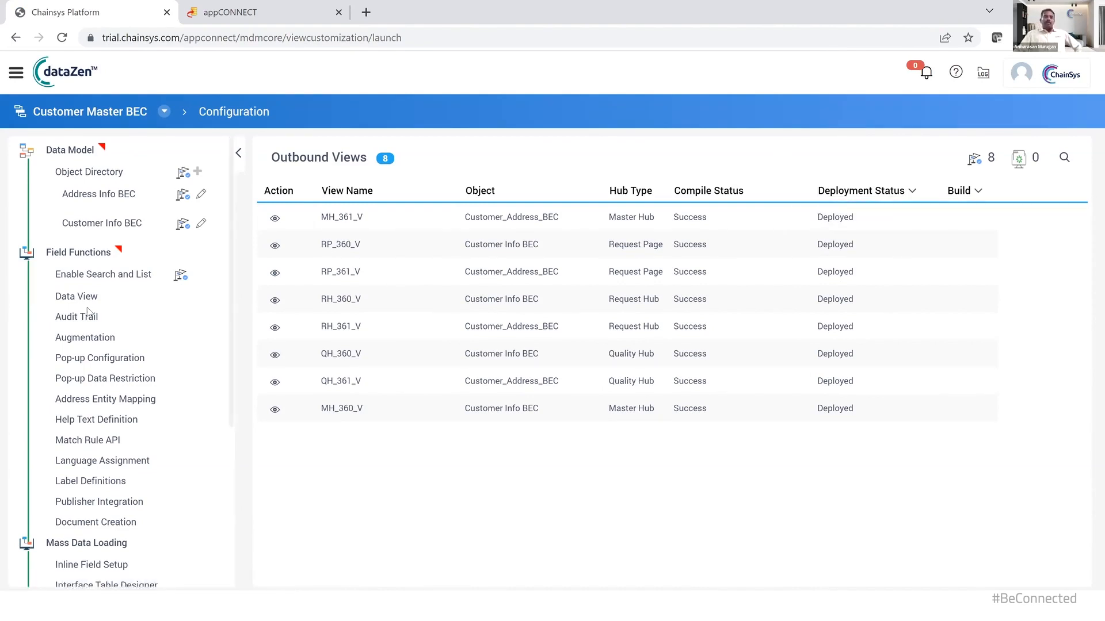
Open the Request Governance process design for Customer Master BEC
scroll(137, 336, down, 5)
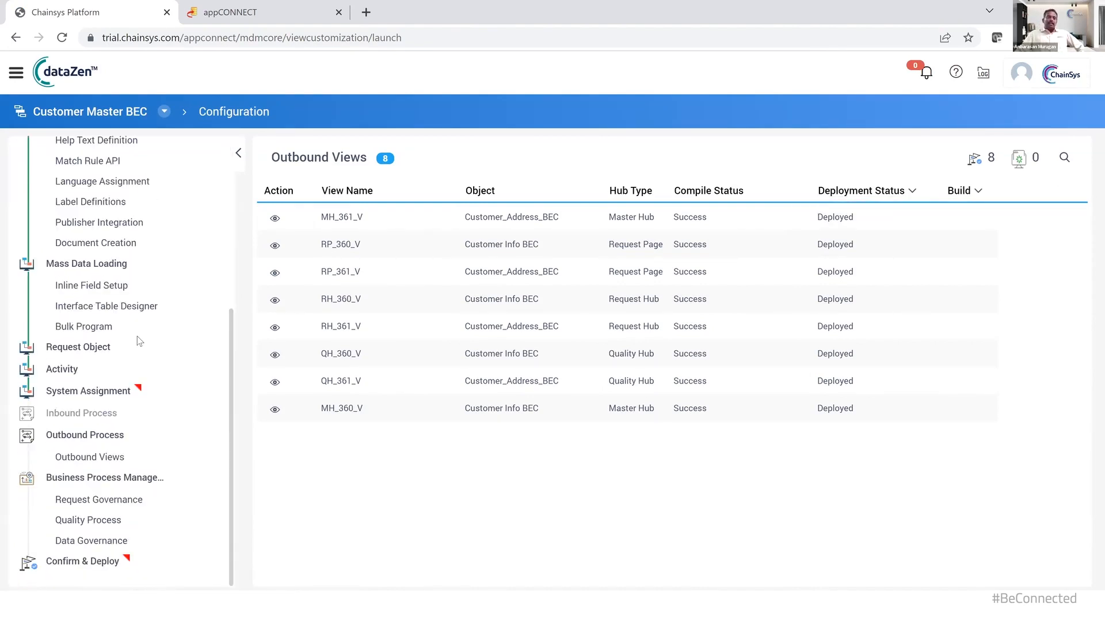
click(101, 502)
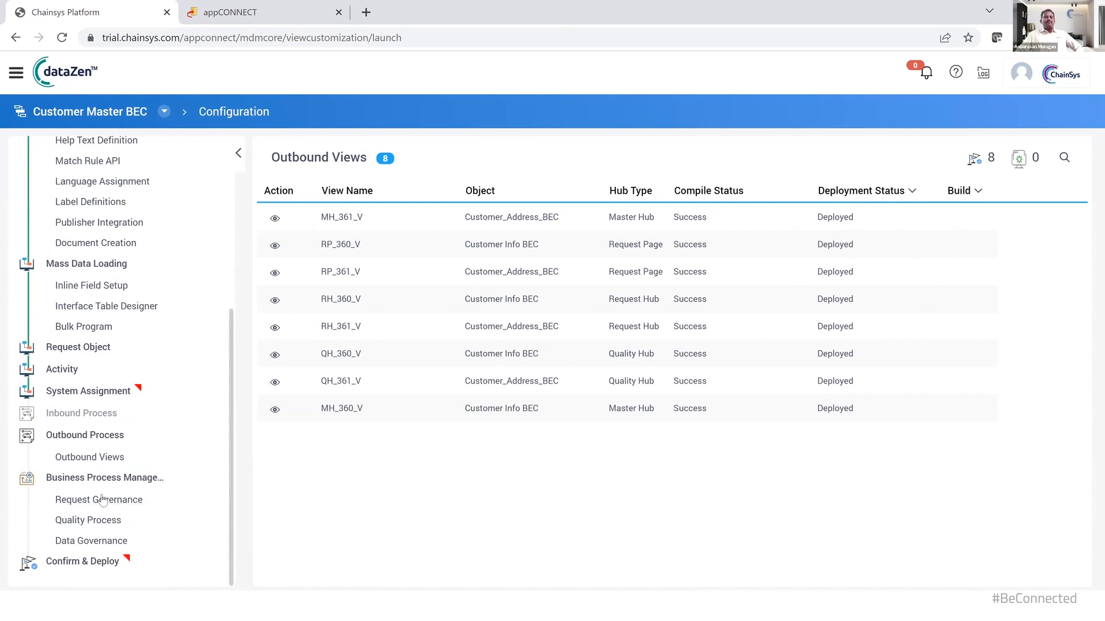
click(102, 500)
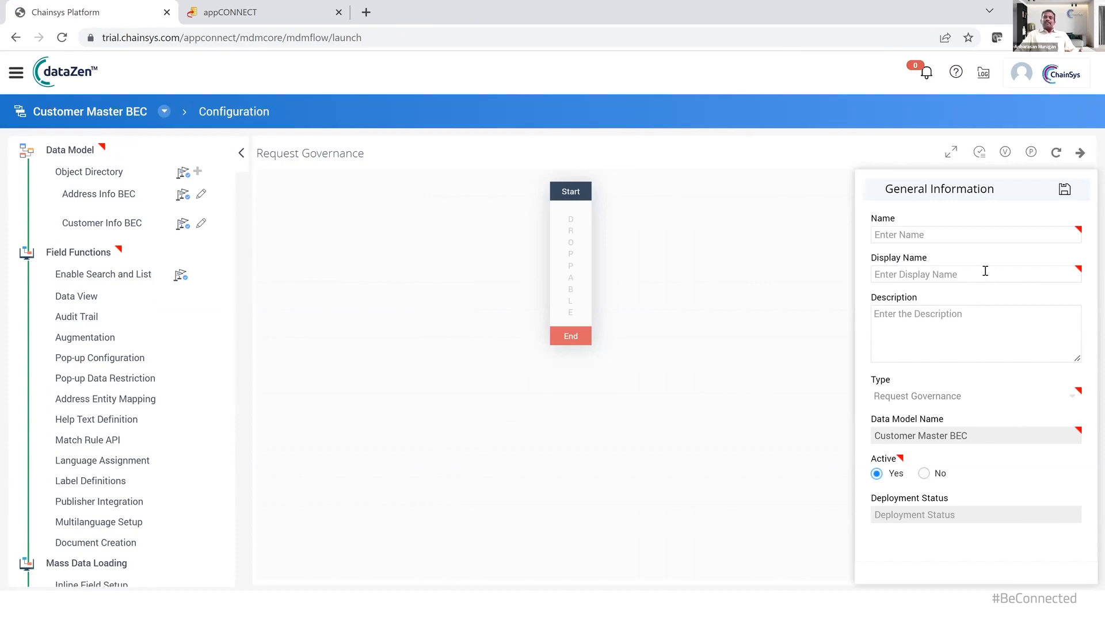
Create the request governance workflow with name and display name WF_BEC_RG and description "Request Governance", and save it
click(982, 240)
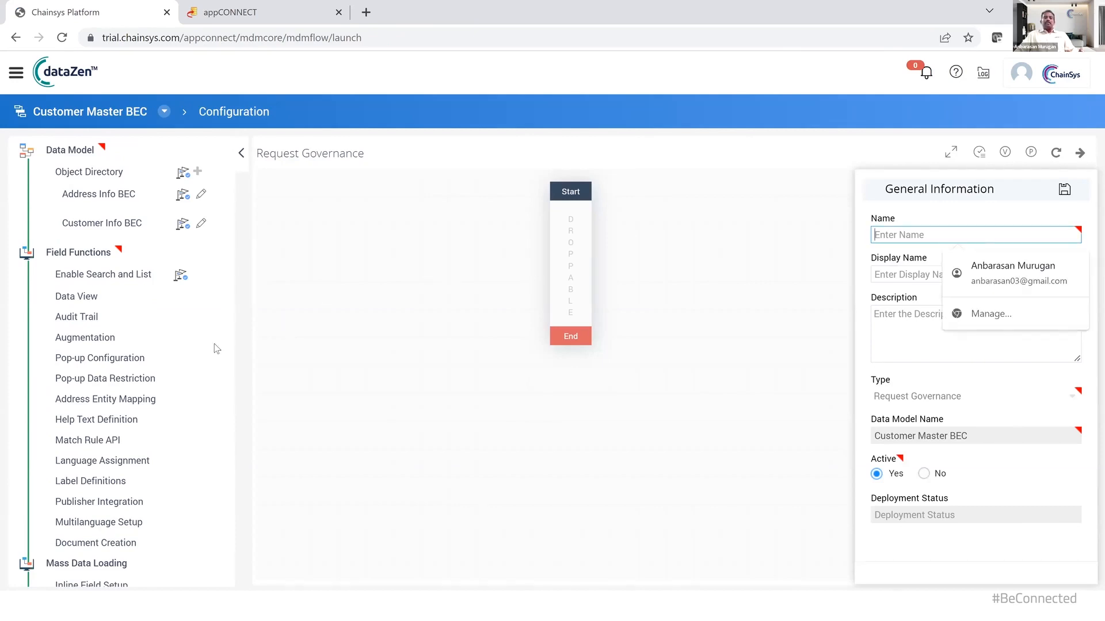
scroll(216, 350, down, 5)
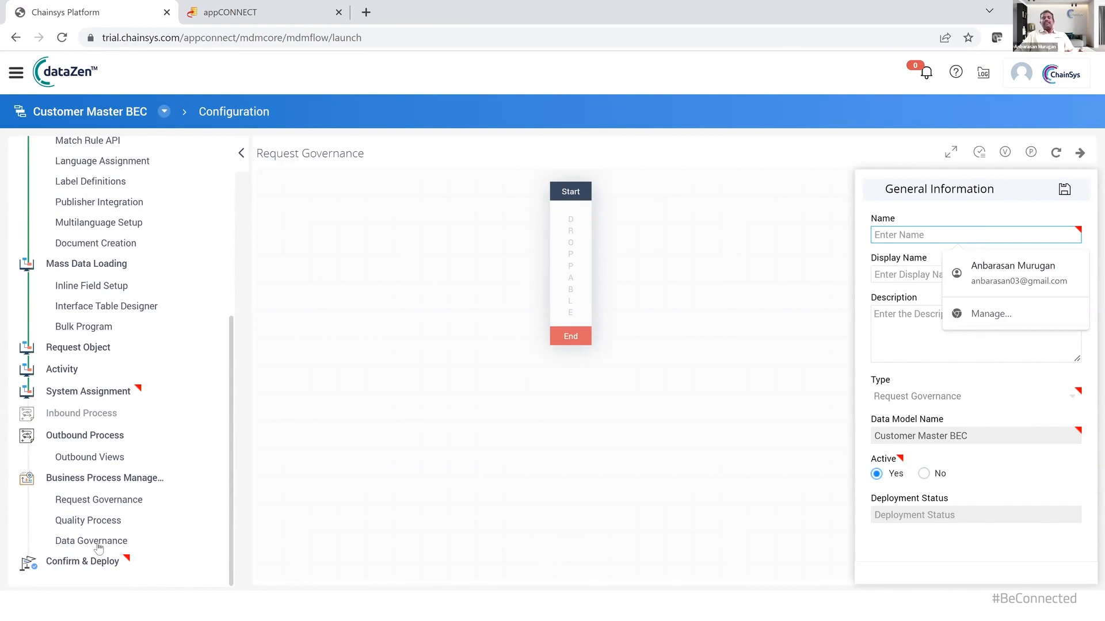
scroll(121, 521, up, 8)
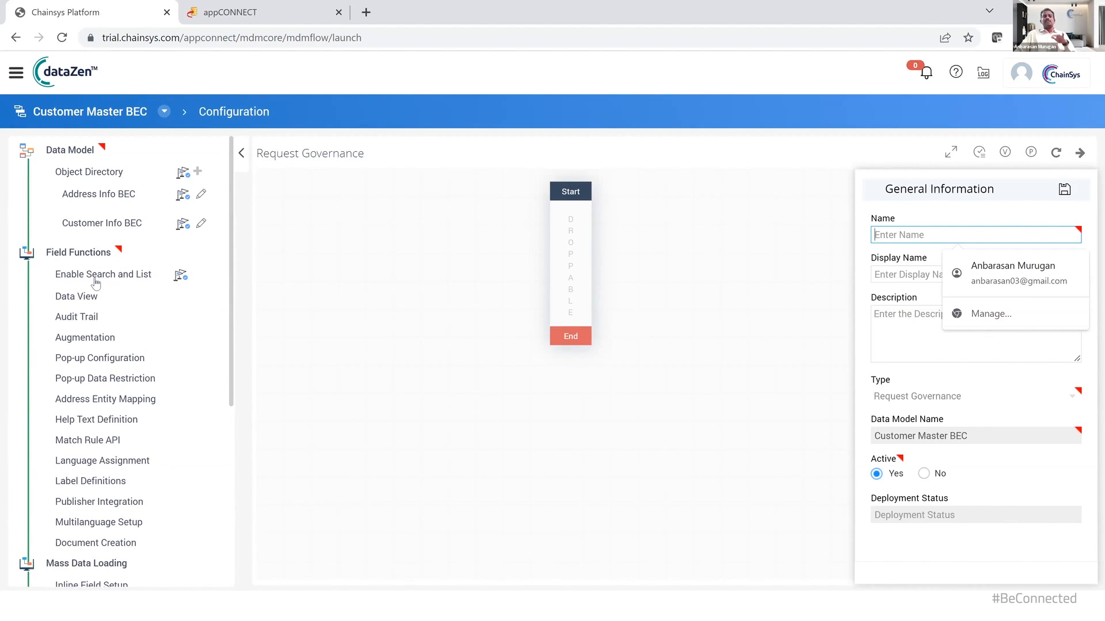
scroll(103, 313, down, 5)
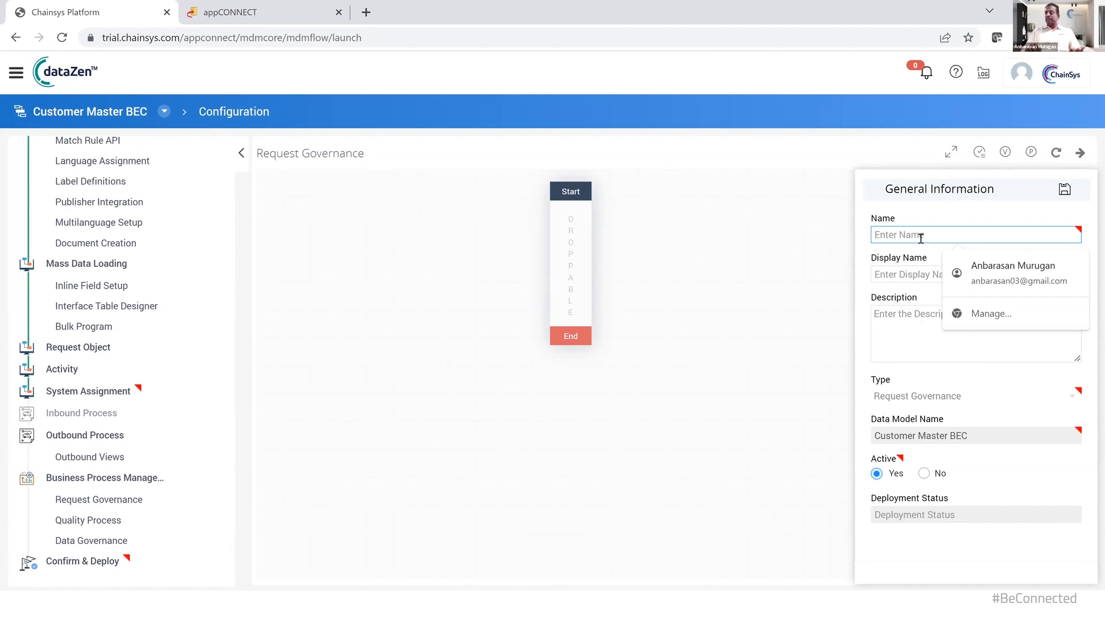
text(WF_)
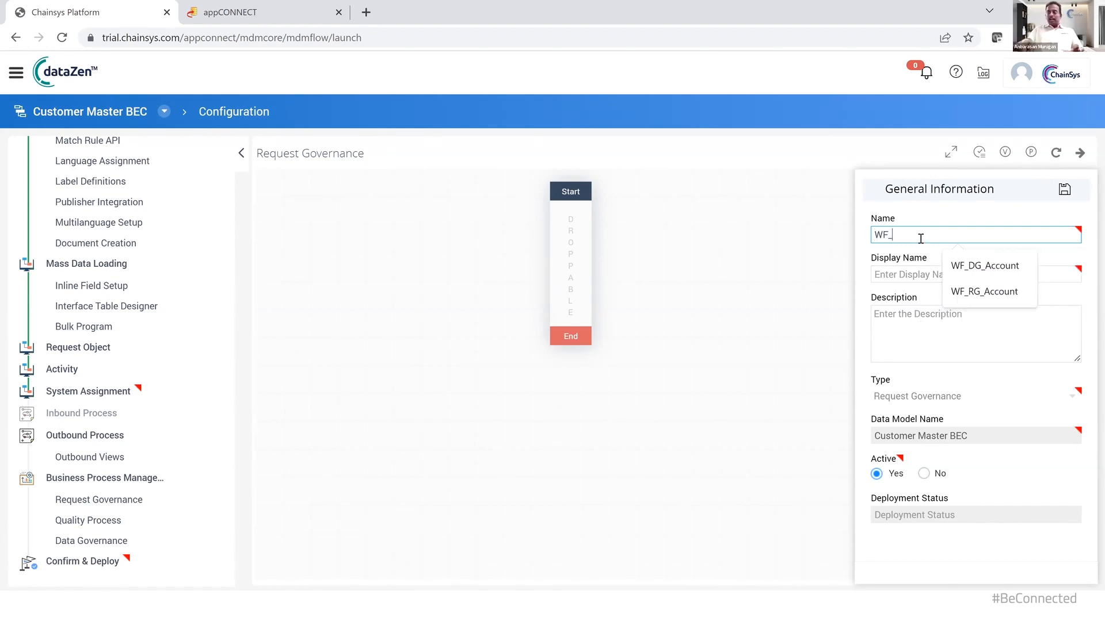
text(BEC)
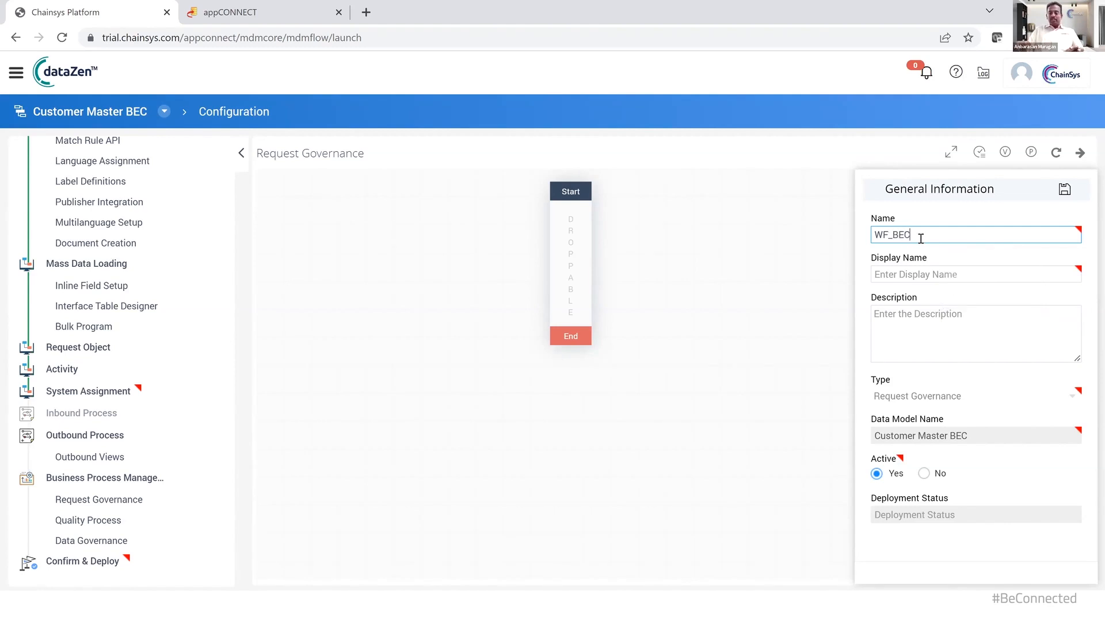
text(_R)
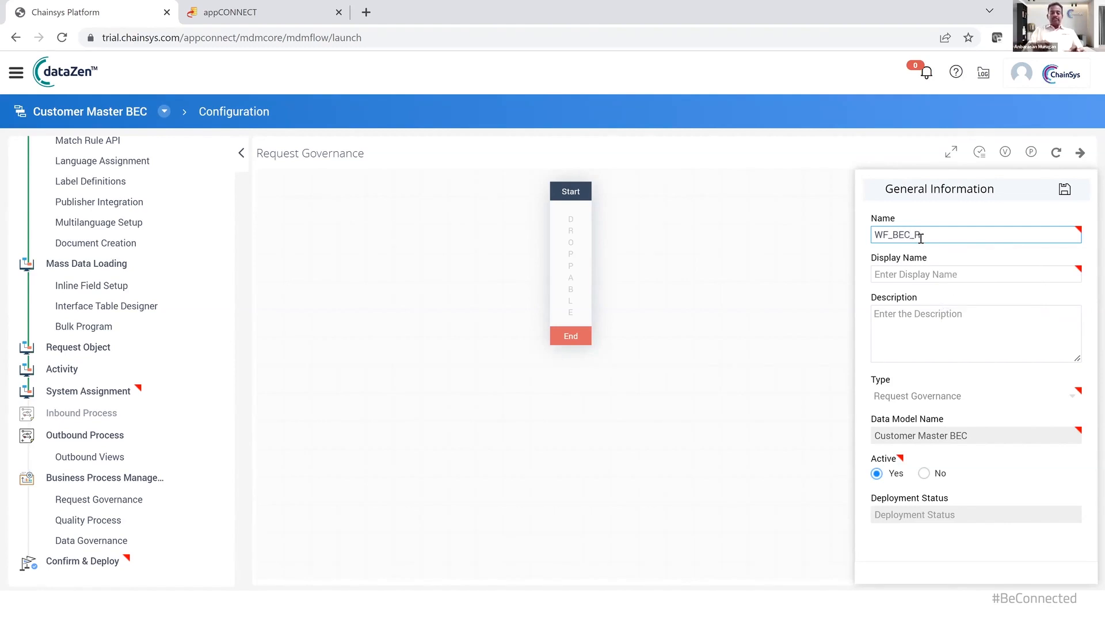
text(G)
key(ctrl+a)
click(909, 325)
text(Reque)
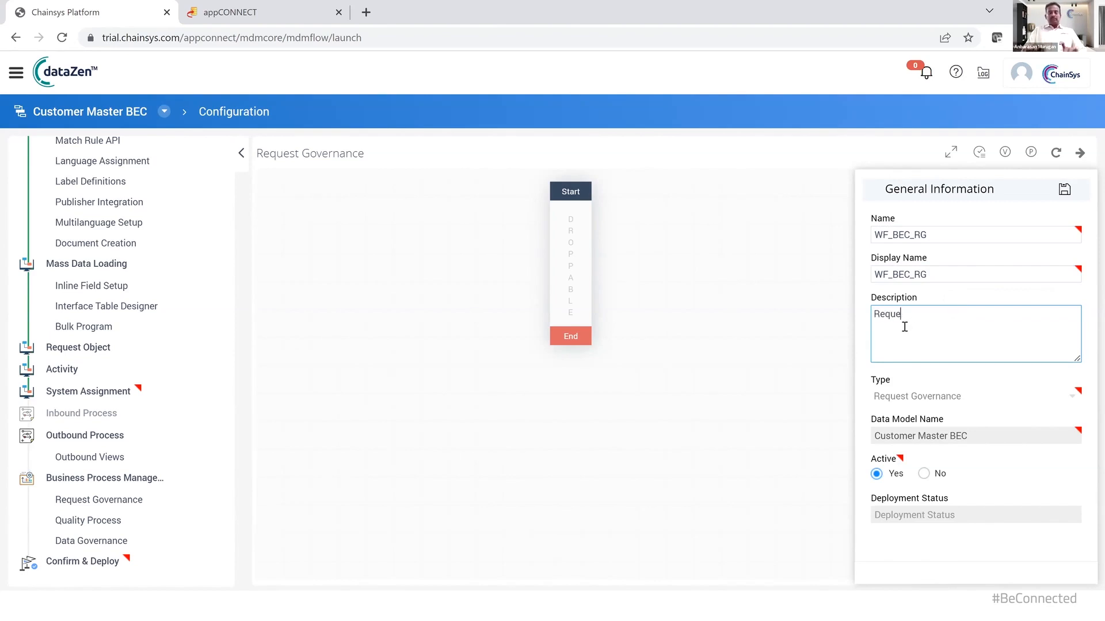
text(st Governance)
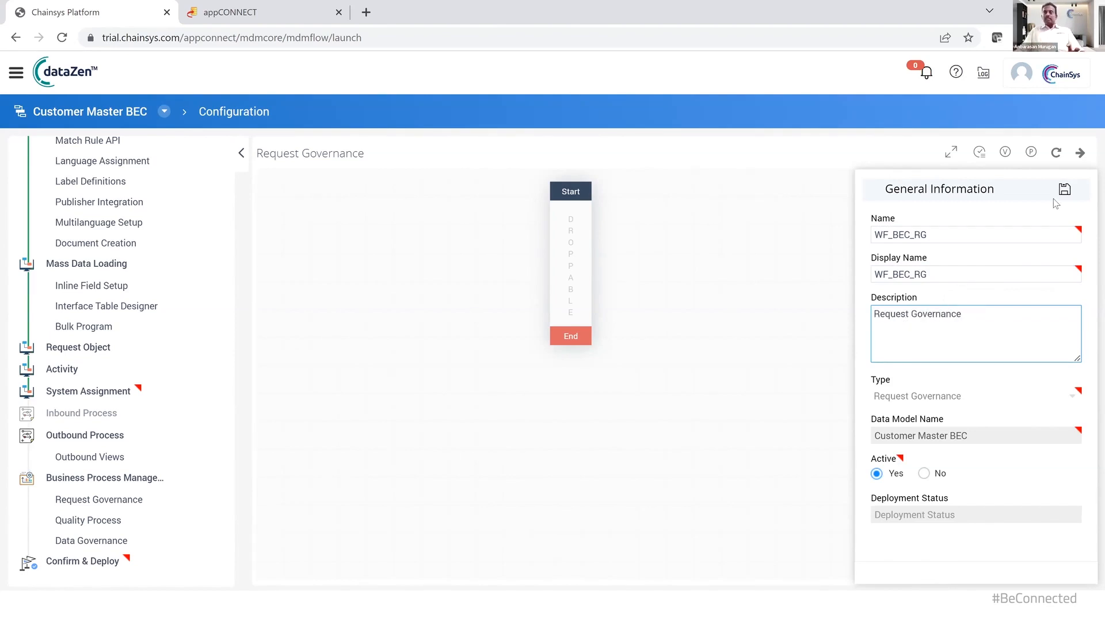
click(1064, 190)
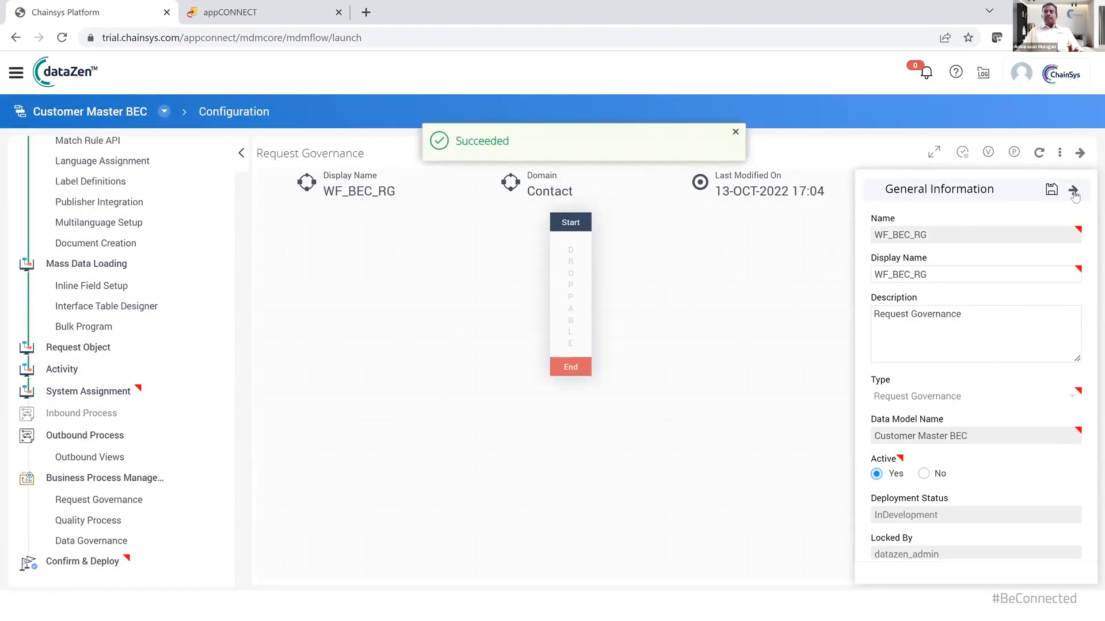
Add a Move to Data Governance activity between Start and End of the workflow and save it
click(1073, 192)
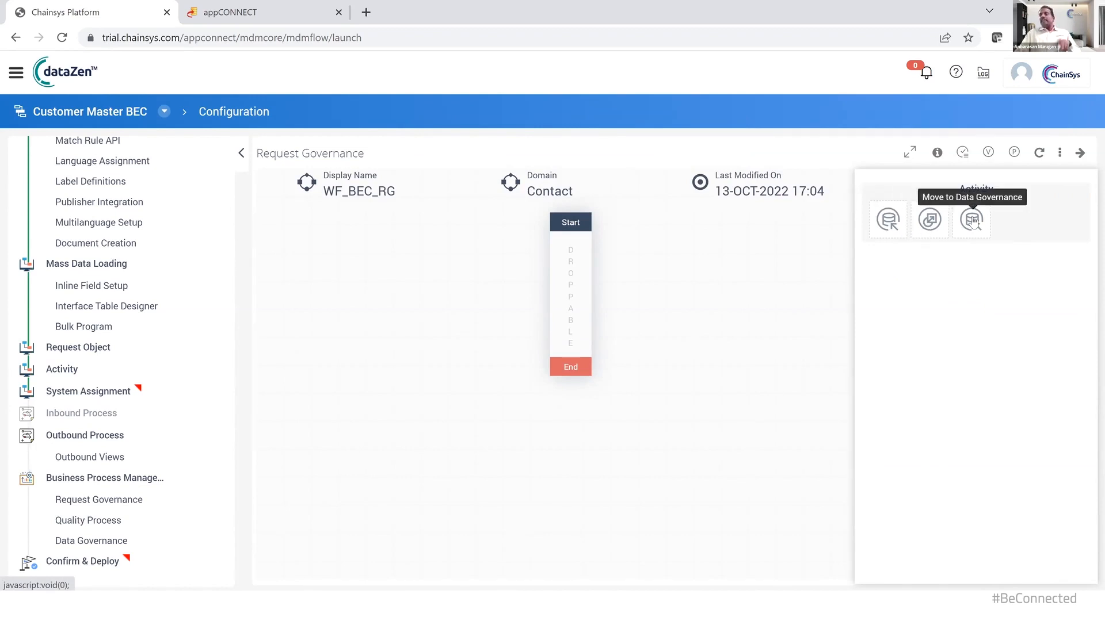
drag(971, 225, 574, 282)
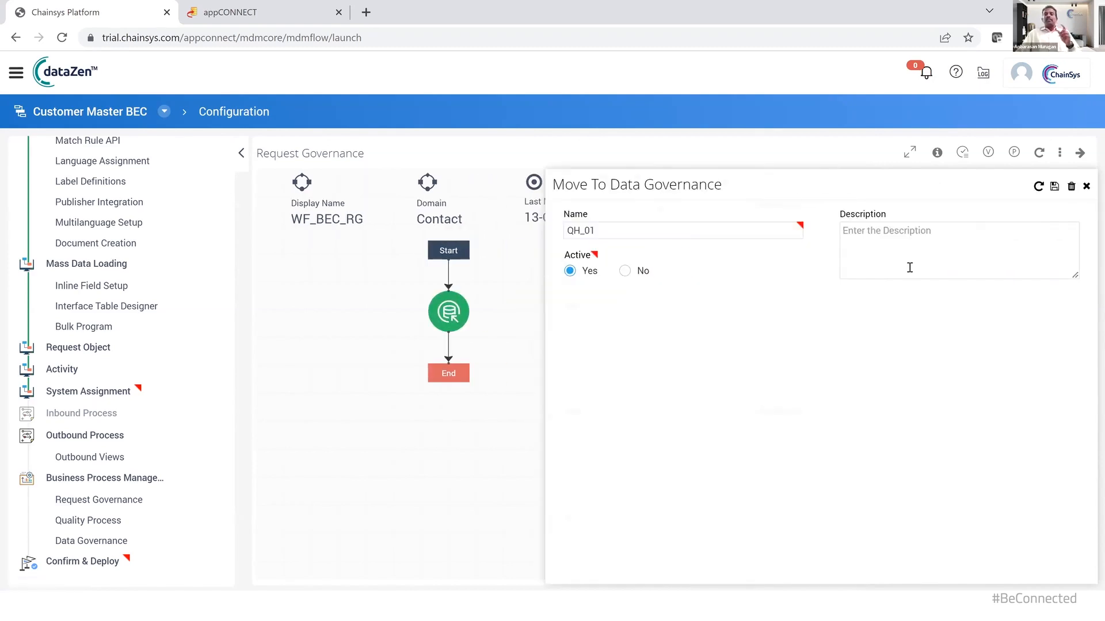
click(1054, 187)
Build the request governance workflow WF_BEC_RG and deploy it
click(1060, 152)
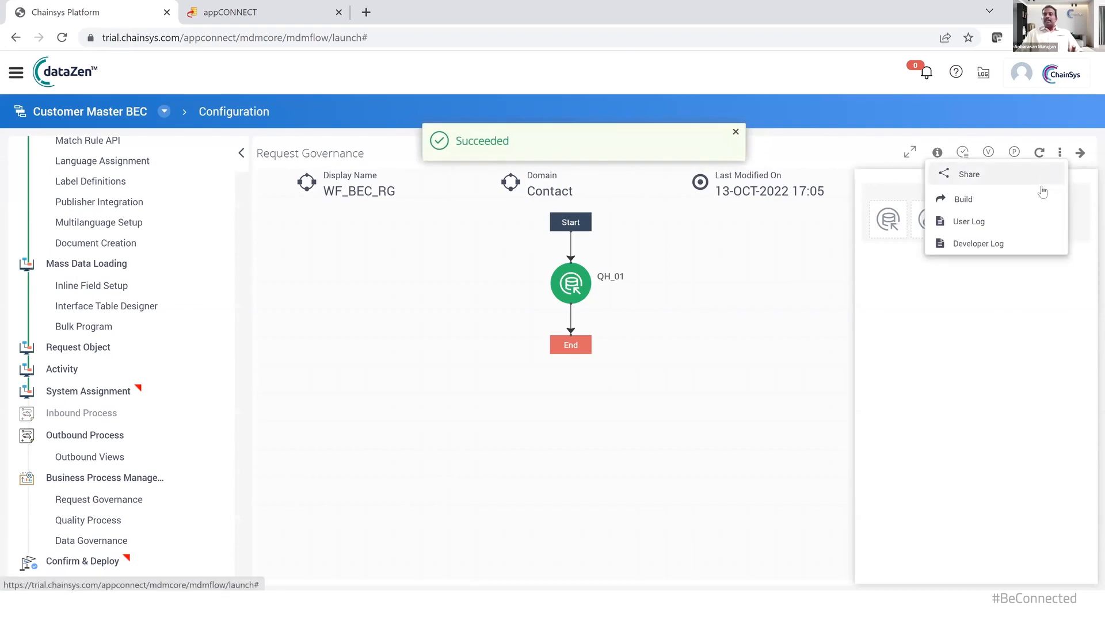
click(1040, 197)
click(1059, 153)
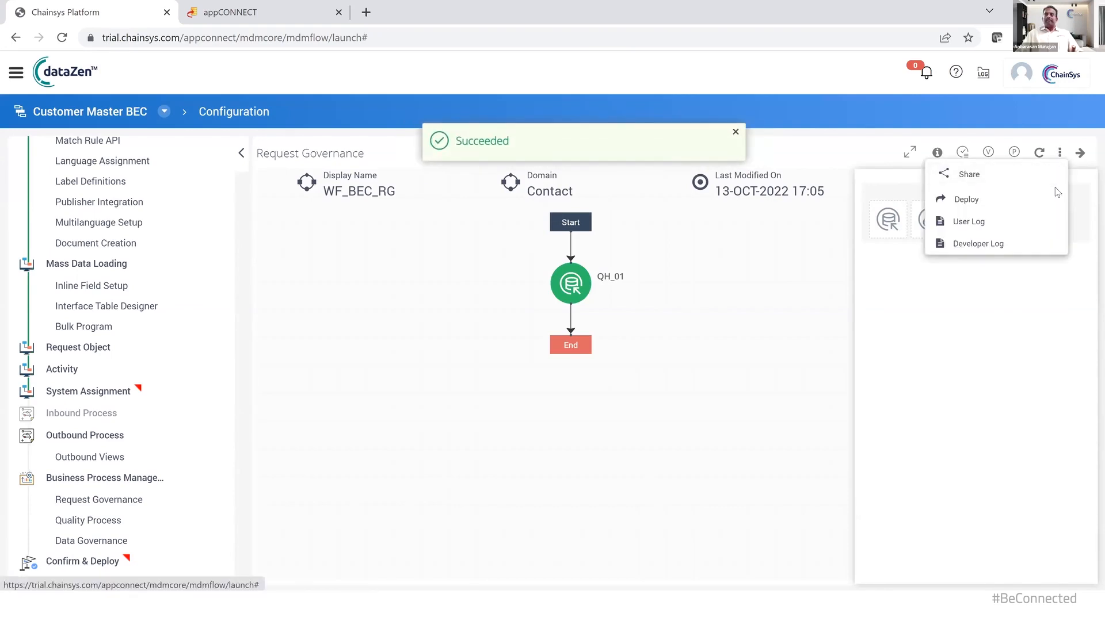
click(1047, 202)
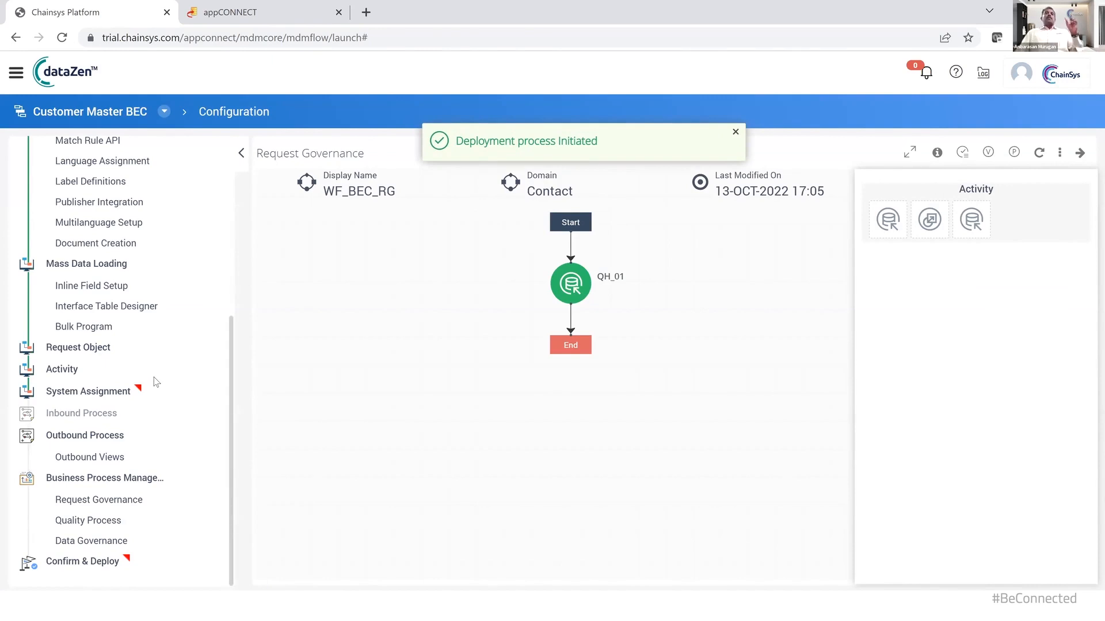
Create a Quality Process workflow with name and display name WF_BEC_QP and description "Quality Process", and save it
click(99, 525)
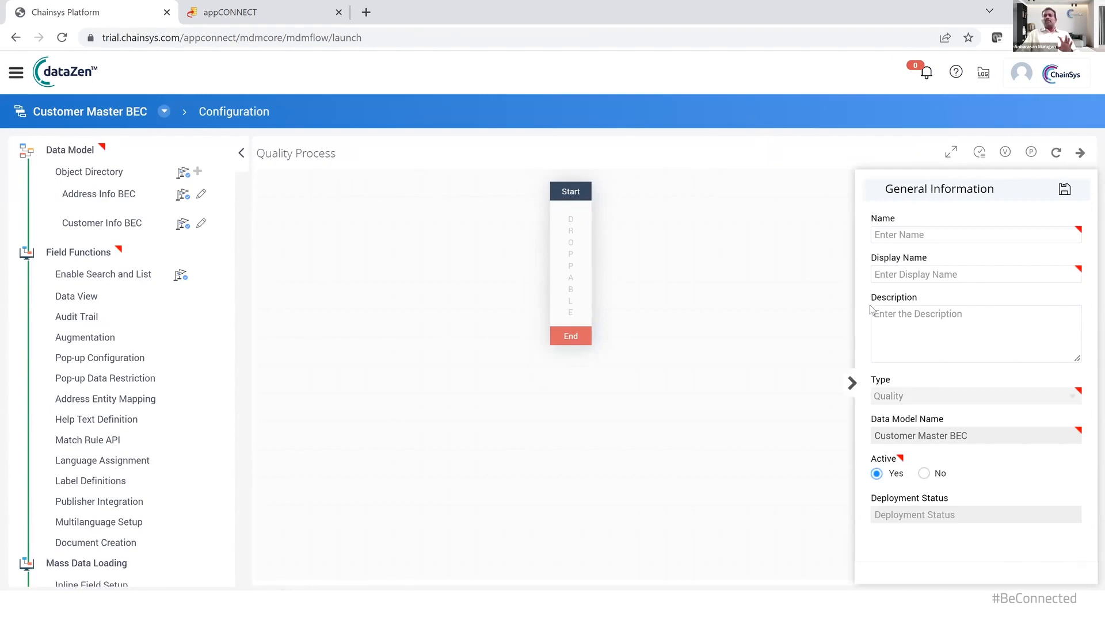
click(933, 233)
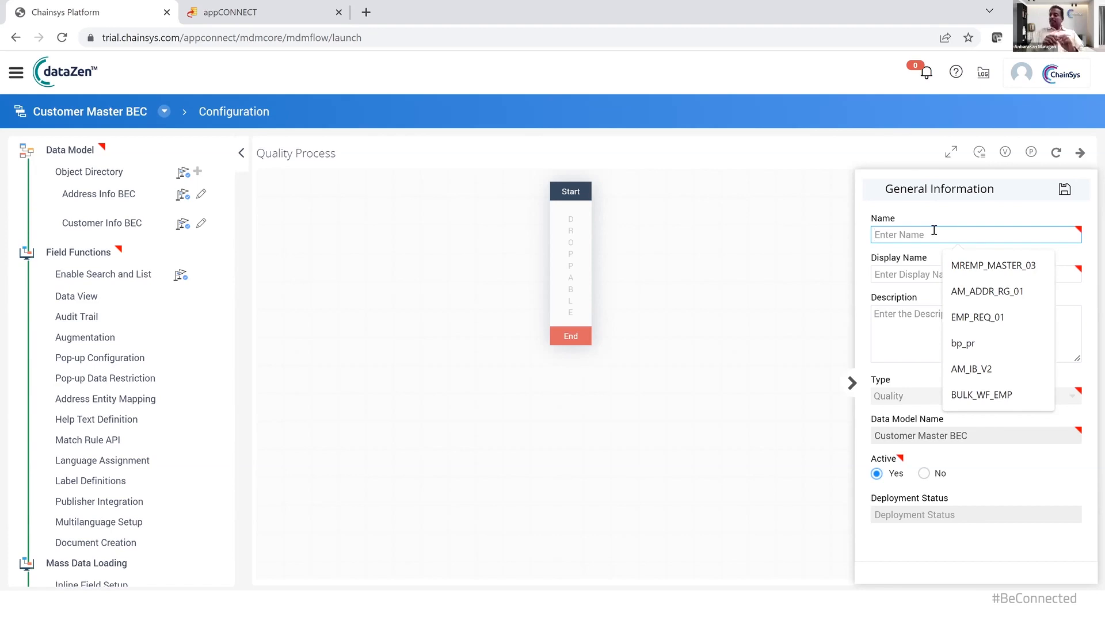
text(W)
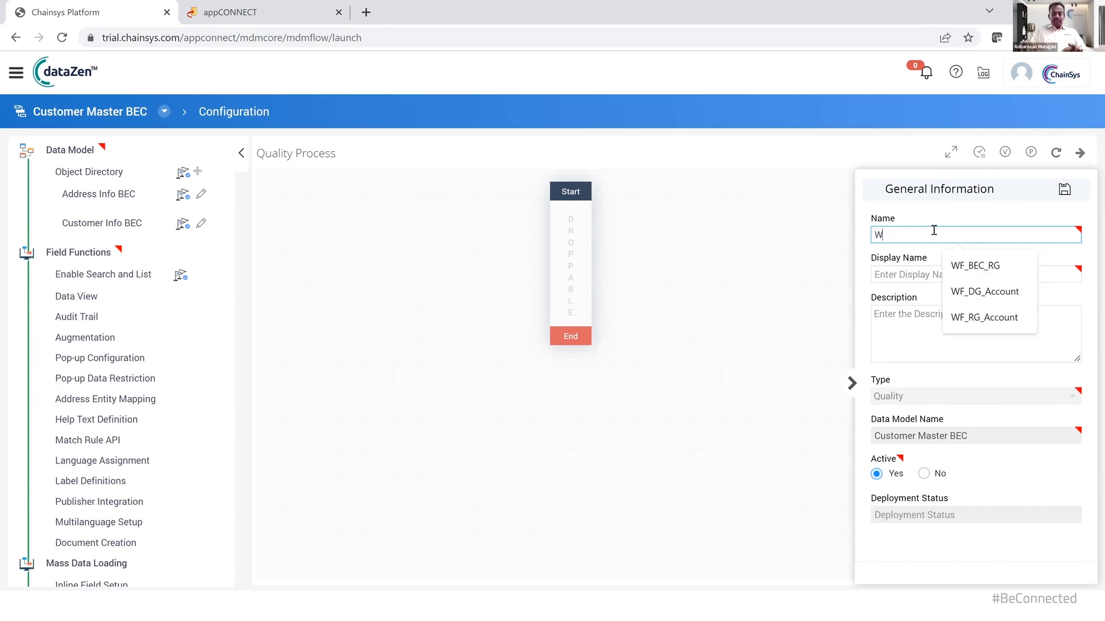
text(F_BEC_QP)
key(ctrl+a)
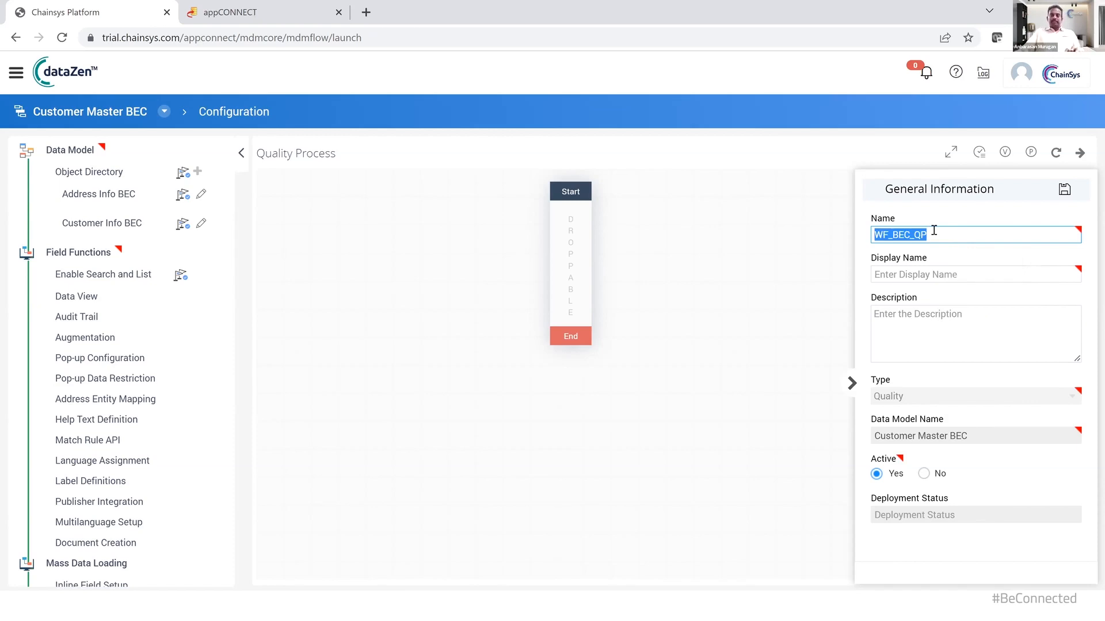
key(ctrl+c)
click(933, 274)
key(ctrl+v)
click(932, 326)
text(Quality Process)
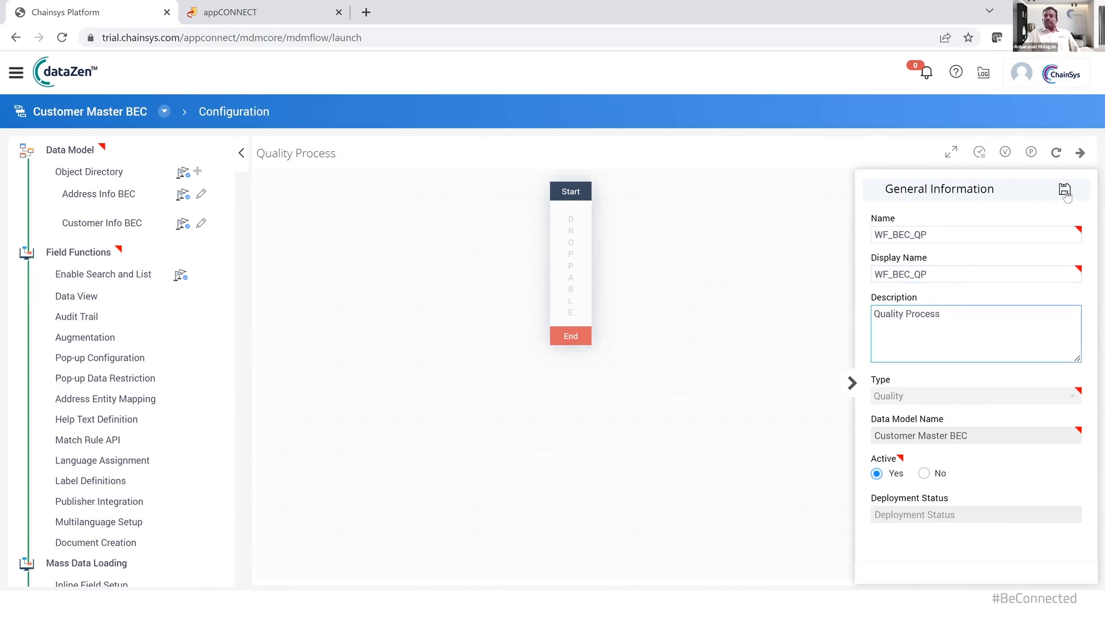
click(1064, 189)
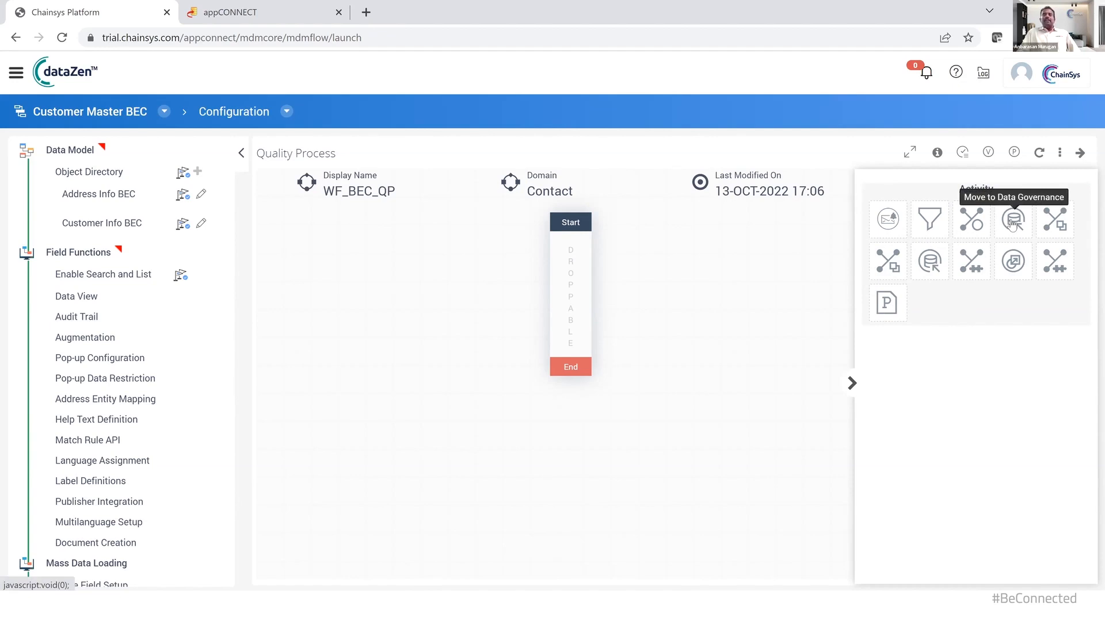
Add a Move To Hub activity between Start and End of the quality workflow and save it
drag(1010, 224, 1014, 226)
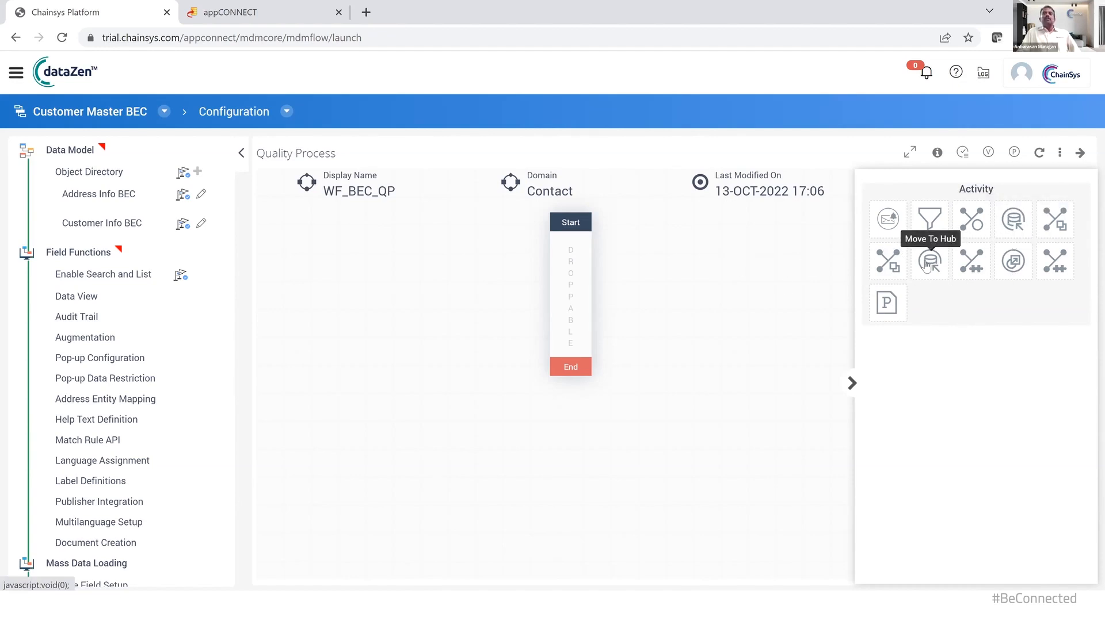
drag(927, 265, 578, 295)
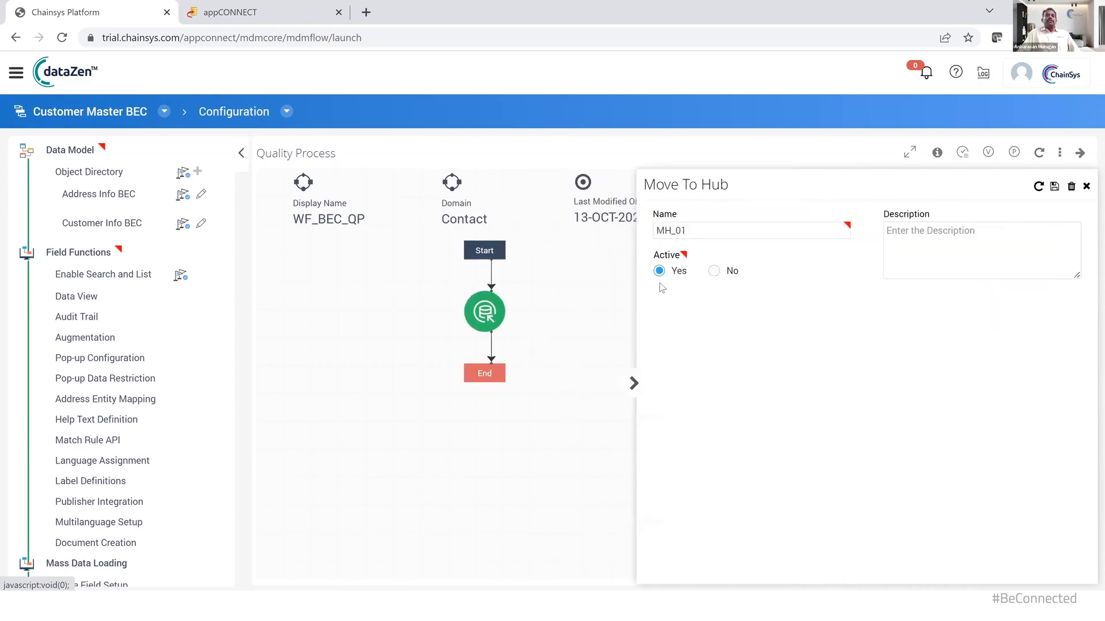
click(1055, 186)
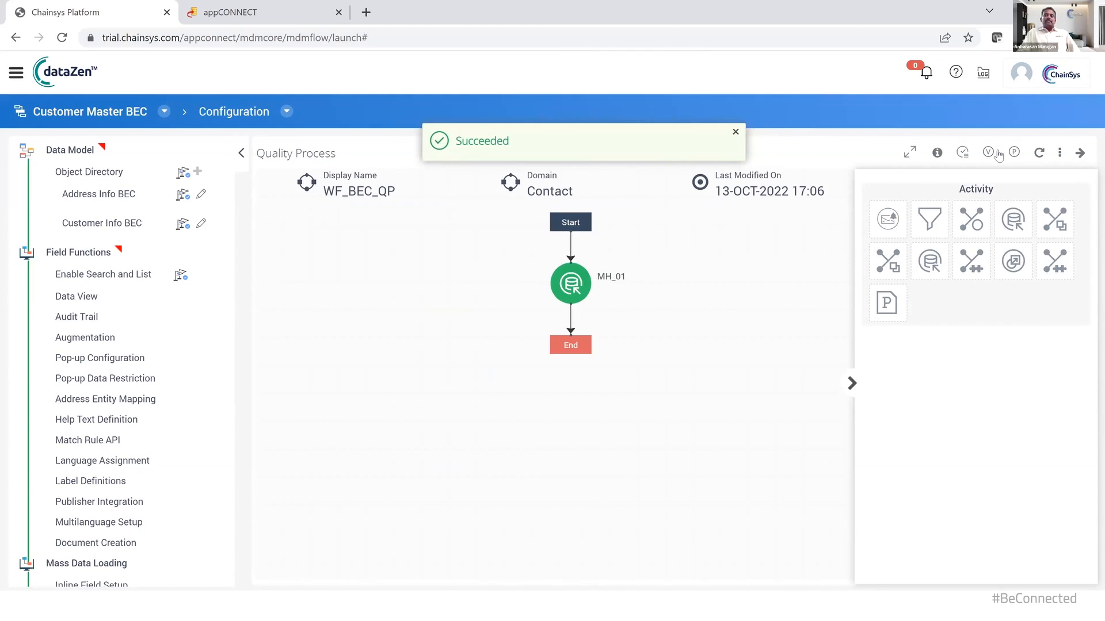
Build the quality process workflow WF_BEC_QP and deploy it
click(1059, 154)
click(1033, 198)
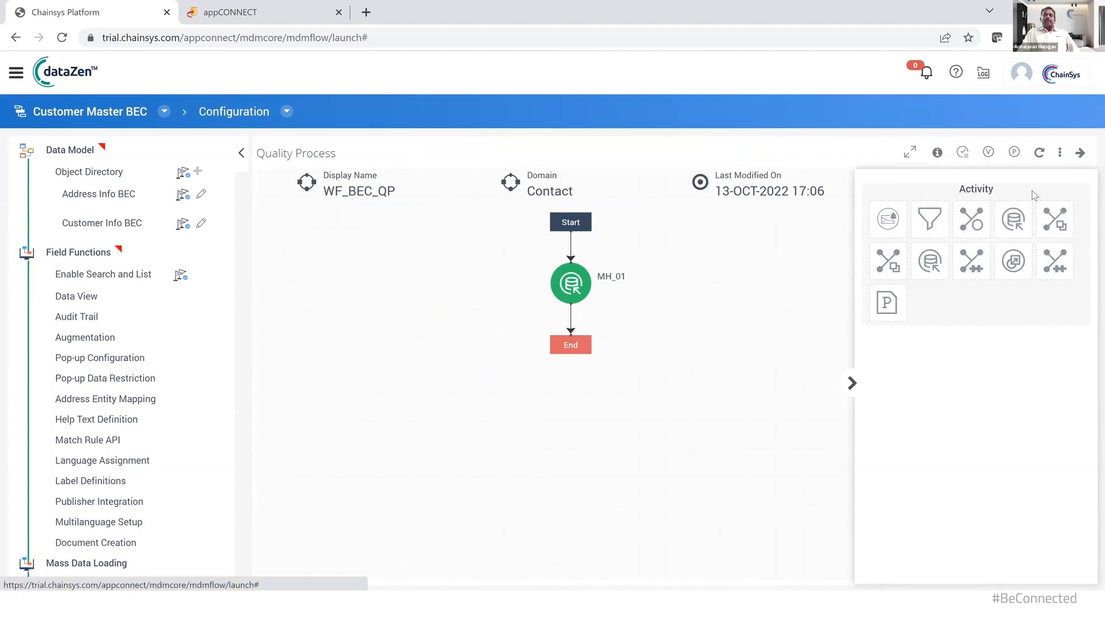
click(1059, 154)
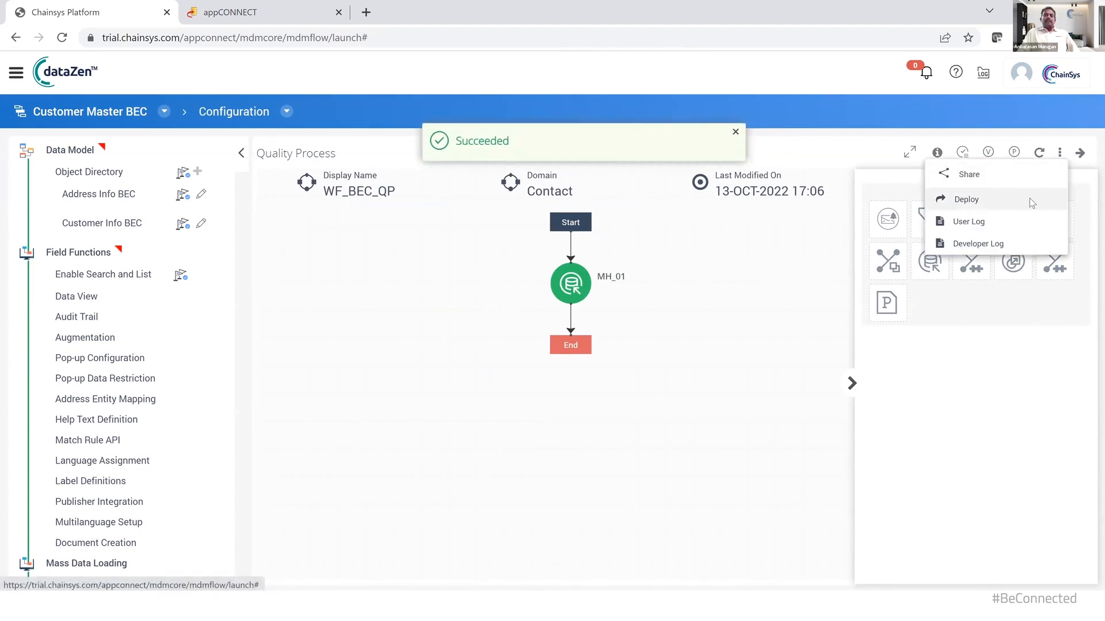
click(1030, 199)
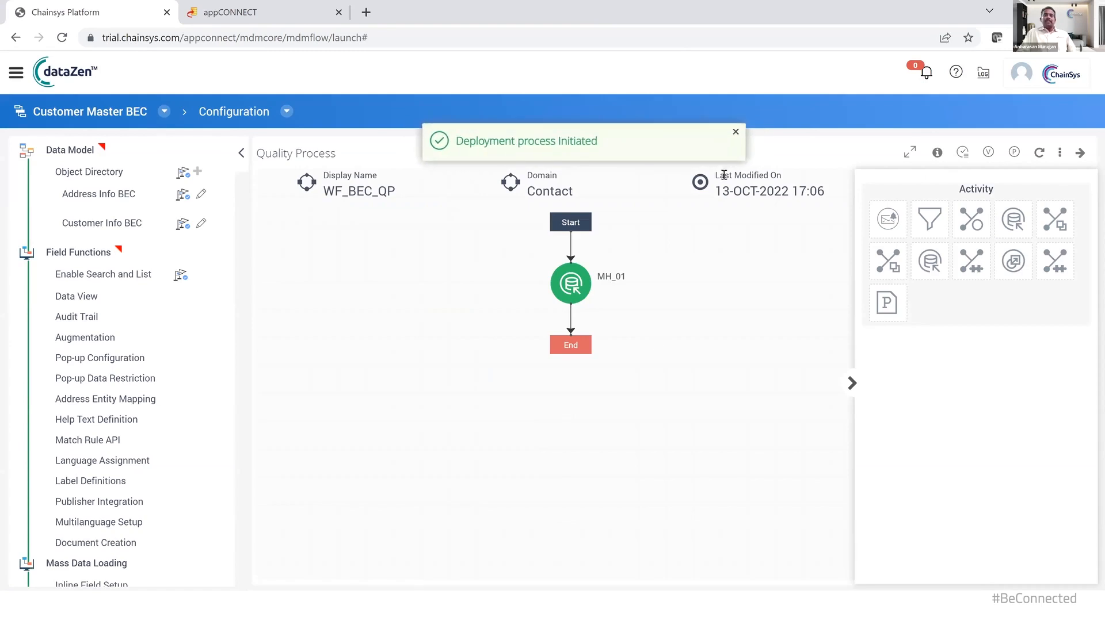
click(736, 132)
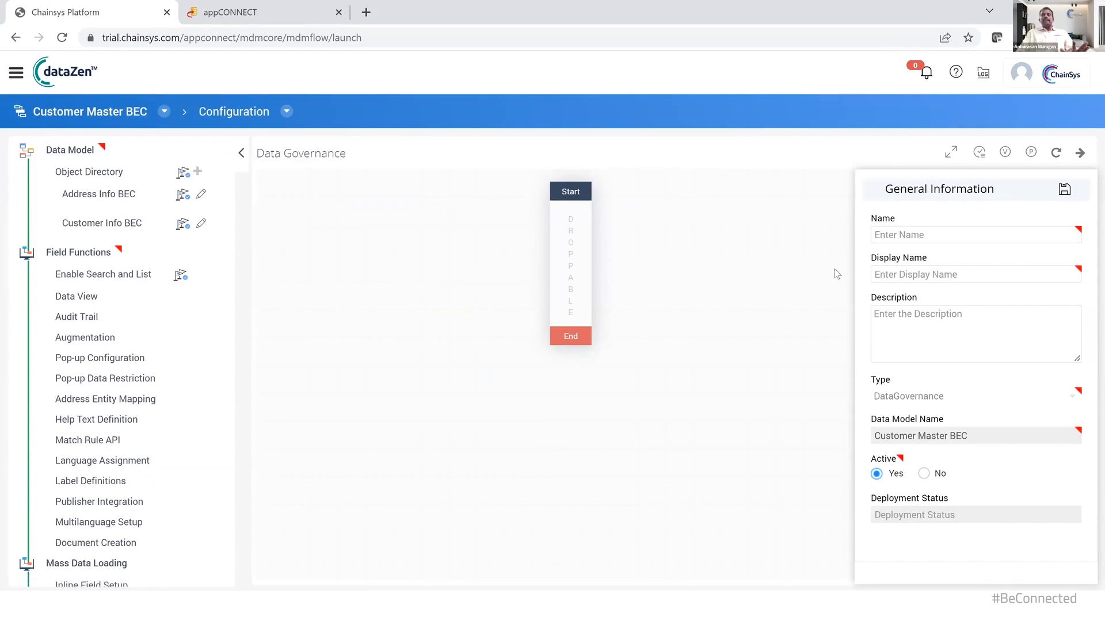
Create the data governance workflow with WF_BEC_DG as name, display name and description, and save it
click(901, 236)
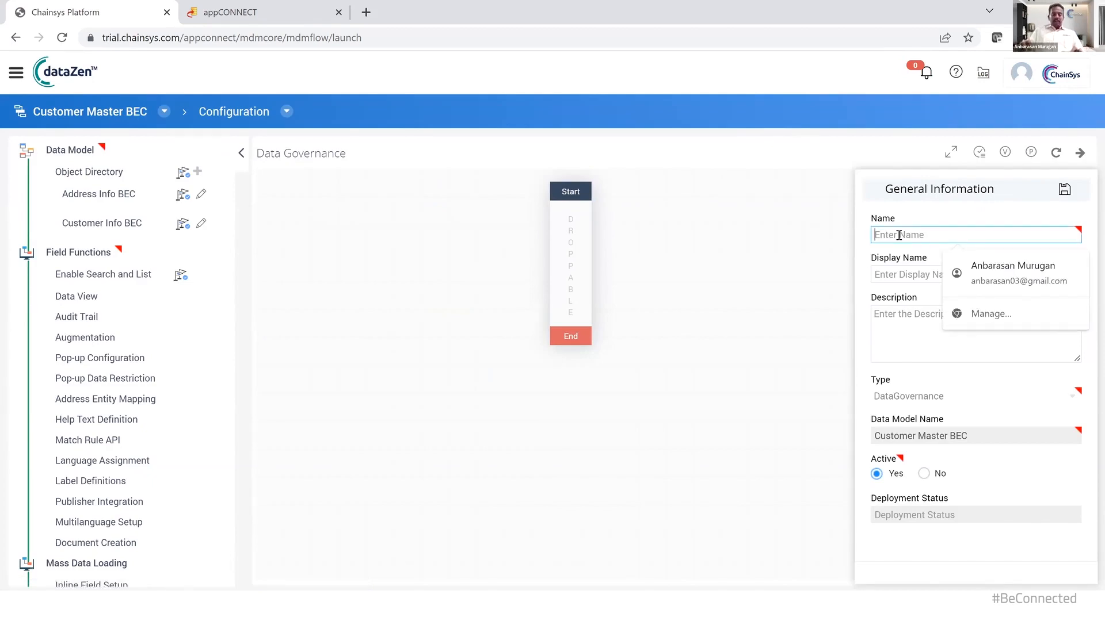
text(WF_)
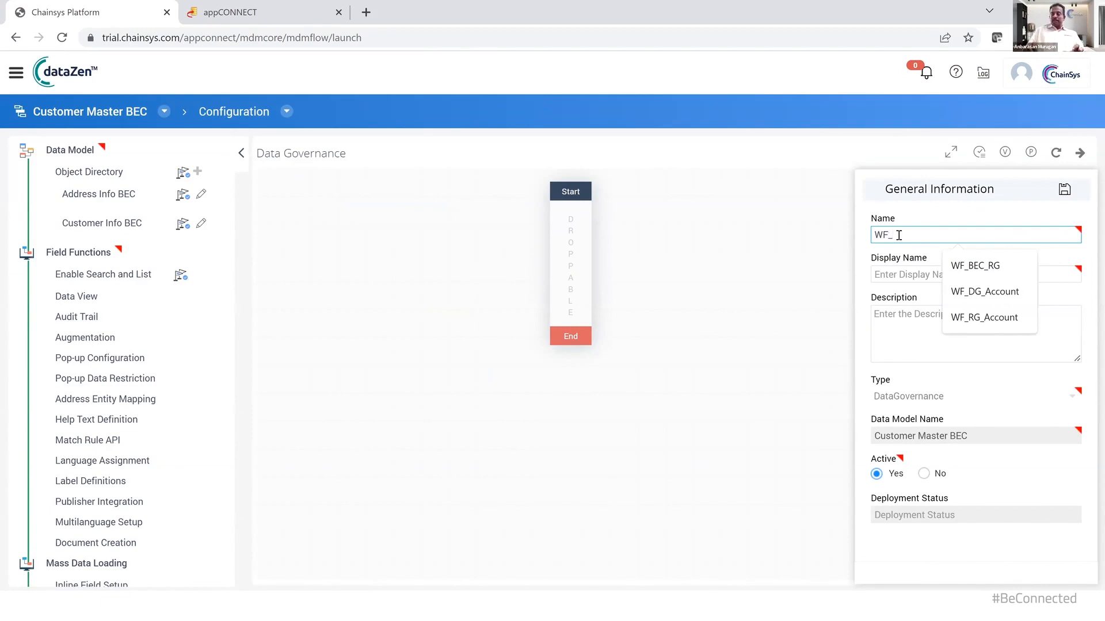
text(BEC_)
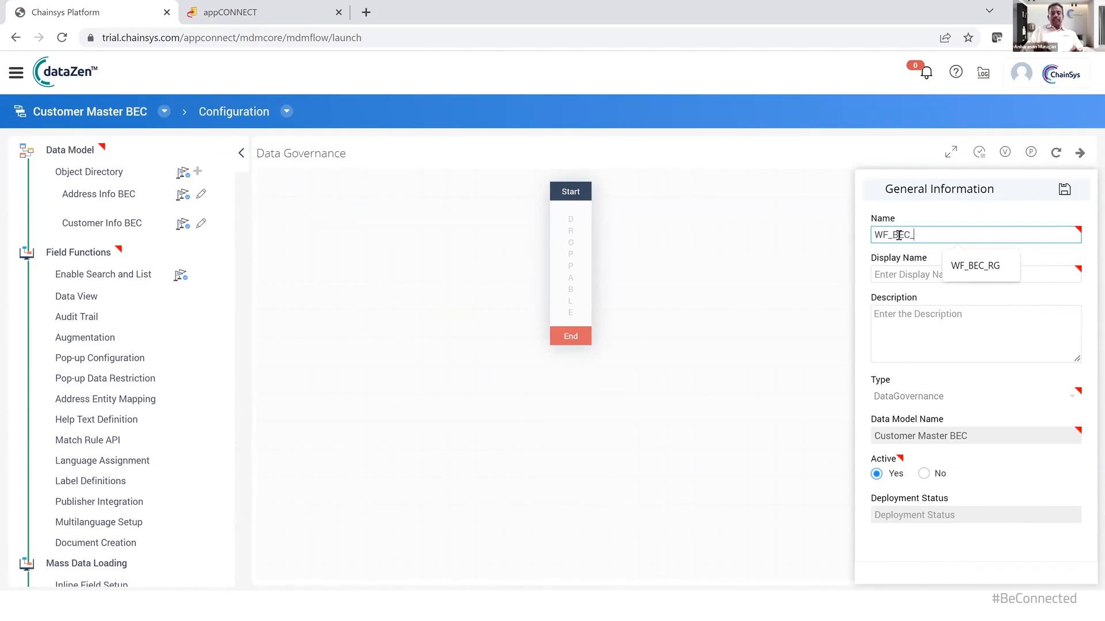
text(G)
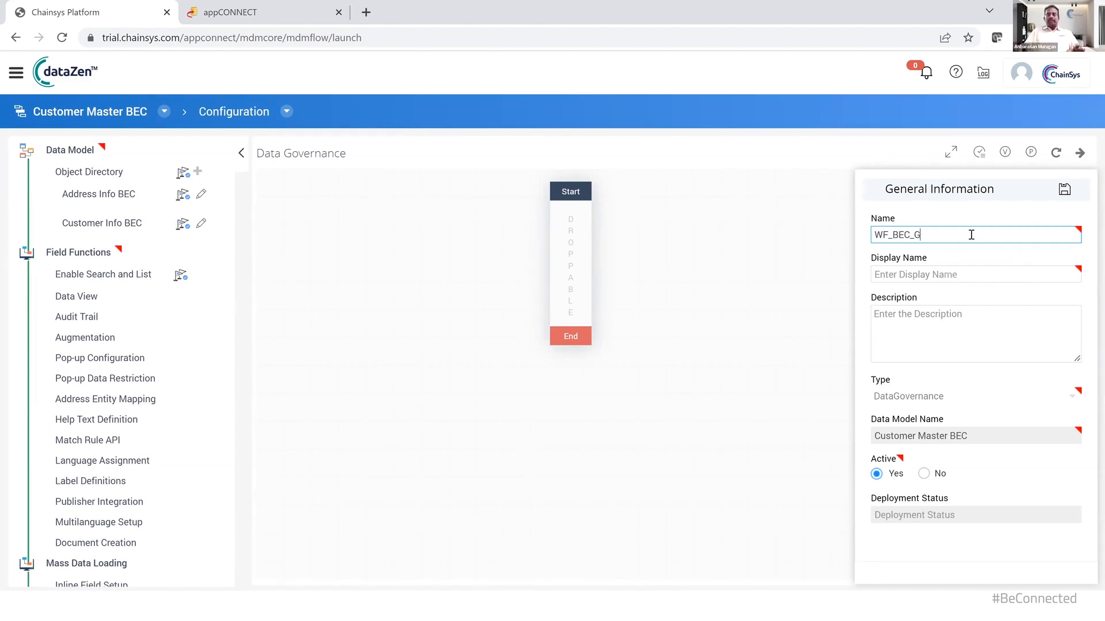
key(BackSpace)
text(DG)
key(ctrl+a)
key(ctrl+c)
click(915, 279)
key(ctrl+v)
click(917, 320)
key(ctrl+v)
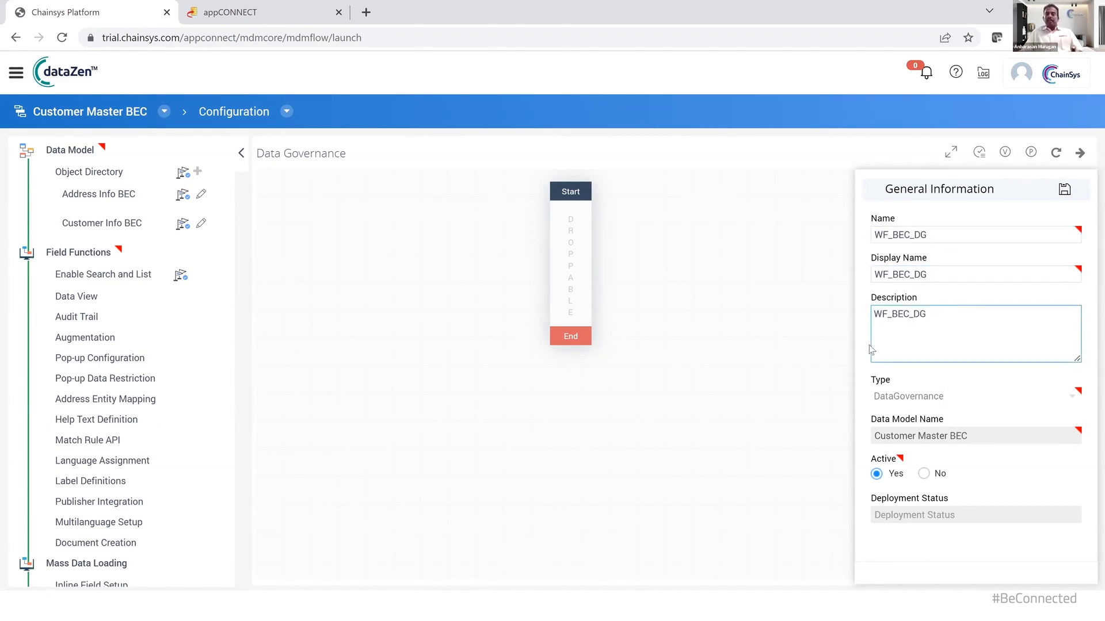
click(1064, 189)
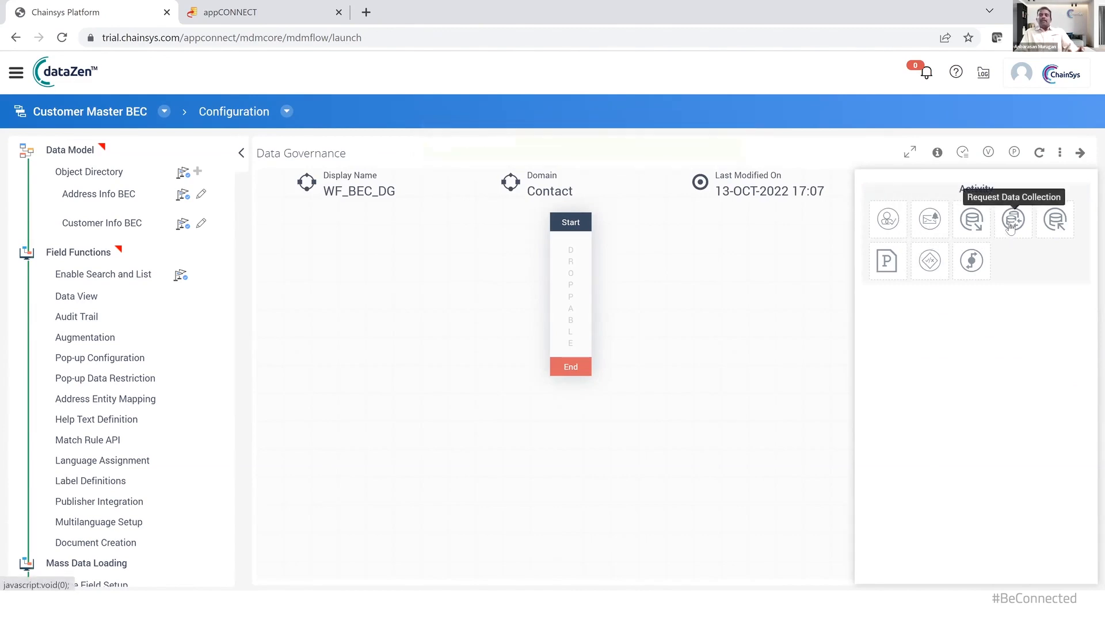
Add a Request Data Collection activity between Start and End of the data governance workflow, with description "Data Collection"
drag(1013, 219, 569, 271)
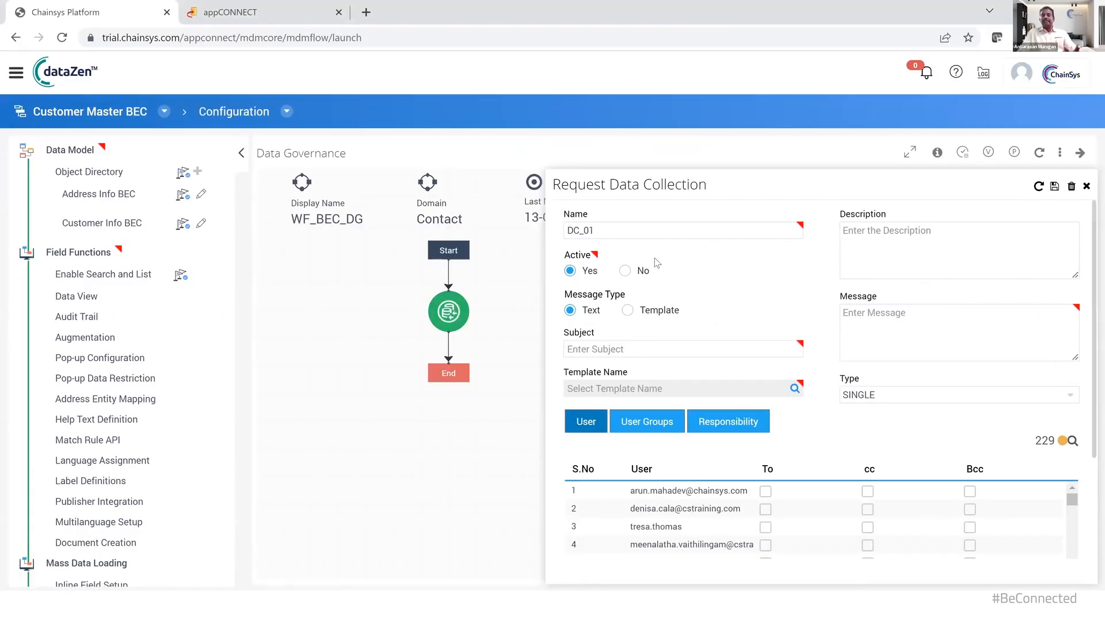
click(873, 255)
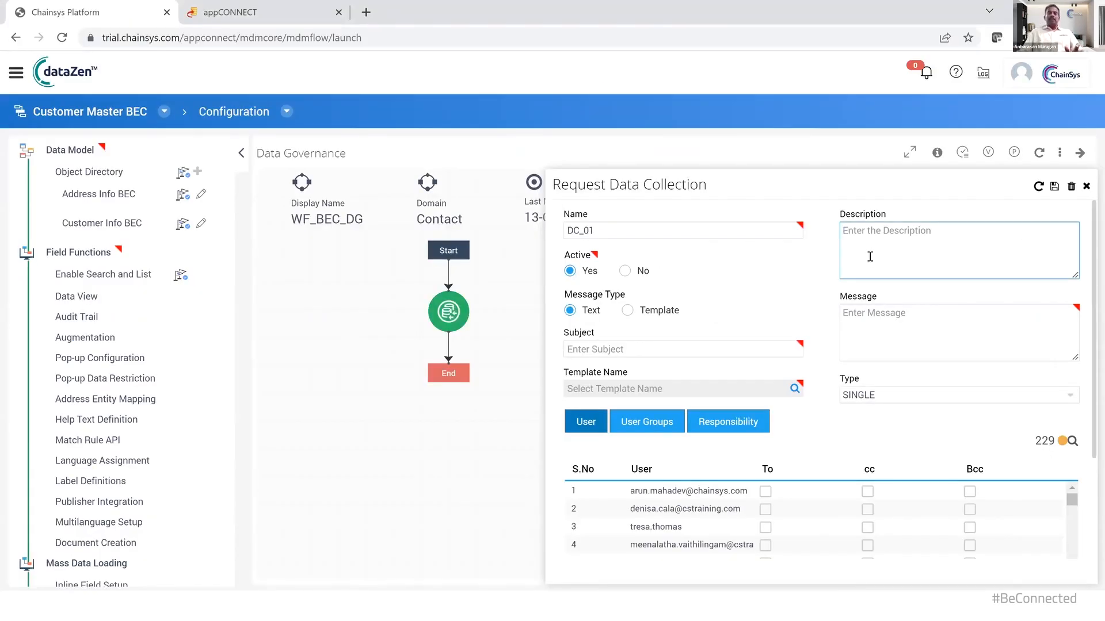
text(Data )
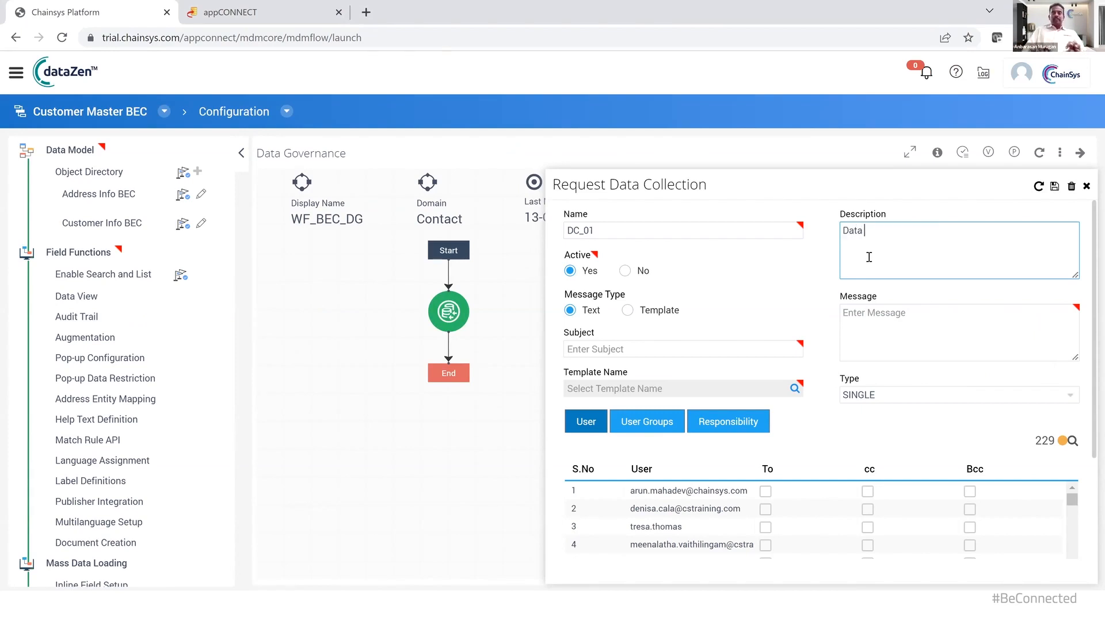
text(Collection)
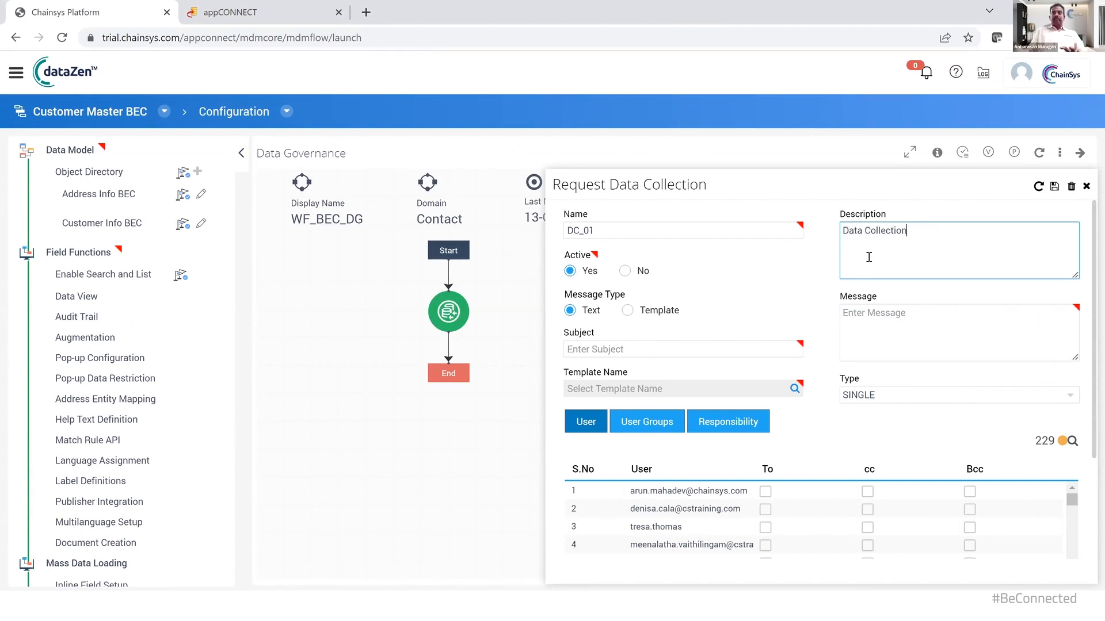
Give the data collection request the subject "Data Collection" and the message "Enter the Mandate Information"
click(693, 348)
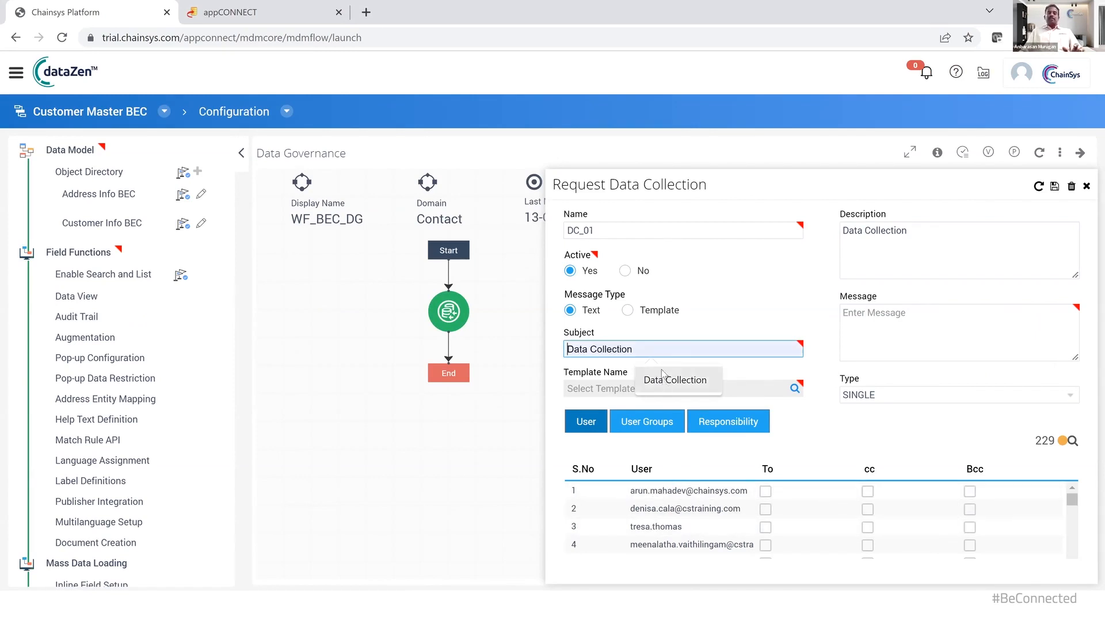
text(Da)
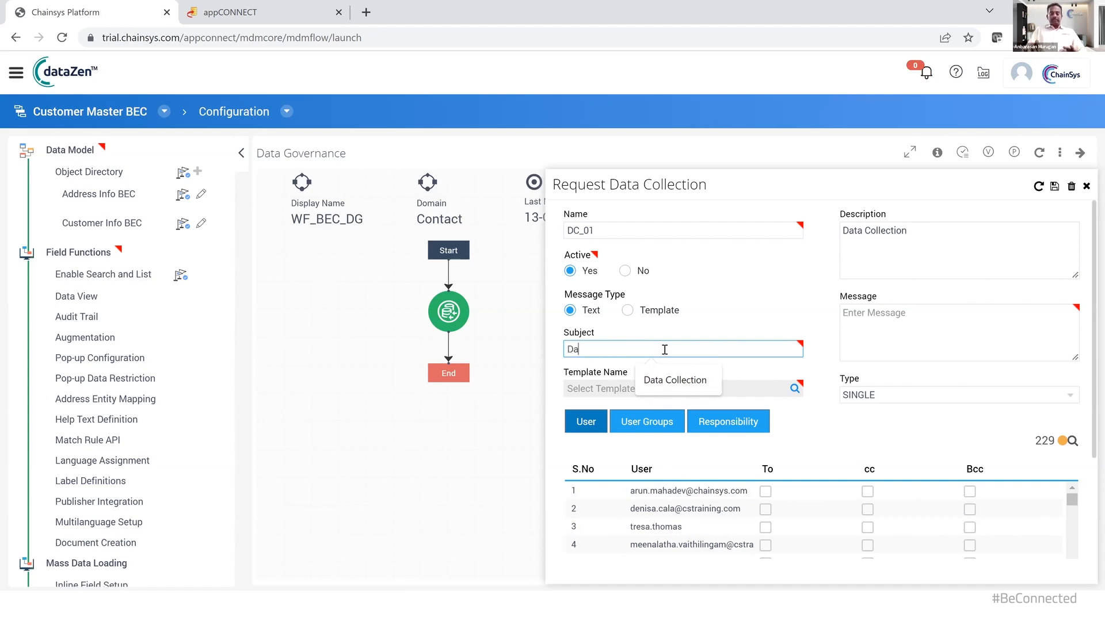
text(ta Collection)
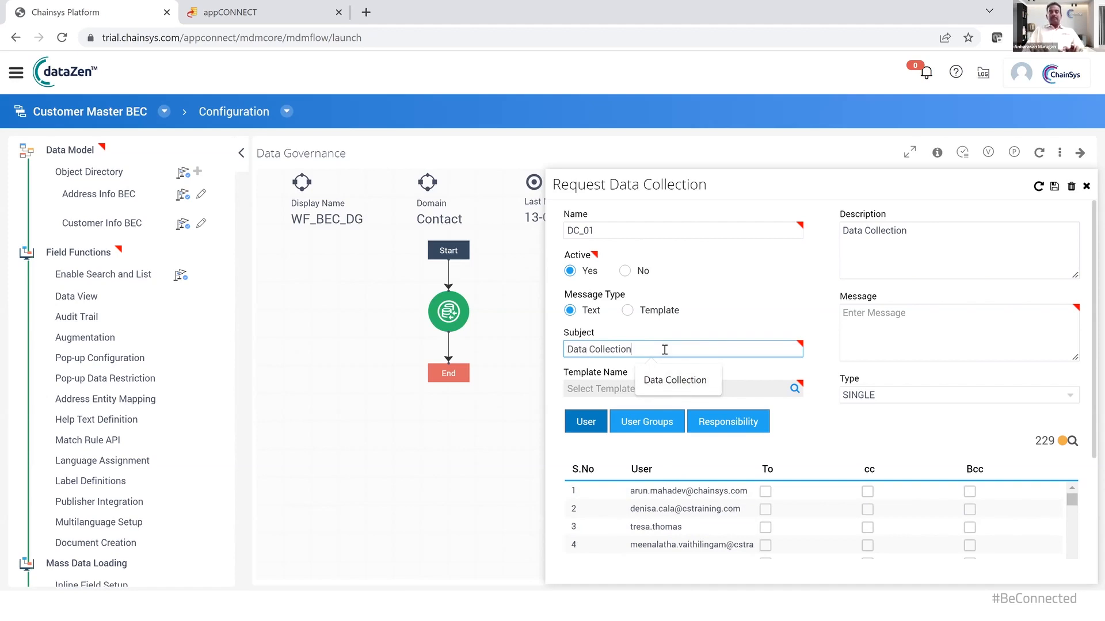
click(912, 329)
text(Enter the )
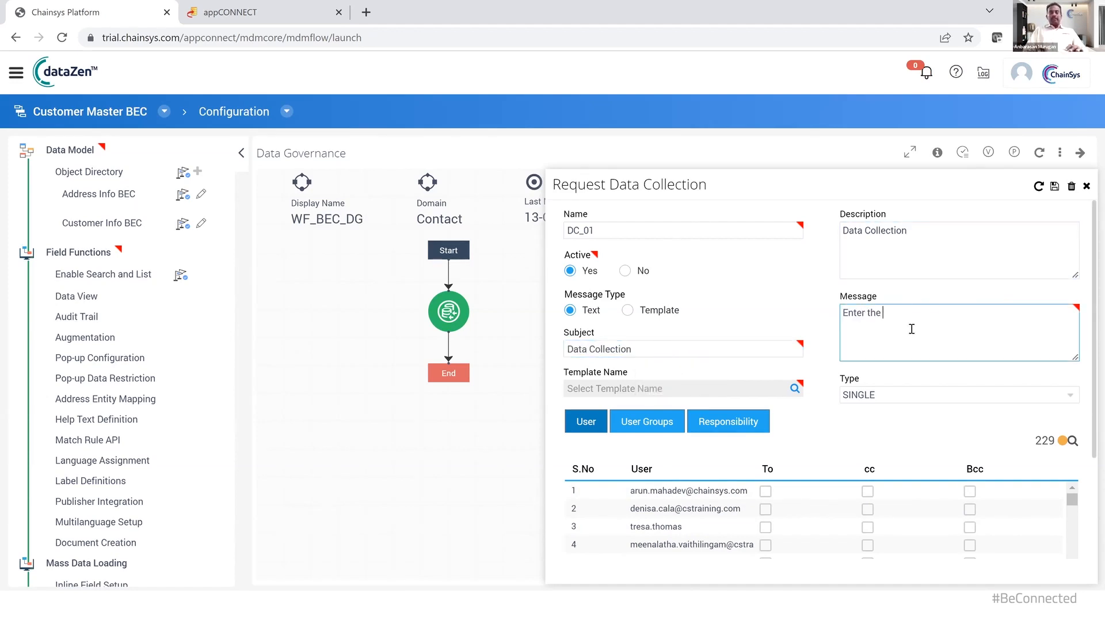
text(Mandat)
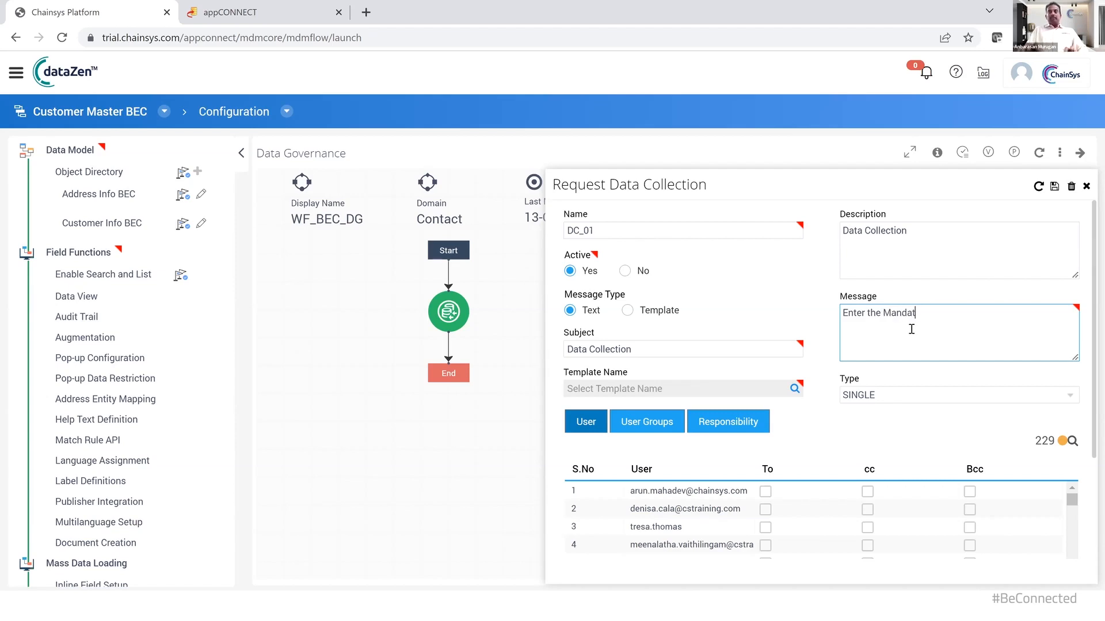
text(e Information)
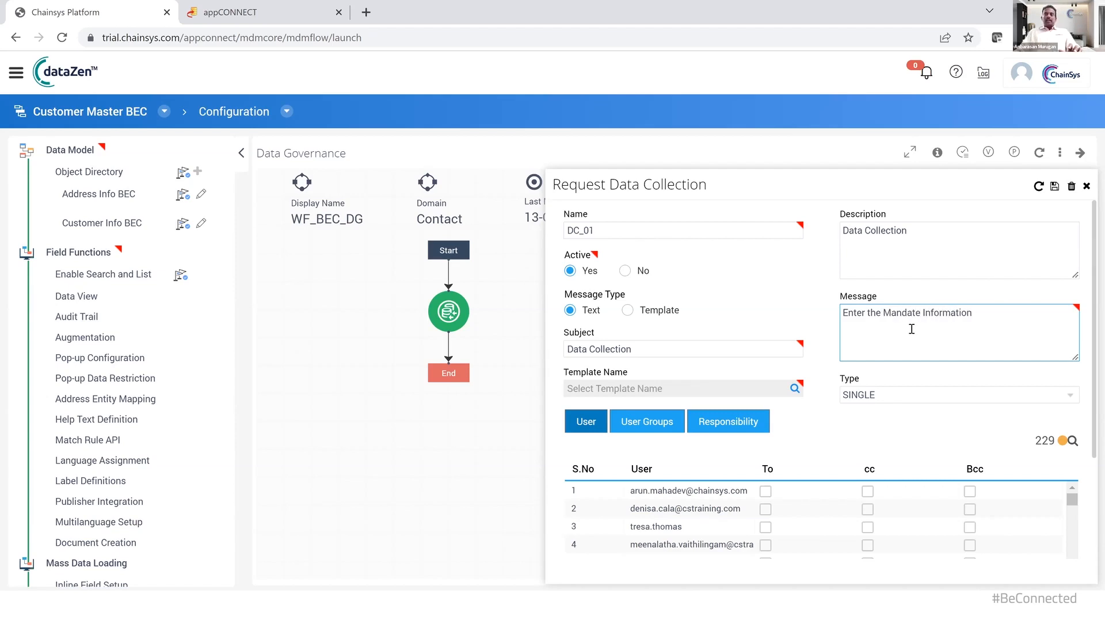
Set the data collection request's type to SINGLE, make datazen_admin its To recipient, and save the activity
click(890, 395)
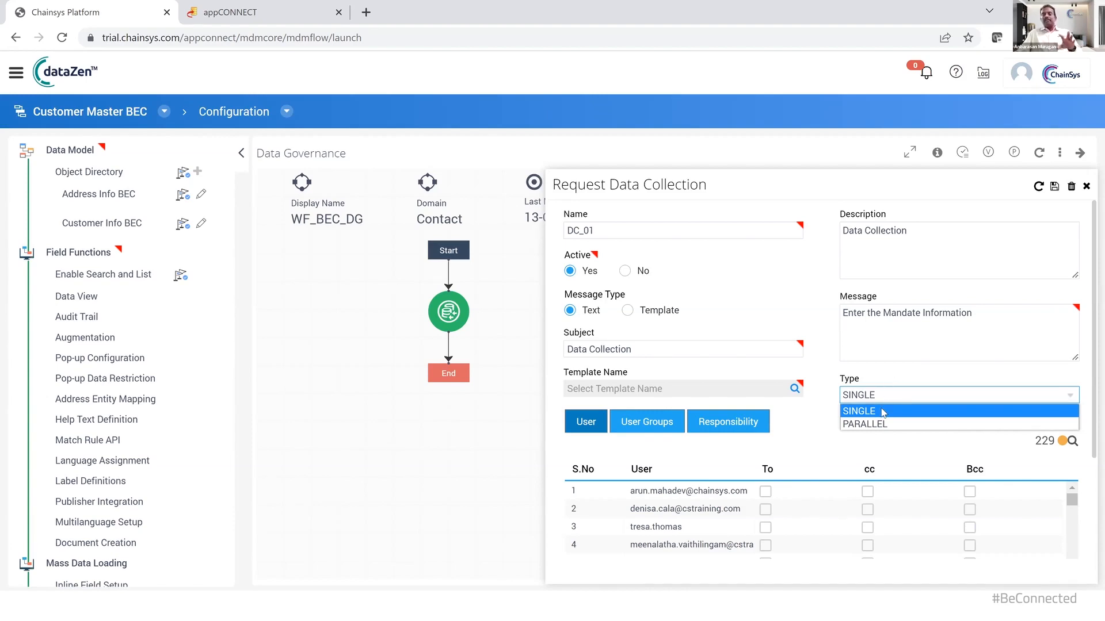
click(883, 412)
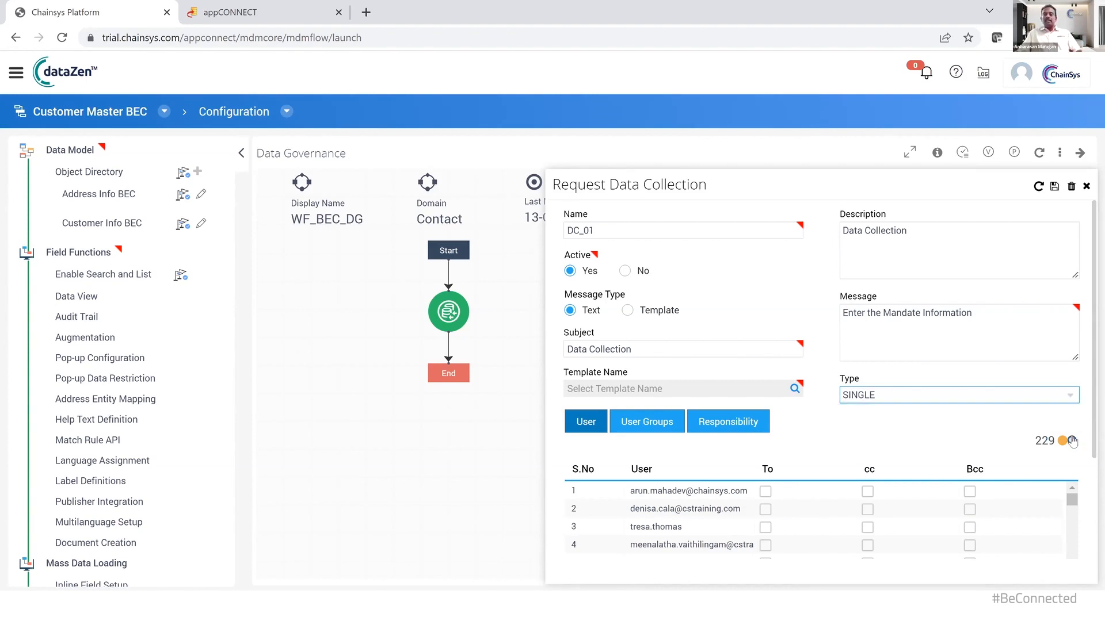
click(1072, 441)
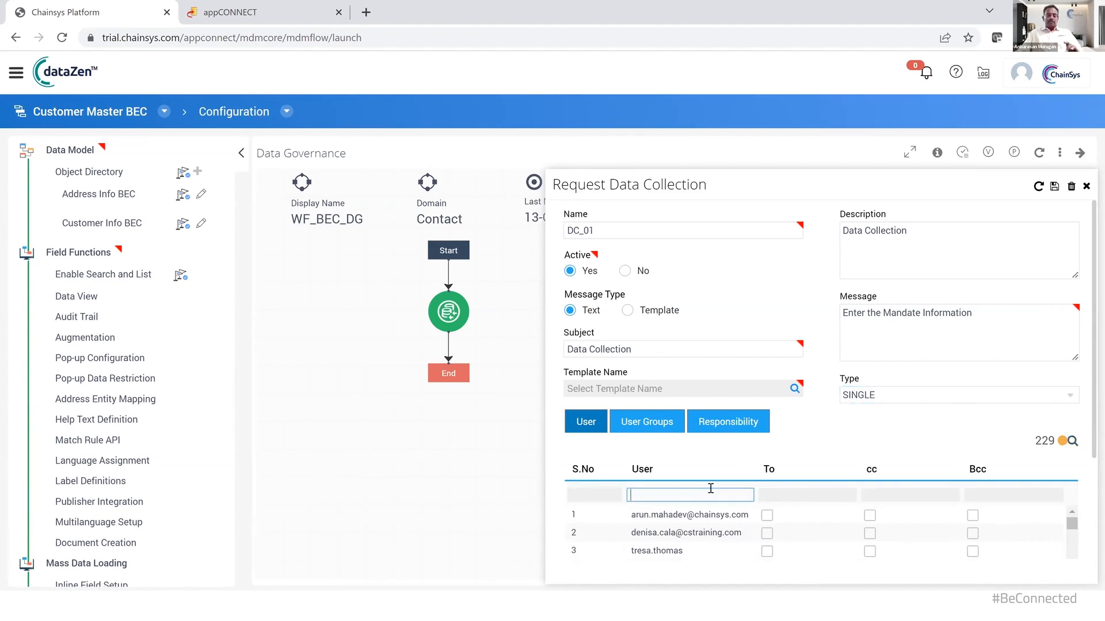
text(data)
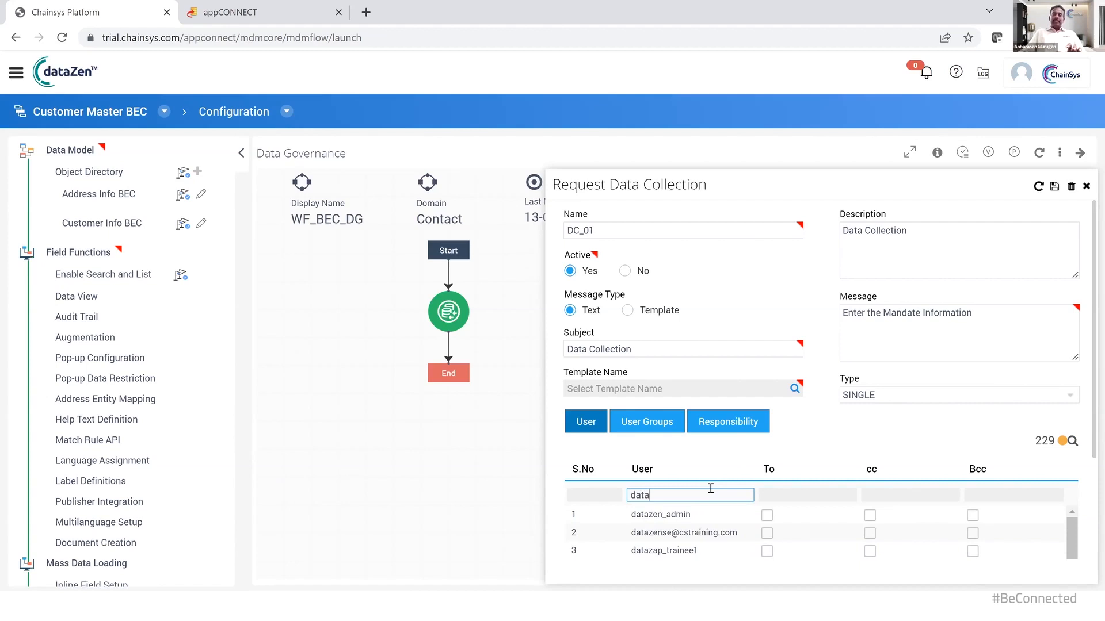
click(767, 515)
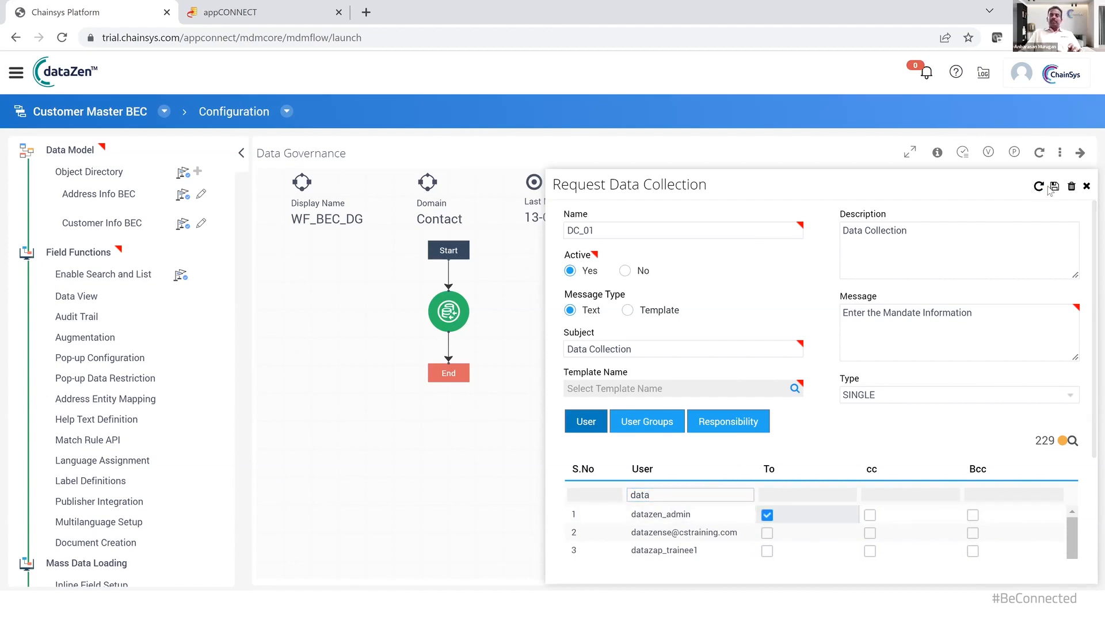
click(1054, 186)
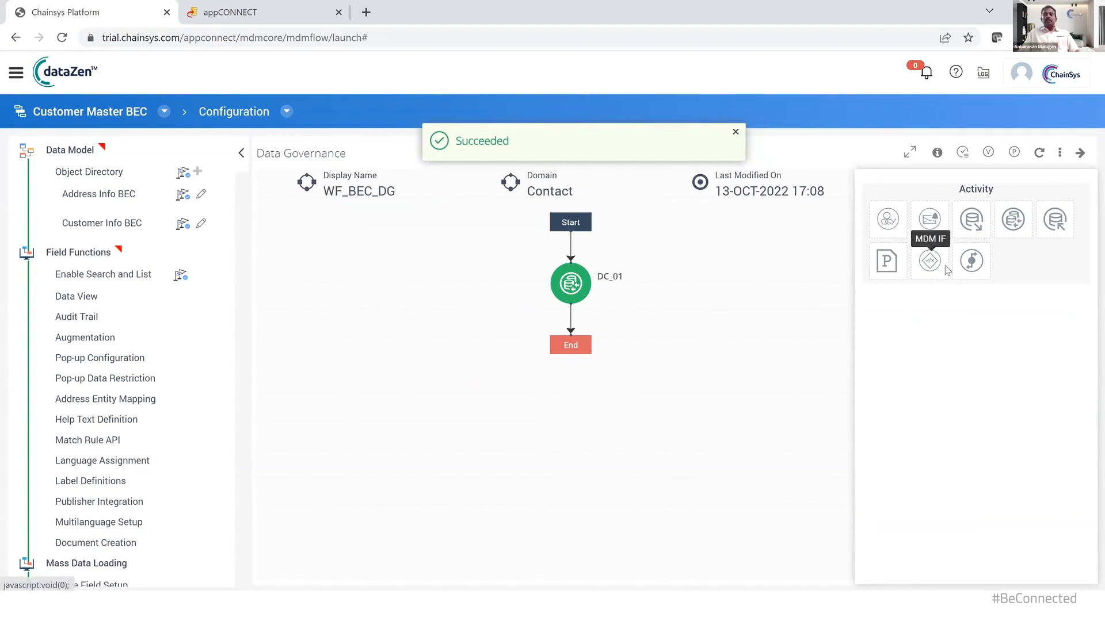
Add an Approval activity after DC_01 in the data governance workflow, with description "Approval" and type Single
drag(896, 216, 566, 288)
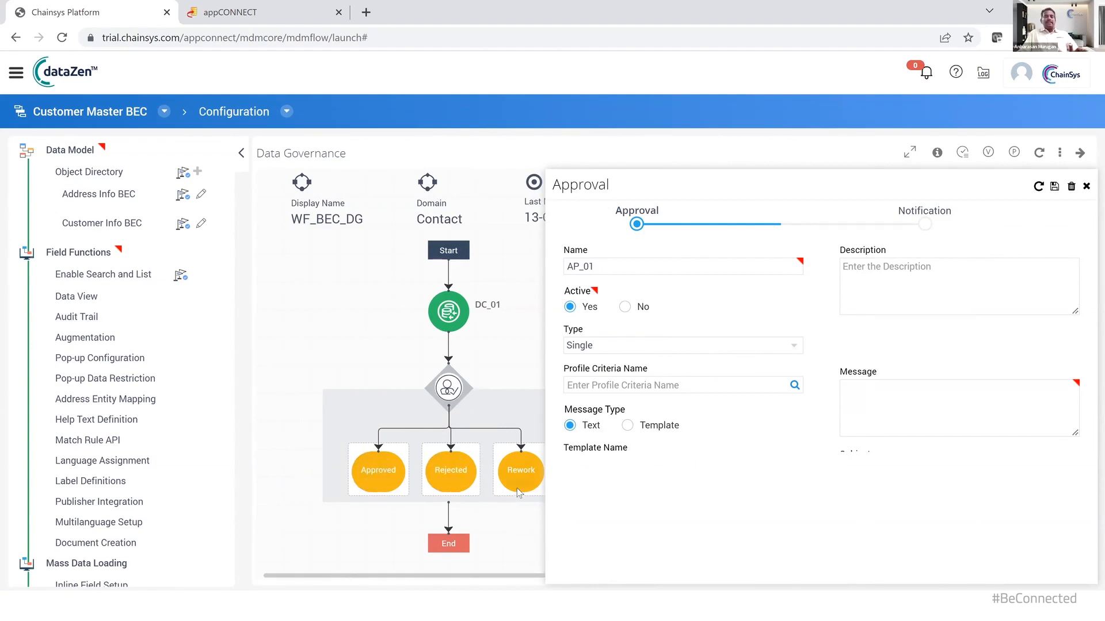
click(870, 266)
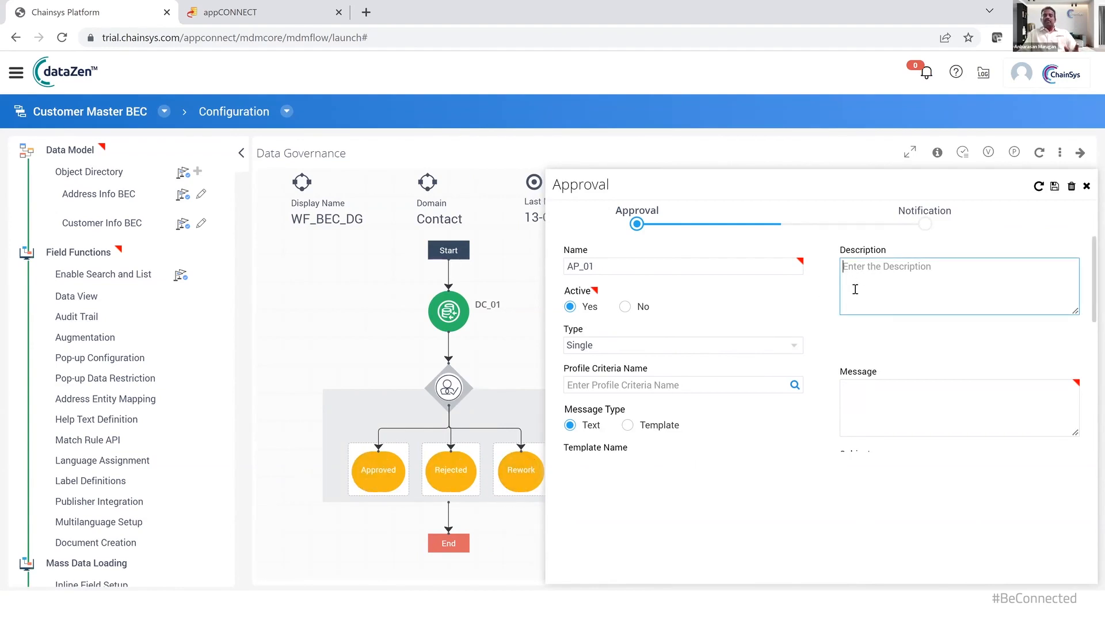
text(Approval)
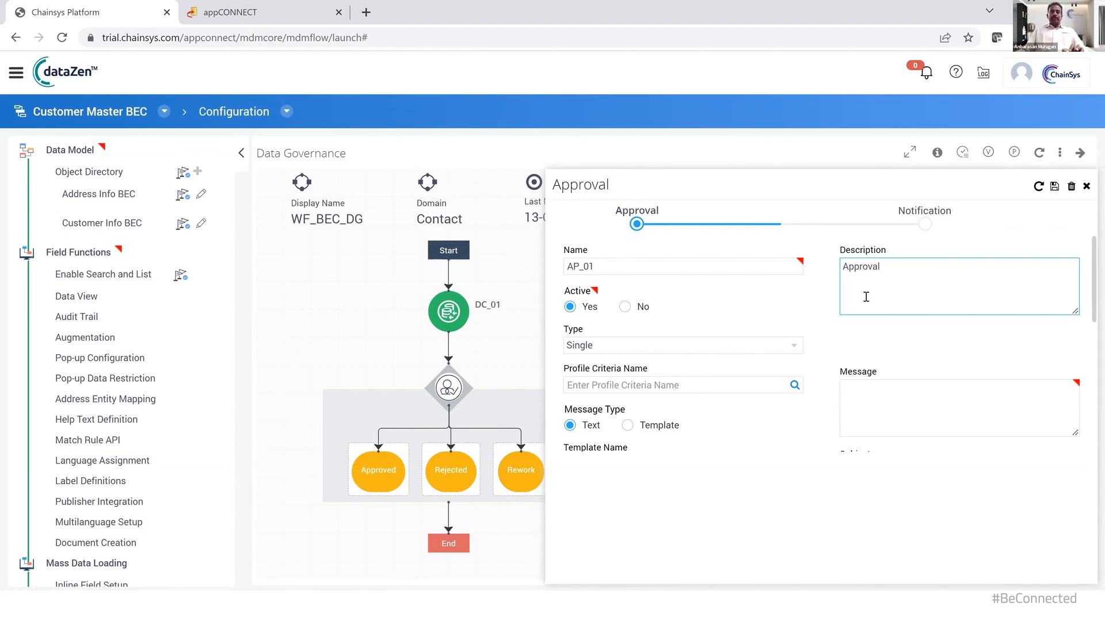
click(626, 347)
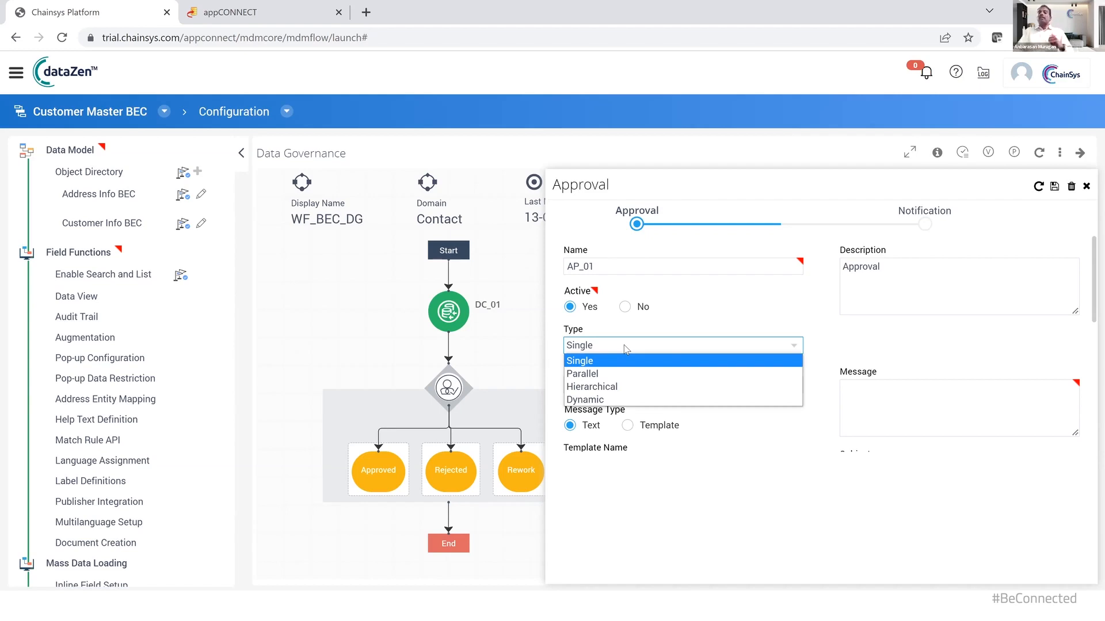
click(627, 360)
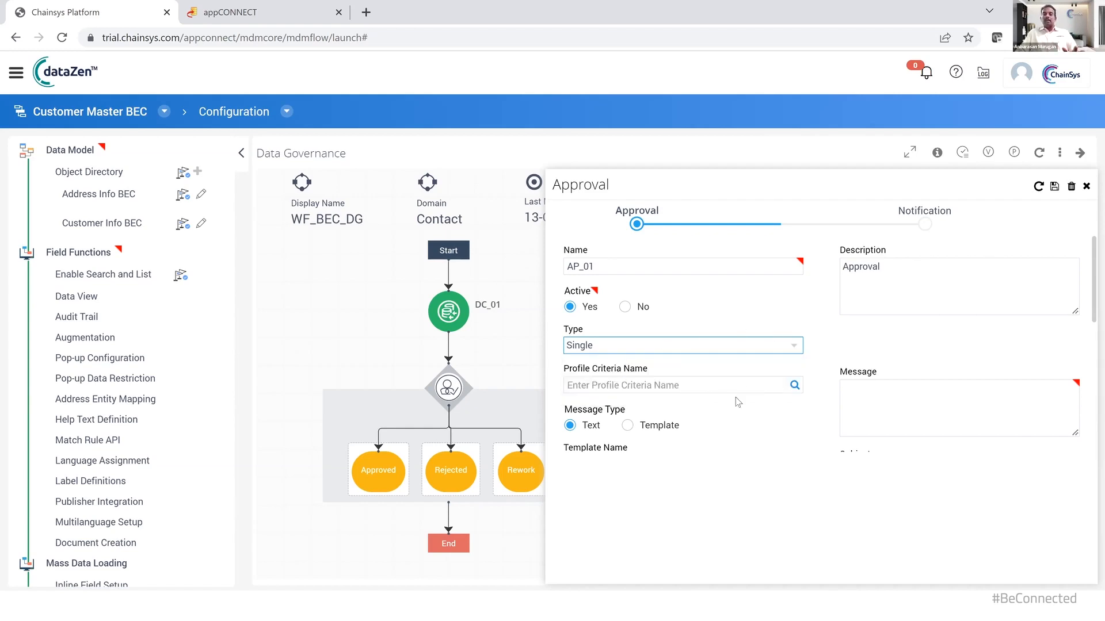
Give the approval the message "Please Approve" and the subject "Approval Notifcation"
click(892, 398)
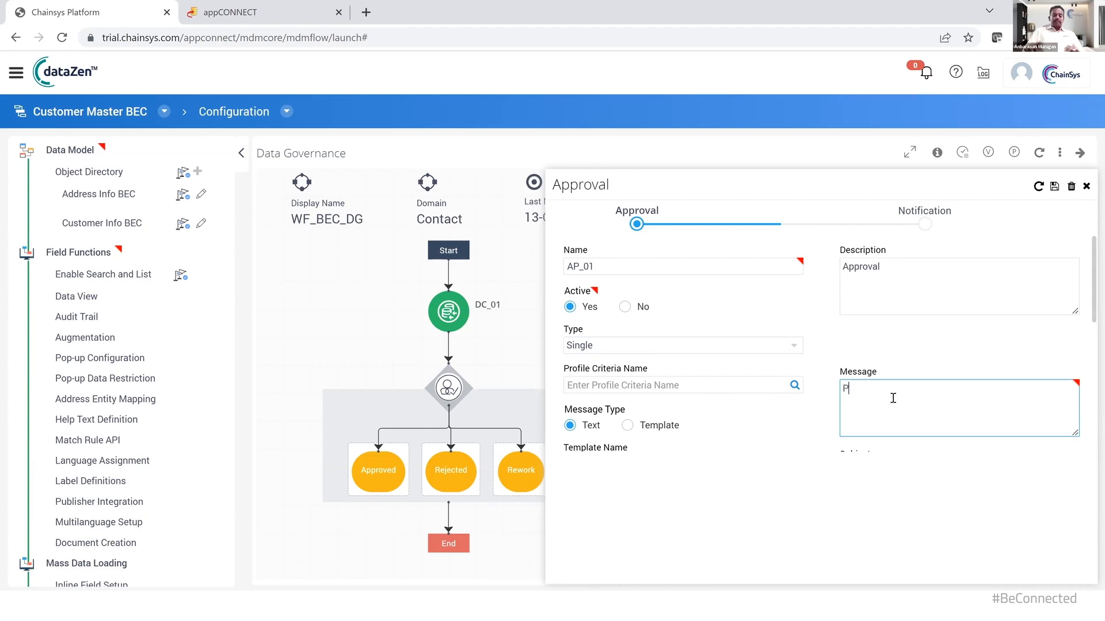
text(Please Appro)
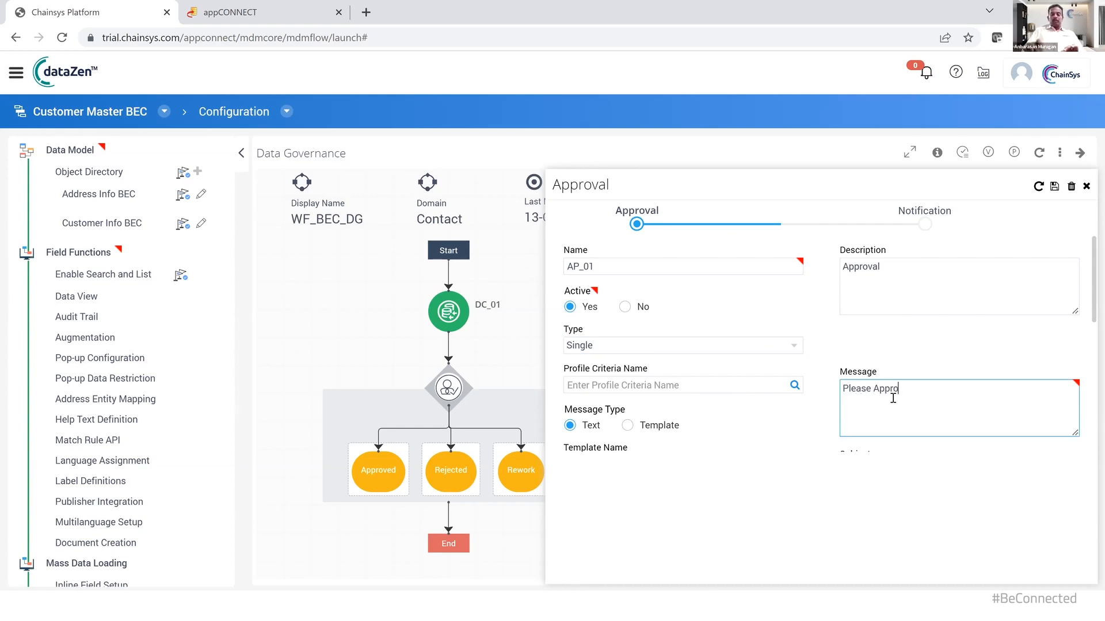
text(ve)
scroll(832, 351, down, 3)
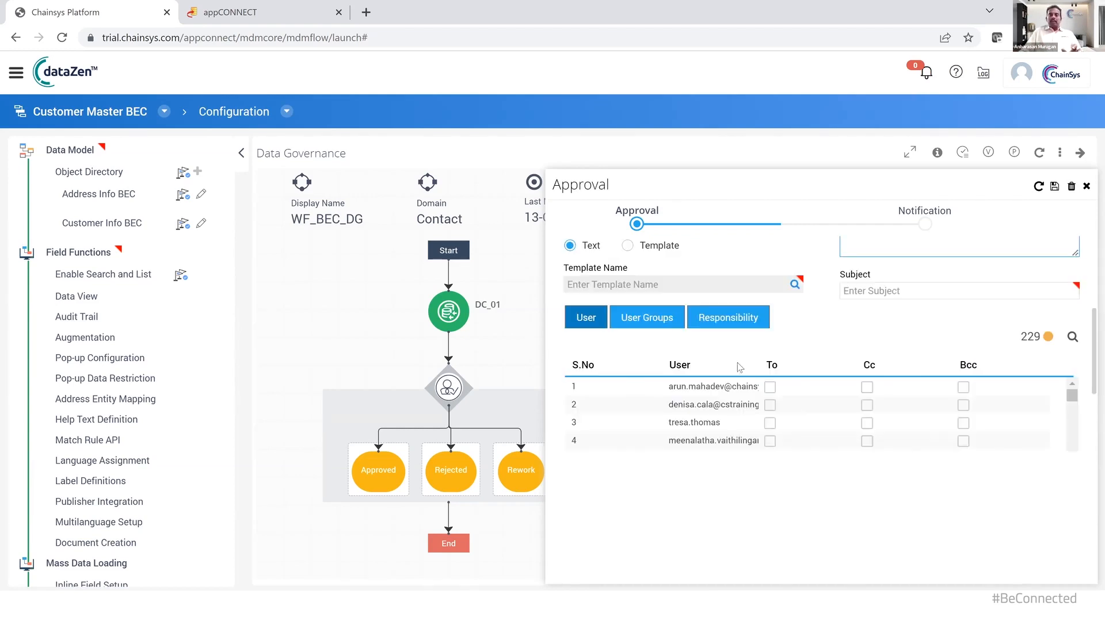
click(870, 292)
text(Approval)
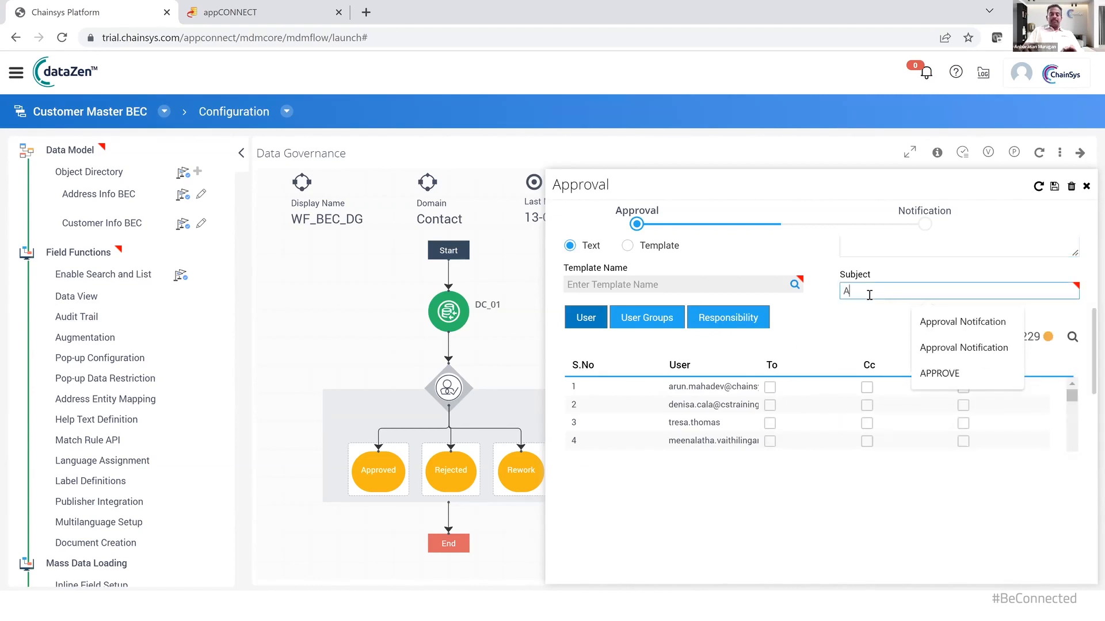
click(962, 322)
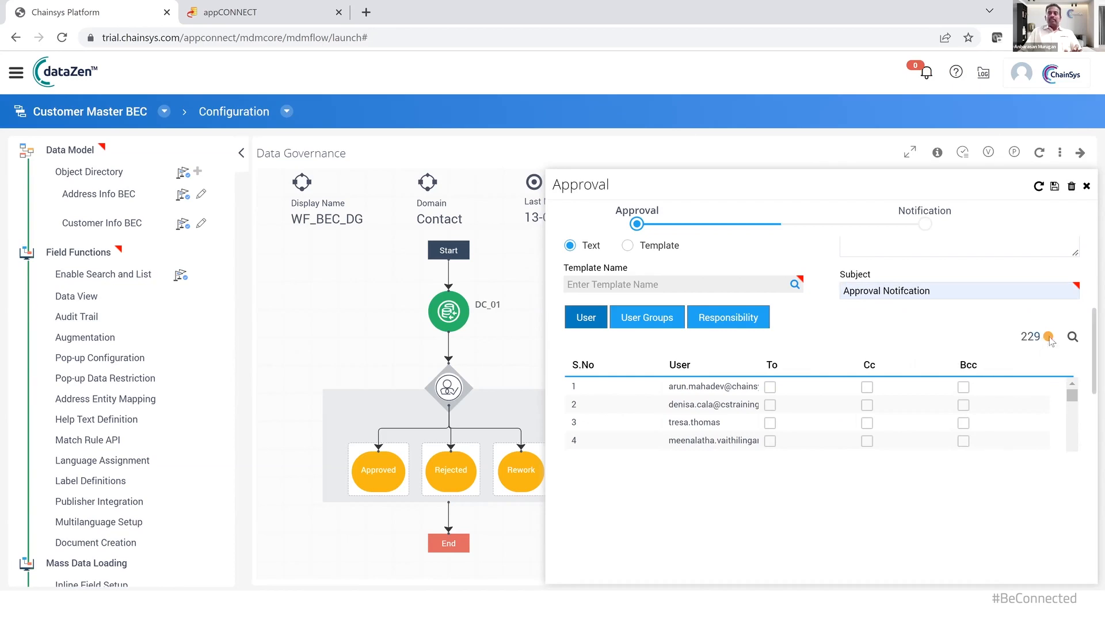
Make datazen_admin the To recipient of the approval and save the activity
click(1072, 337)
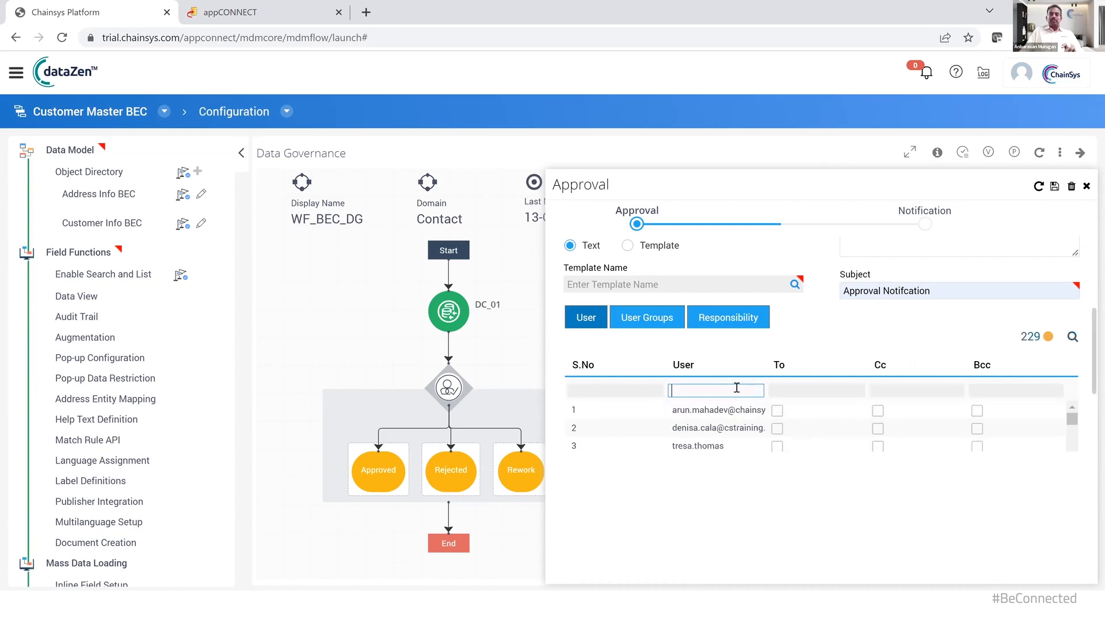
text(data)
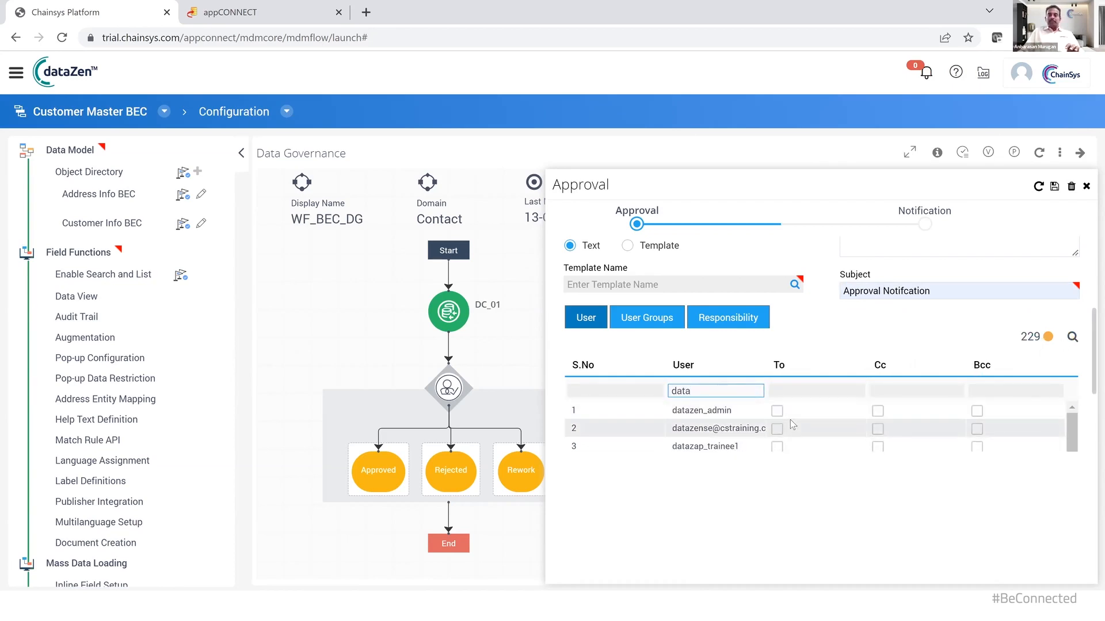
click(776, 410)
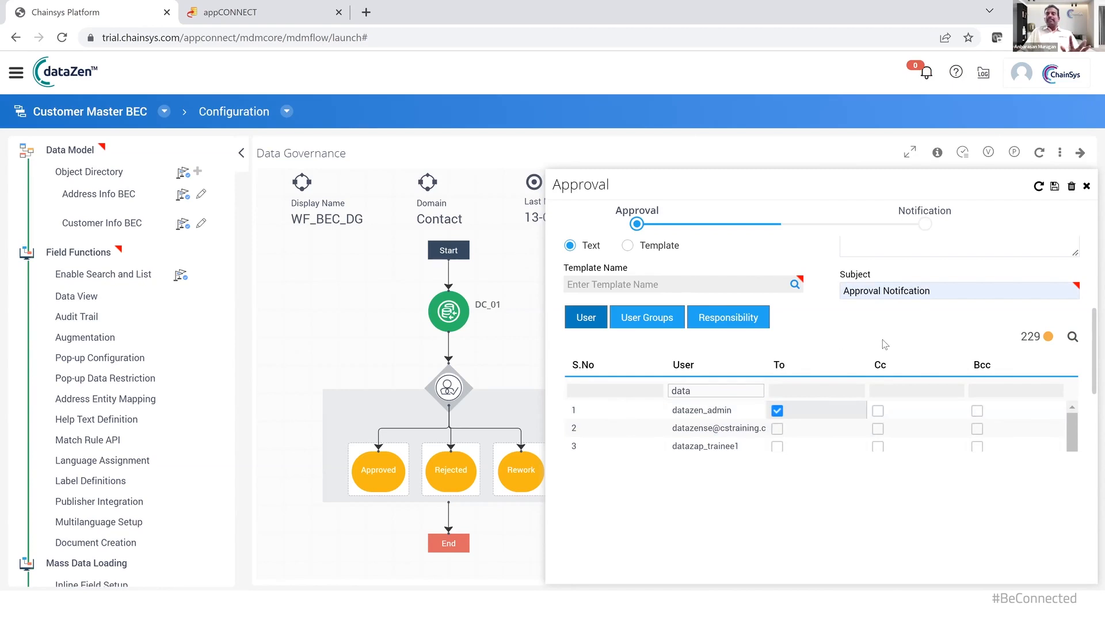
scroll(885, 345, up, 3)
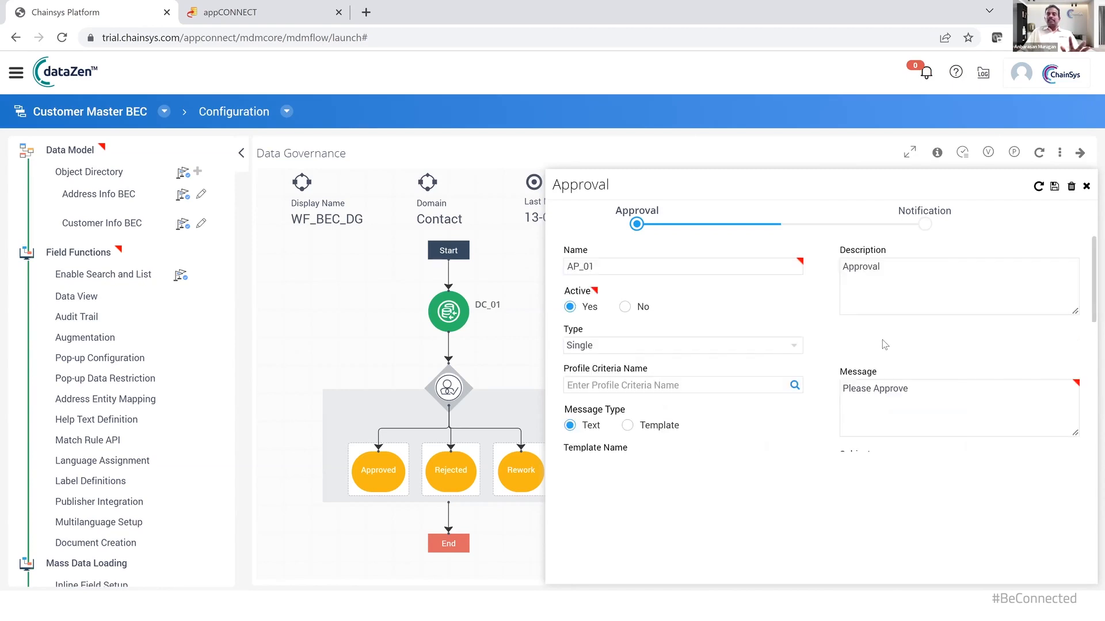
click(1055, 187)
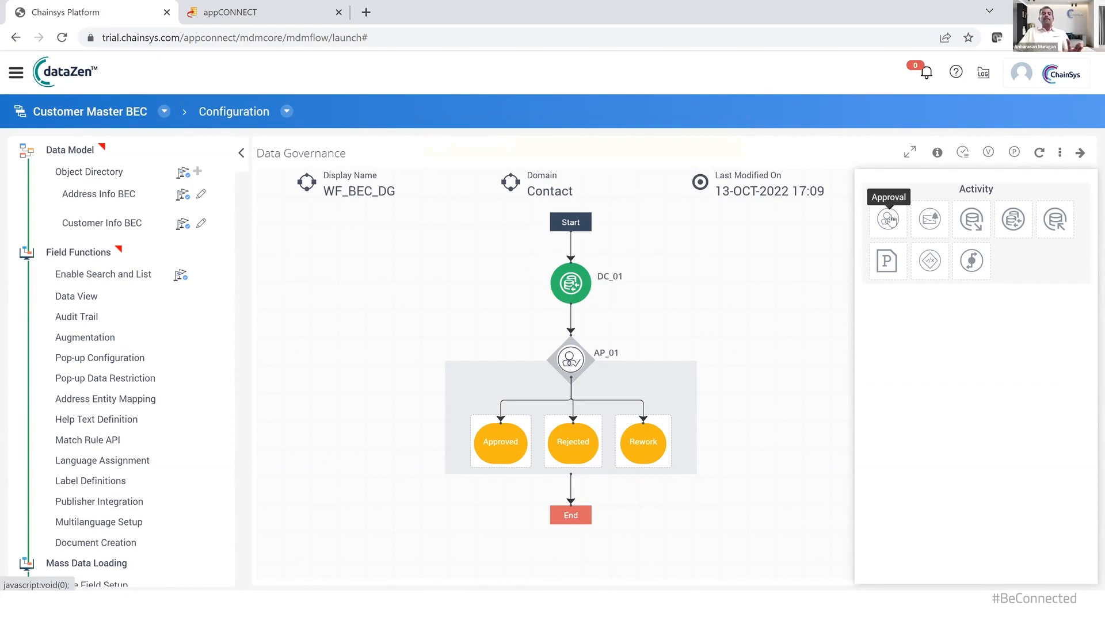
Add and save a Move To Hub activity under the Approved branch and a Request Reject activity under the Rejected branch
drag(888, 219, 945, 207)
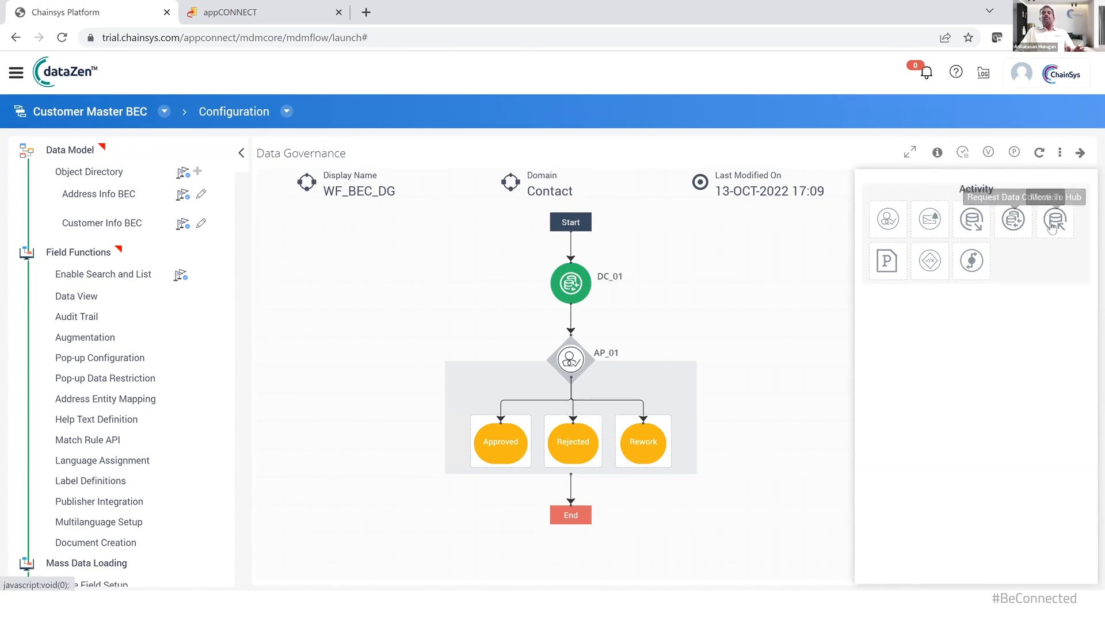
drag(1052, 227, 502, 455)
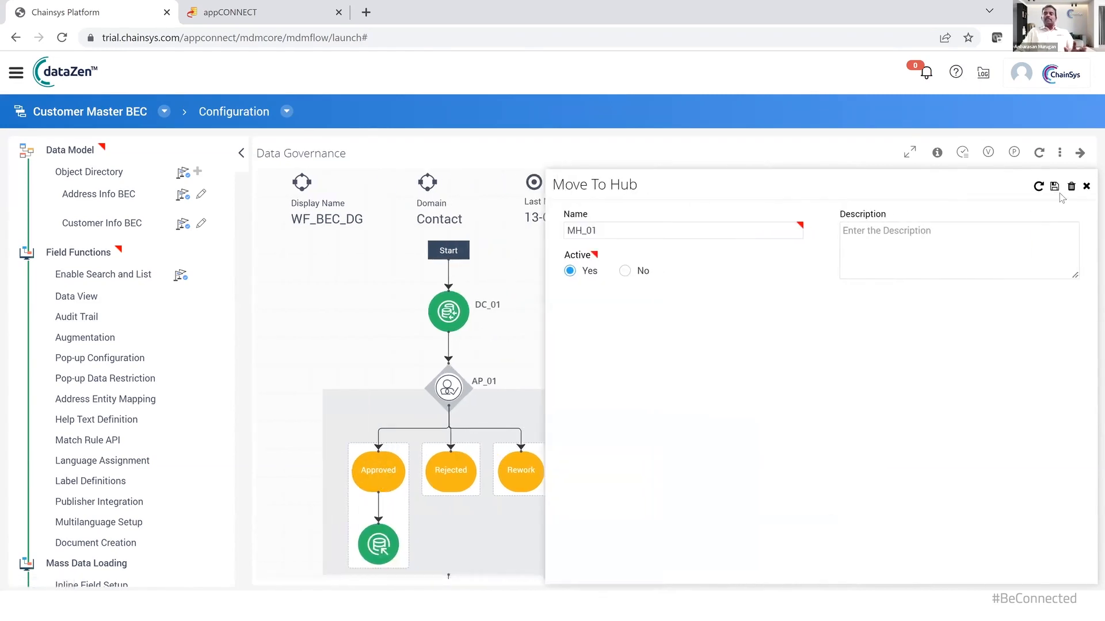
click(1055, 186)
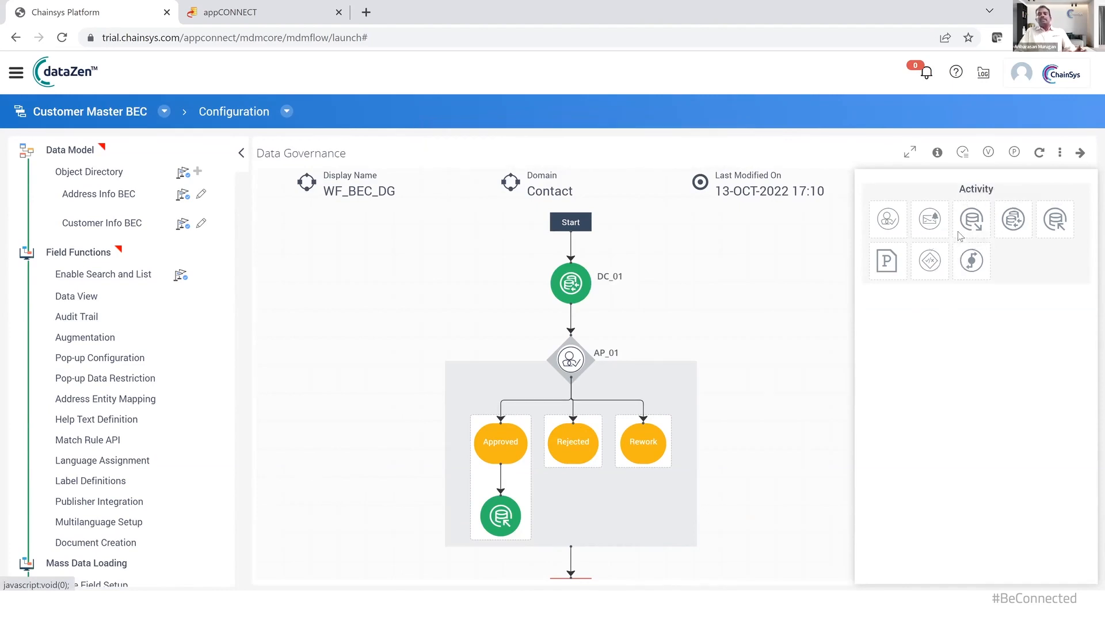
drag(971, 219, 565, 459)
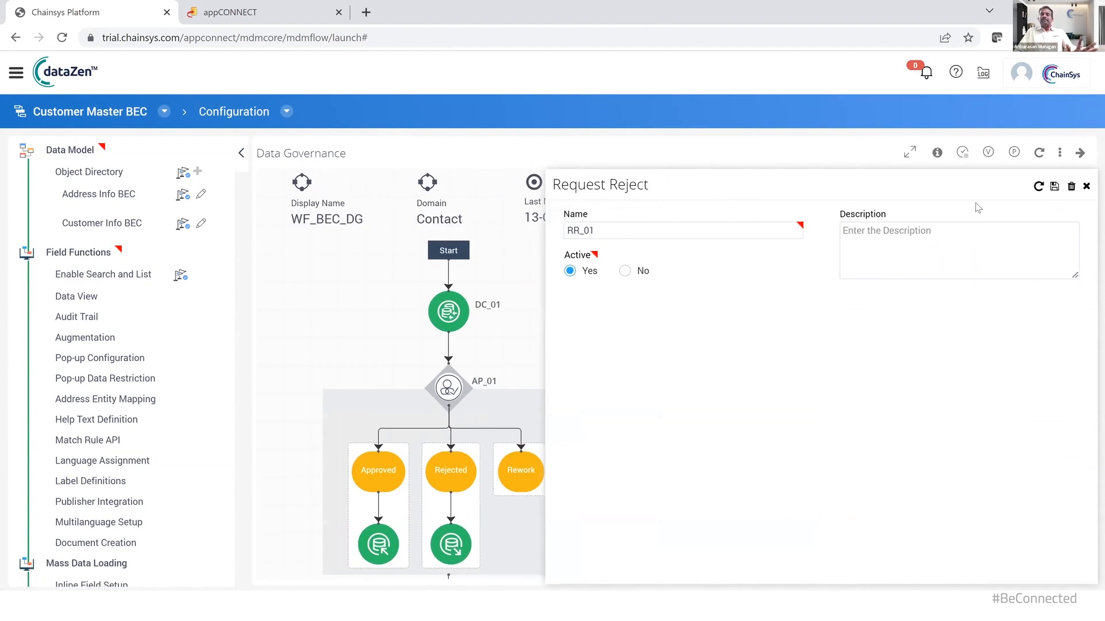
click(1054, 187)
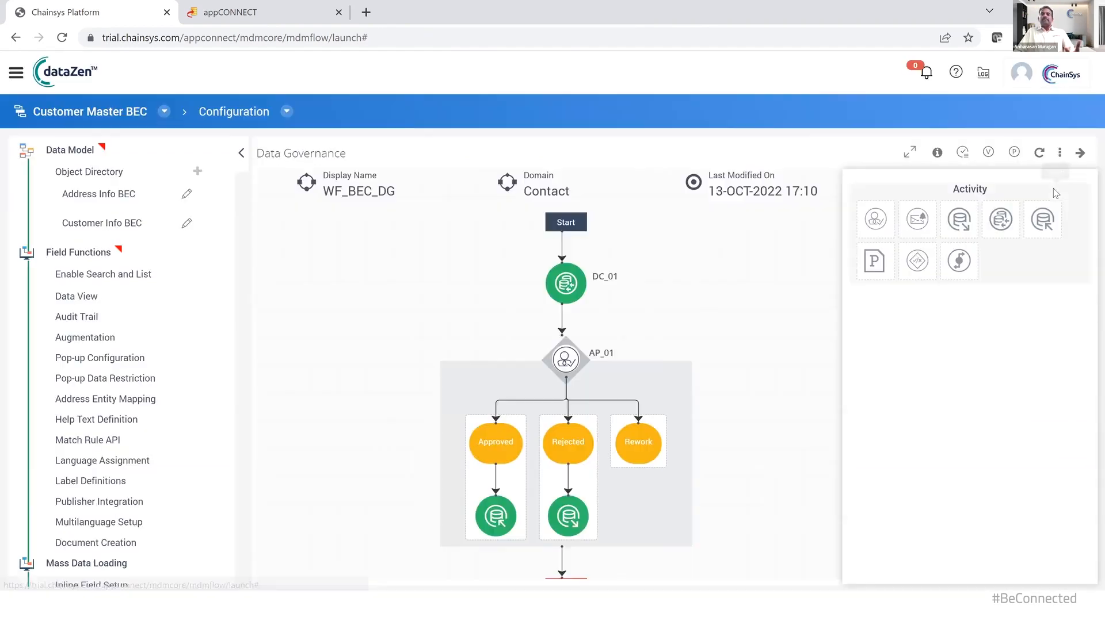
Build the data governance workflow WF_BEC_DG and deploy it
click(1060, 154)
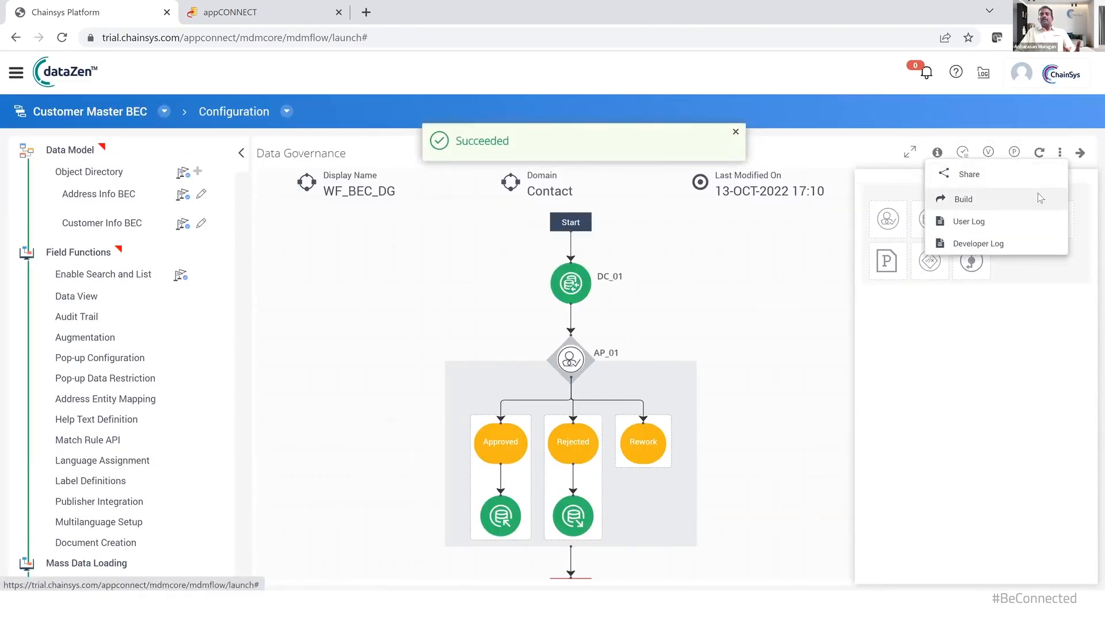
click(1038, 198)
click(1059, 153)
click(1040, 198)
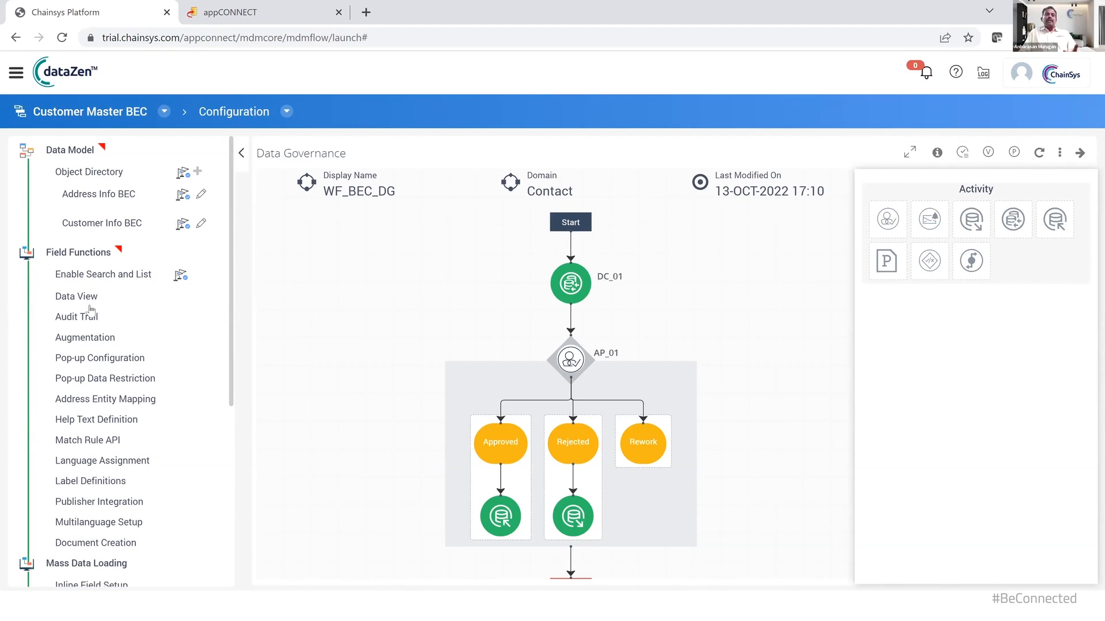
Go to the Confirm & Deploy stage and deploy the Customer Master BEC data model
scroll(91, 314, down, 5)
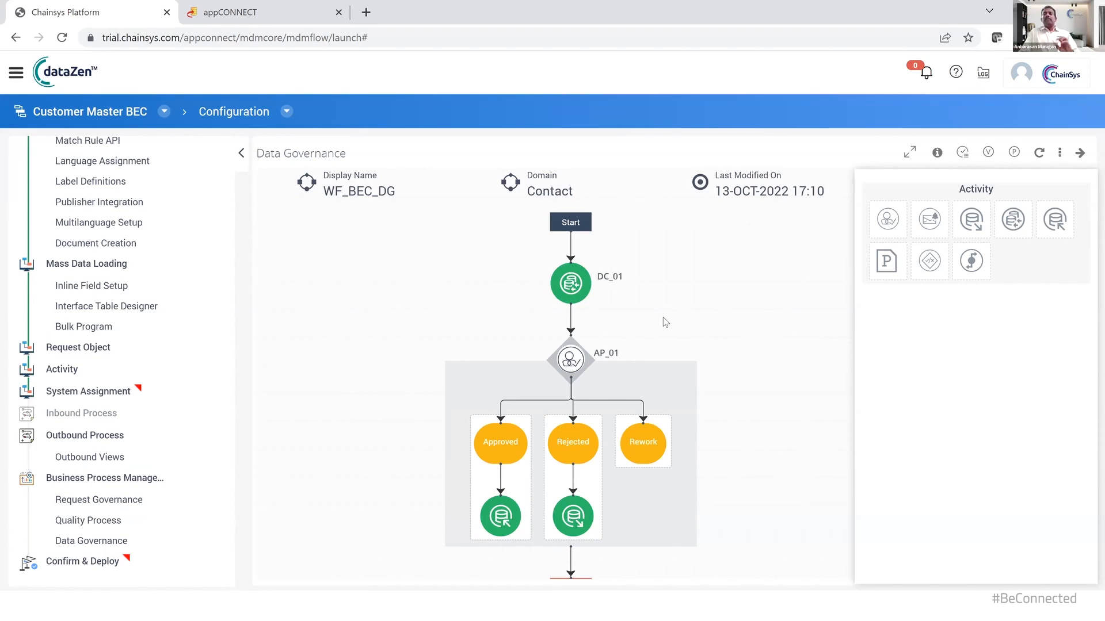
click(1078, 153)
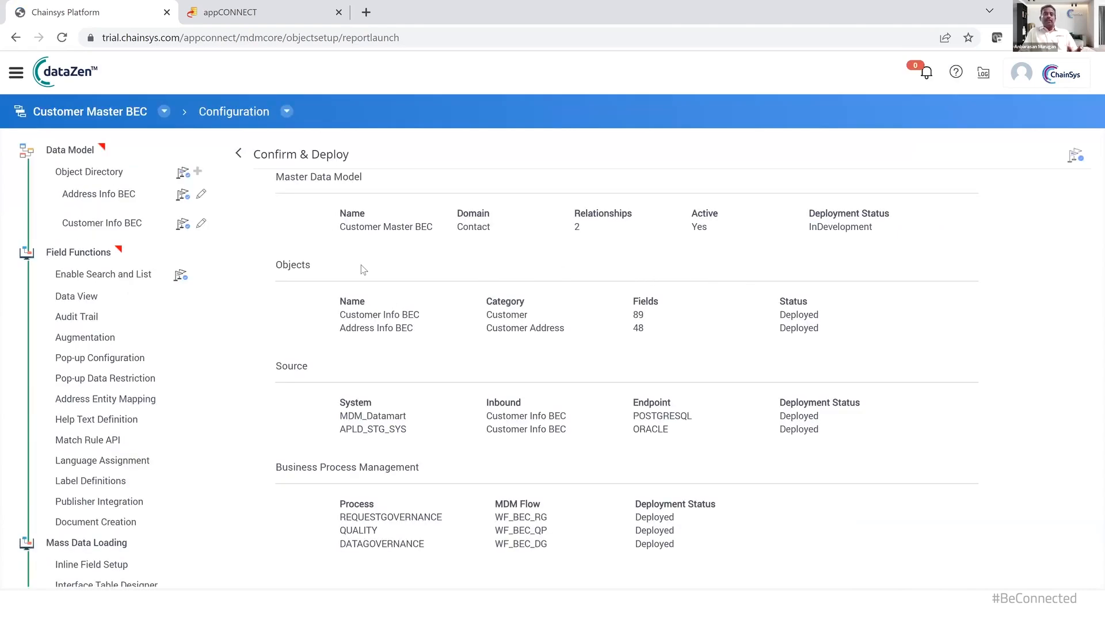
drag(266, 156, 360, 153)
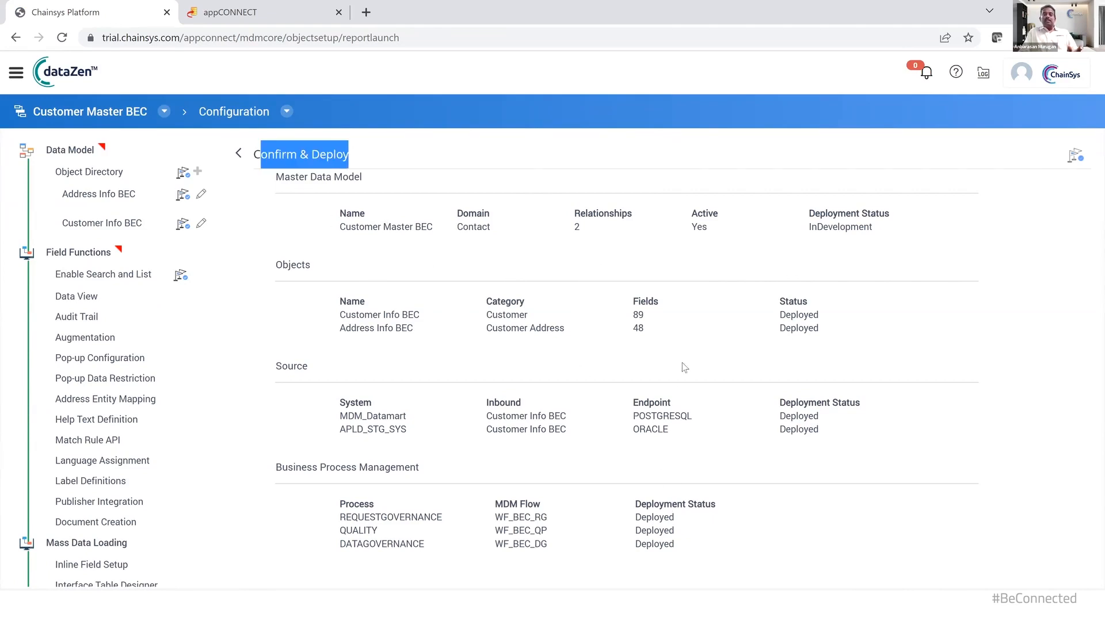
click(1076, 156)
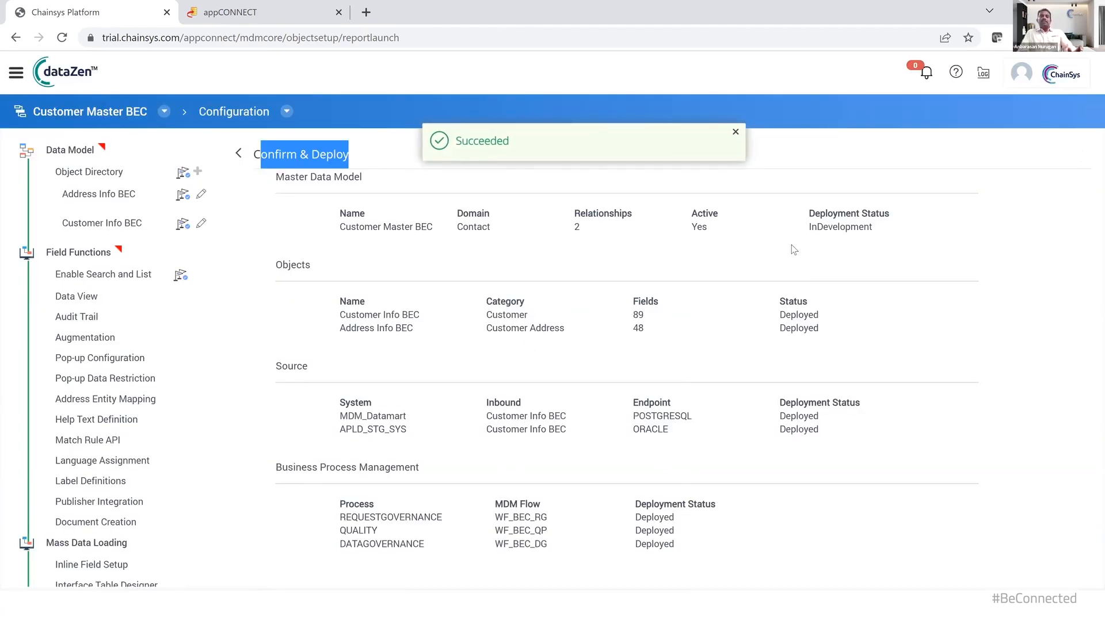
click(735, 134)
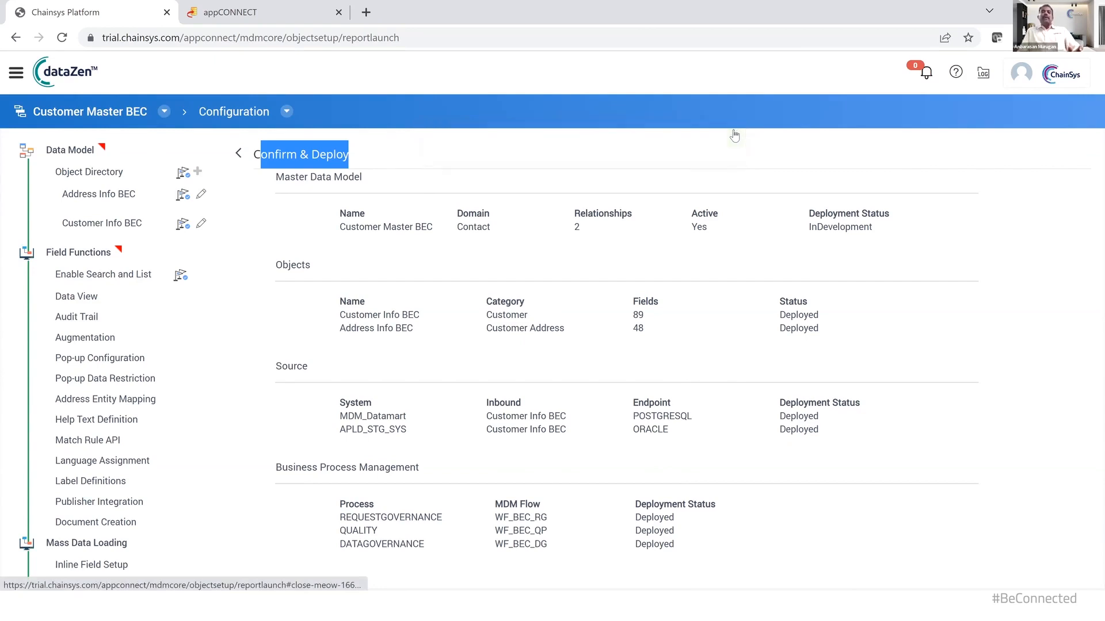
click(630, 202)
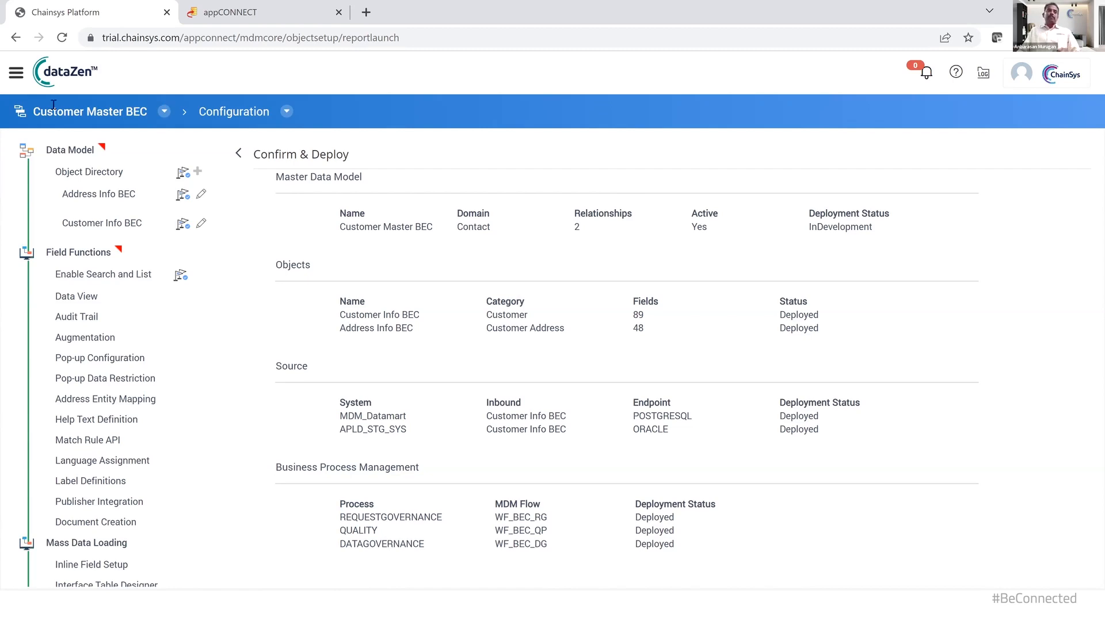
In Data Model to Responsibility, switch to listing by data model, select Customer Master BEC, and filter the responsibilities by Data
click(21, 78)
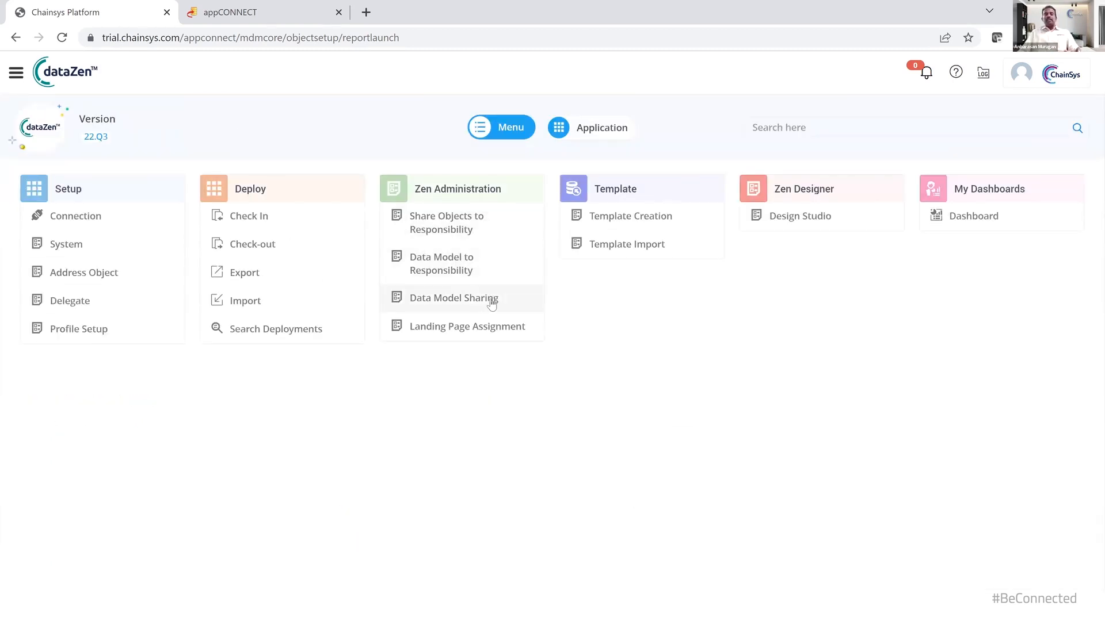
click(462, 273)
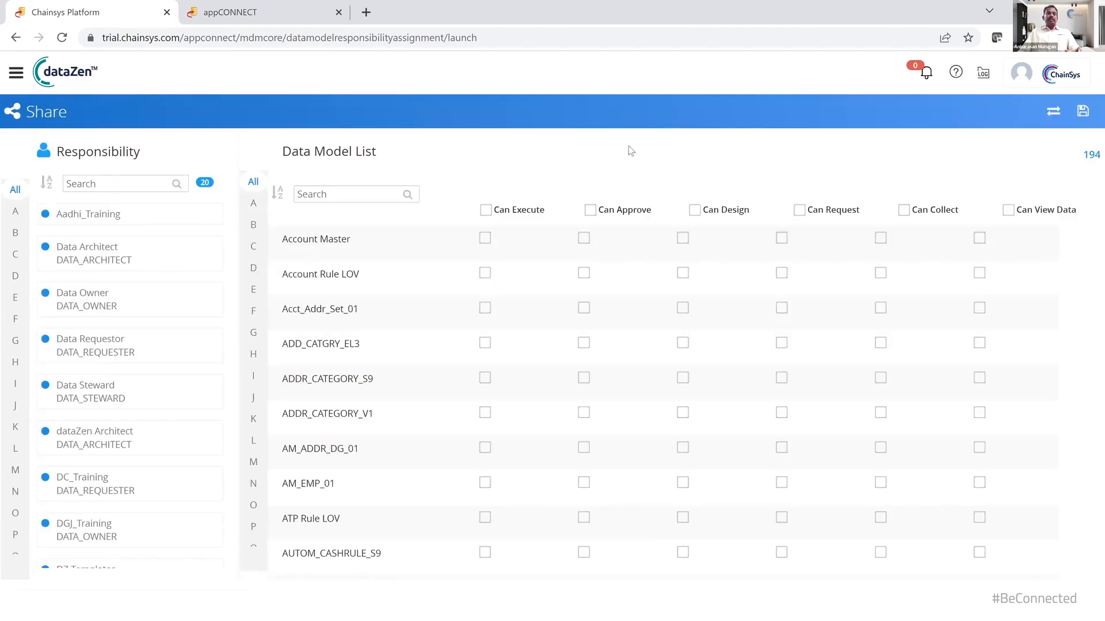
click(1061, 116)
click(96, 190)
text(custom)
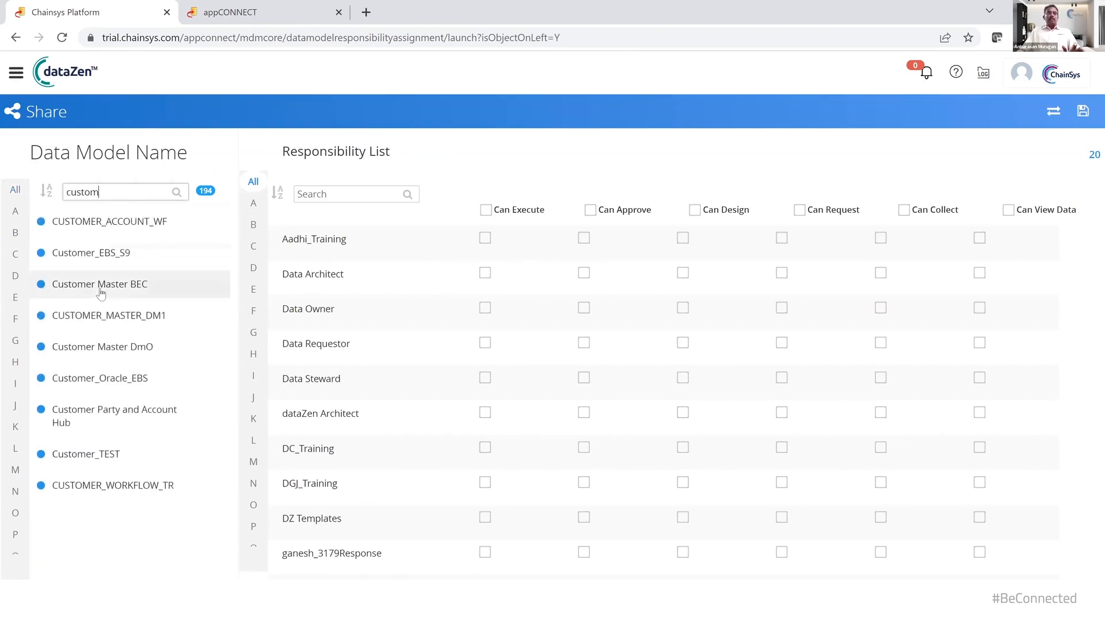
click(100, 288)
click(334, 194)
text(Da)
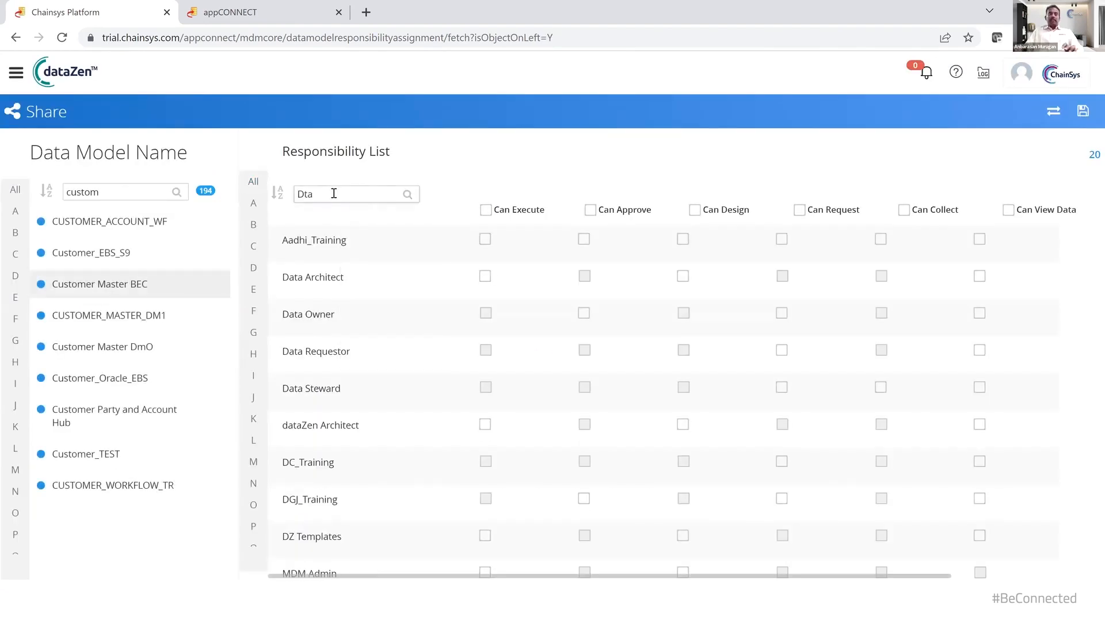
text(ta)
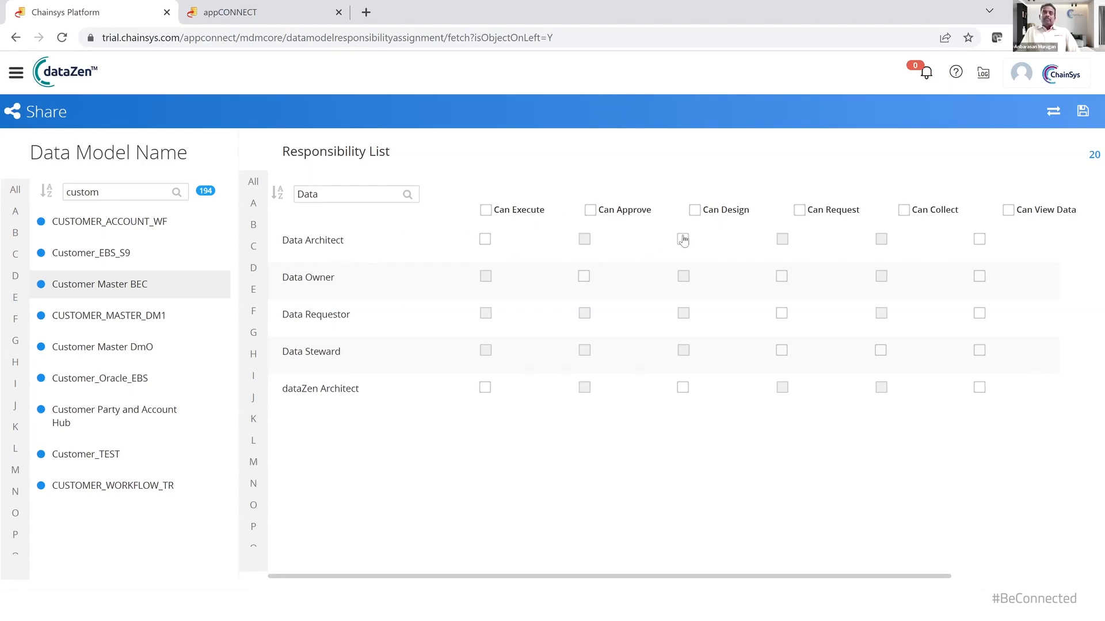
Grant Data Architect design and view data rights, Data Owner approve and view data rights, and Data Requestor request and view data rights
click(978, 240)
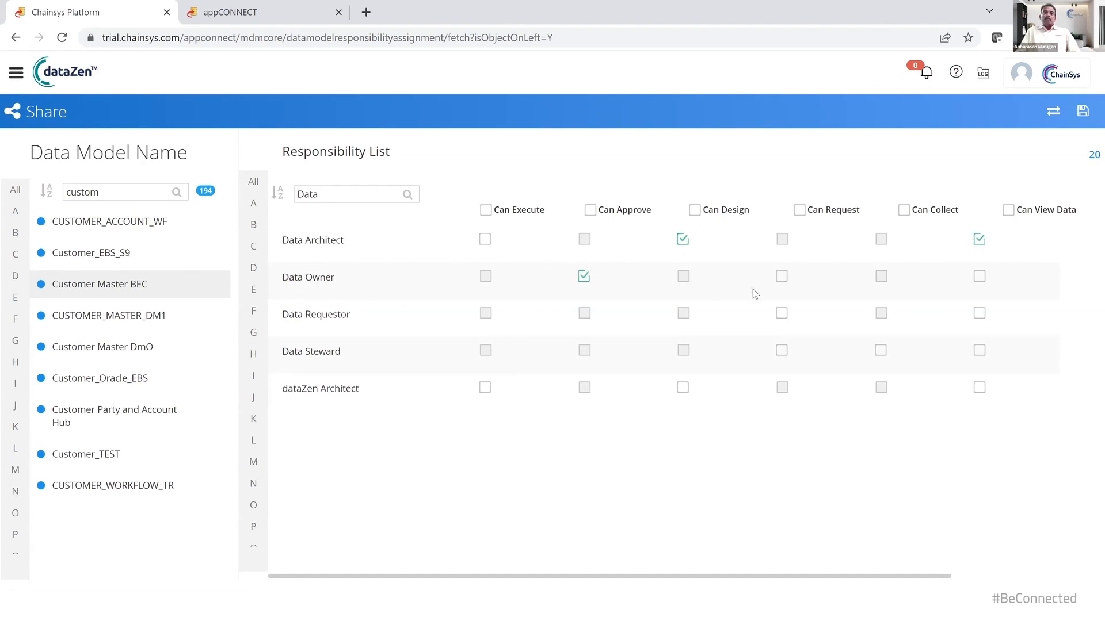
click(978, 276)
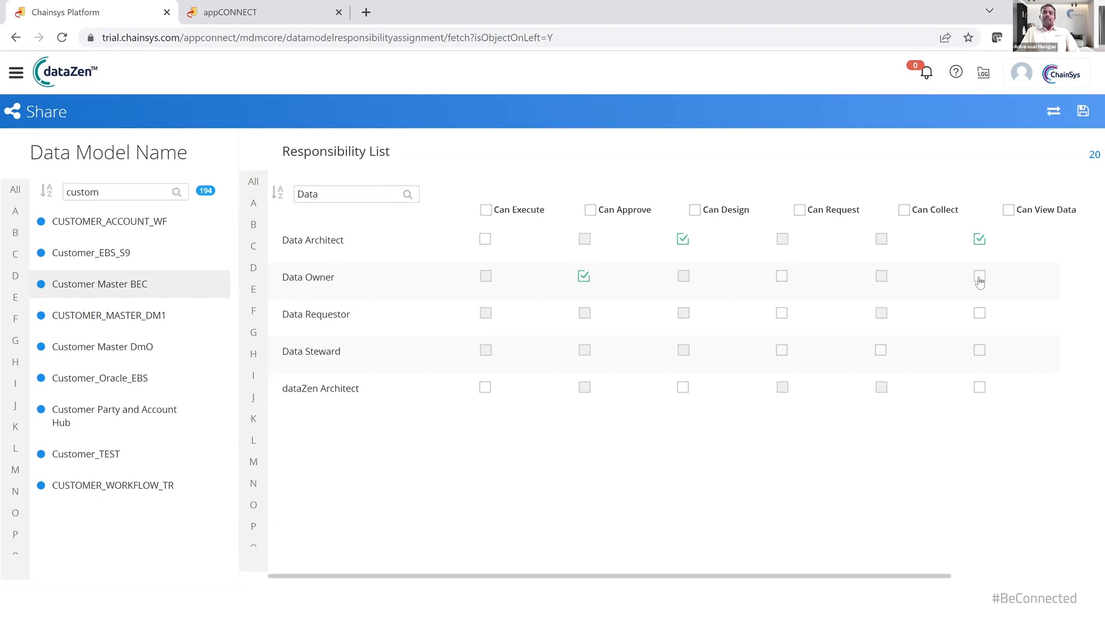
click(781, 314)
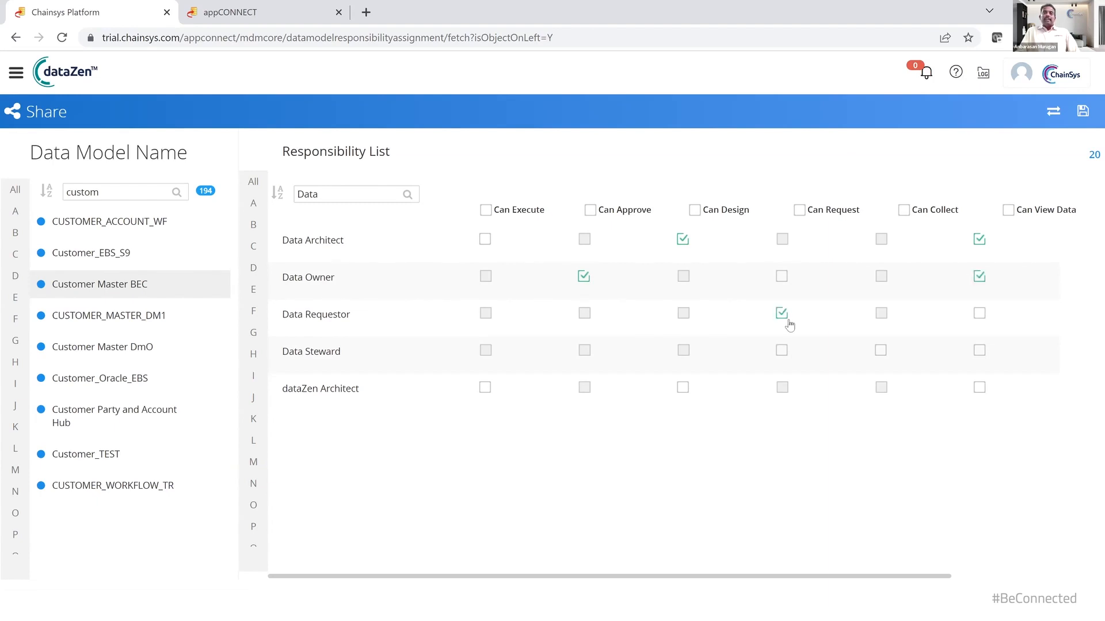
click(979, 313)
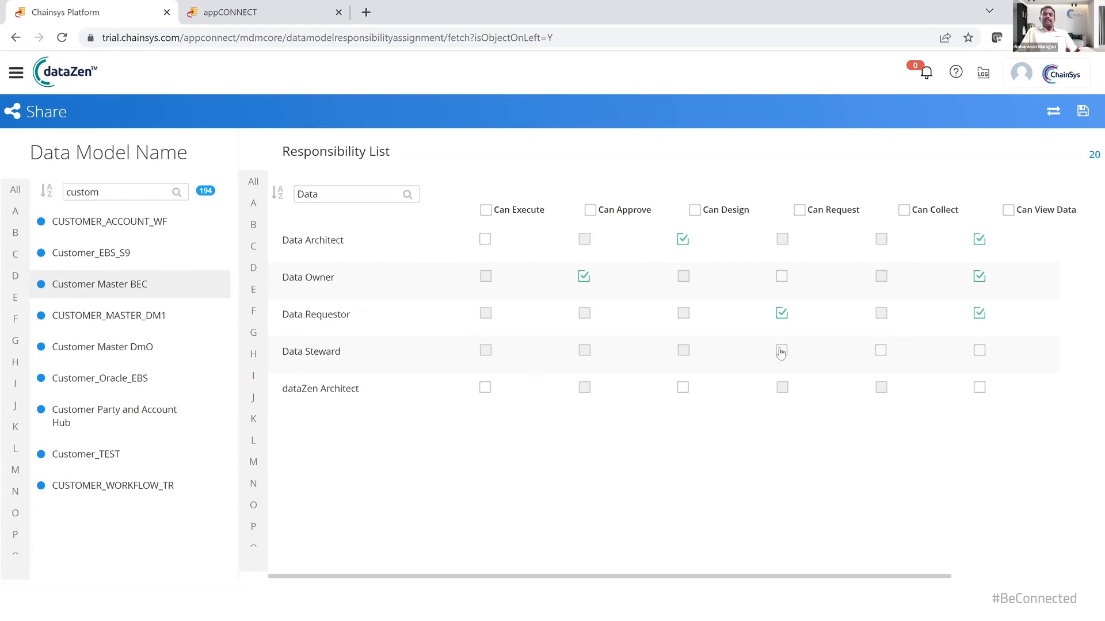
Grant Data Steward collect and view data rights and dataZen Architect the design right, and save the responsibility assignment
click(979, 352)
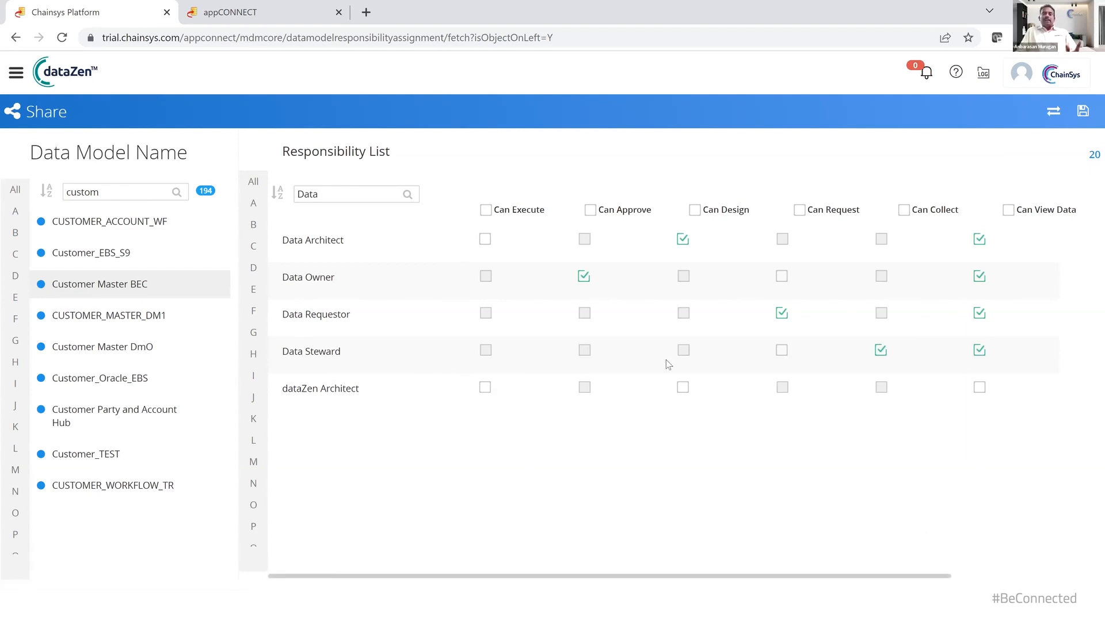
click(683, 388)
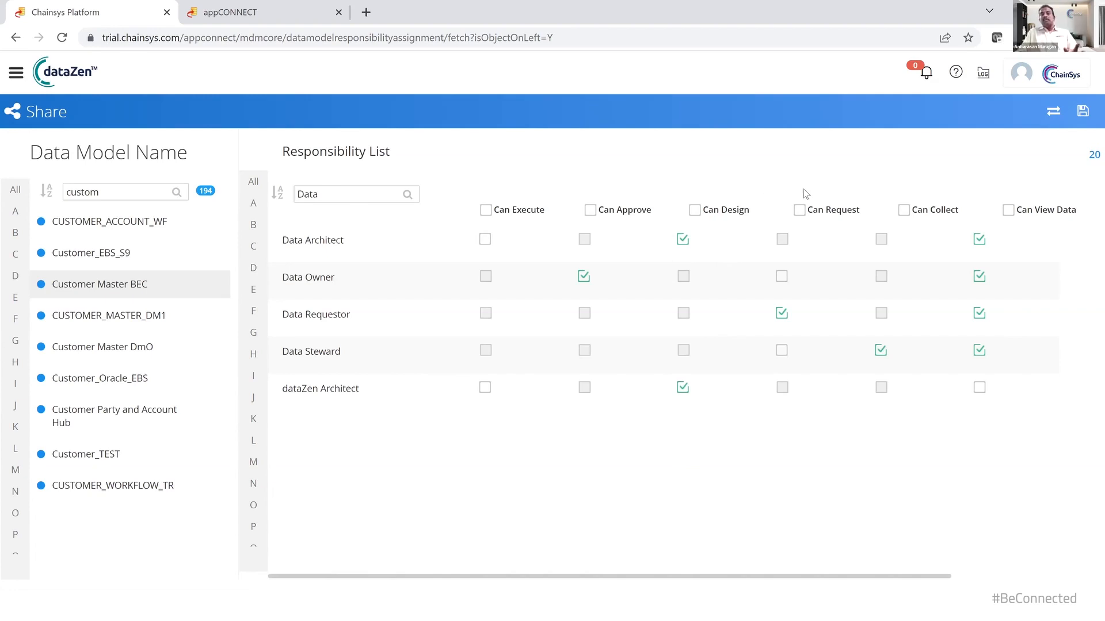
click(1084, 112)
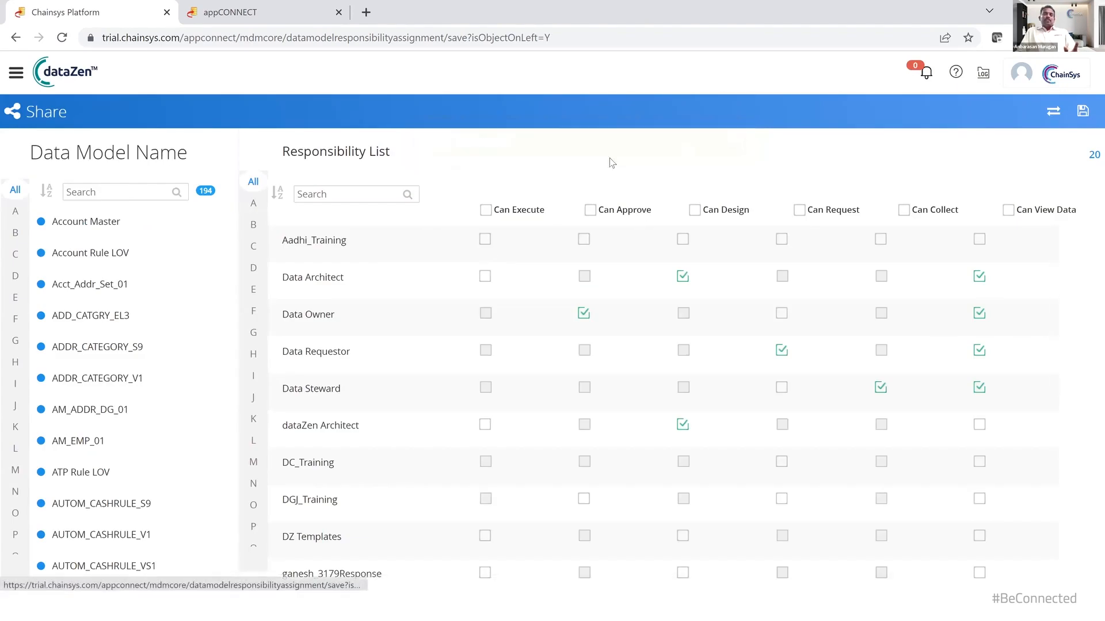
In Data Model Sharing, select Customer Master BEC and filter the users by Dataze, checking which account is signed in
click(17, 73)
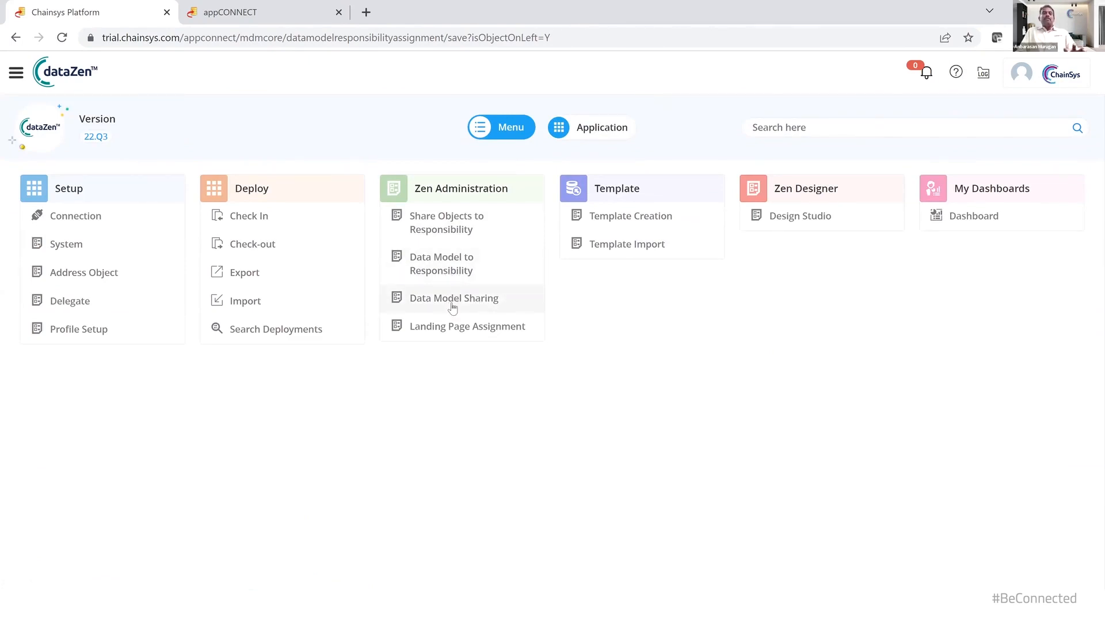
click(453, 299)
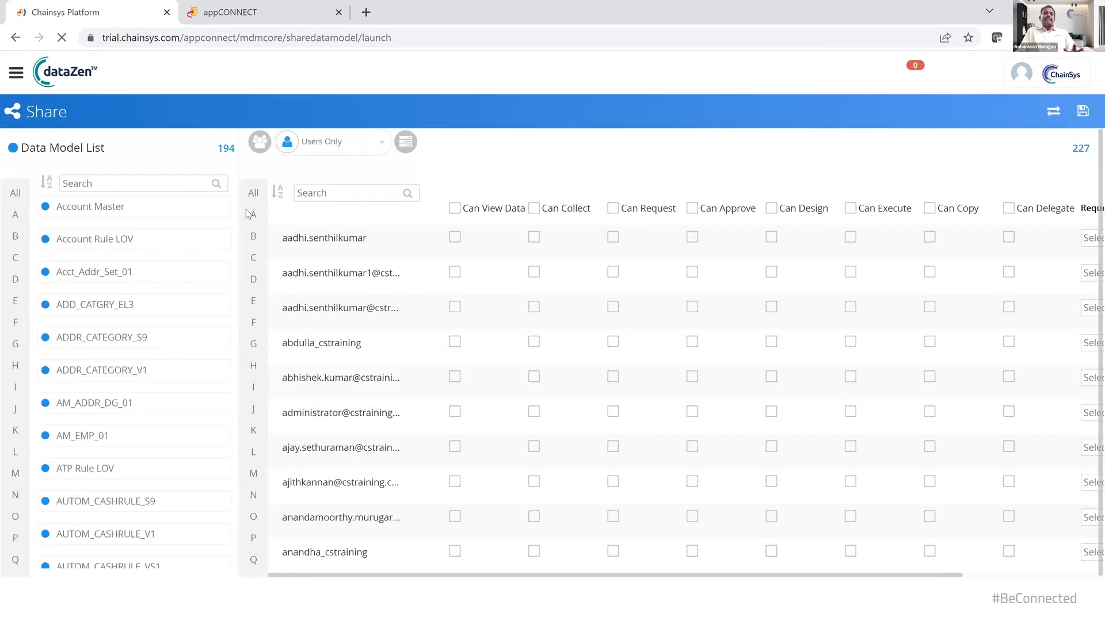
click(177, 185)
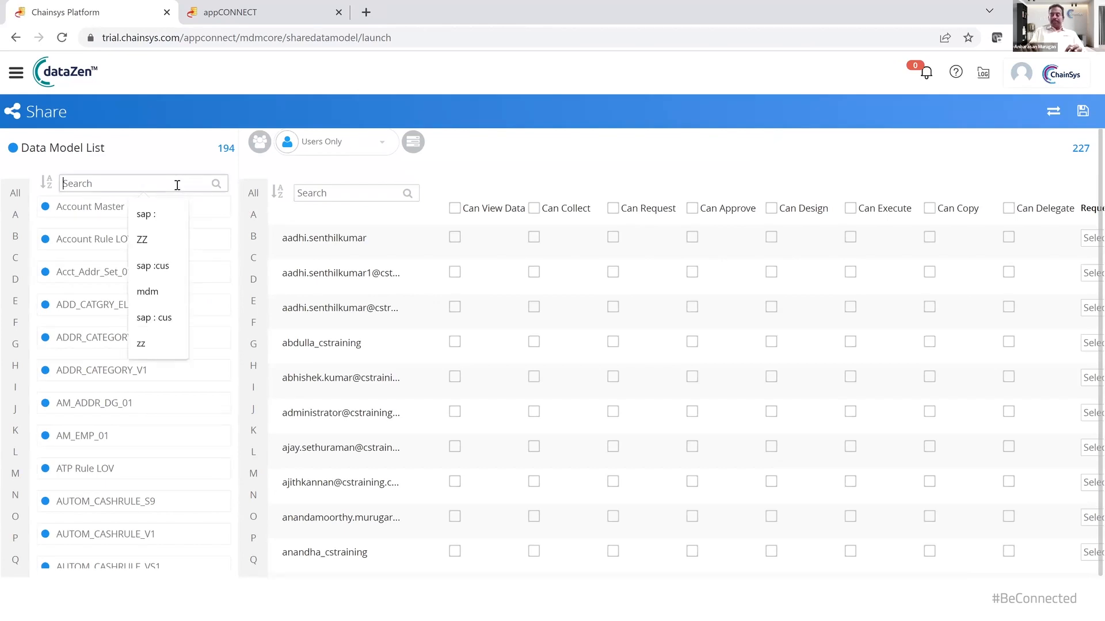
text(Customer)
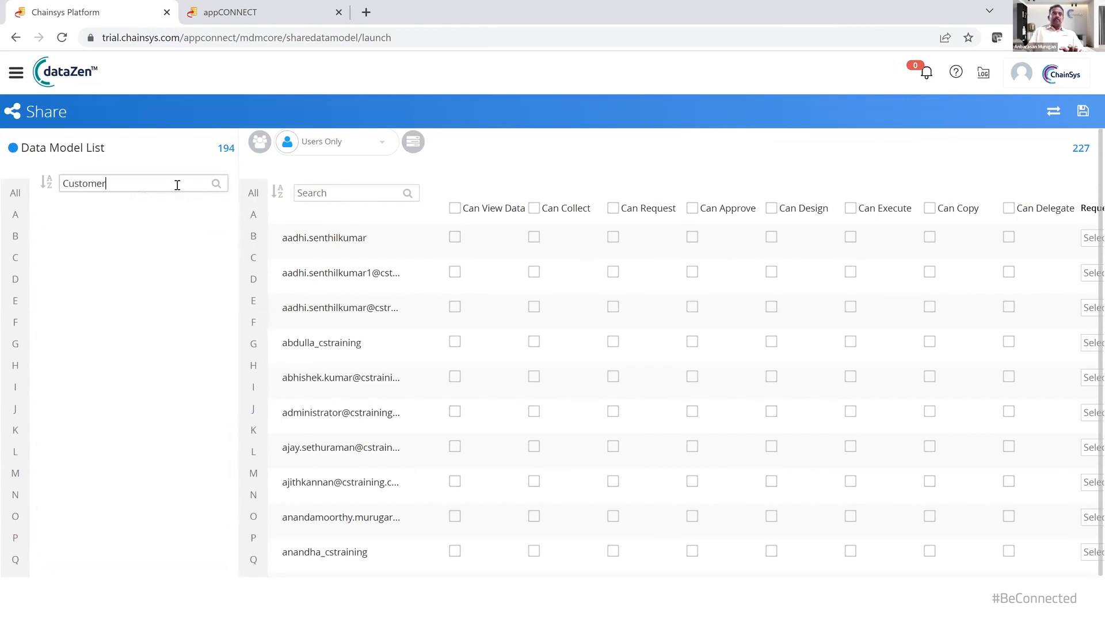
text( Master)
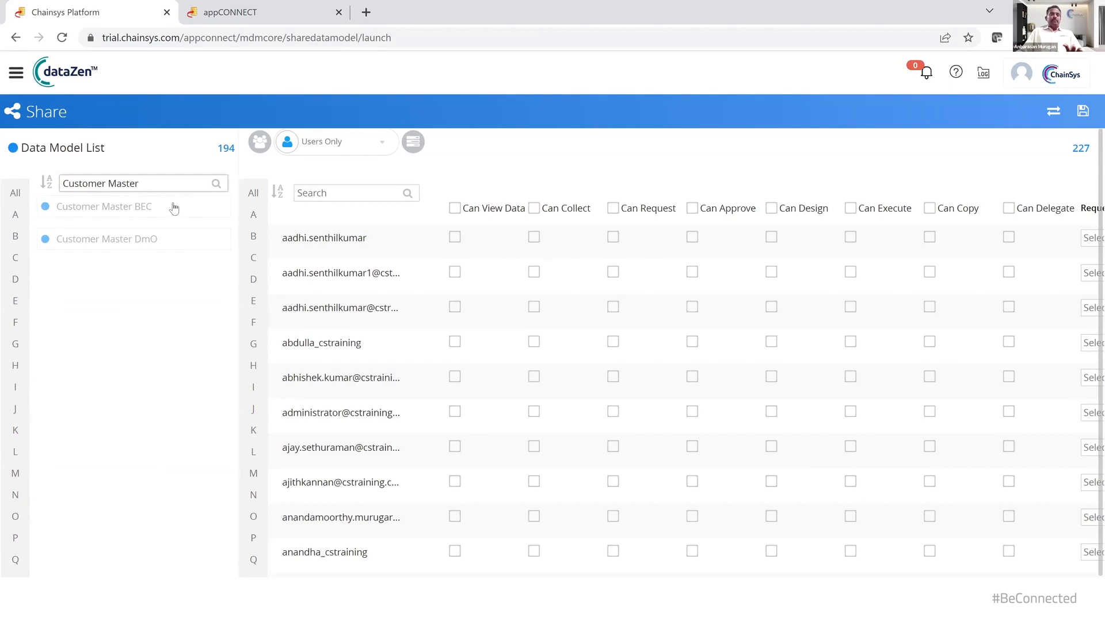
click(174, 209)
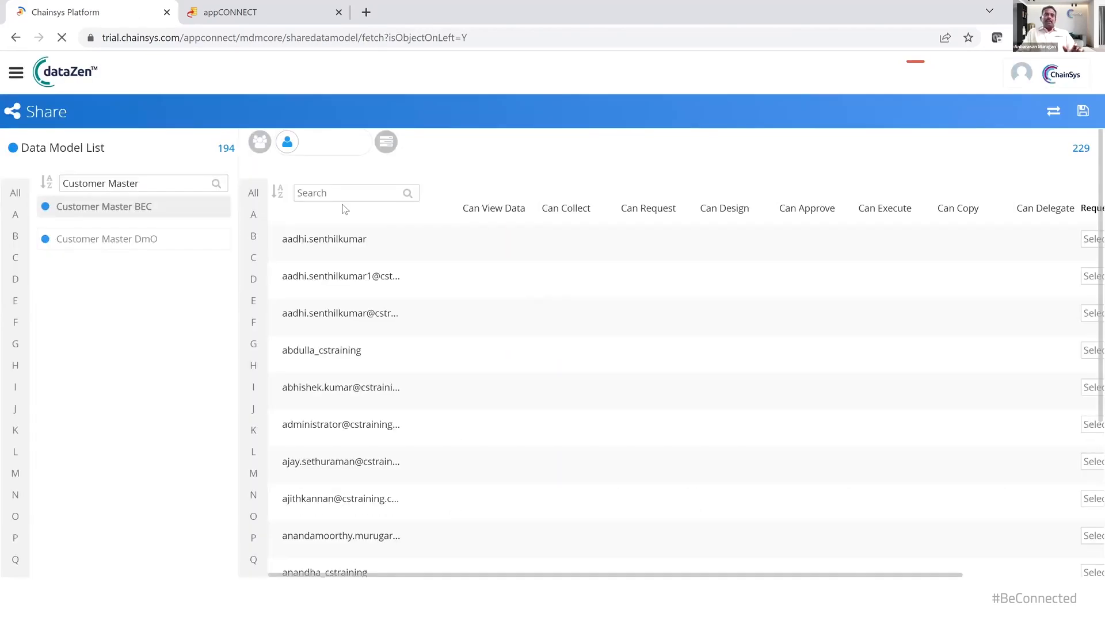
click(343, 193)
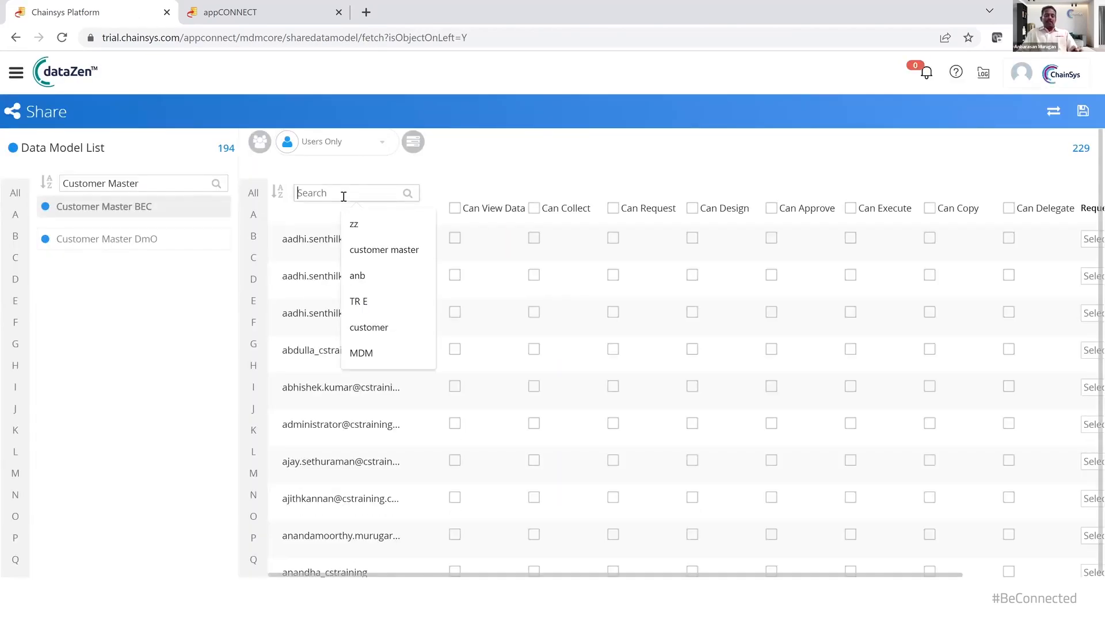
text(Data)
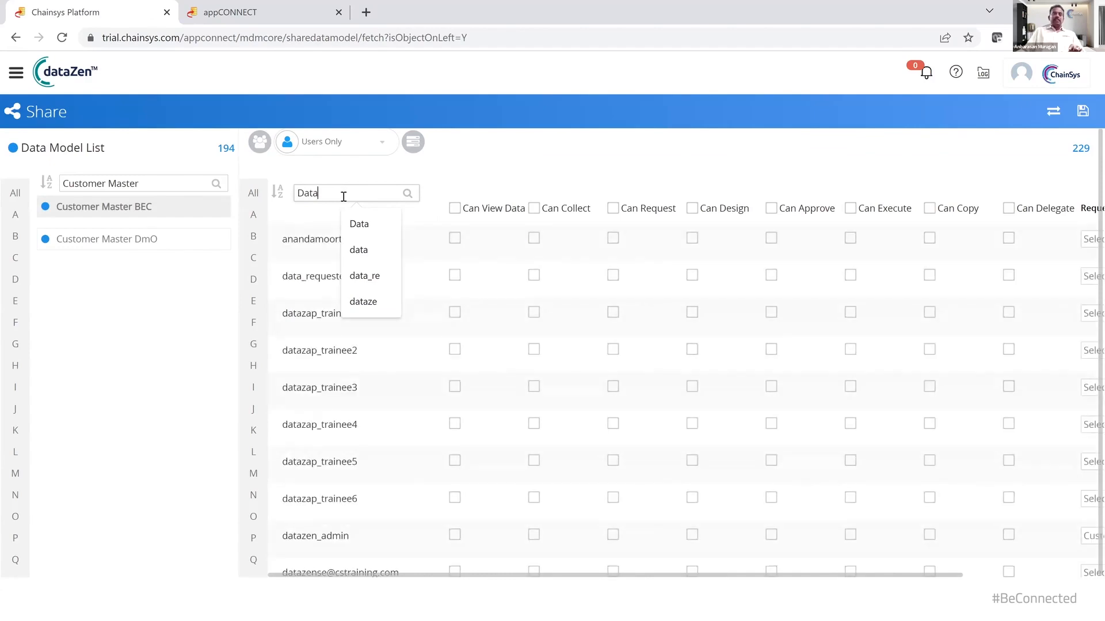
text(ze)
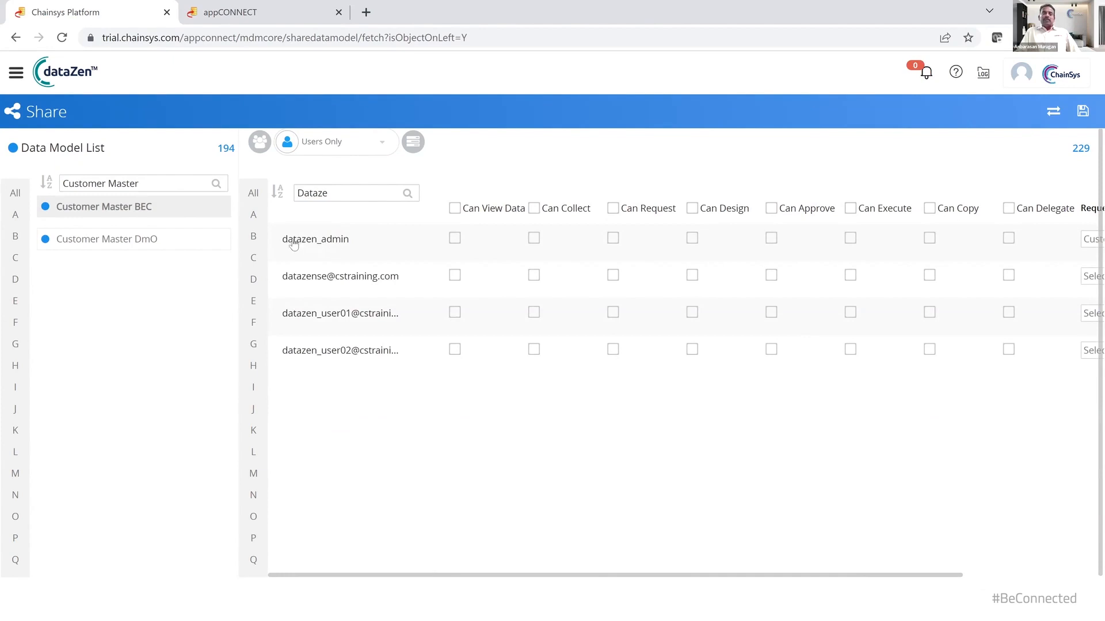
click(1044, 83)
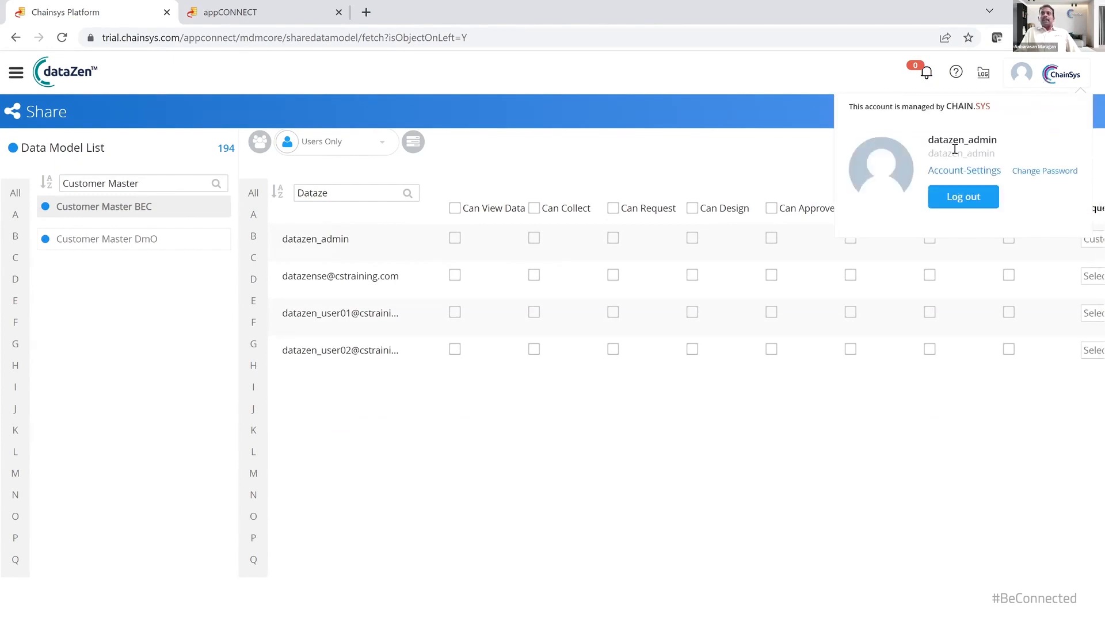
click(772, 140)
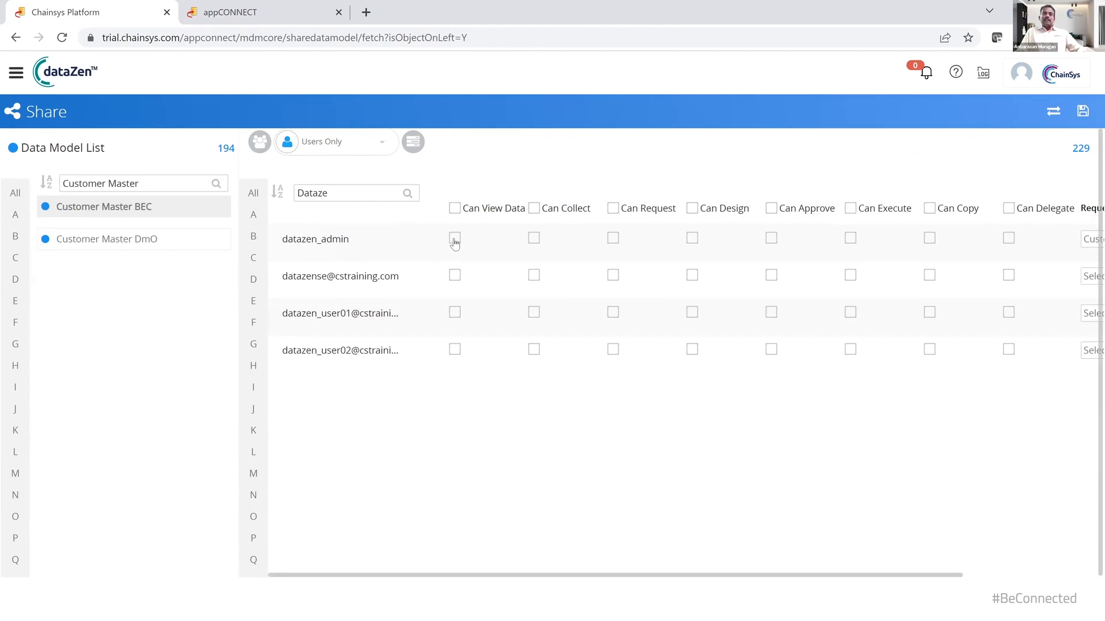
Grant datazen_admin all eight rights on Customer Master BEC: view data, collect, request, design, approve, execute, copy and delegate
click(455, 240)
click(693, 241)
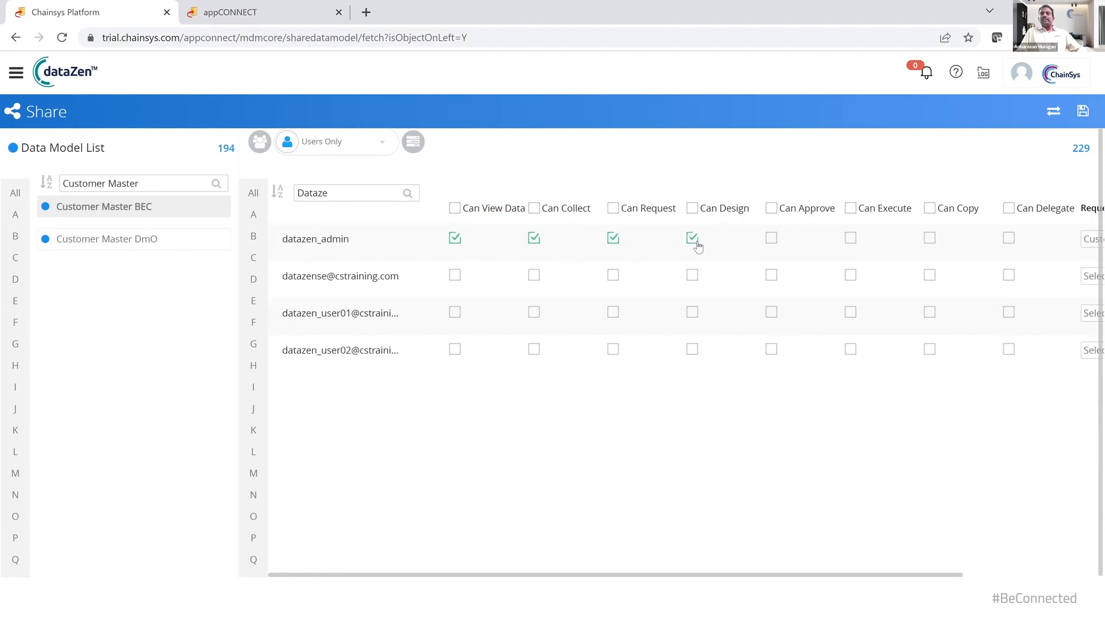
click(772, 240)
click(851, 241)
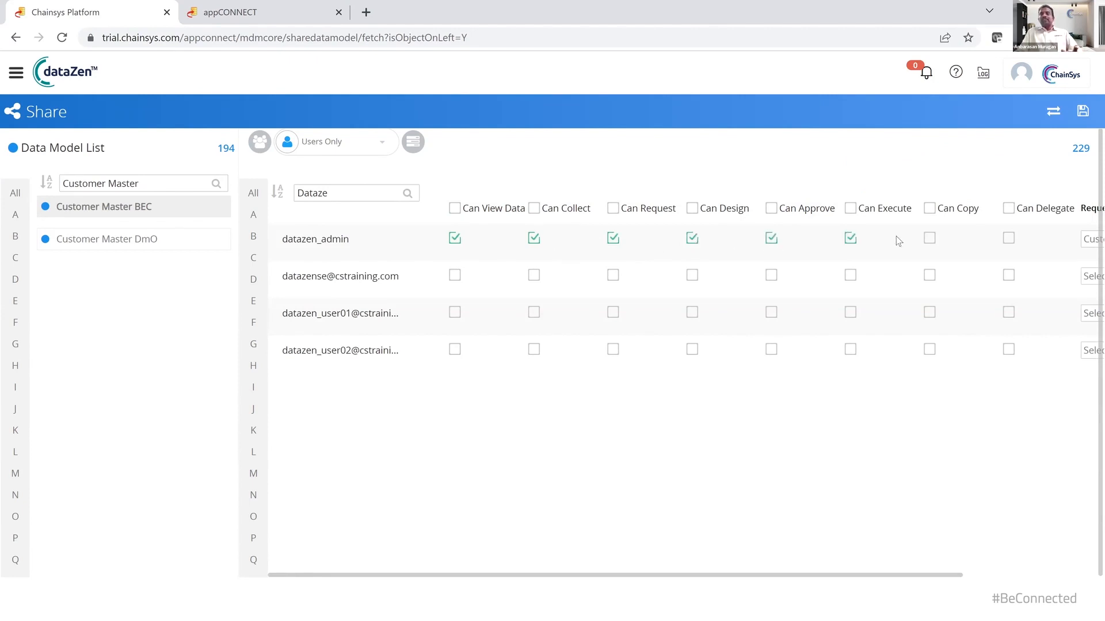
click(928, 242)
click(1008, 240)
Assign the New Request and Enrich Customer activities to datazen_admin and save the data model sharing
click(1034, 573)
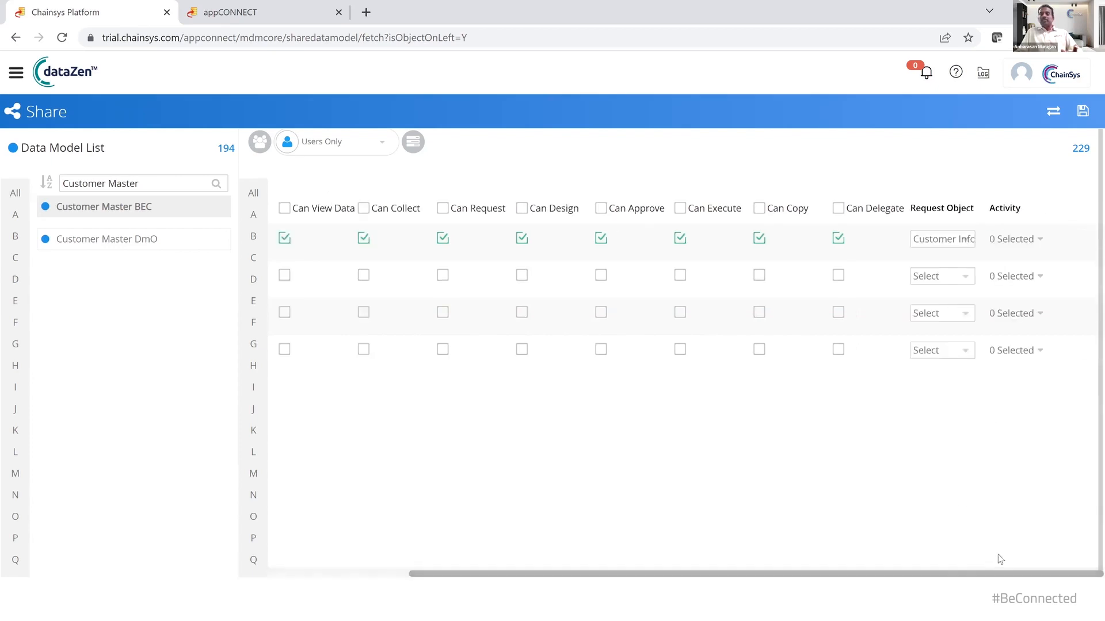
click(1015, 244)
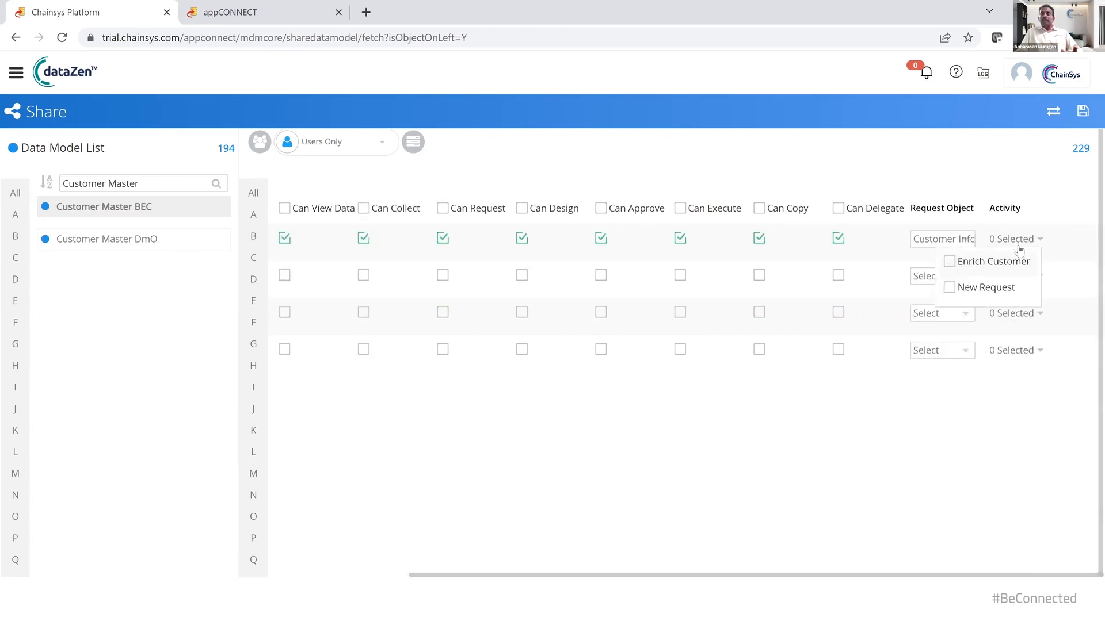
click(988, 289)
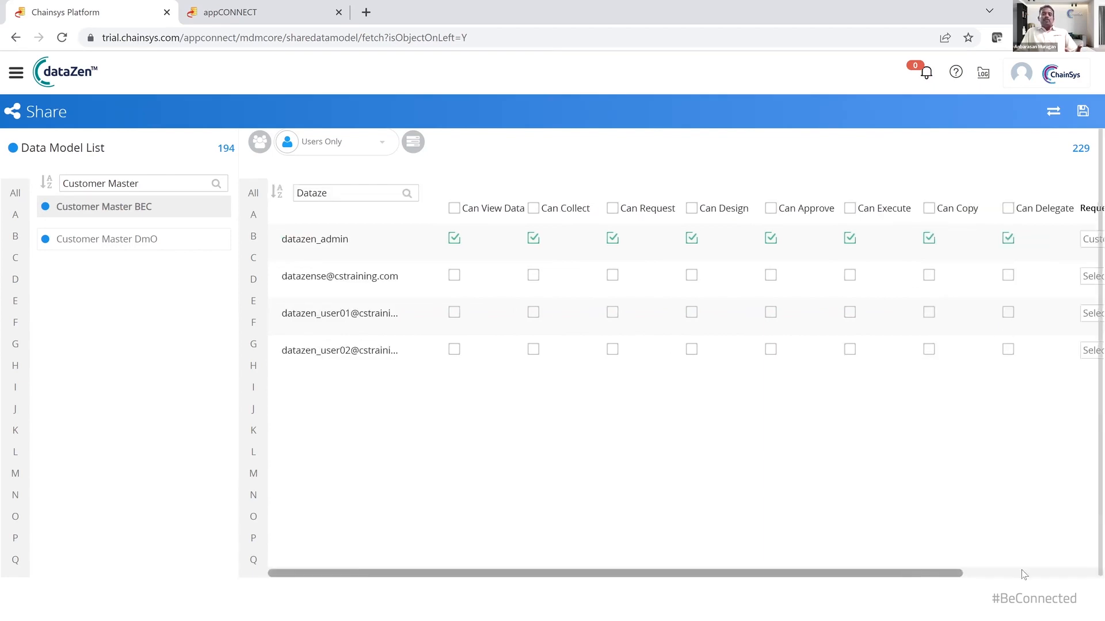
click(1024, 573)
click(1032, 241)
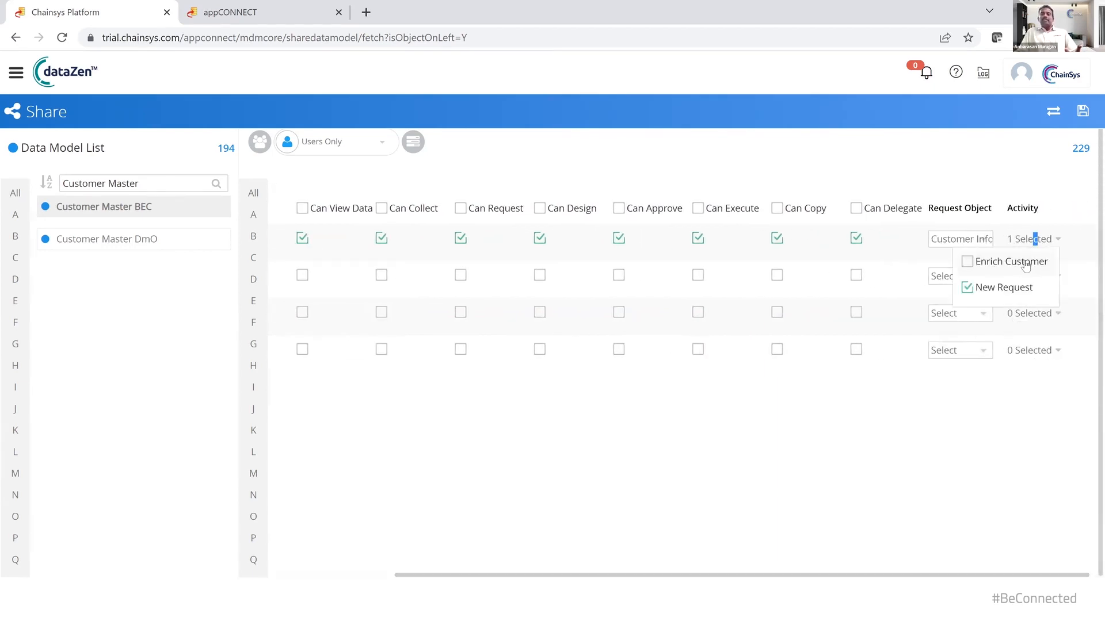
click(1028, 263)
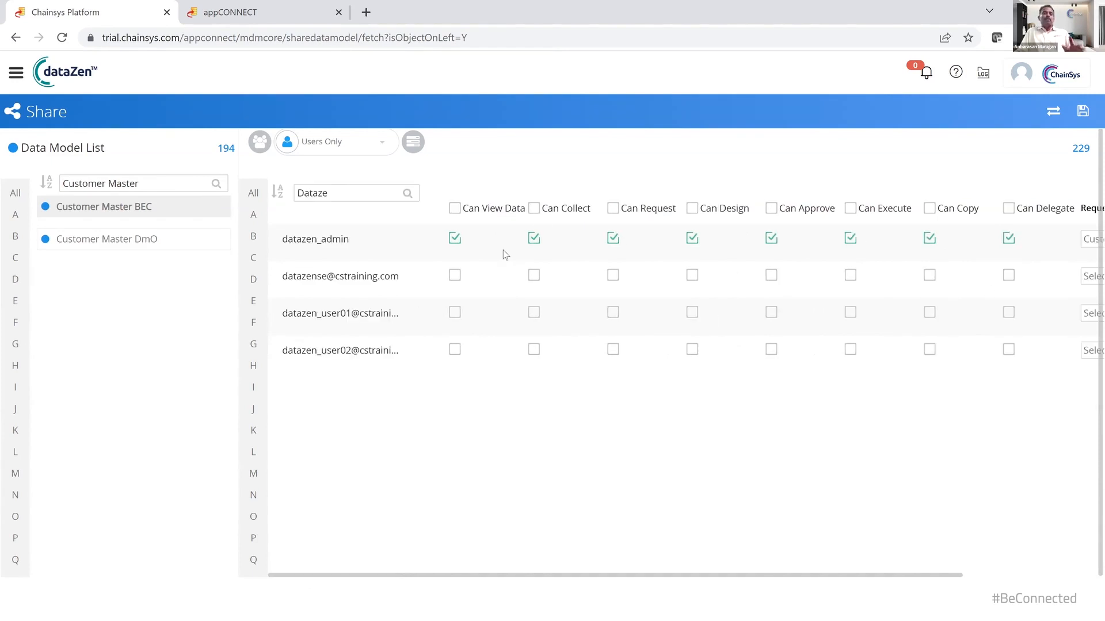
click(1082, 111)
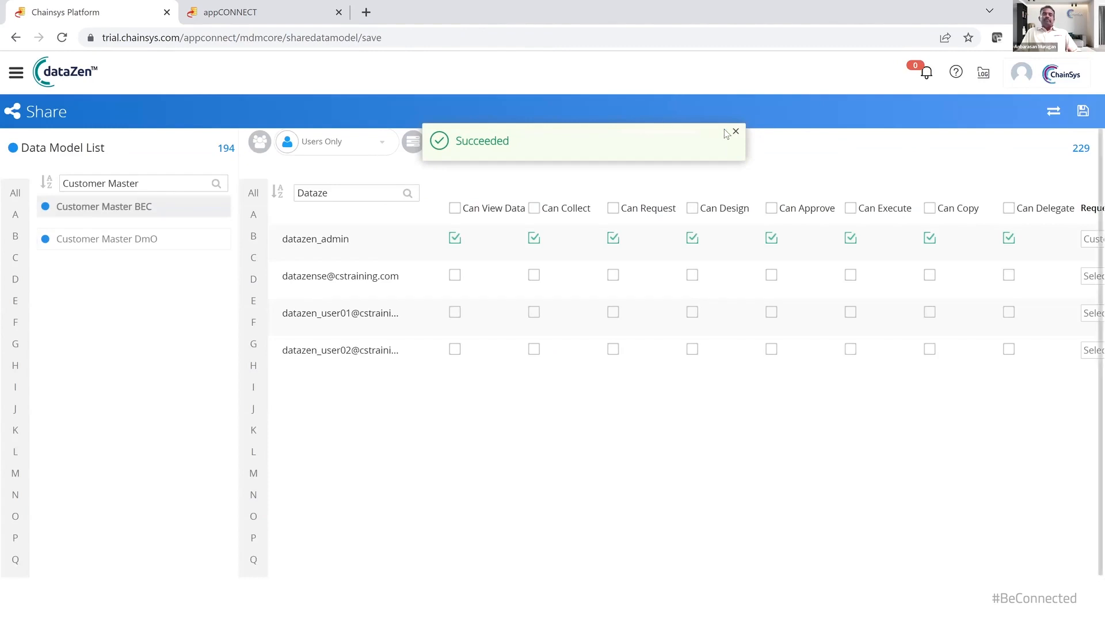
click(735, 132)
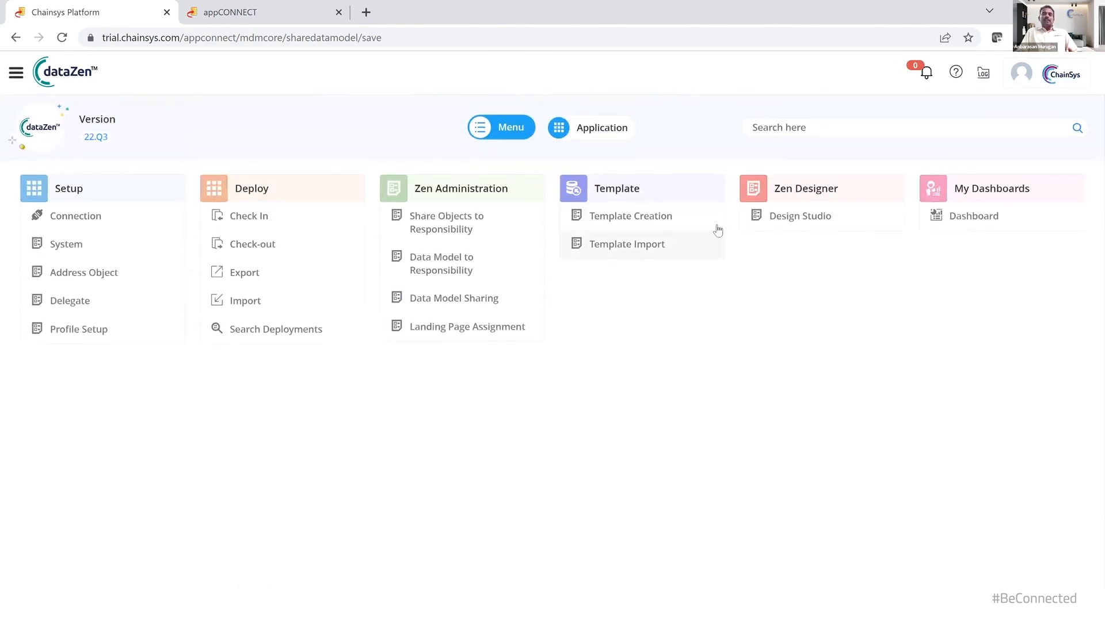
Go to the Design Studio and open the Actions page of the Customer Master BEC data model
click(777, 219)
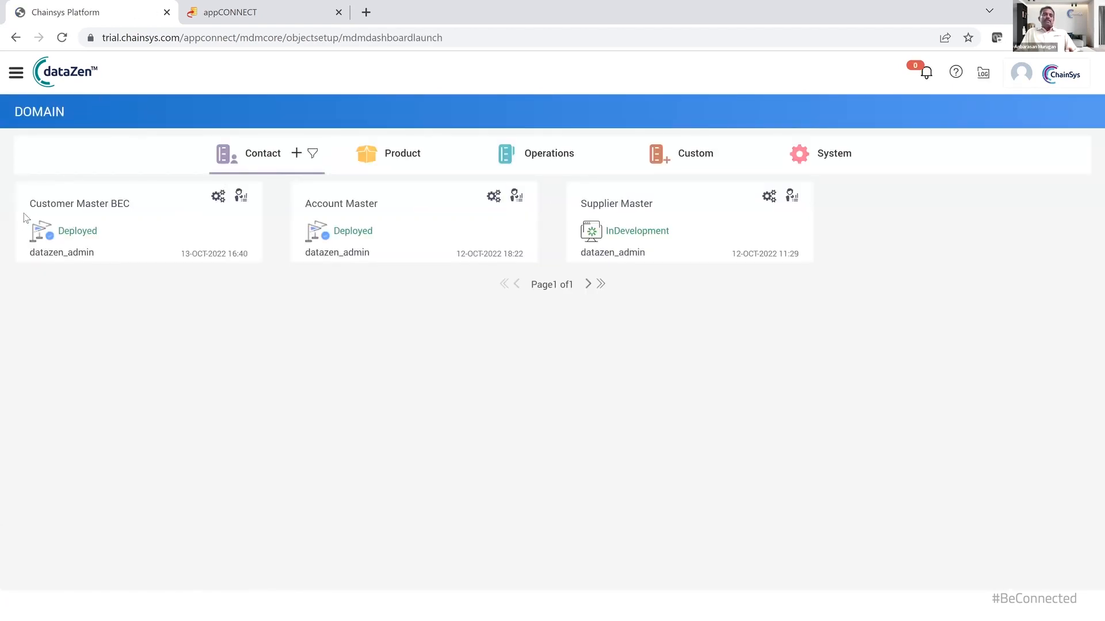
drag(183, 256, 229, 257)
double_click(73, 253)
click(140, 231)
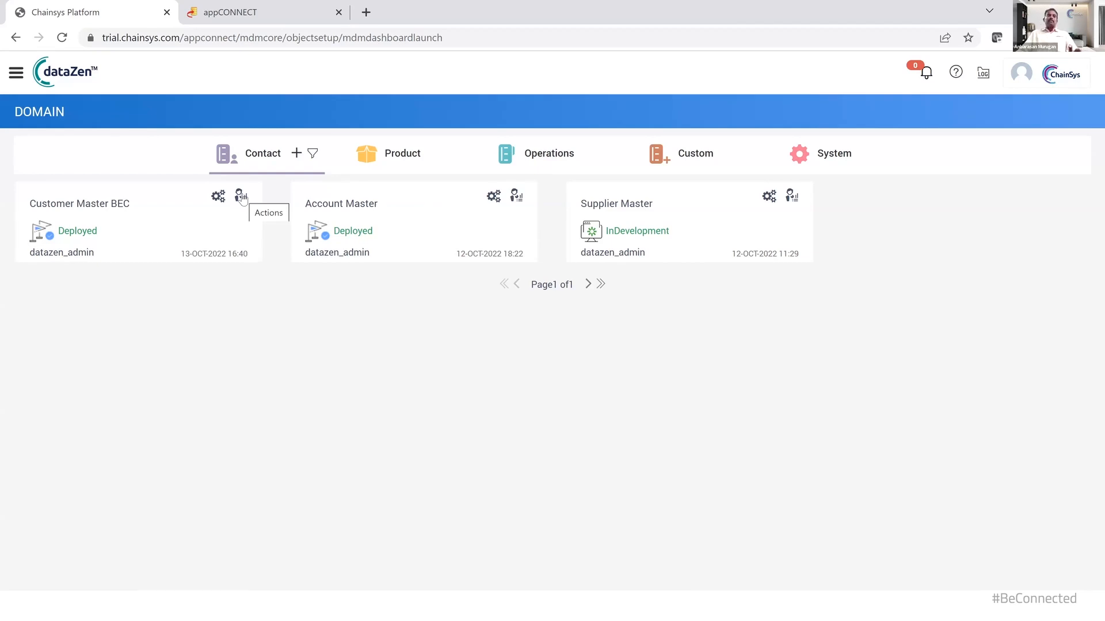
click(240, 197)
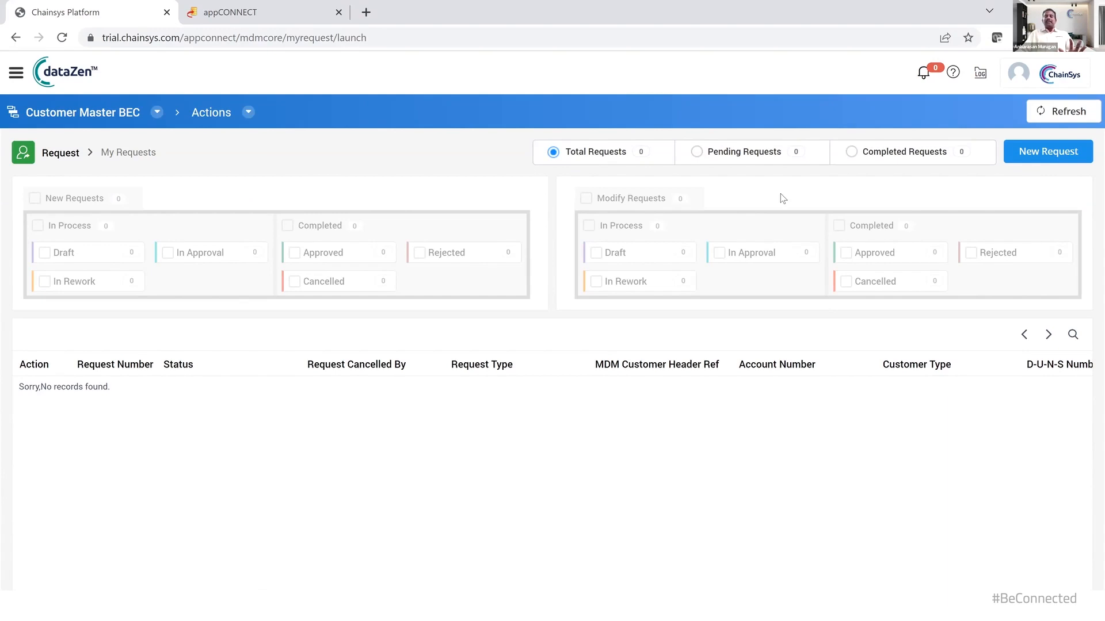
Begin a new request, run the master data search without any criteria, and open a blank Customer Info BEC form
click(1060, 153)
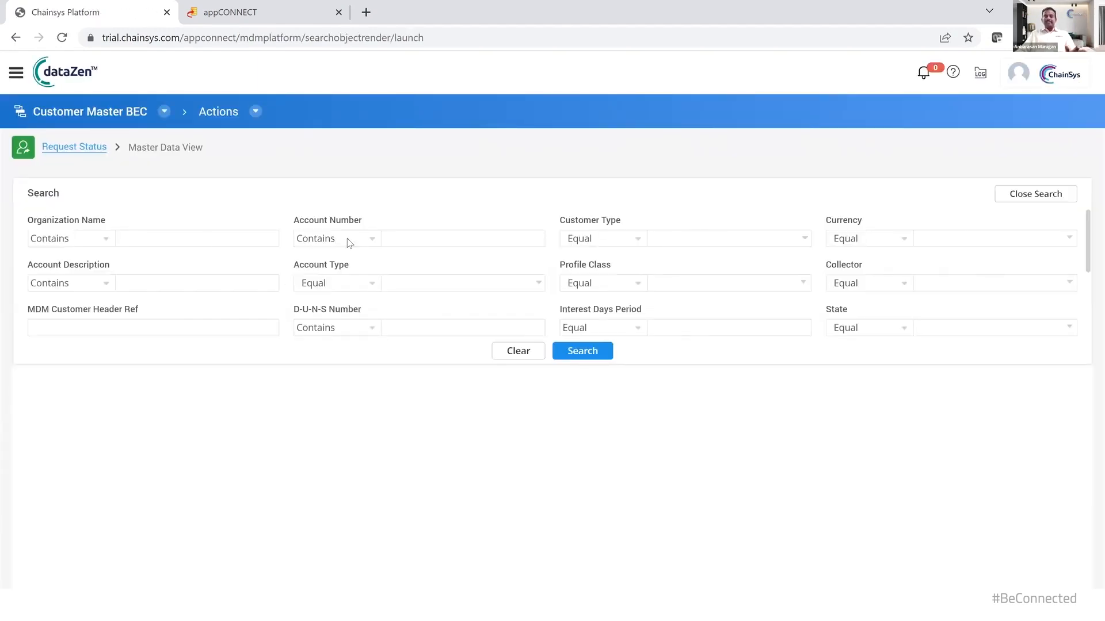
click(108, 238)
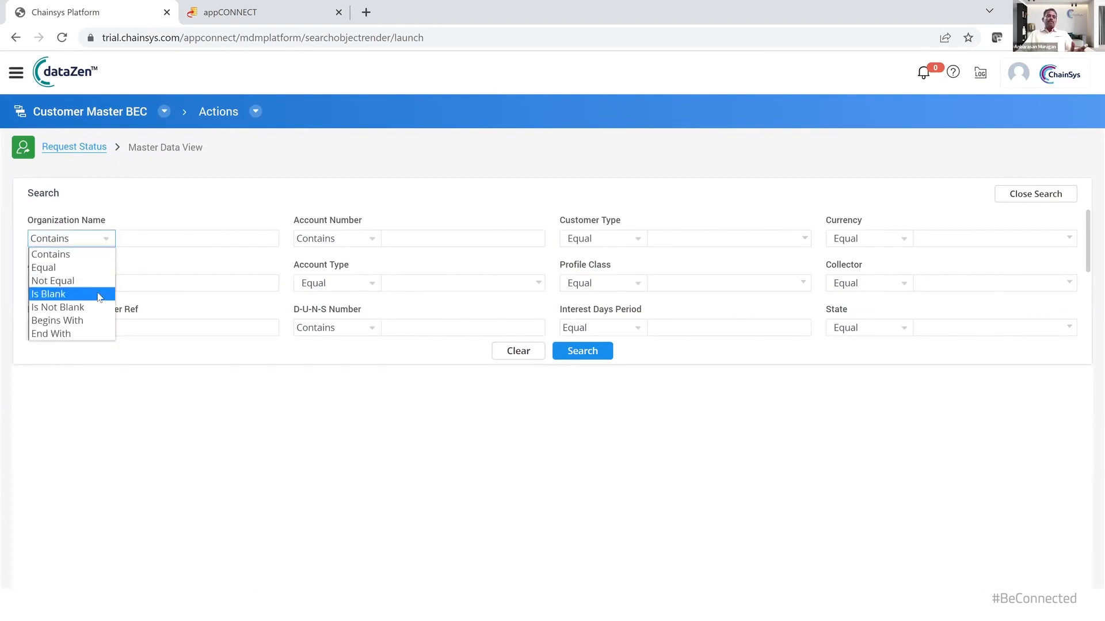
click(130, 365)
click(591, 352)
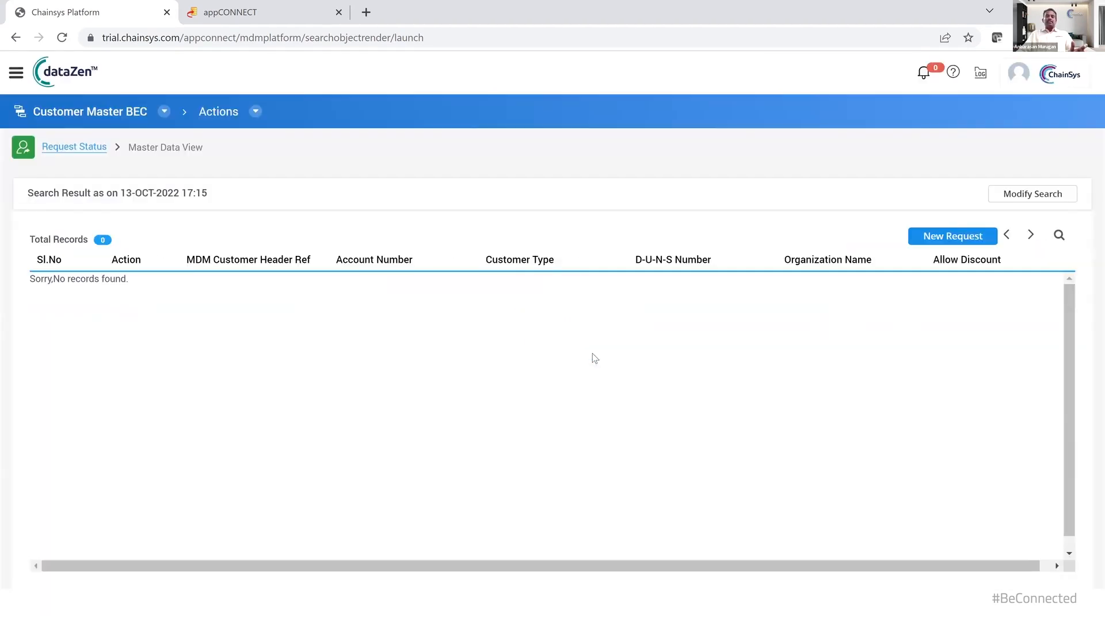
click(942, 240)
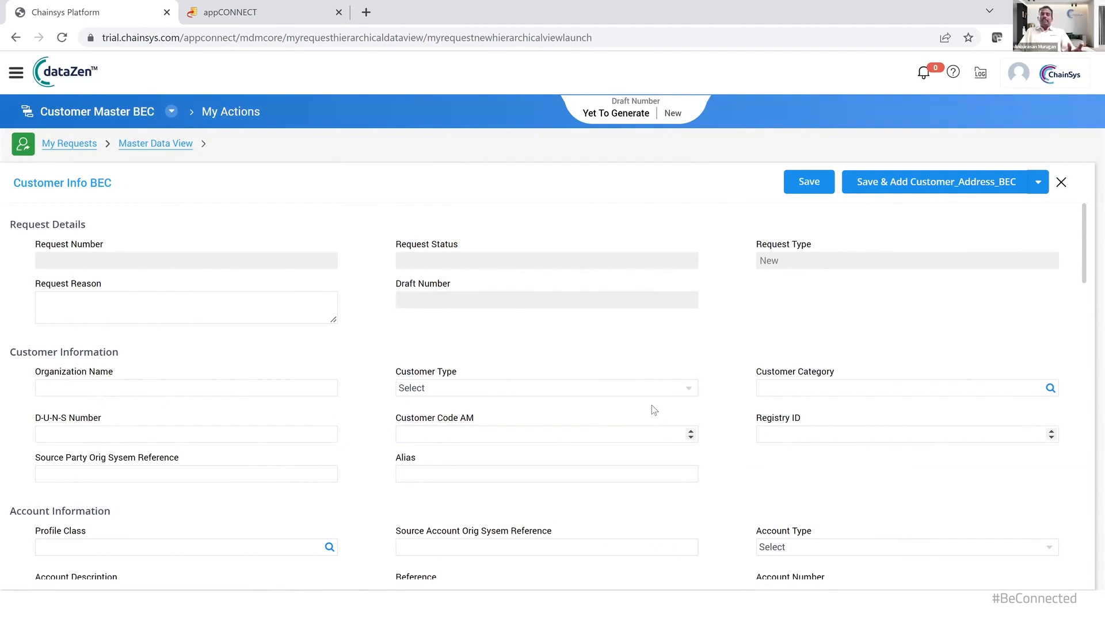
Enter "First Request !!" as the request reason and "Chainsys BE Connect" as the organization name
click(316, 300)
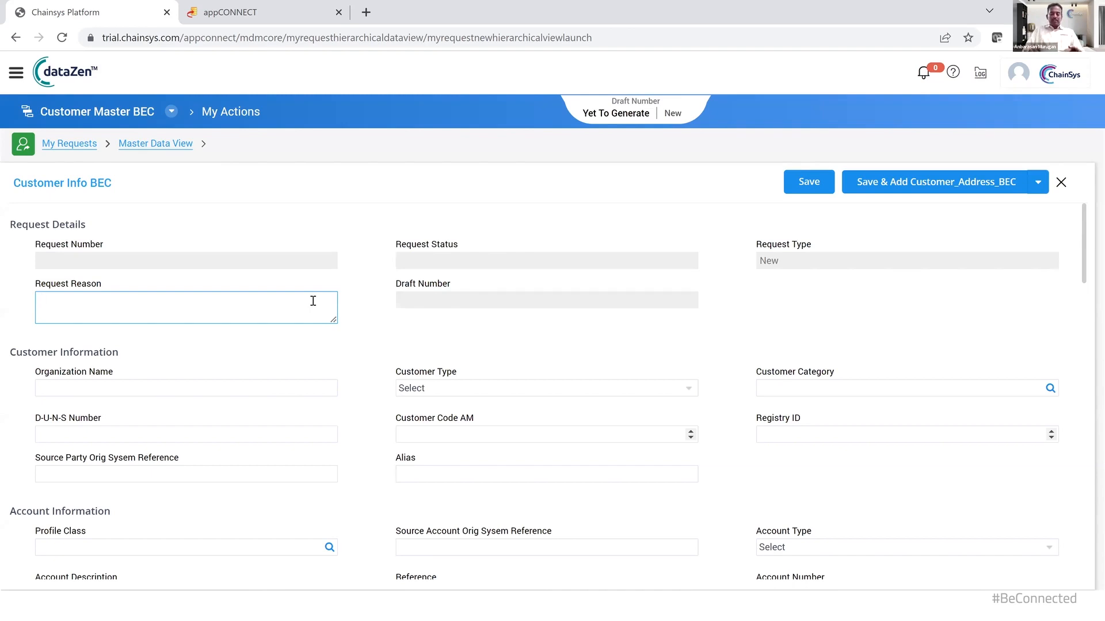
text(First Re)
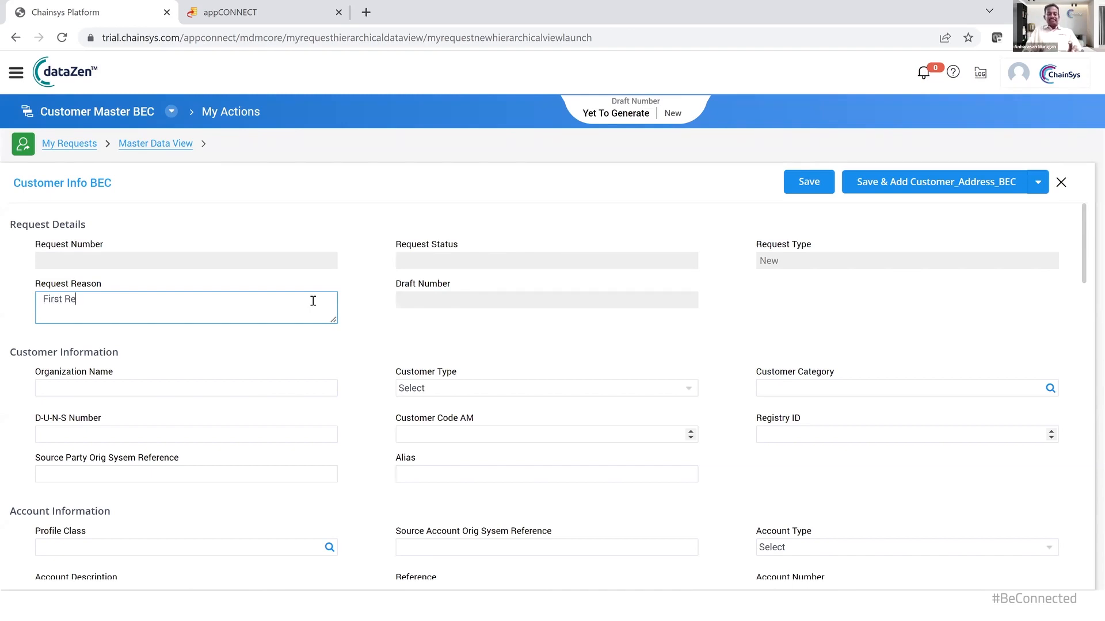
text(quest !!)
click(253, 395)
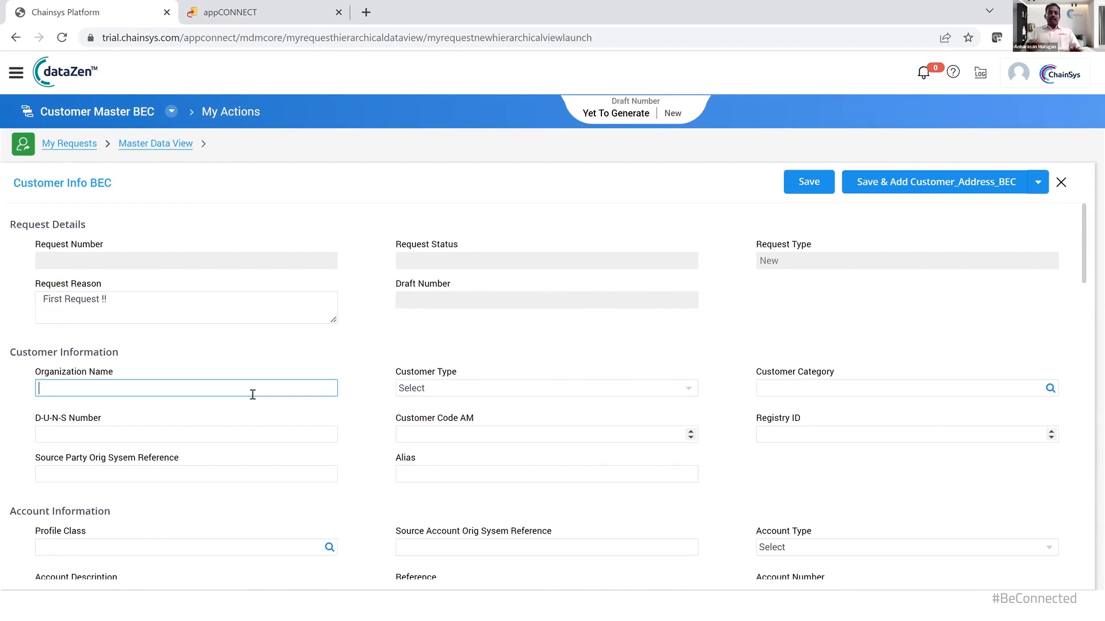
text(Chainsys BE Connect)
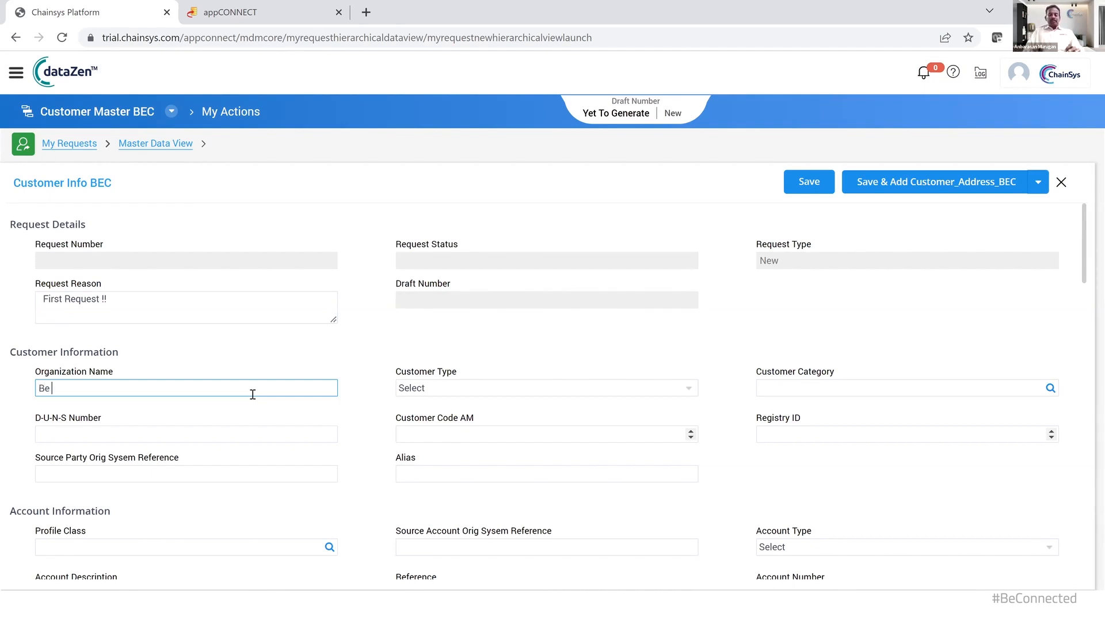
Set the customer type to Organization, enter the D-U-N-S number, and save the customer information
click(541, 388)
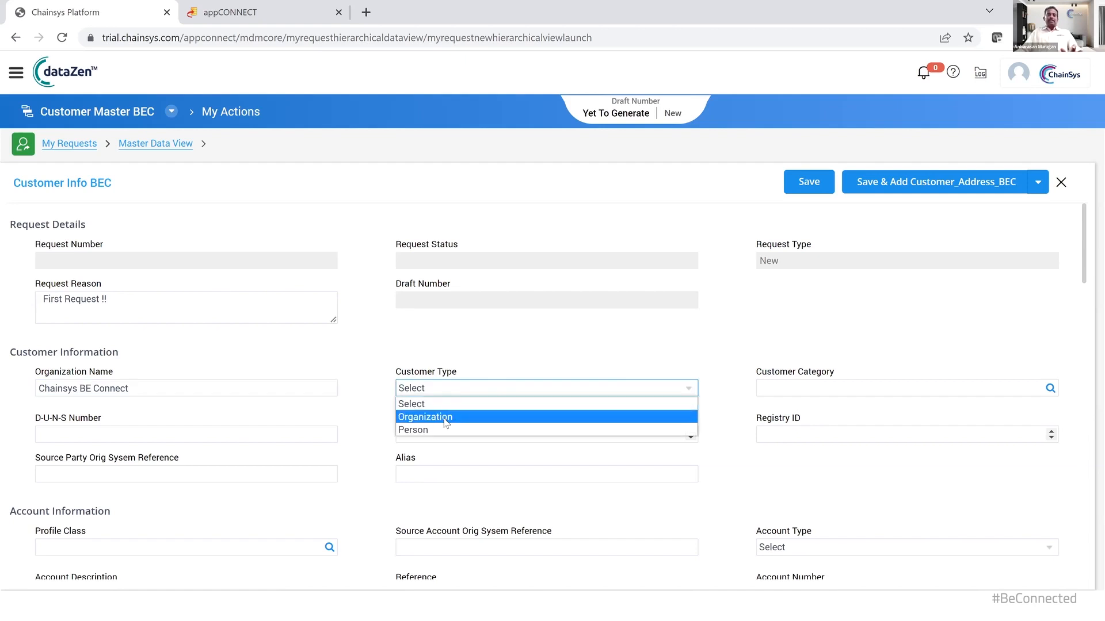
click(541, 414)
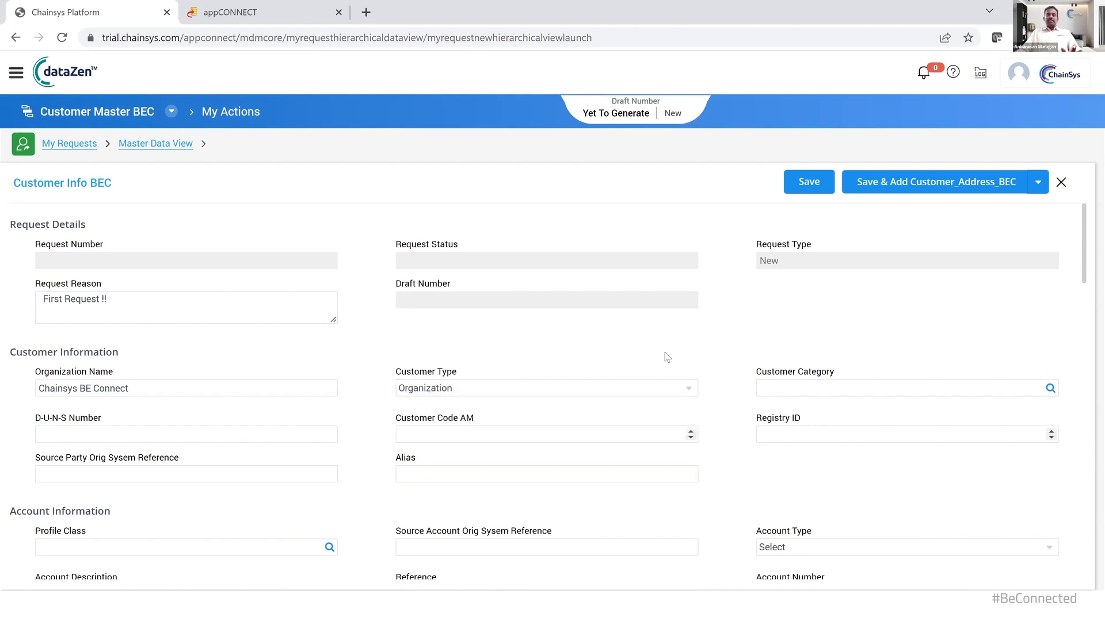
click(218, 433)
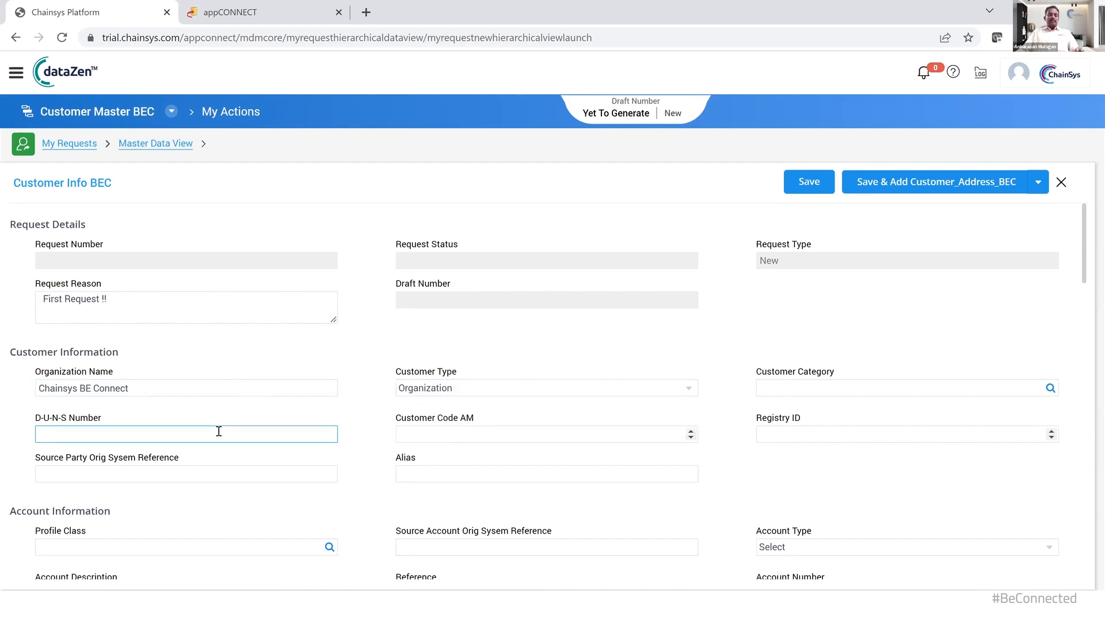
text(A12345)
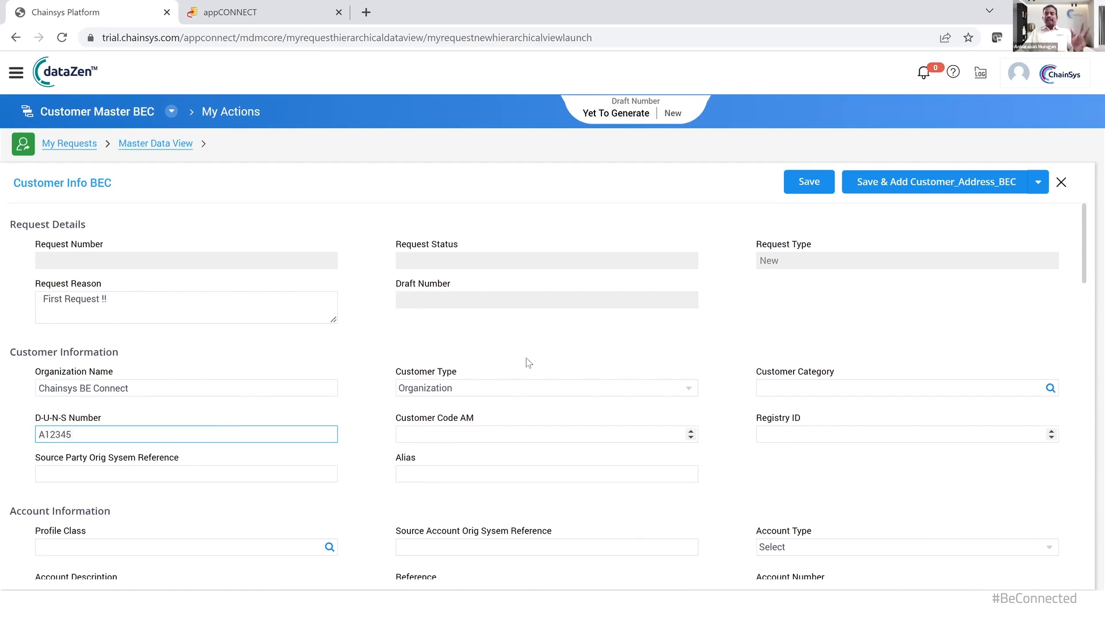
click(819, 183)
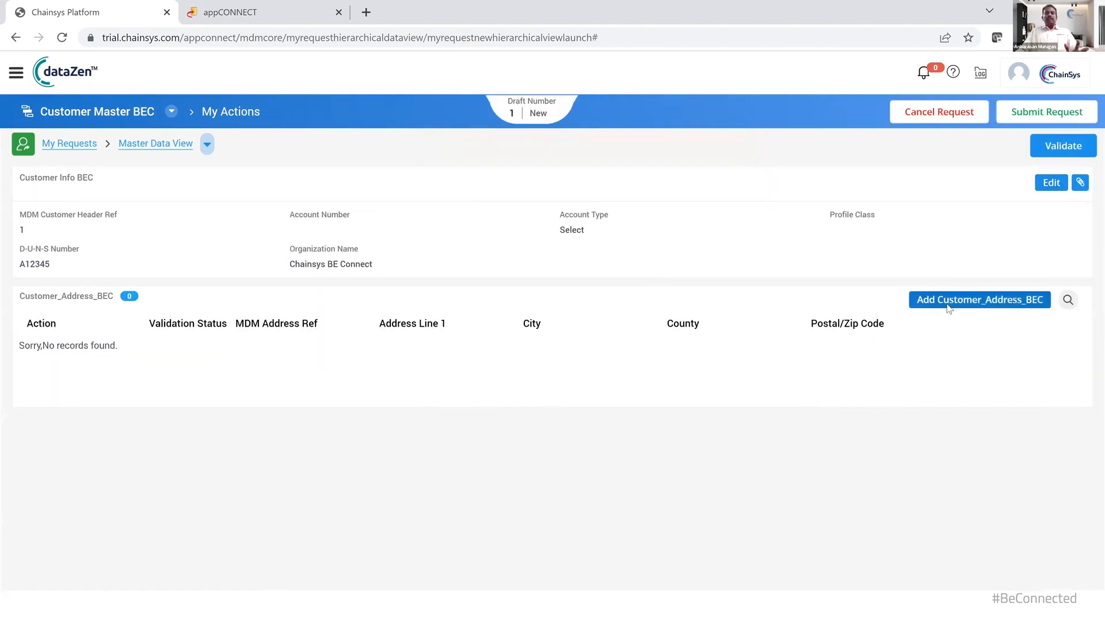
Add a Customer_Address_BEC record to the request with "Lansing 1" as its site number
click(945, 303)
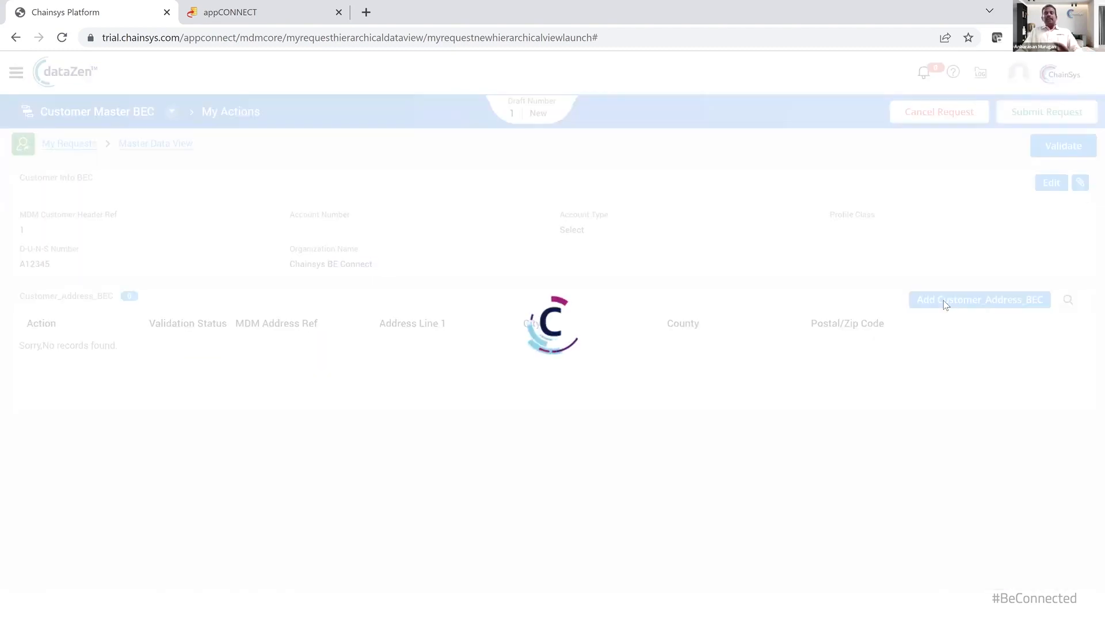
click(599, 328)
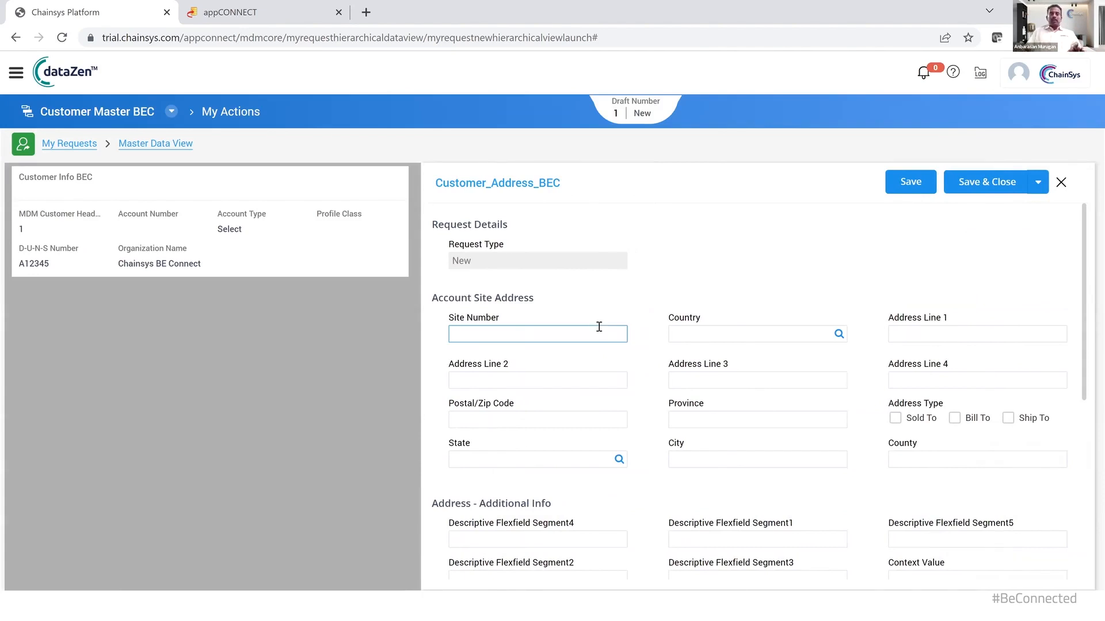
text(Lansing)
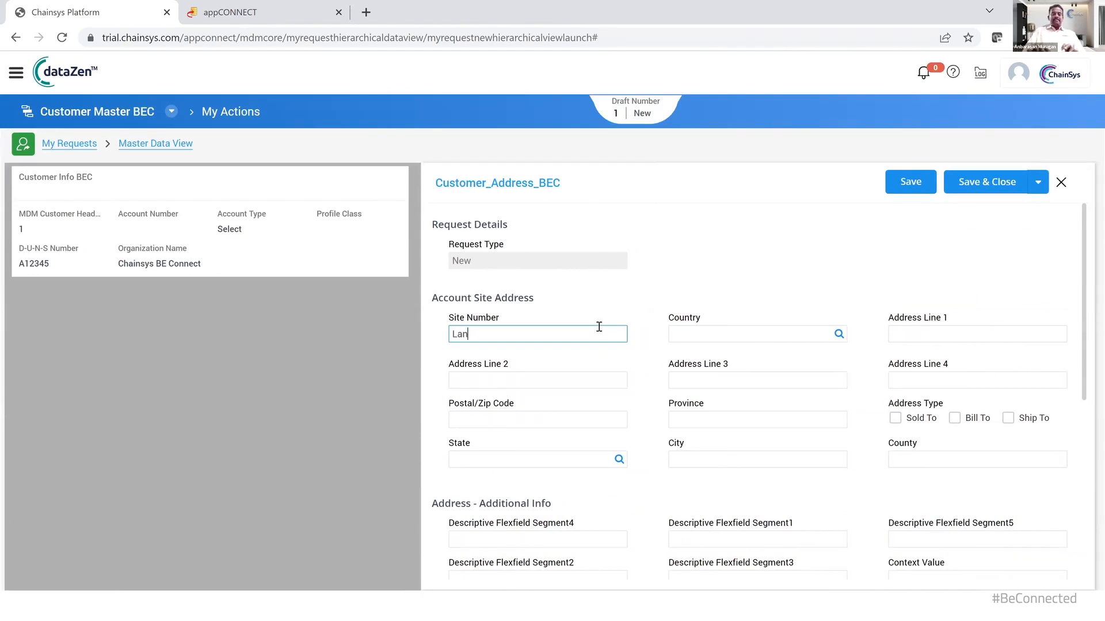
text( 1)
Try to look up the address's country using the text USA
click(763, 338)
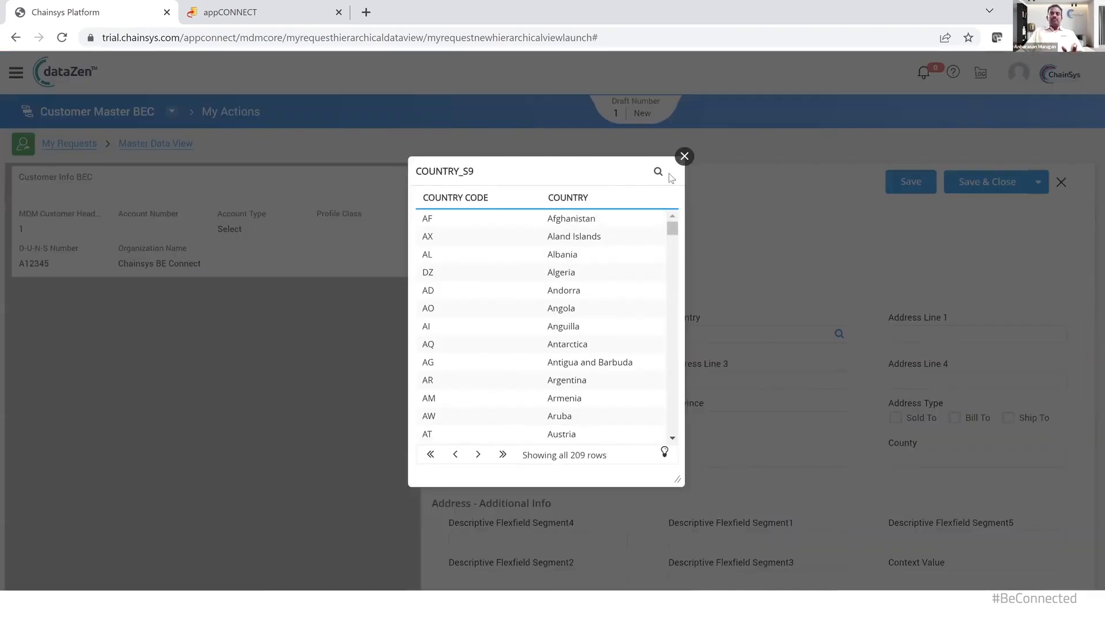
click(685, 156)
text(US)
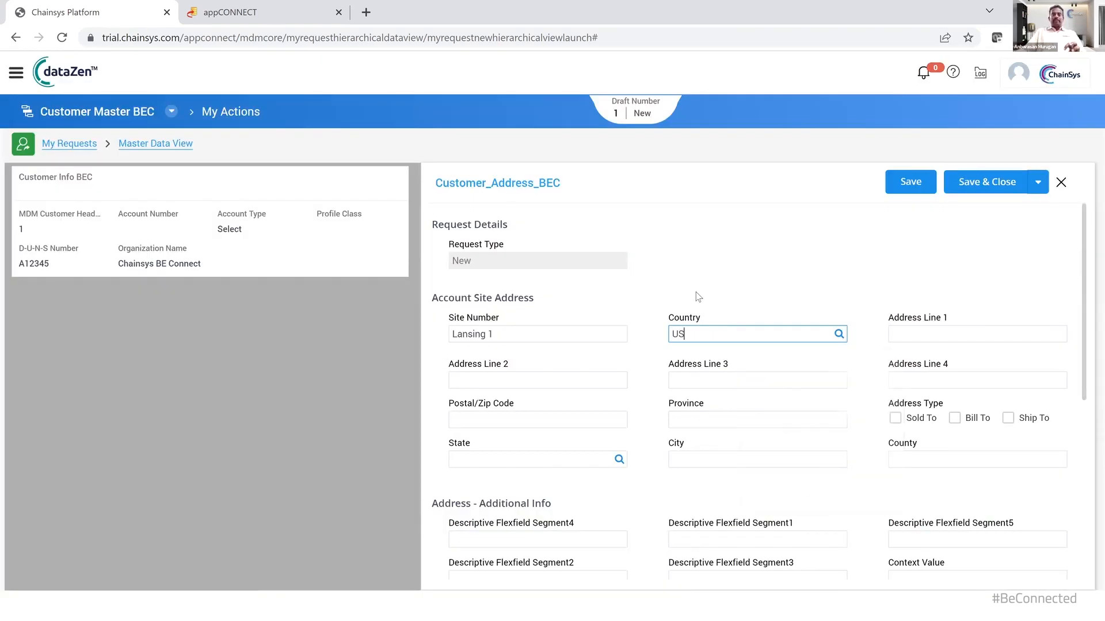
text(A)
double_click(722, 328)
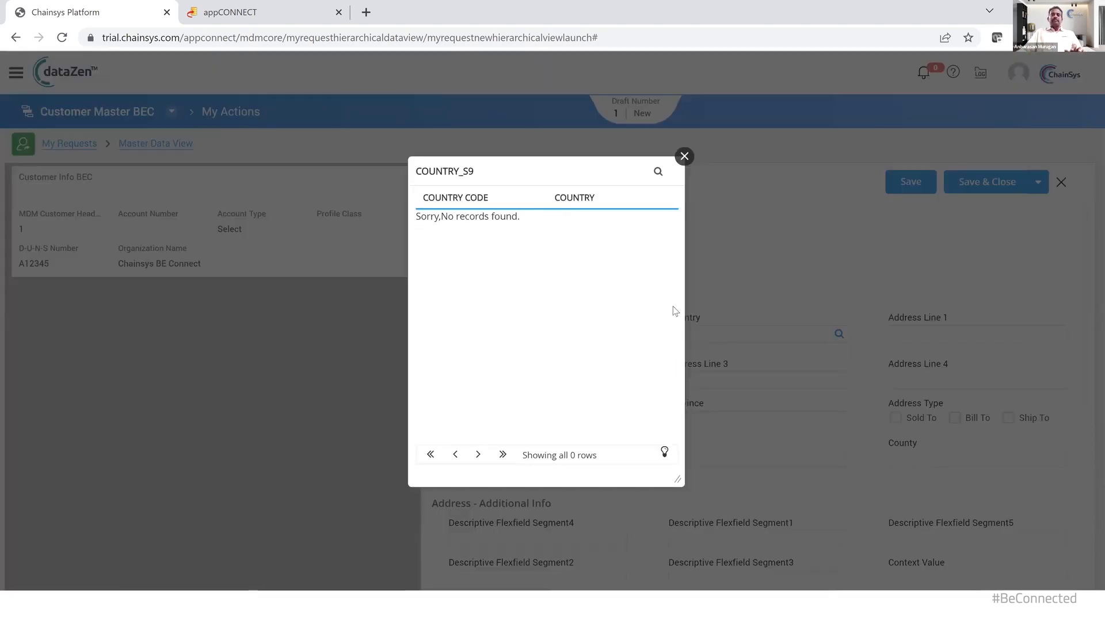
click(683, 156)
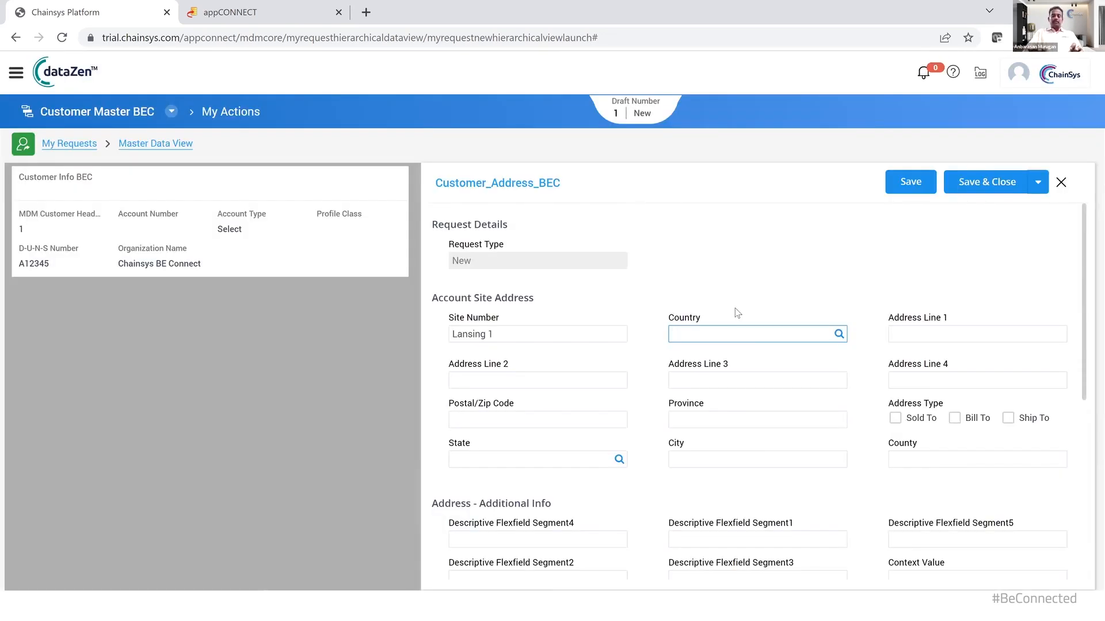
Look up the country with "Un" and choose United States for the address
text(Un)
double_click(713, 334)
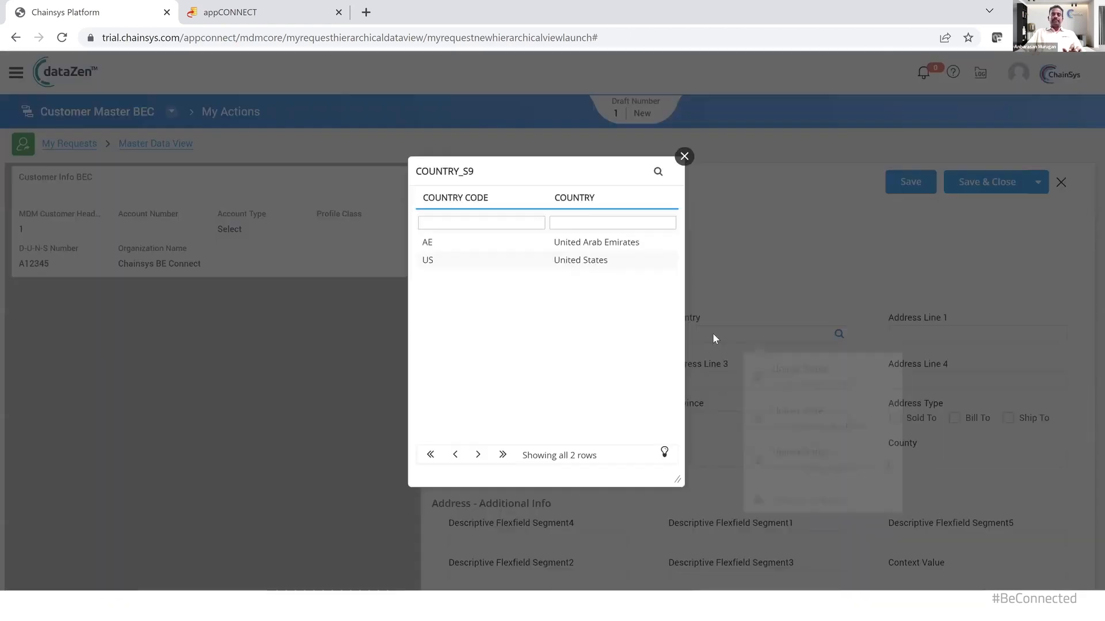
double_click(630, 236)
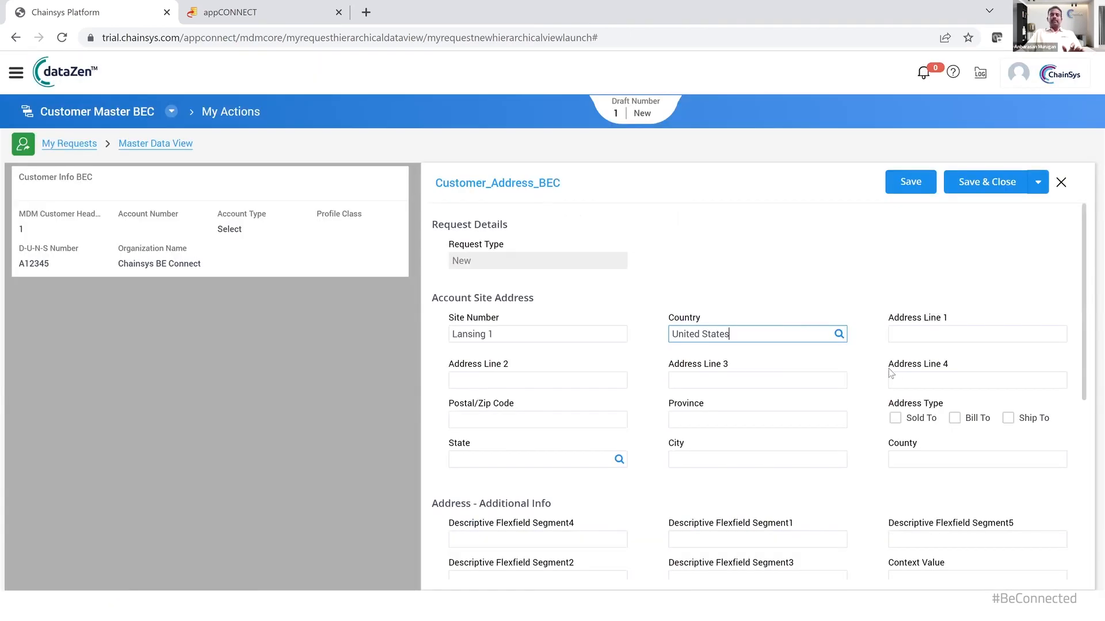
Enter the street address in Address Line 1, save the customer address record and close its form
click(919, 328)
text(324)
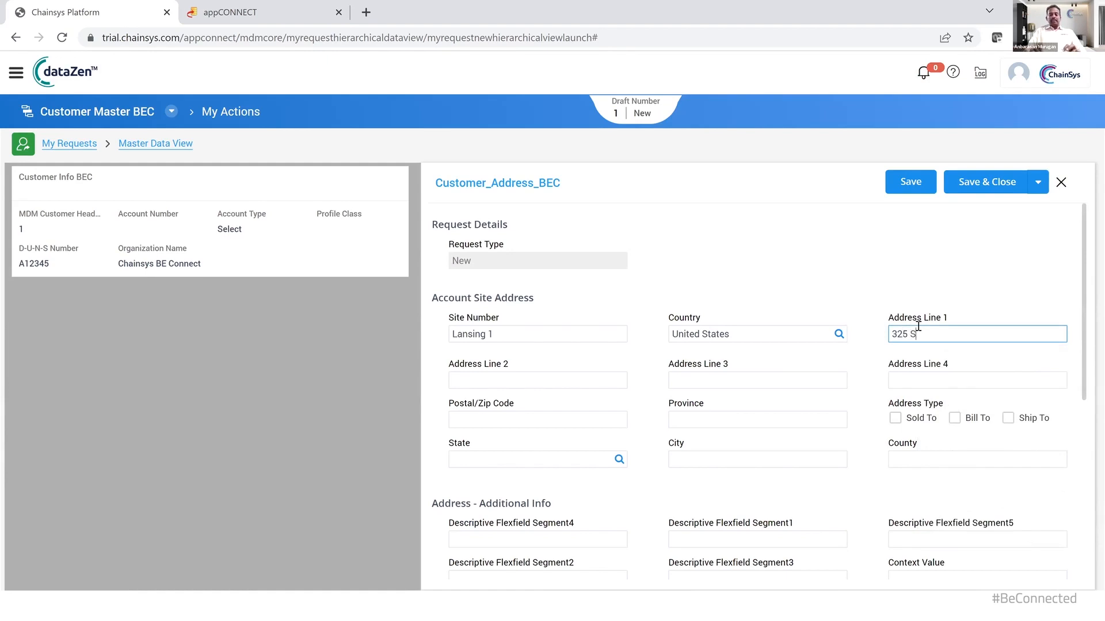
text(St)
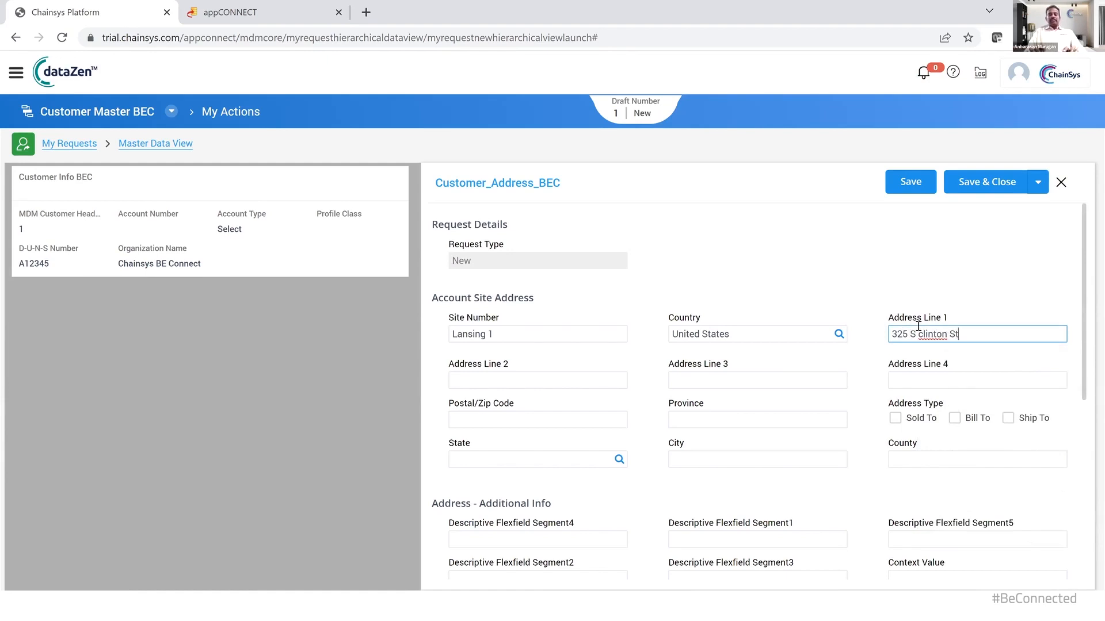
text(reet)
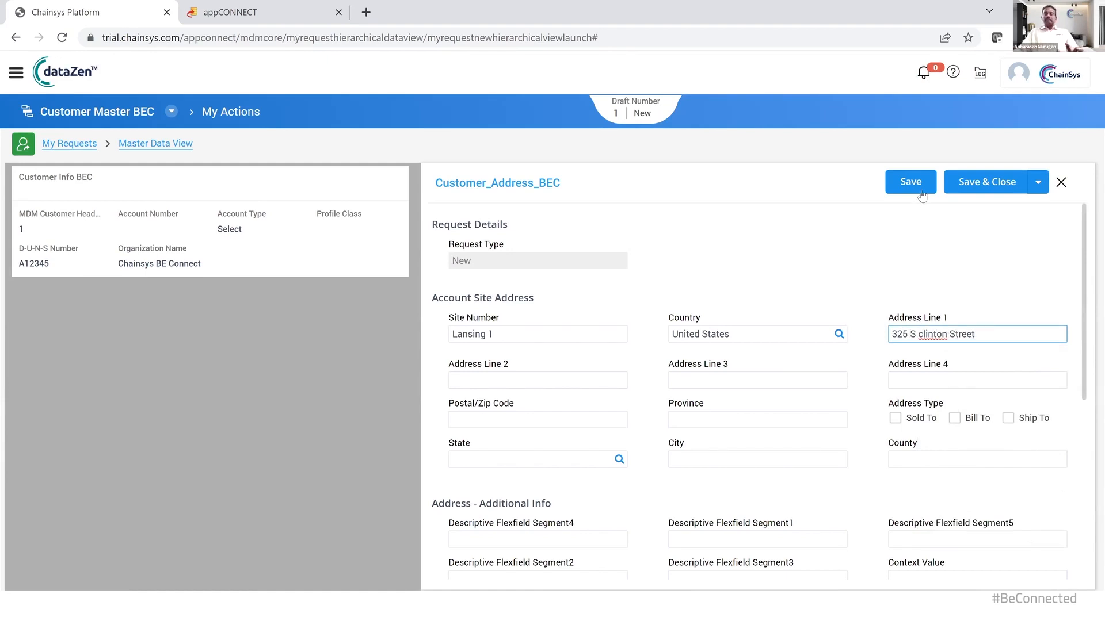
click(916, 183)
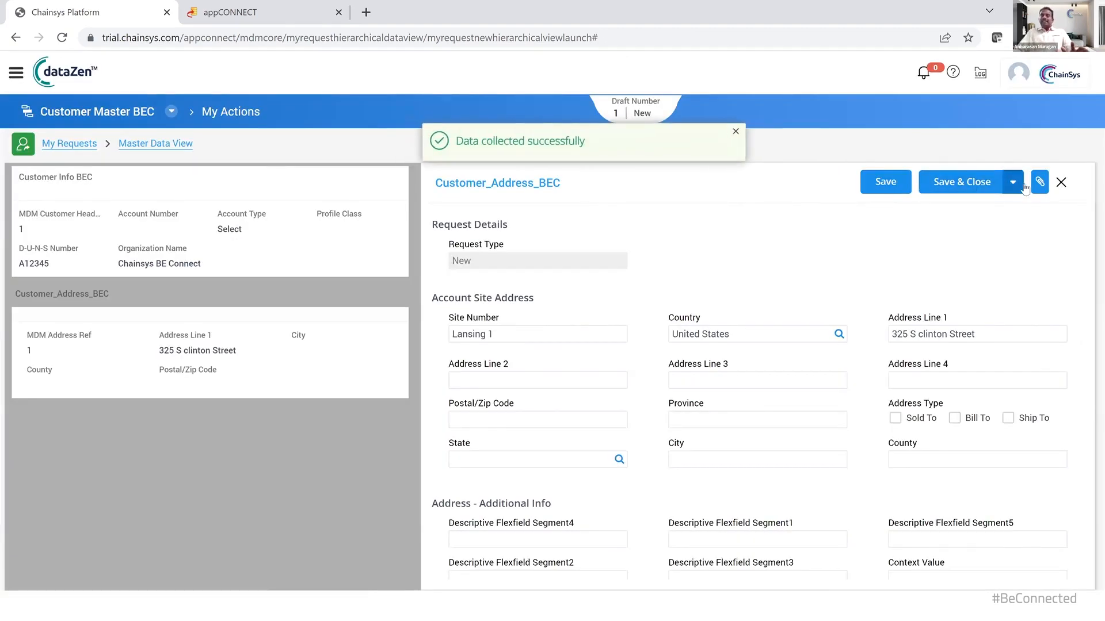
click(1061, 183)
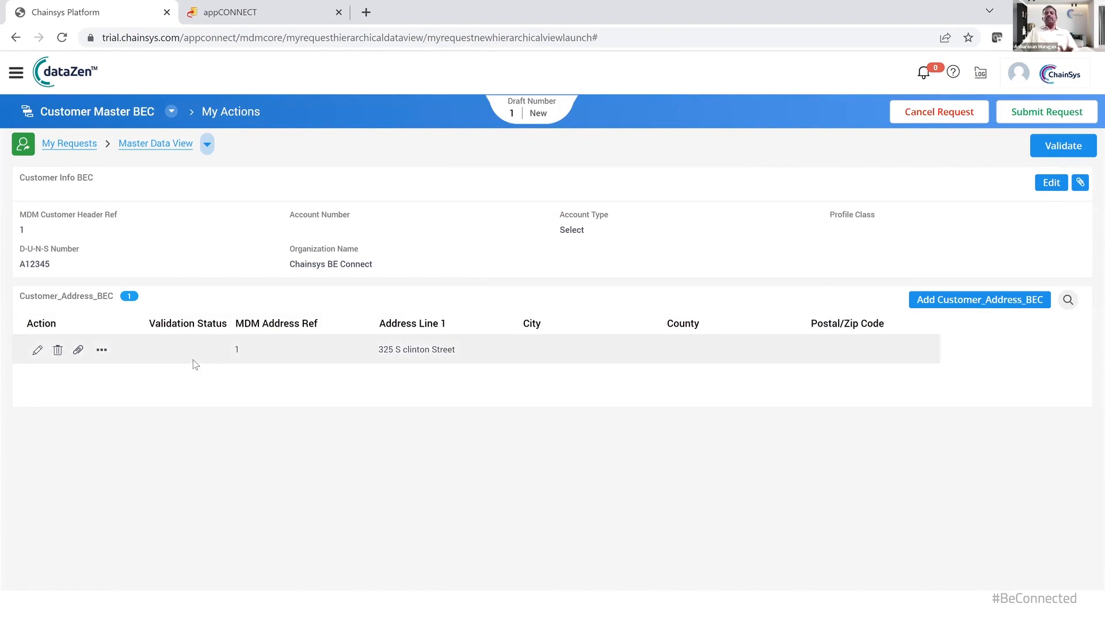
Validate the new customer request and submit it
click(1077, 149)
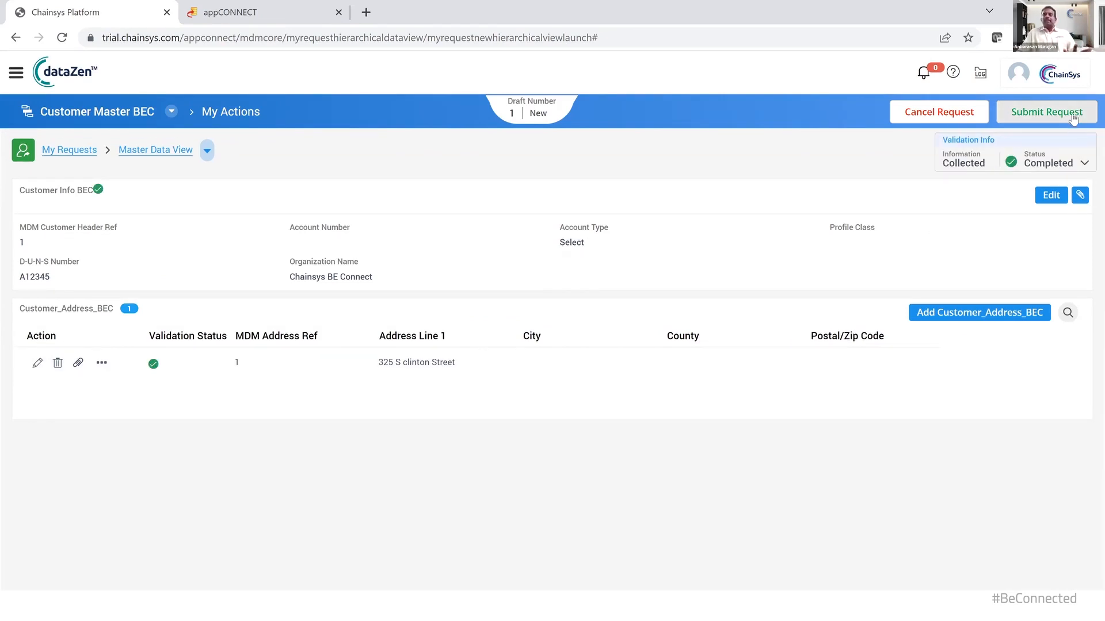
click(1074, 116)
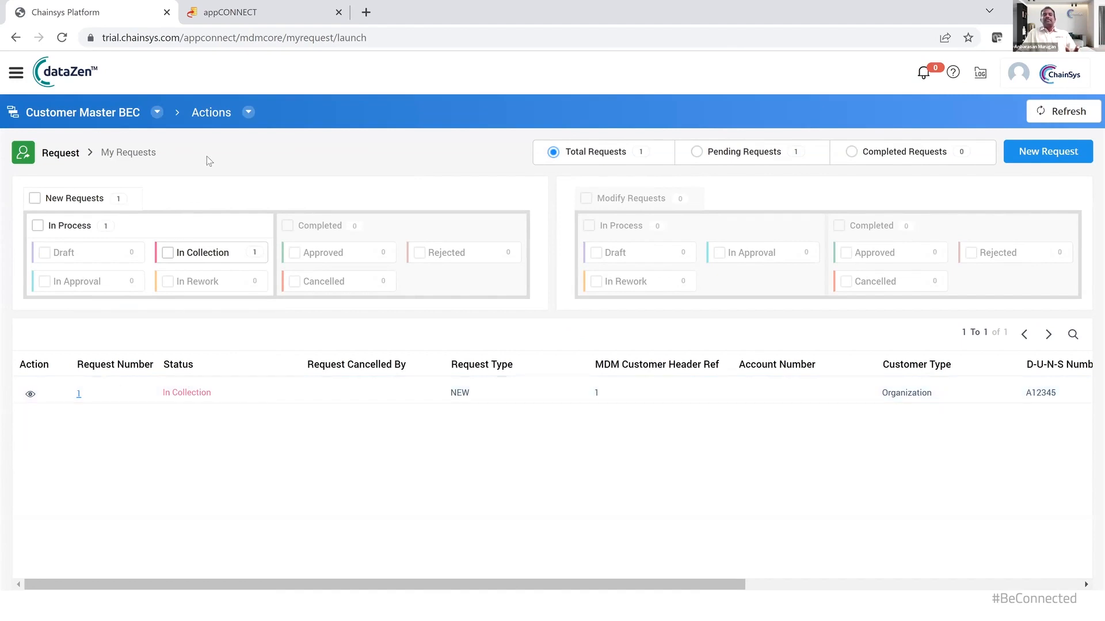
Open the requests pending for collection or approval and review the submitted request's details, requester and workflow activities
click(248, 114)
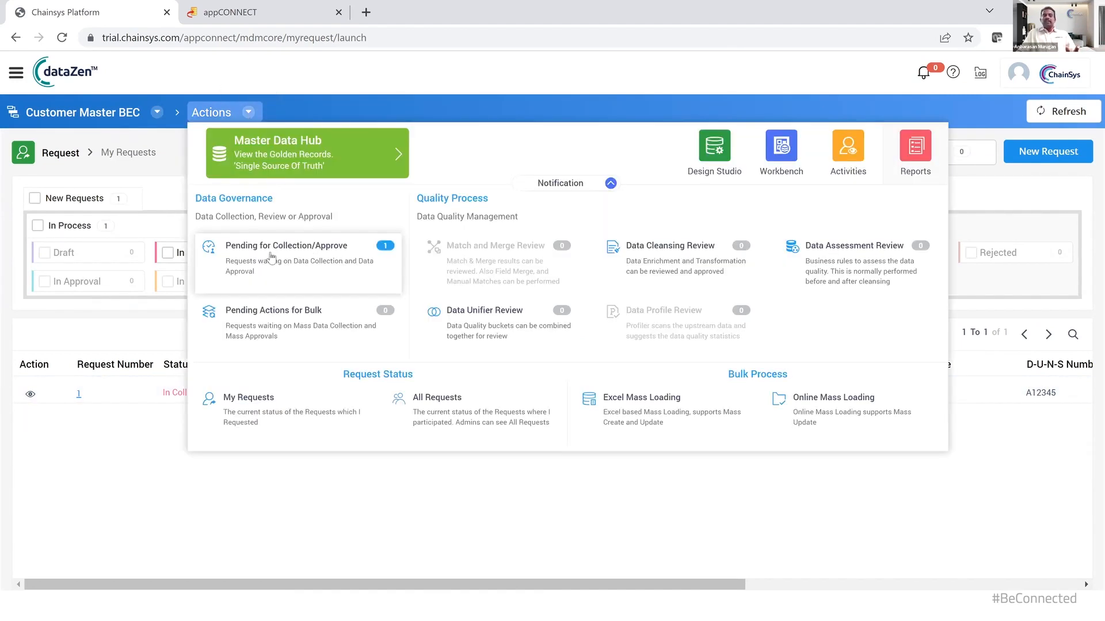
click(273, 256)
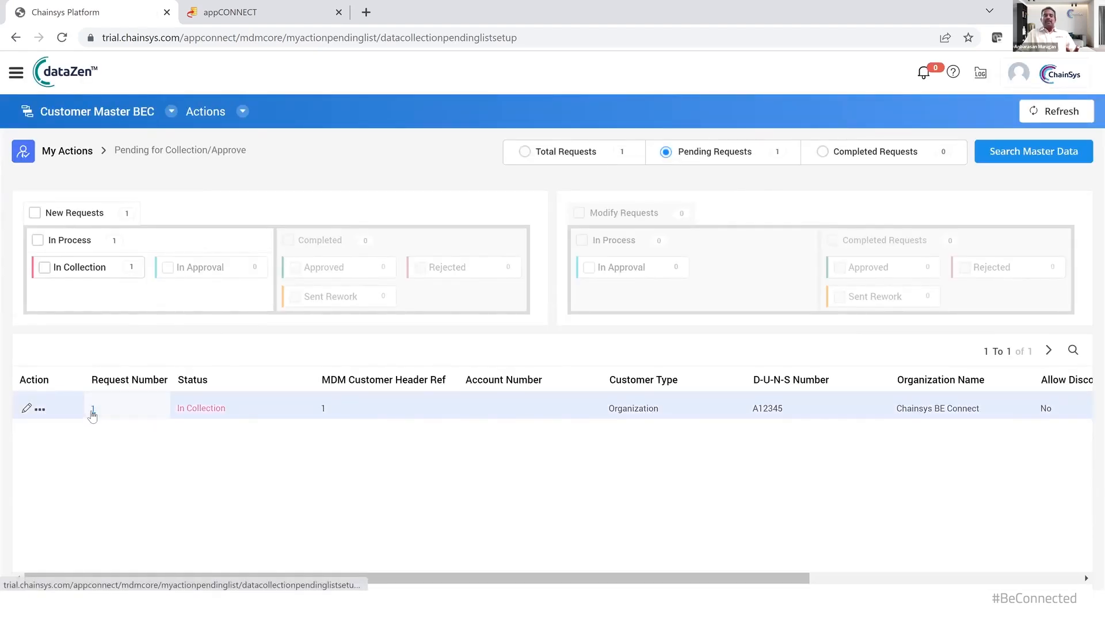
click(93, 410)
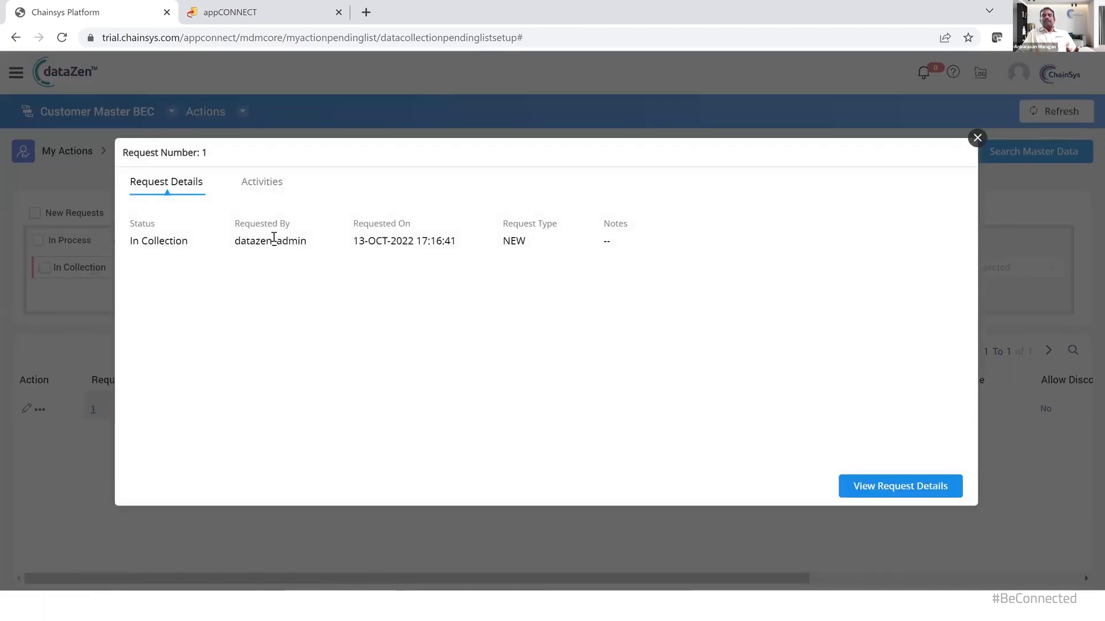
double_click(302, 238)
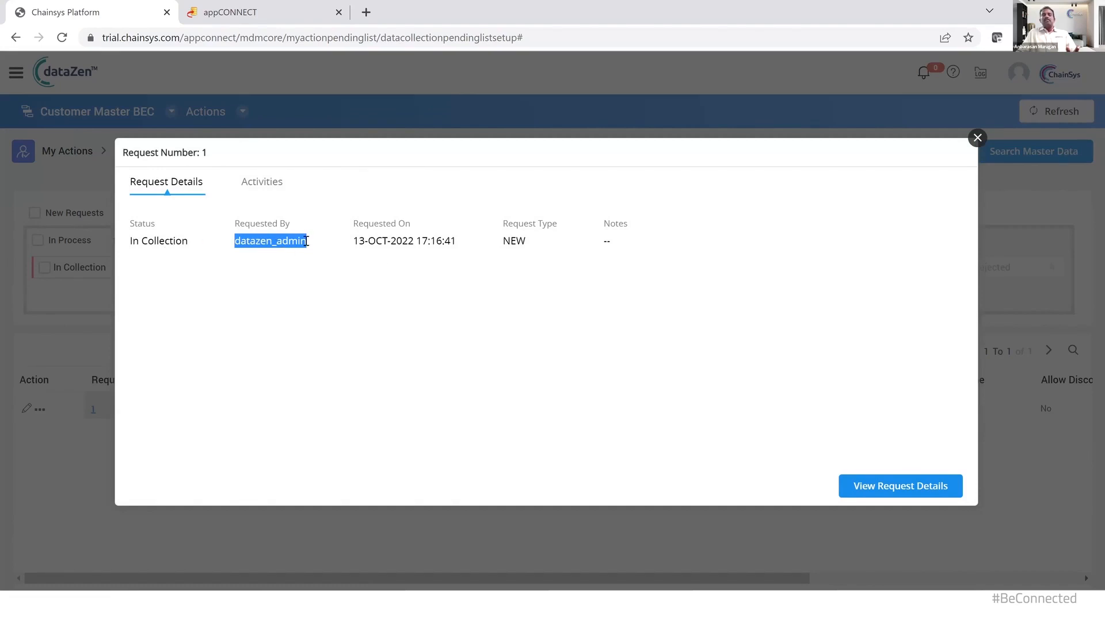
click(245, 183)
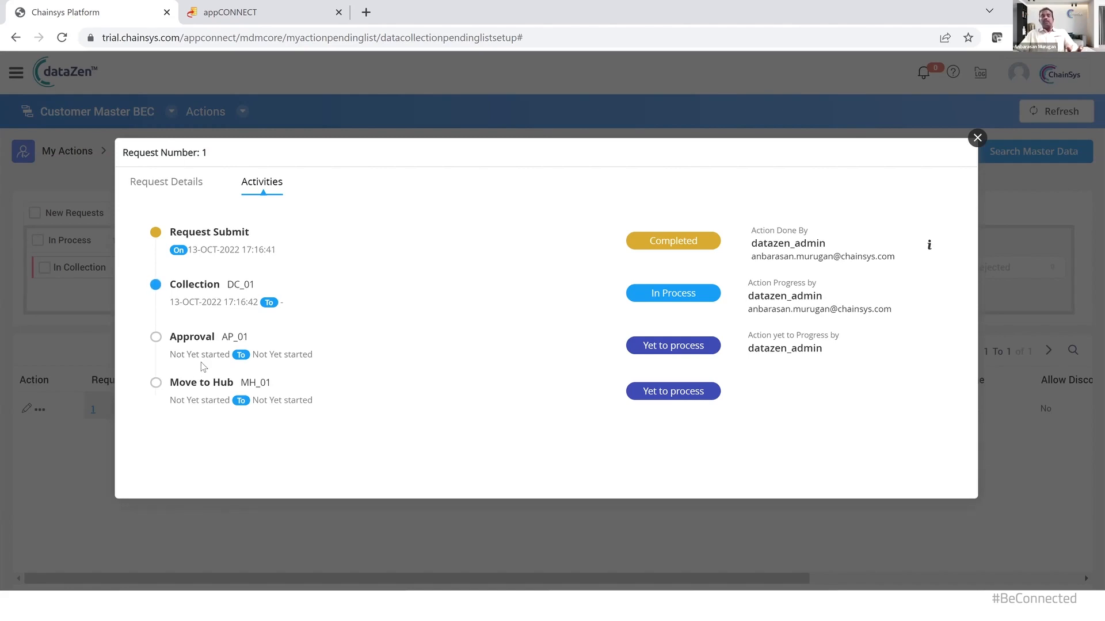
click(977, 138)
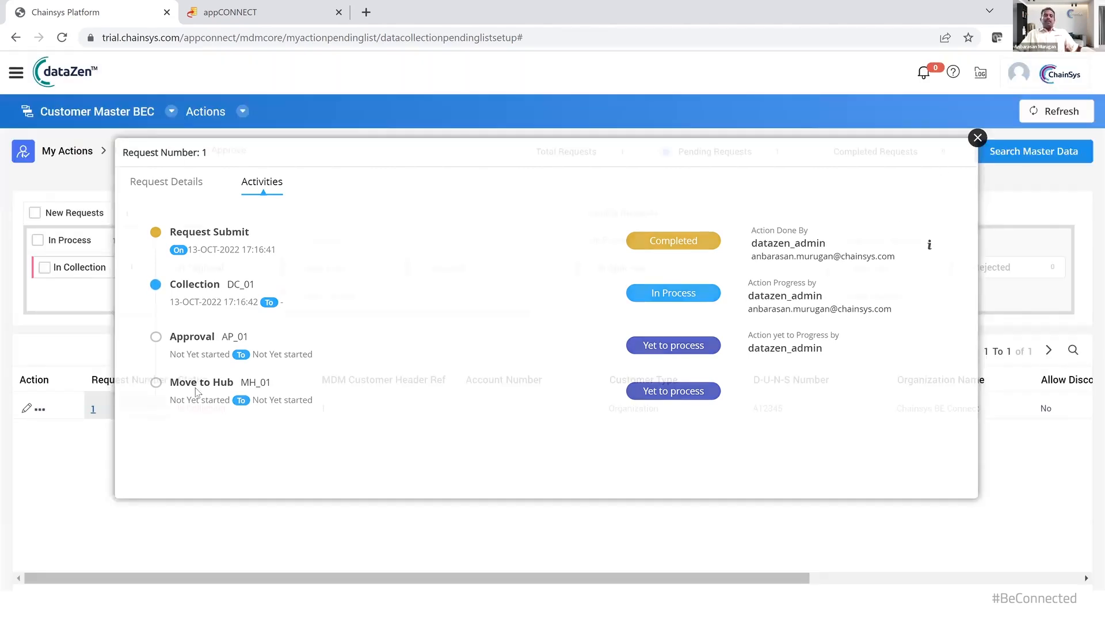
Open the pending request for data collection, set the customer's Account Type to Internal, save the record and close its form
click(27, 409)
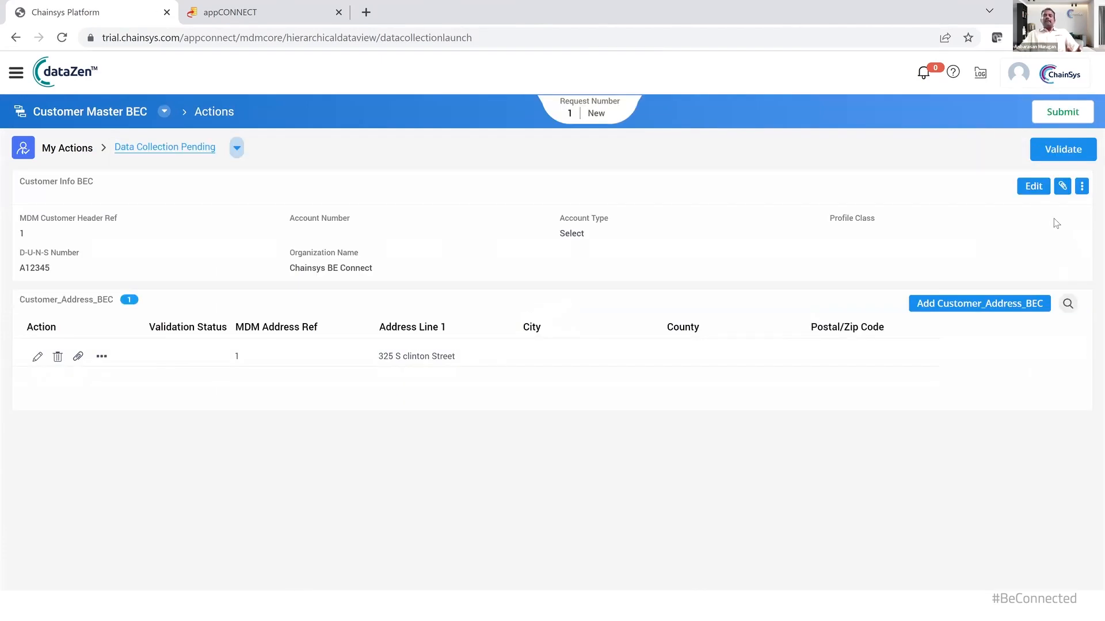
click(1036, 186)
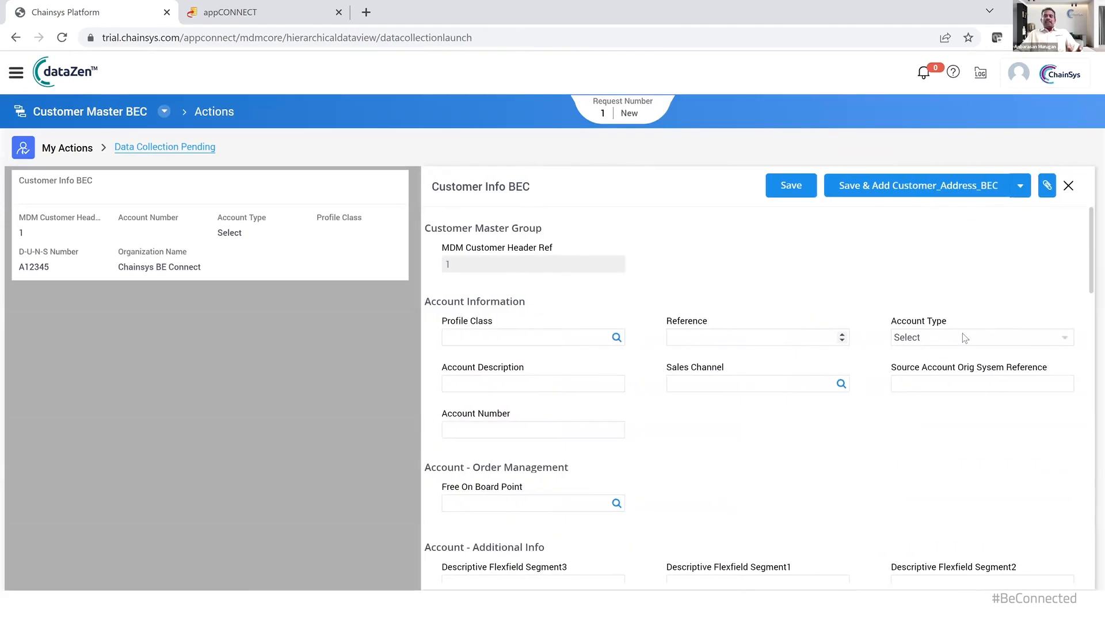
click(964, 338)
click(948, 367)
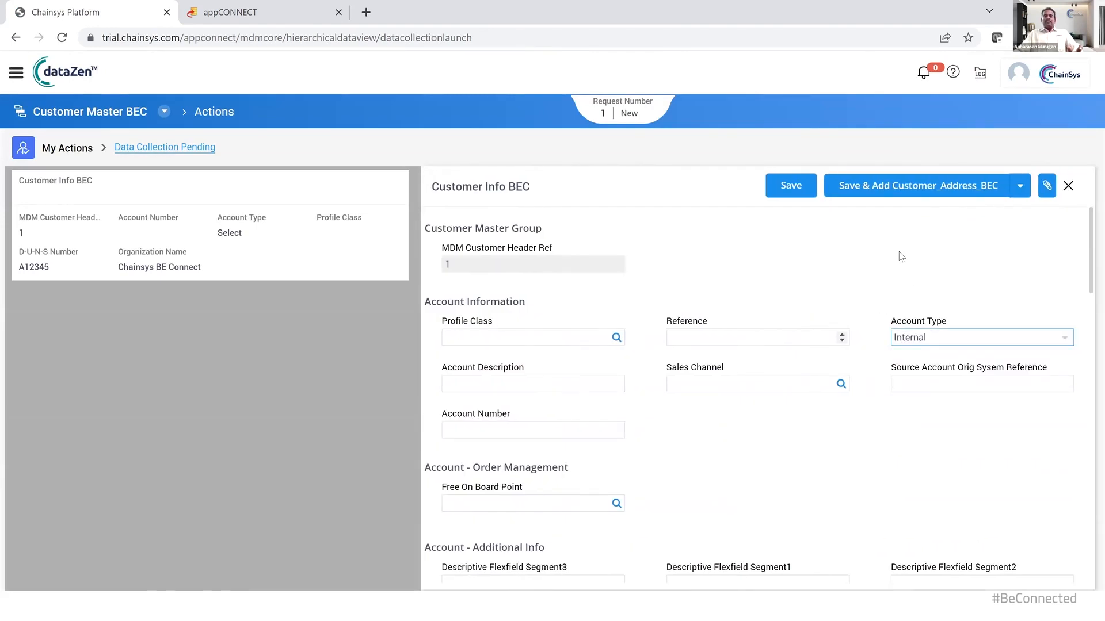
click(800, 193)
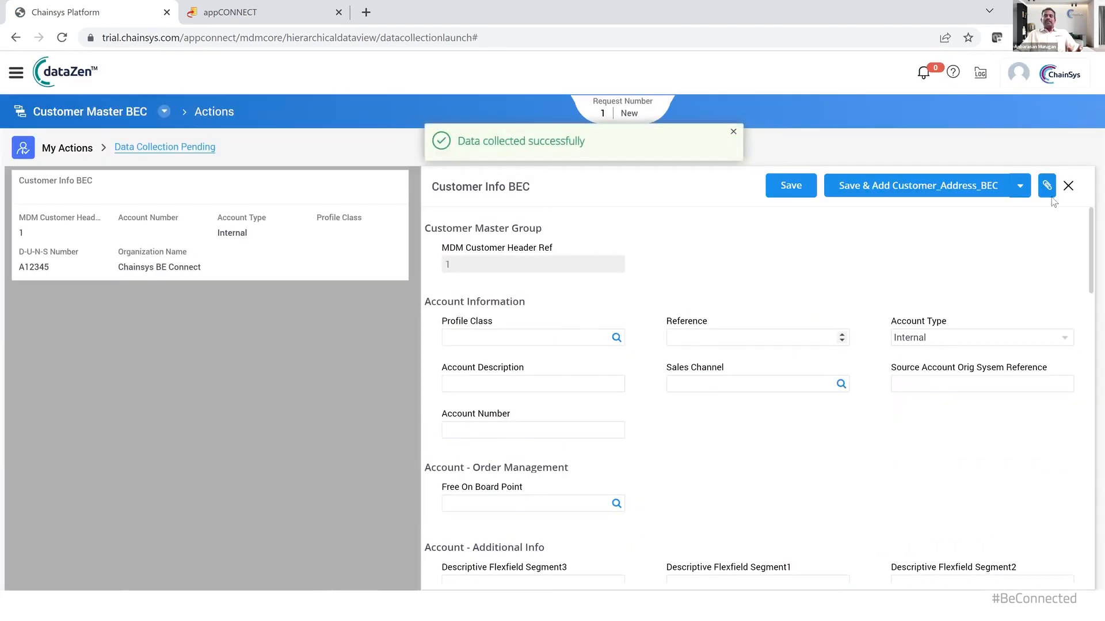
click(1068, 185)
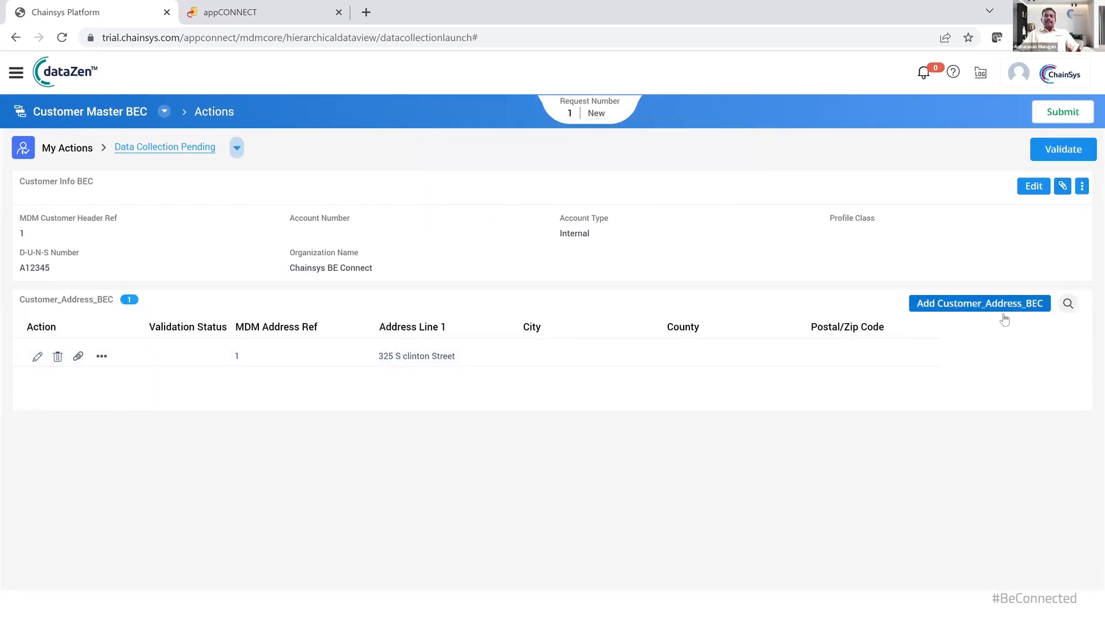
Fill in the city and postal code in the customer address record, save it, and submit the validated collection data
click(38, 358)
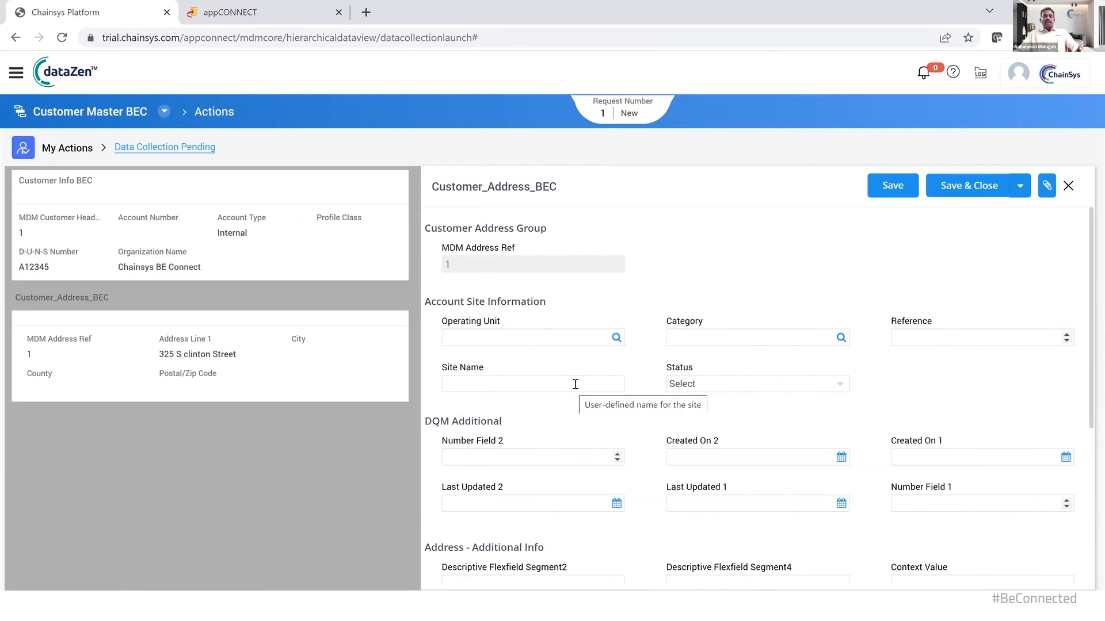
scroll(593, 357, down, 5)
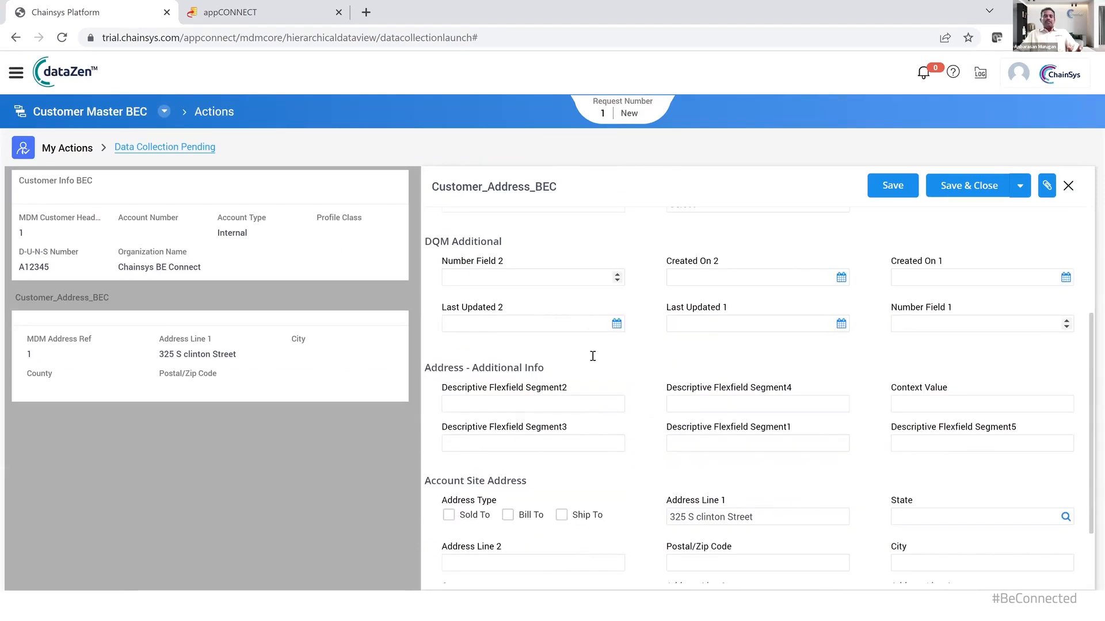
click(926, 480)
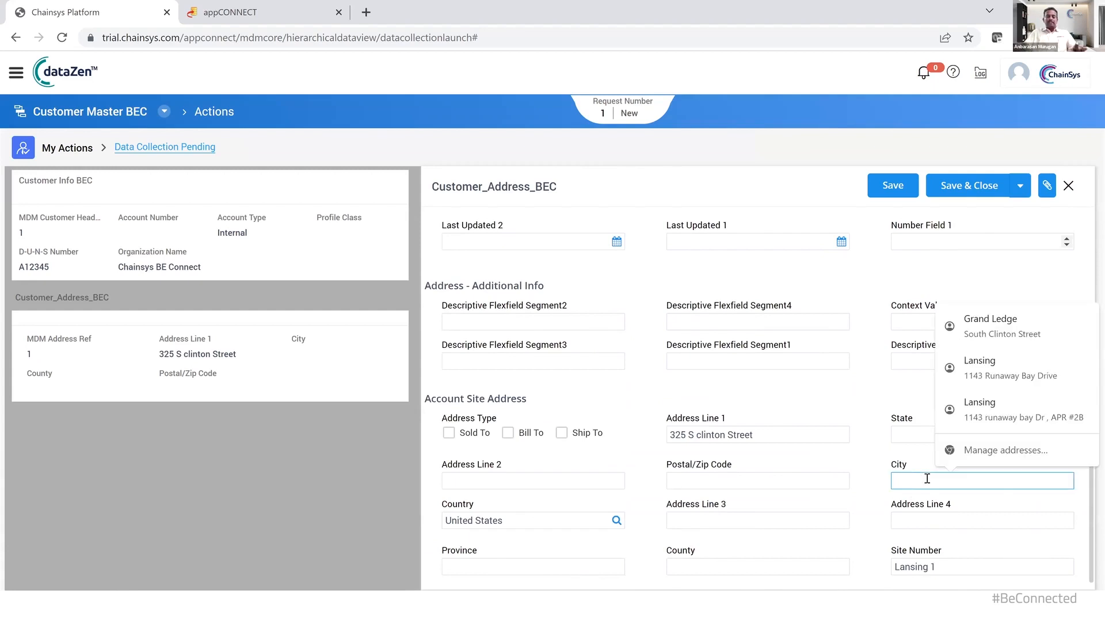
text(Lansing)
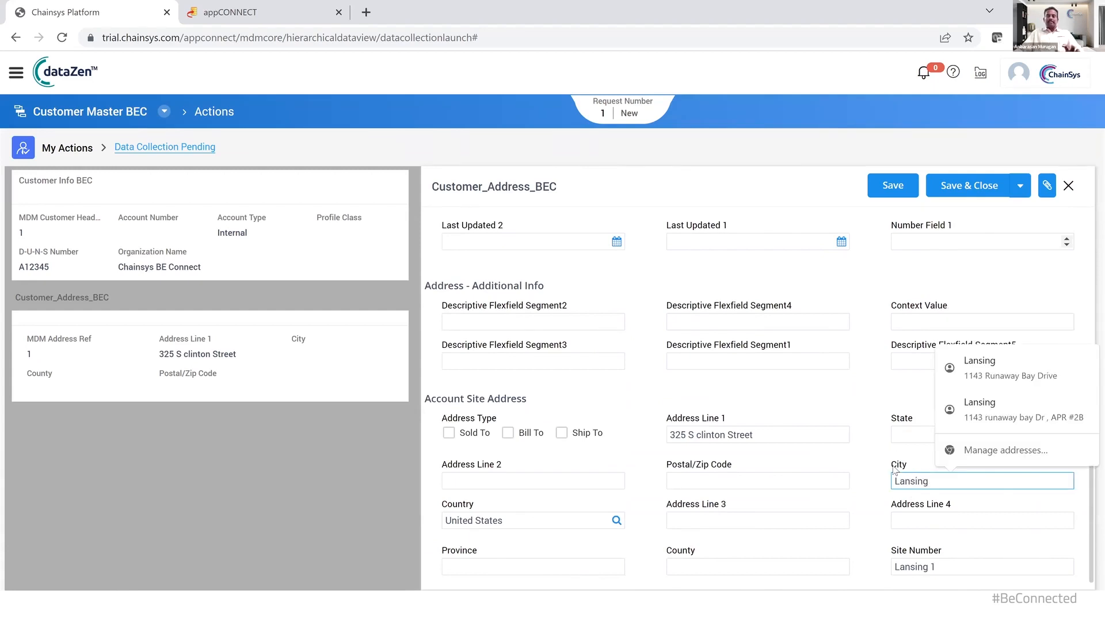
click(774, 483)
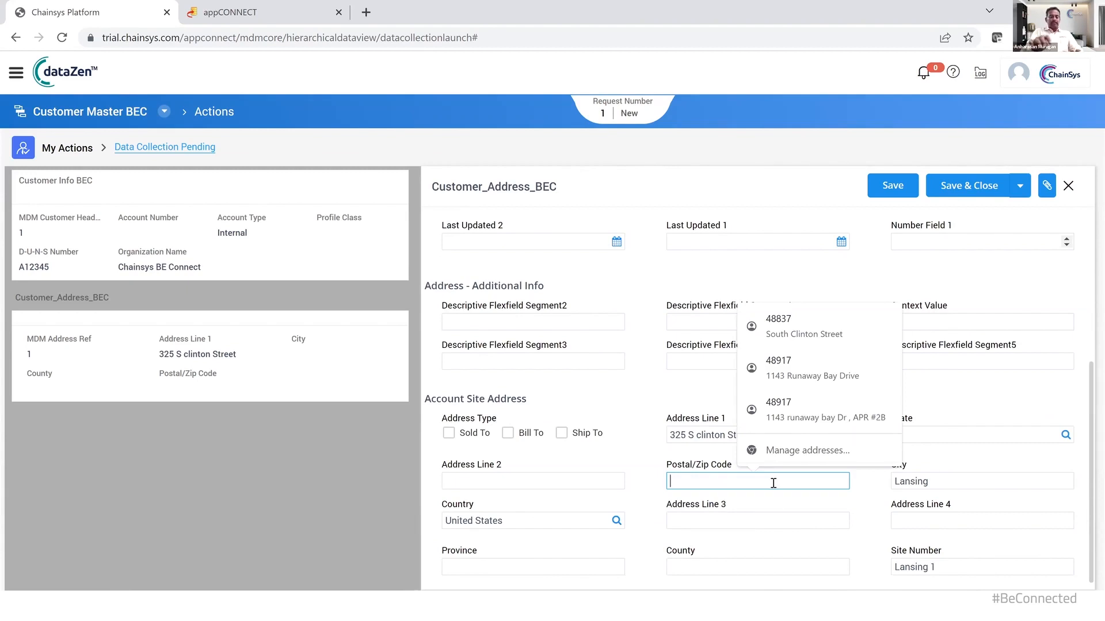
text(48837)
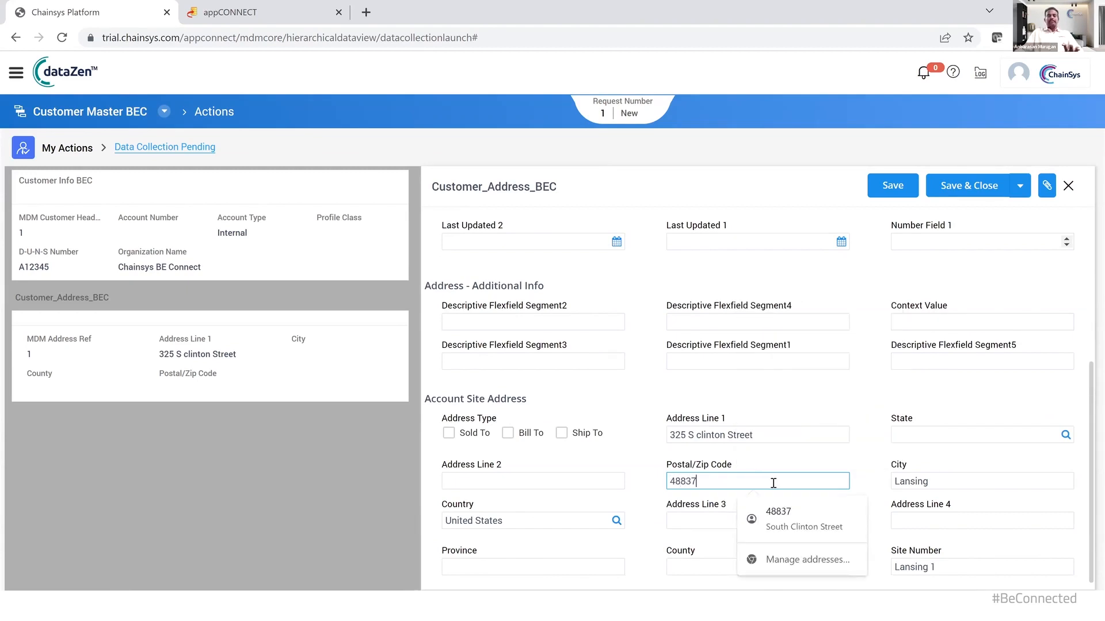
scroll(822, 430, up, 3)
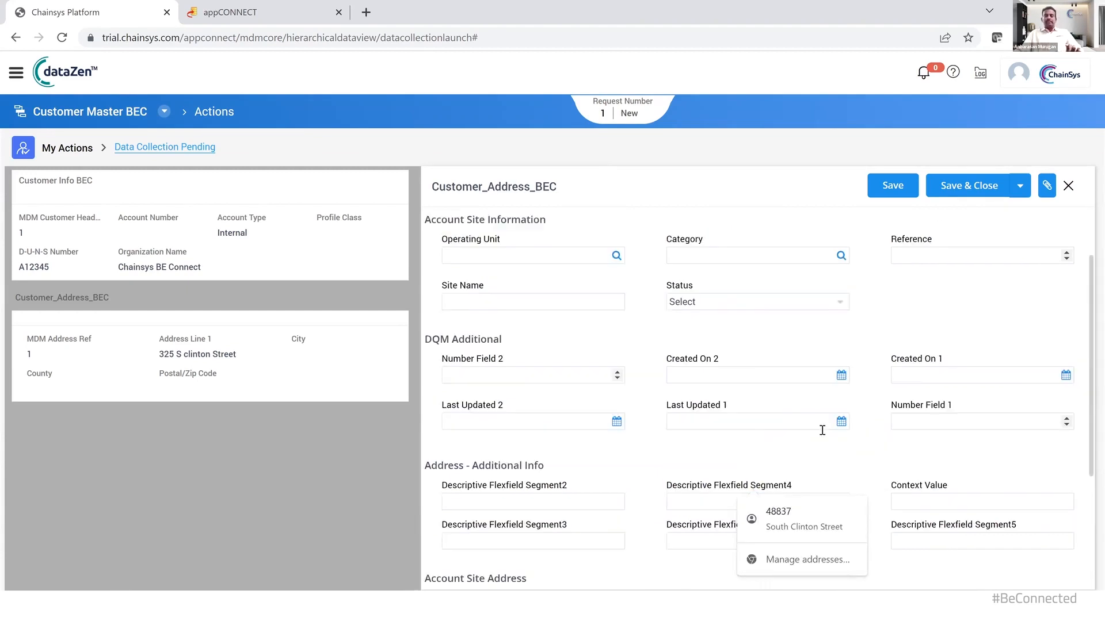
click(899, 187)
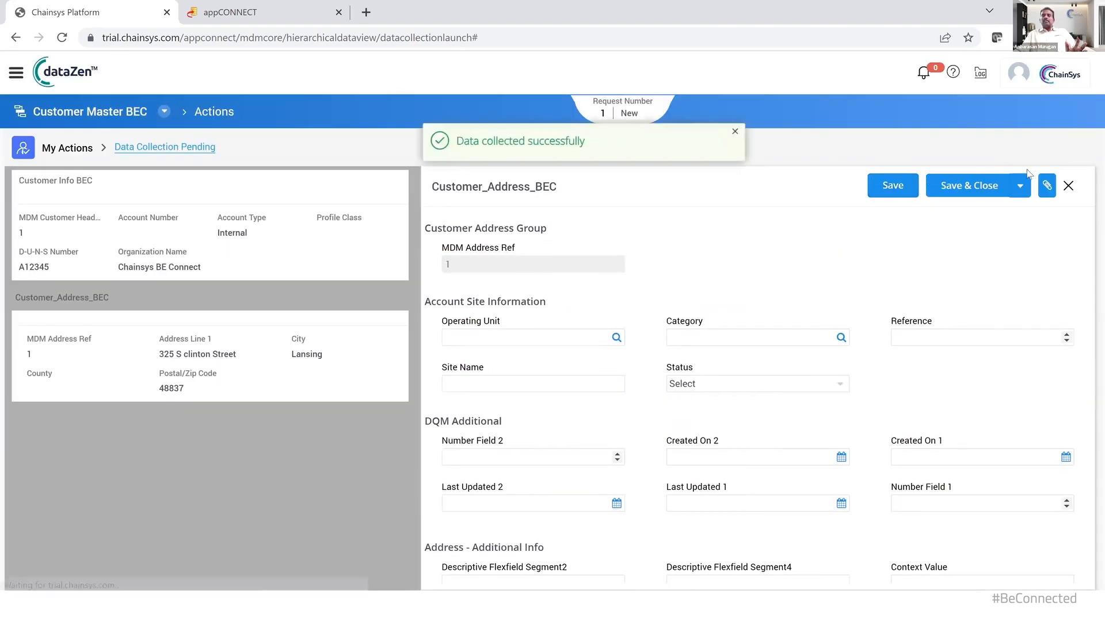
click(1068, 186)
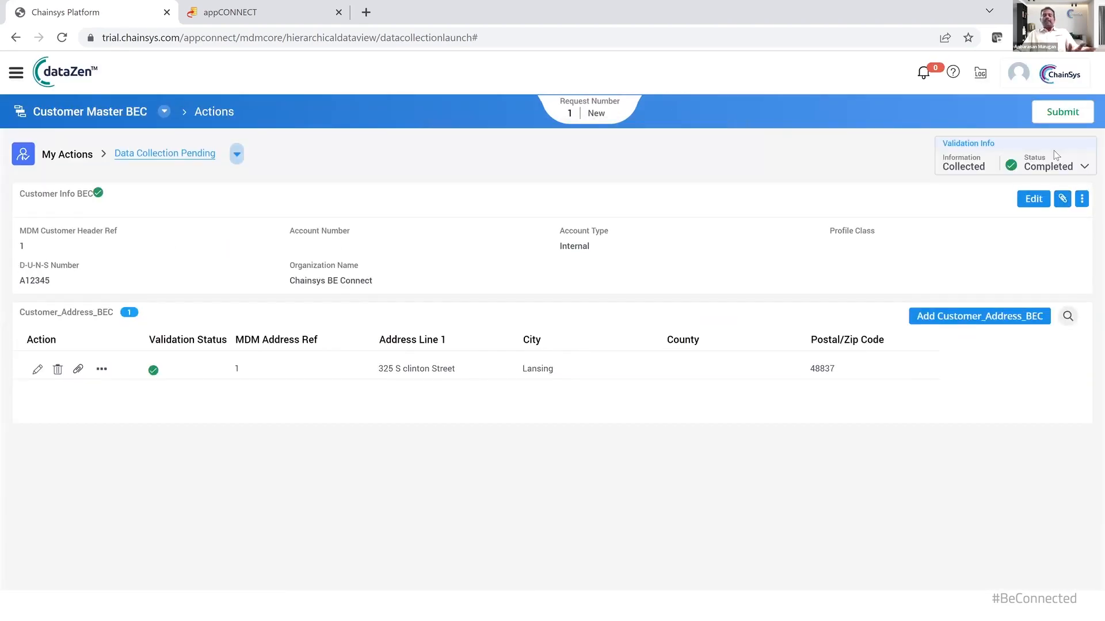
click(1059, 115)
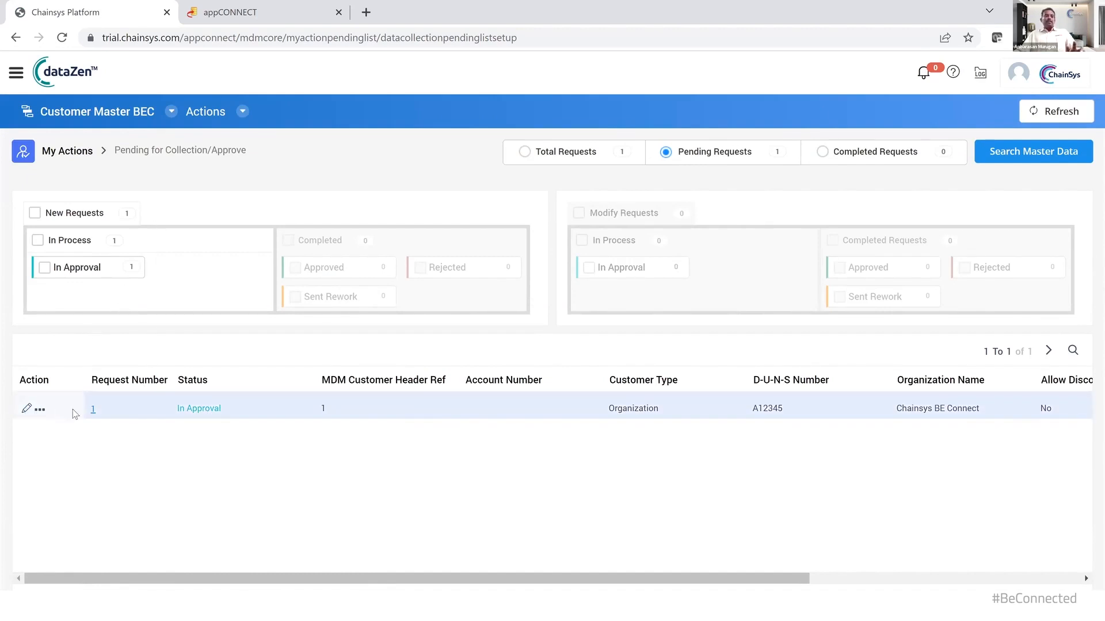
Review the request's last completed activity and the timing of its collection stage in the workflow activities
click(93, 410)
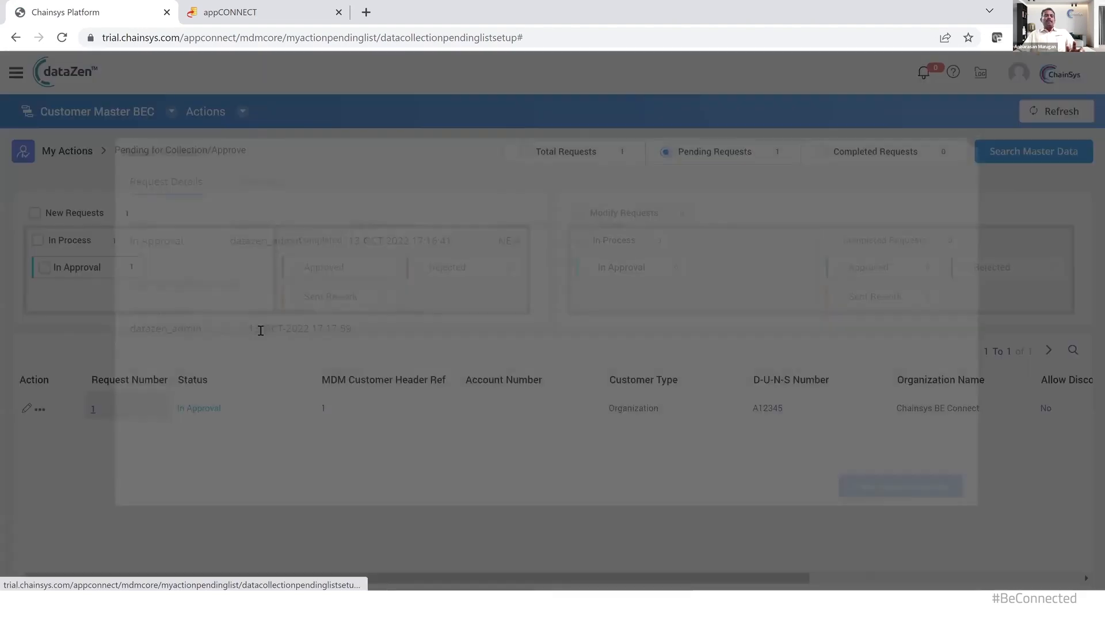
double_click(172, 329)
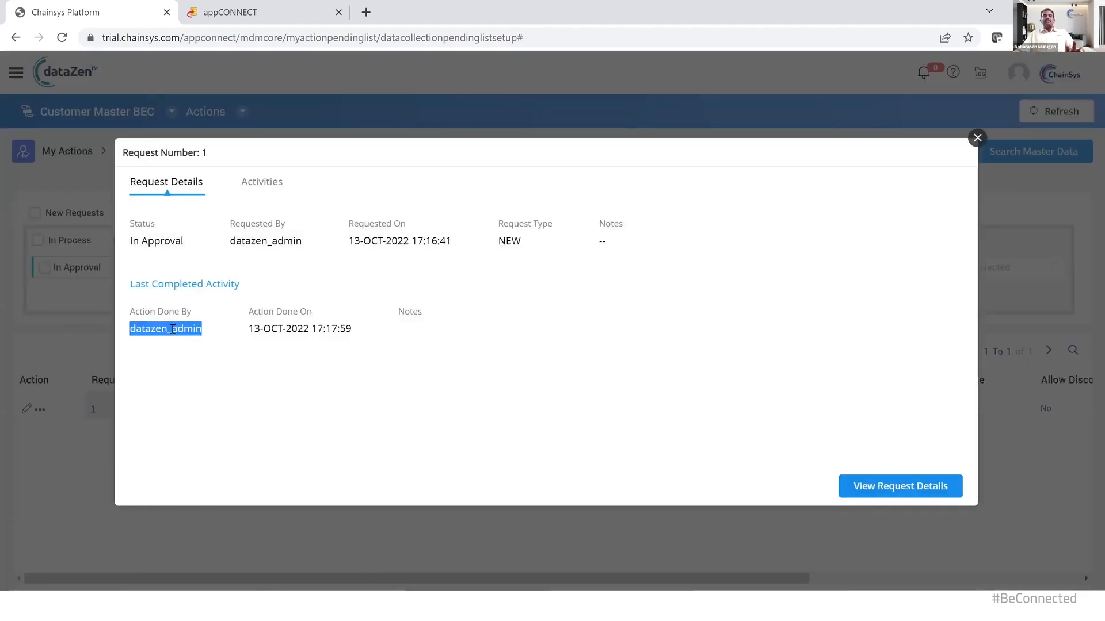
click(258, 189)
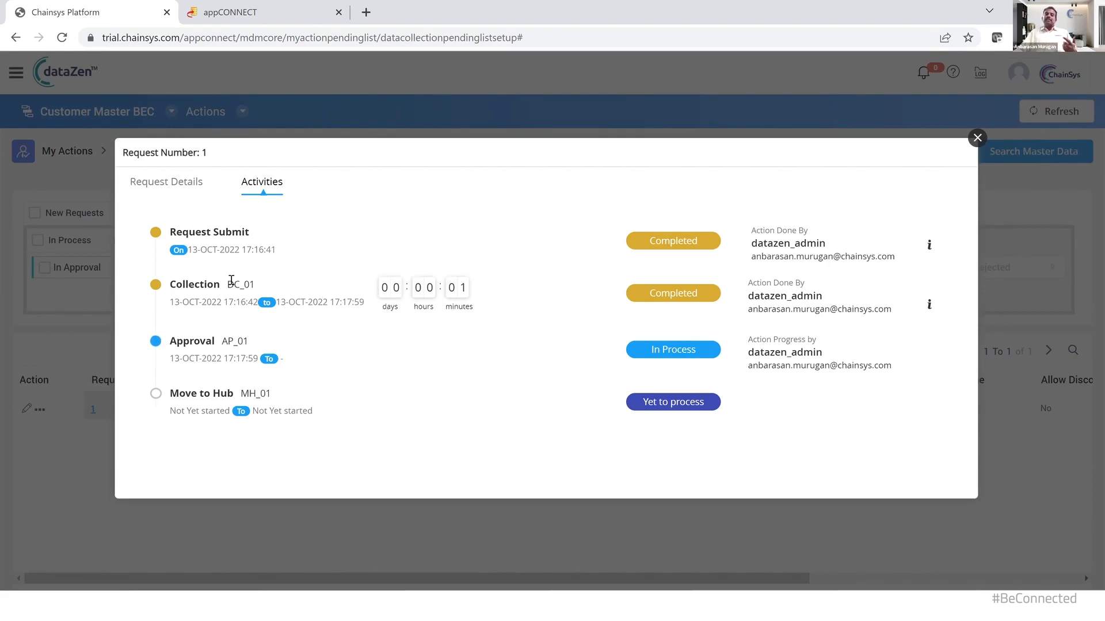
drag(167, 299, 501, 305)
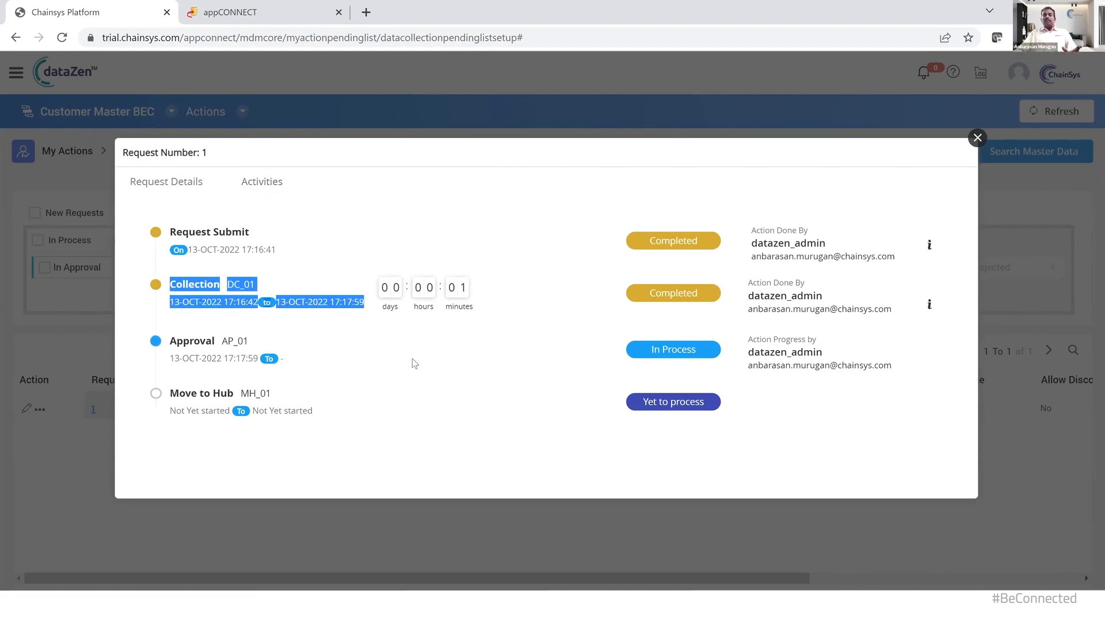
click(977, 138)
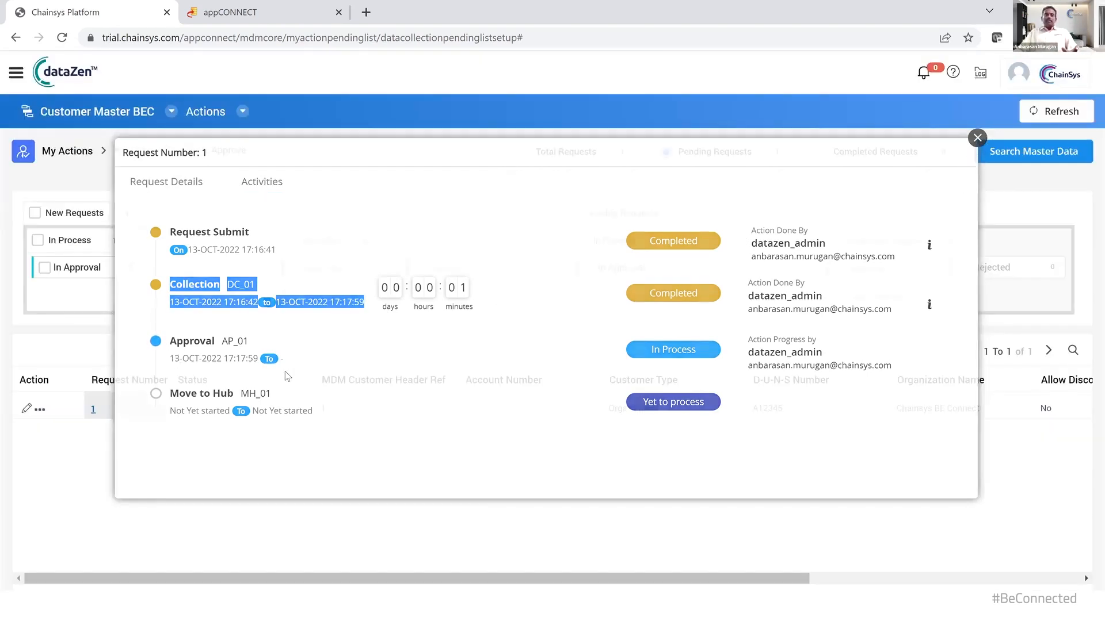
Open the request for approval and review the comparison of requested and updated values for the Customer Info BEC record
click(25, 409)
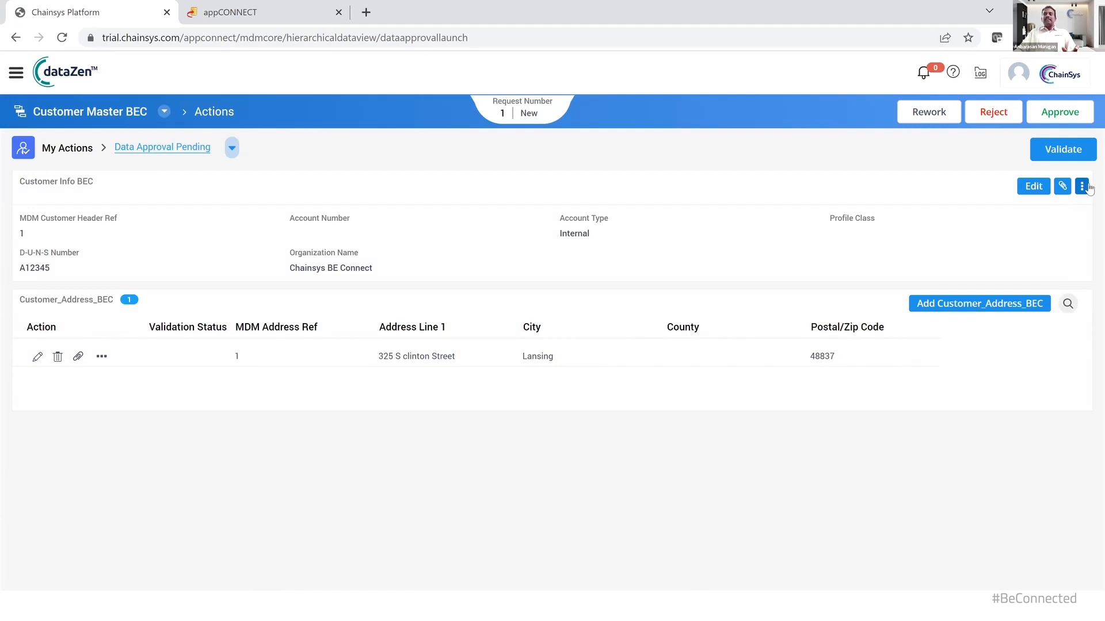
click(1082, 186)
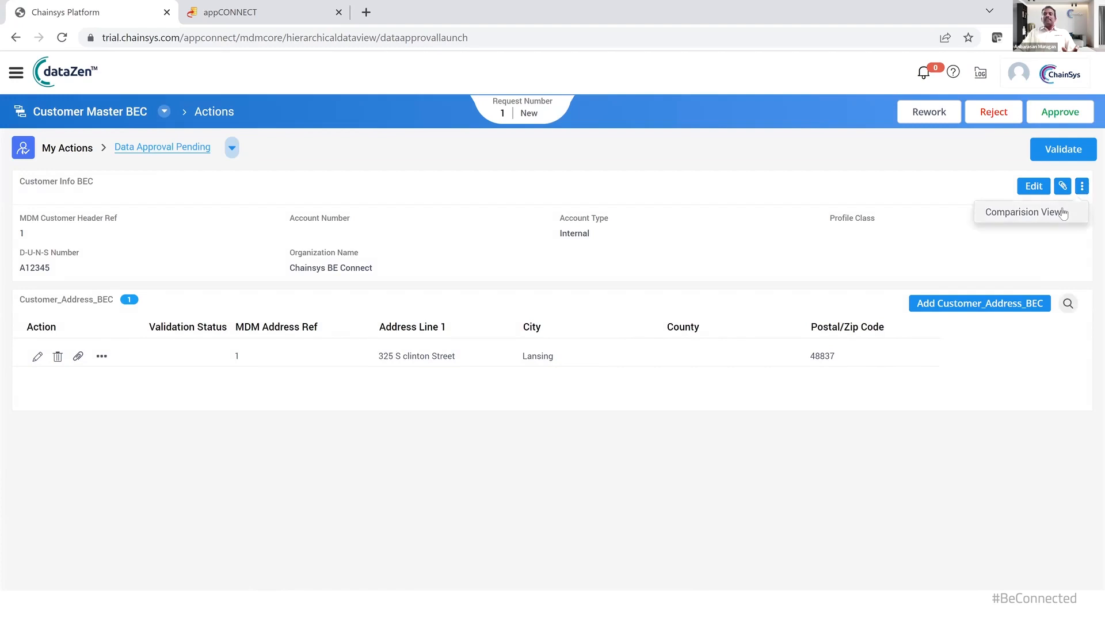
click(1062, 212)
scroll(748, 308, down, 1)
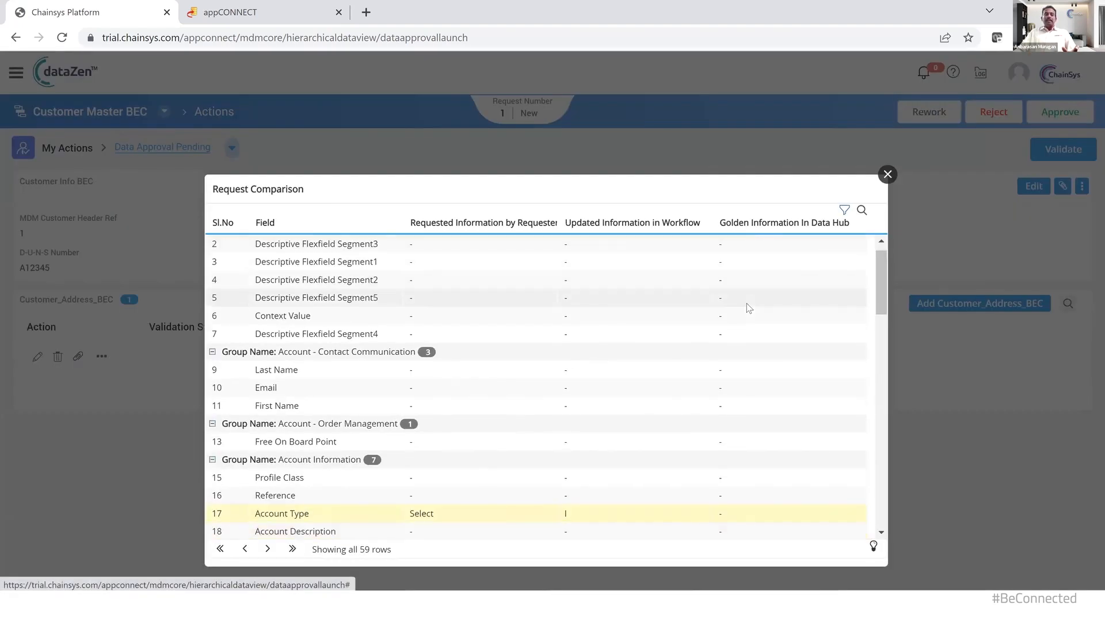
scroll(748, 308, down, 9)
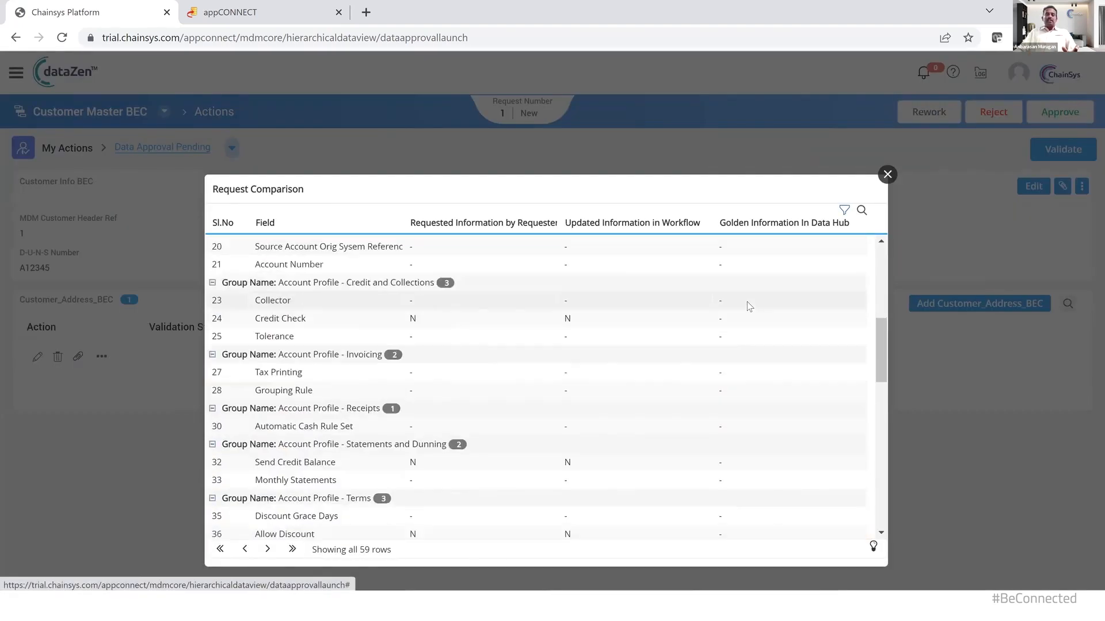
scroll(748, 305, down, 17)
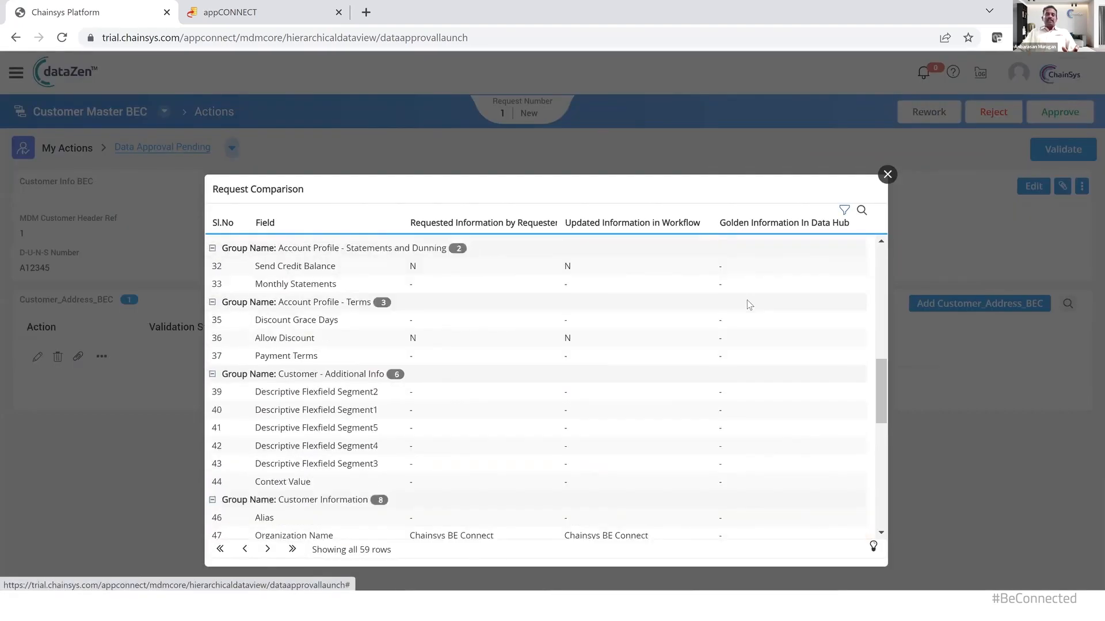
click(884, 176)
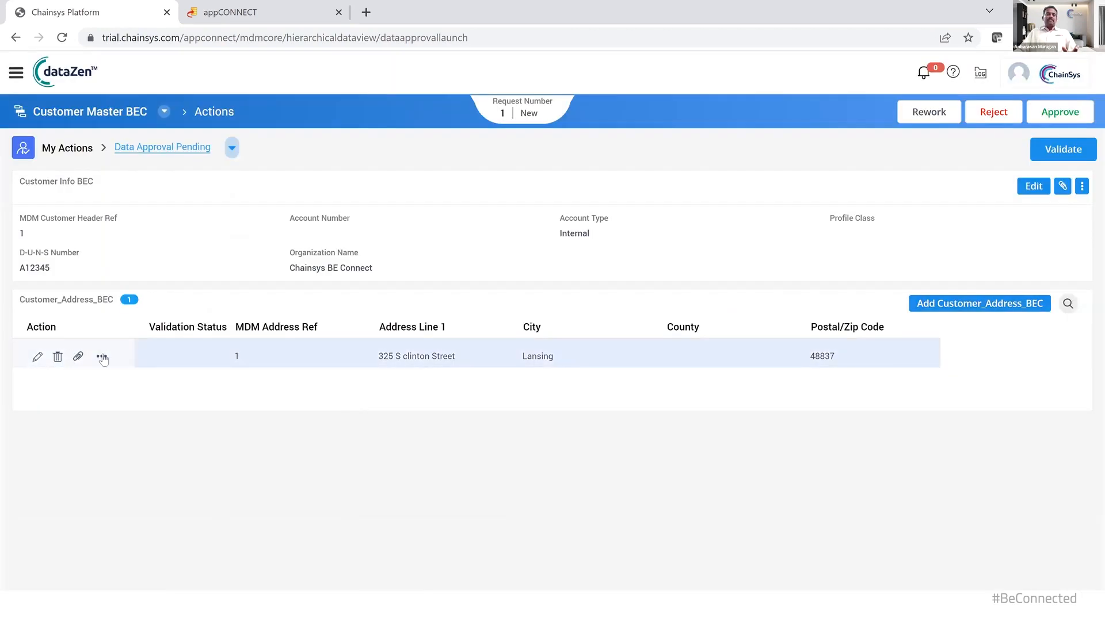
Review the comparison of requested and updated values for the customer address record
click(102, 357)
click(129, 378)
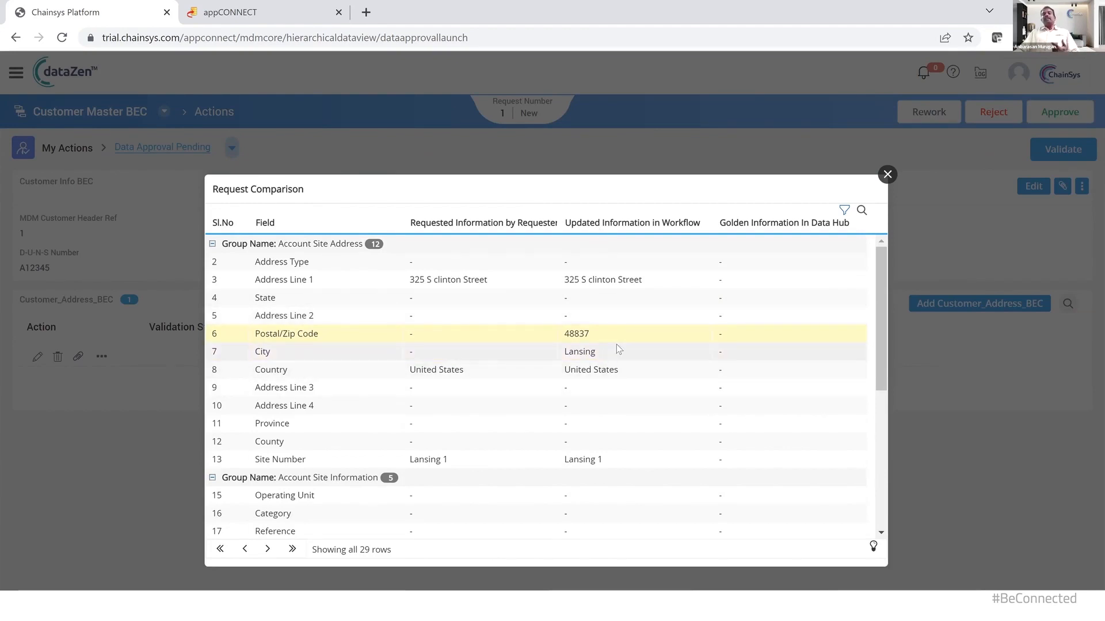
click(887, 174)
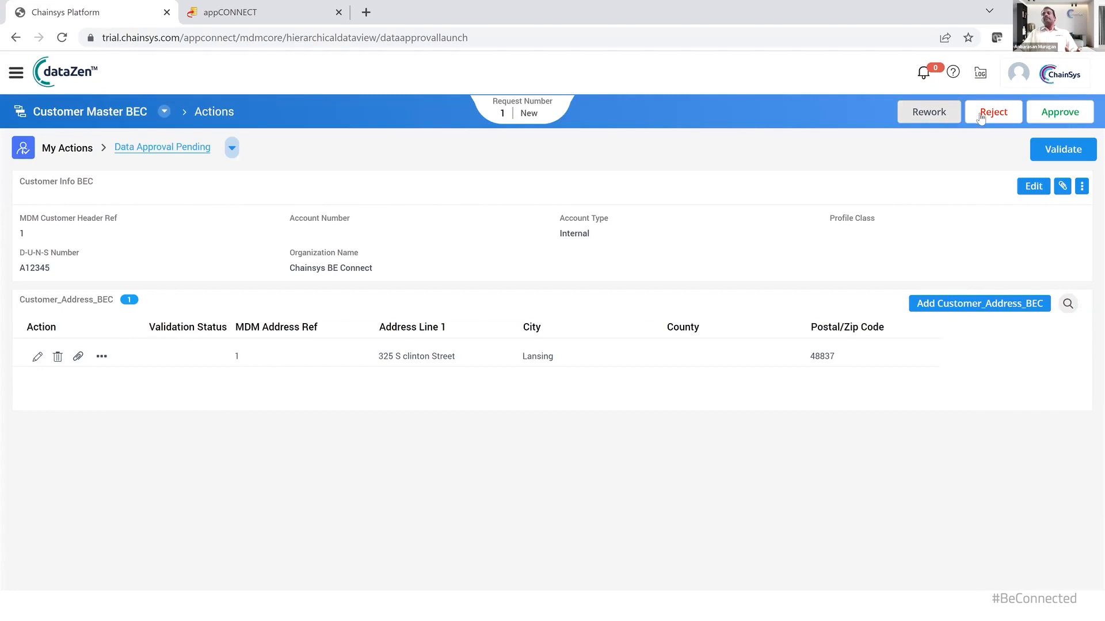
Validate the new customer request and approve it
click(1060, 116)
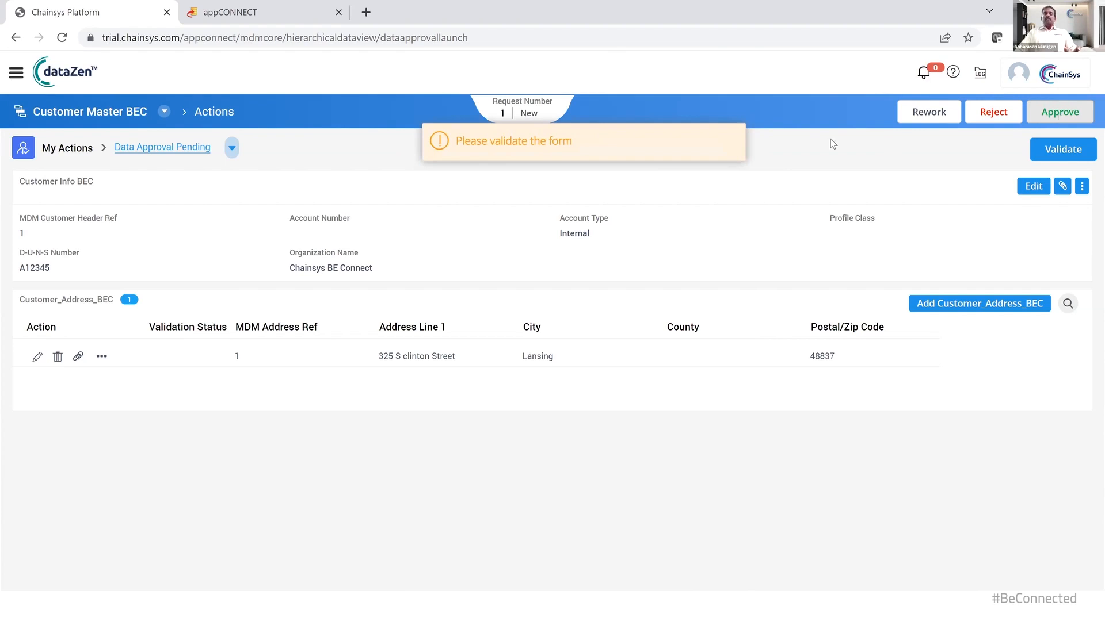
click(1064, 150)
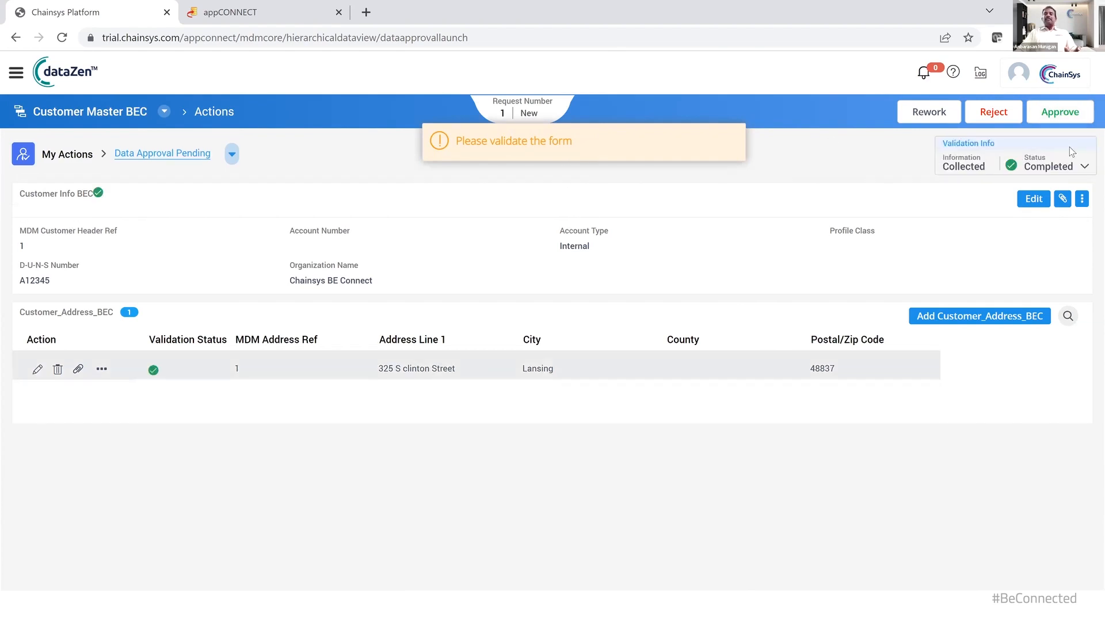
click(1069, 117)
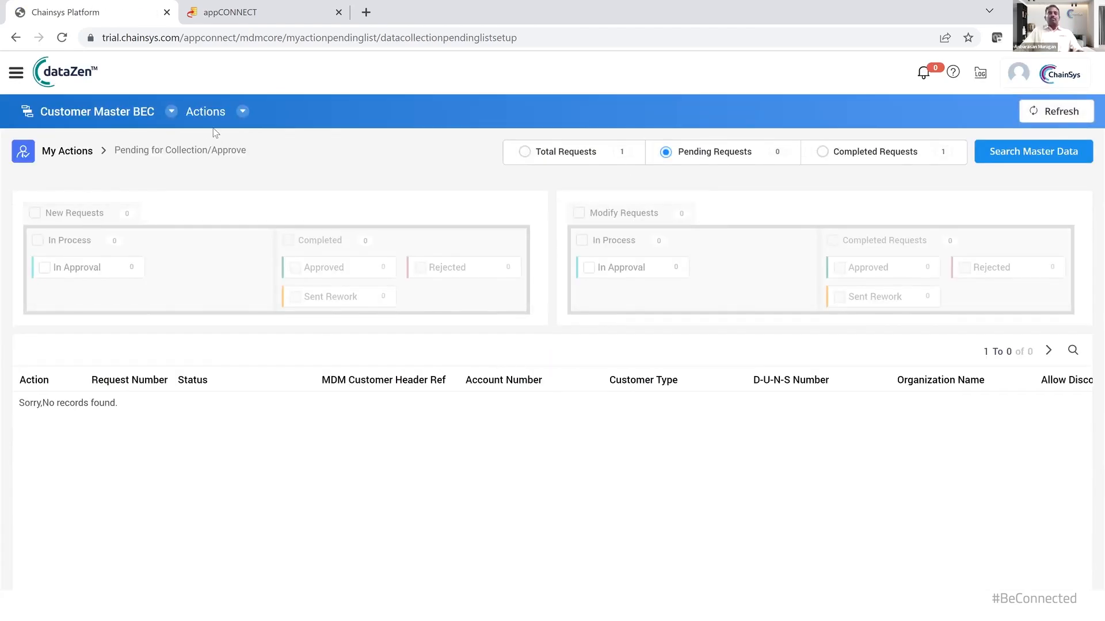
Search the master data without filters and inspect the copy preview of the Chainsys BE Connect record without copying it
click(1041, 155)
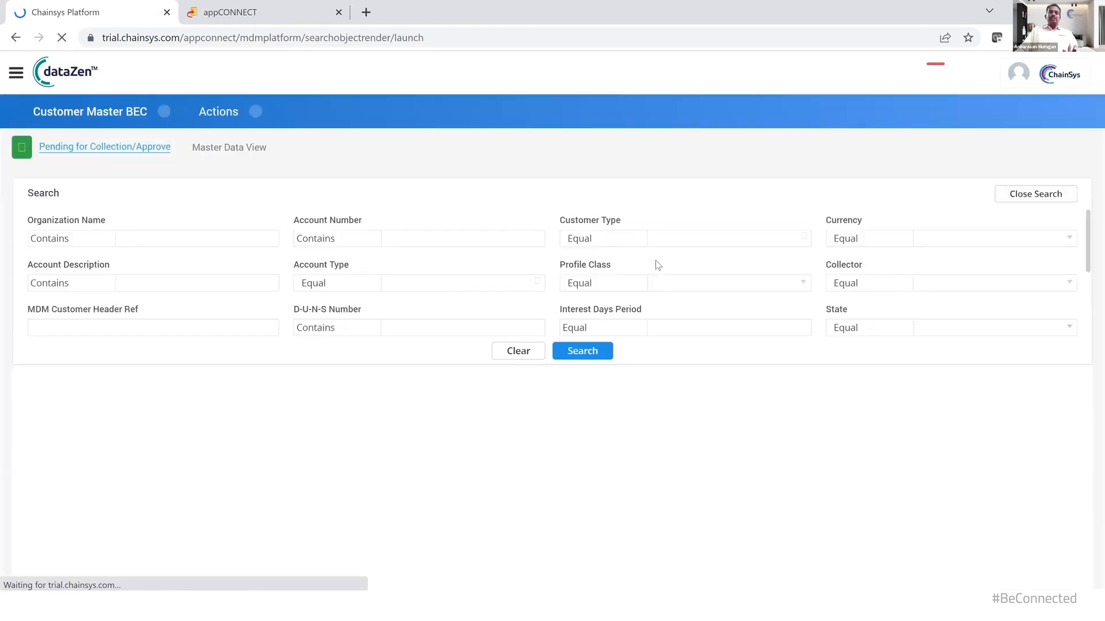
click(583, 351)
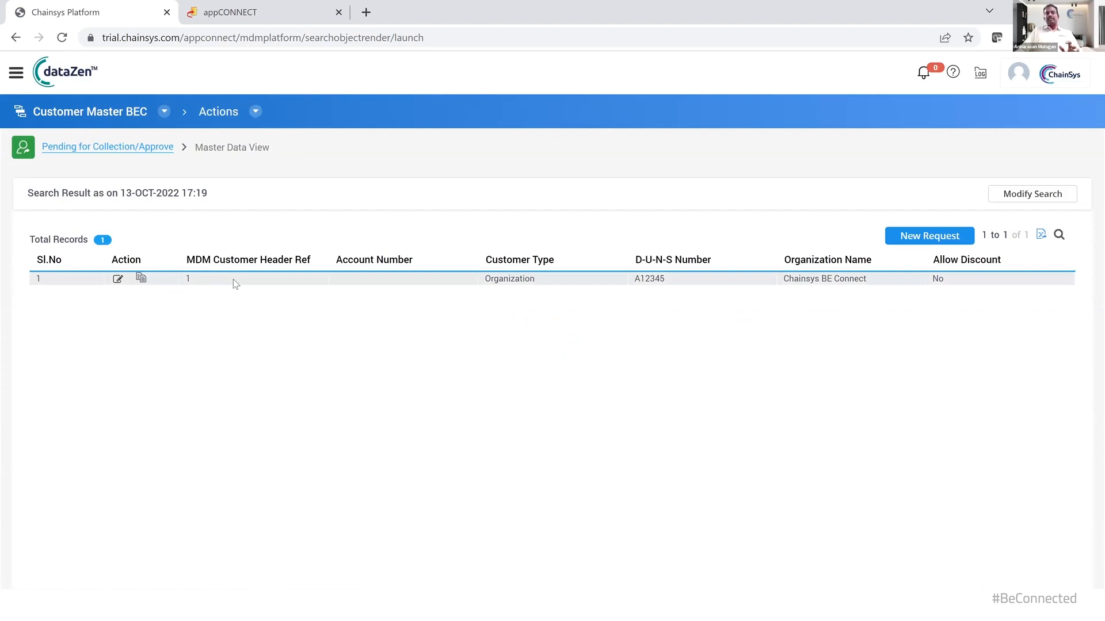
click(141, 280)
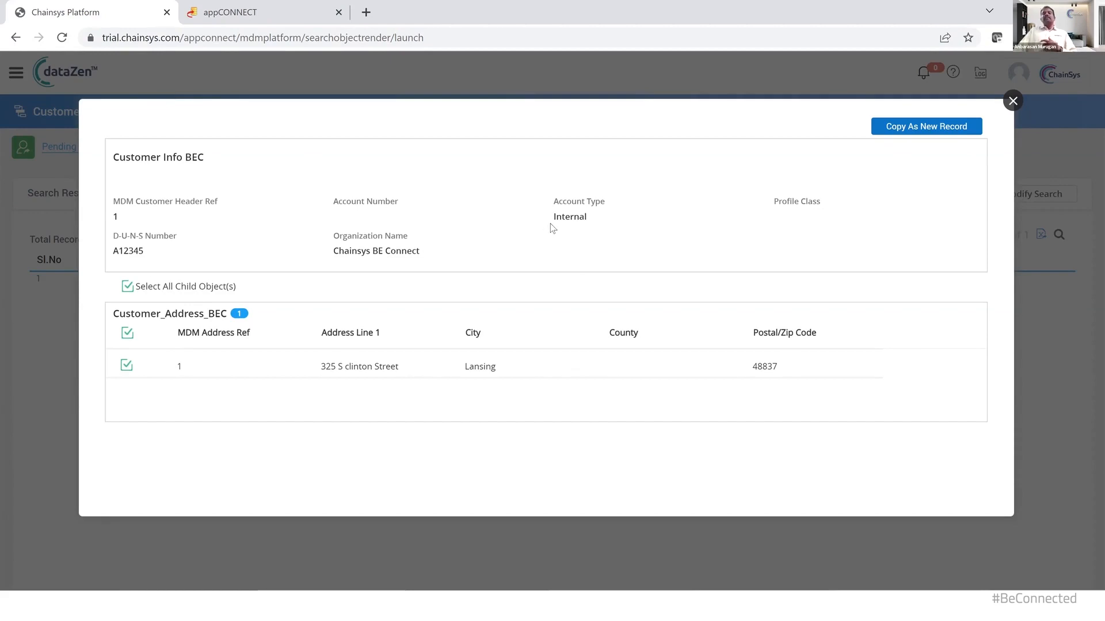
click(1013, 101)
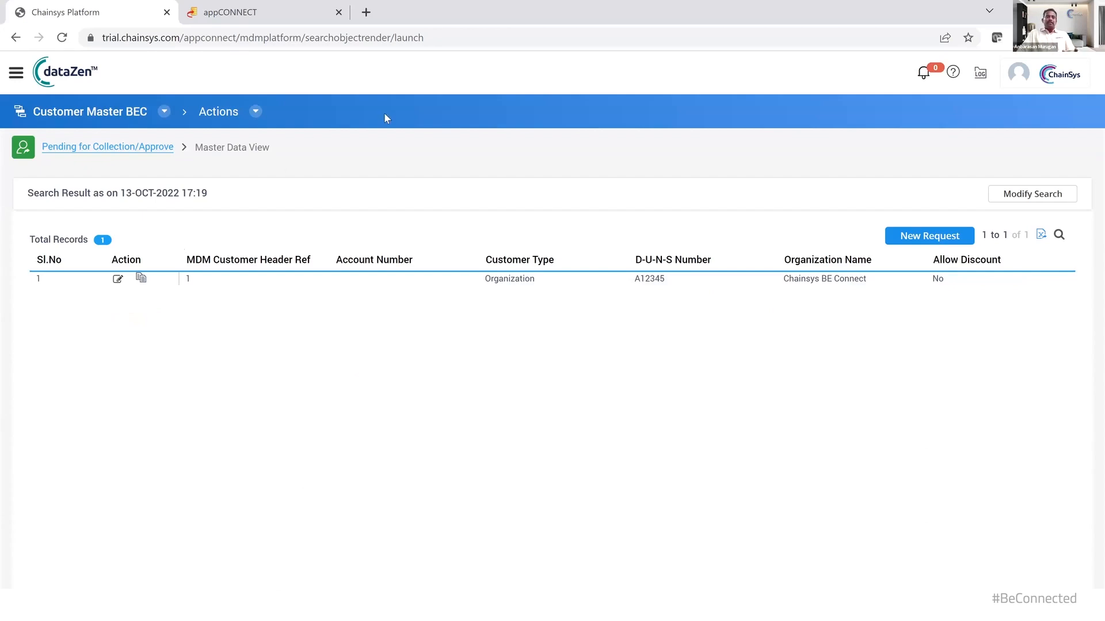
Open the Customer Master BEC configuration in Design Studio and review its inline field setups for mass data loading
click(256, 111)
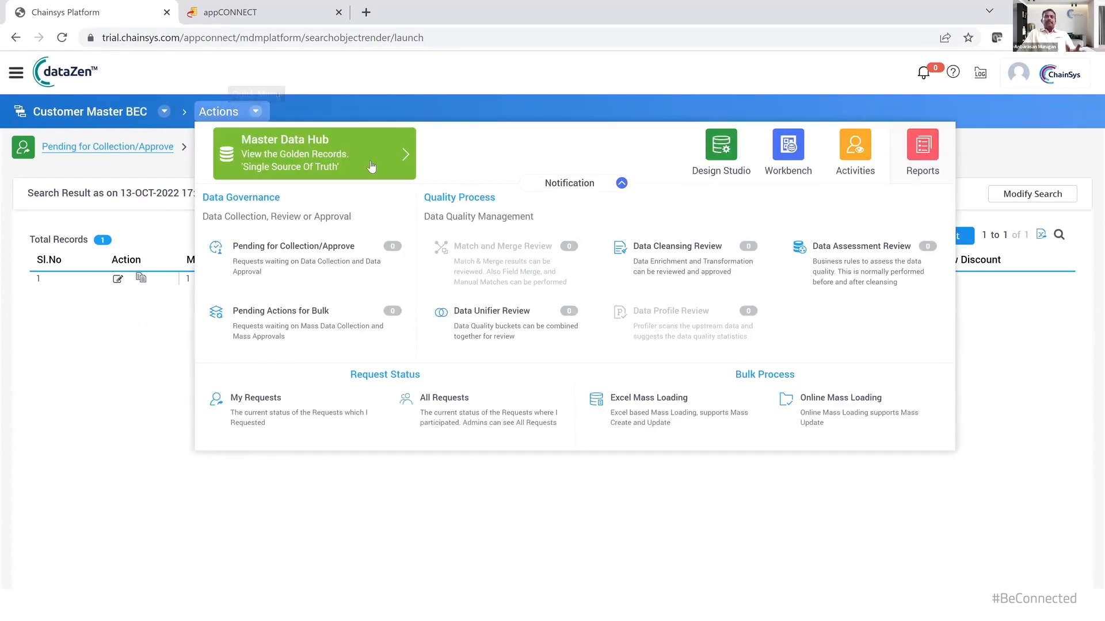
click(739, 159)
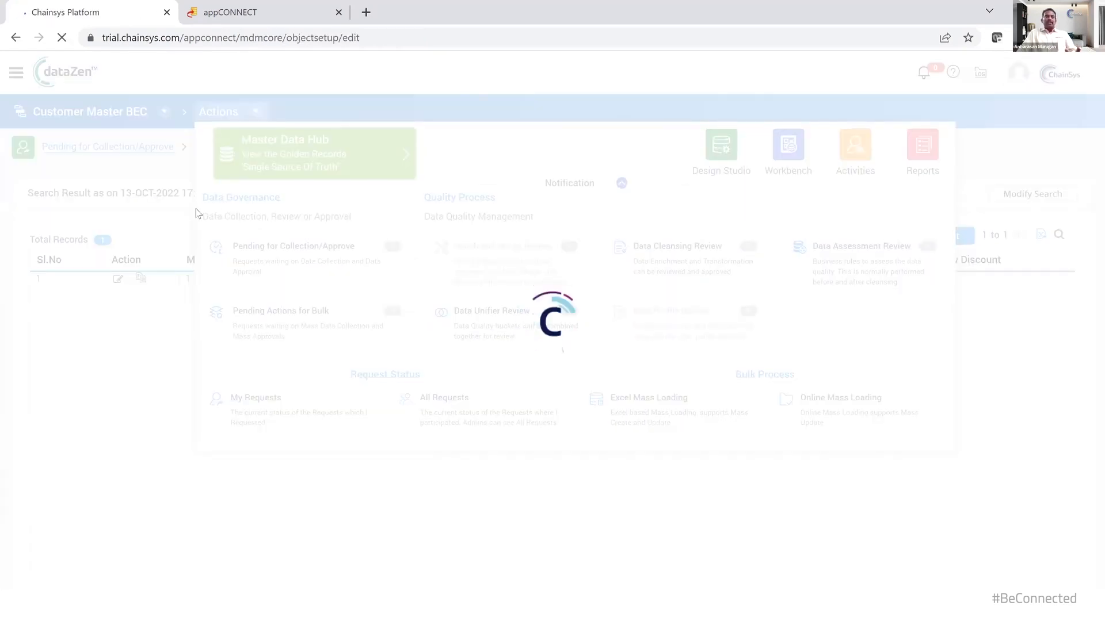
scroll(170, 262, down, 4)
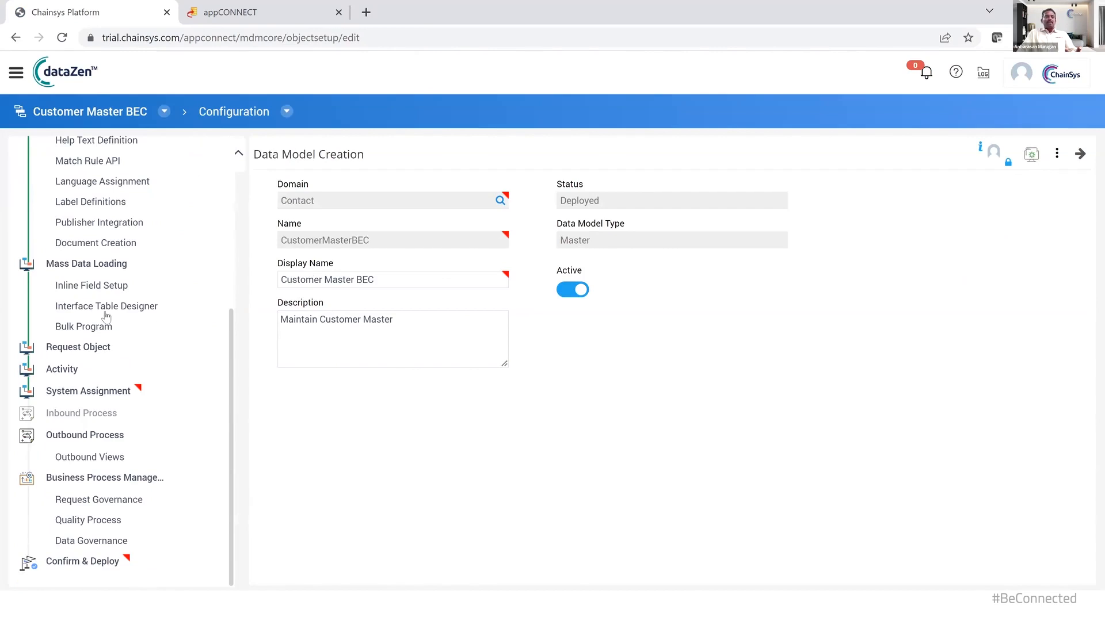
click(87, 286)
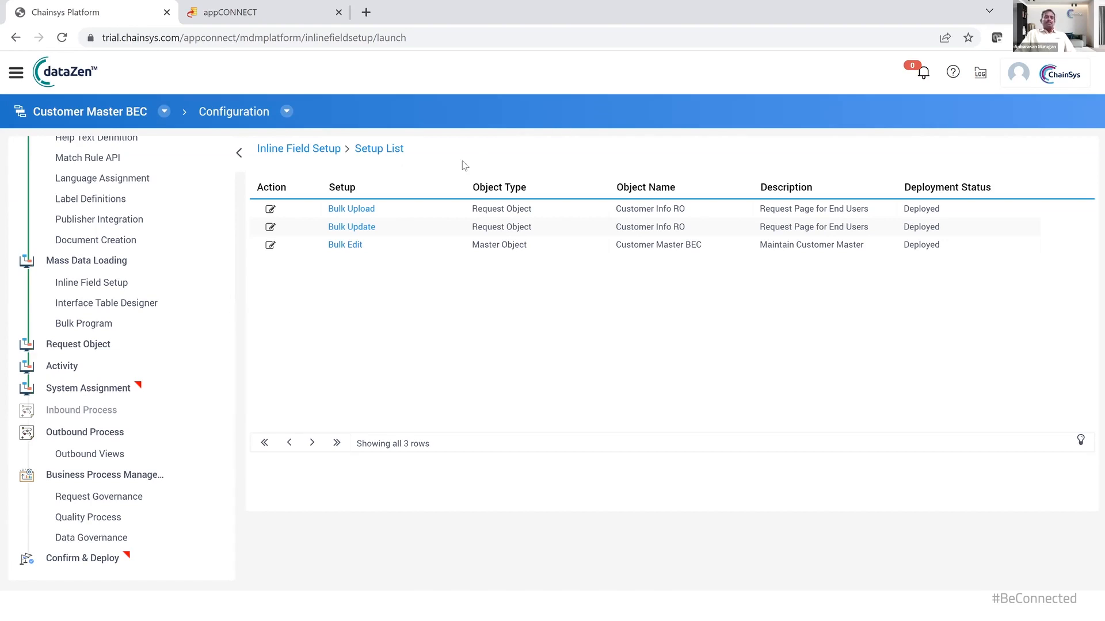
View the Delegate Admin Setup calendar, dismiss its notification and return to the application's main function overview
click(18, 77)
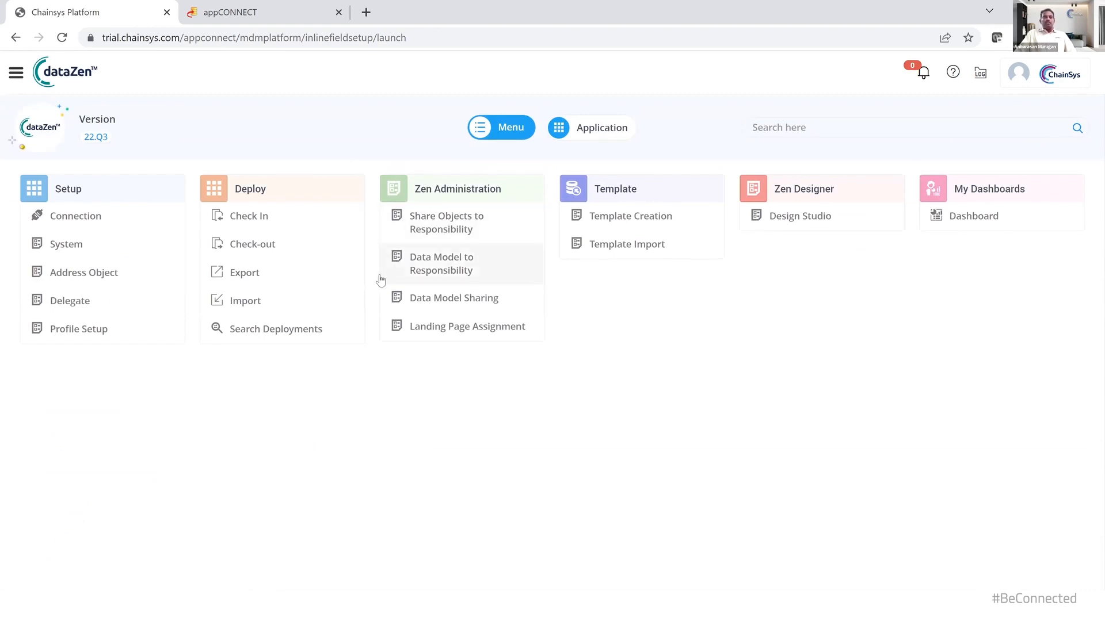
click(103, 308)
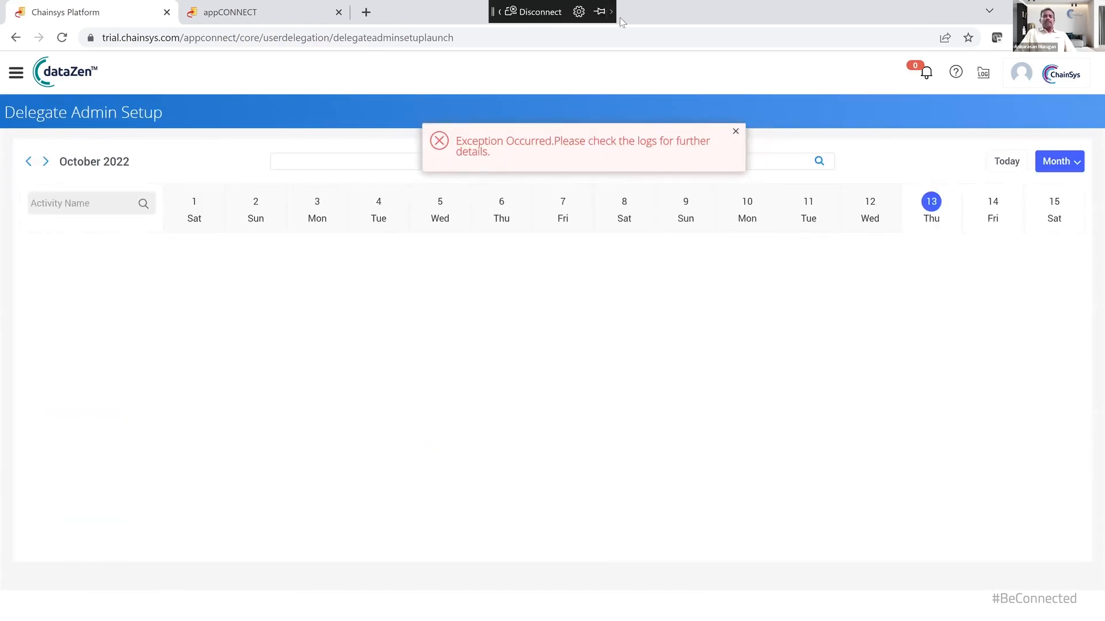
click(736, 132)
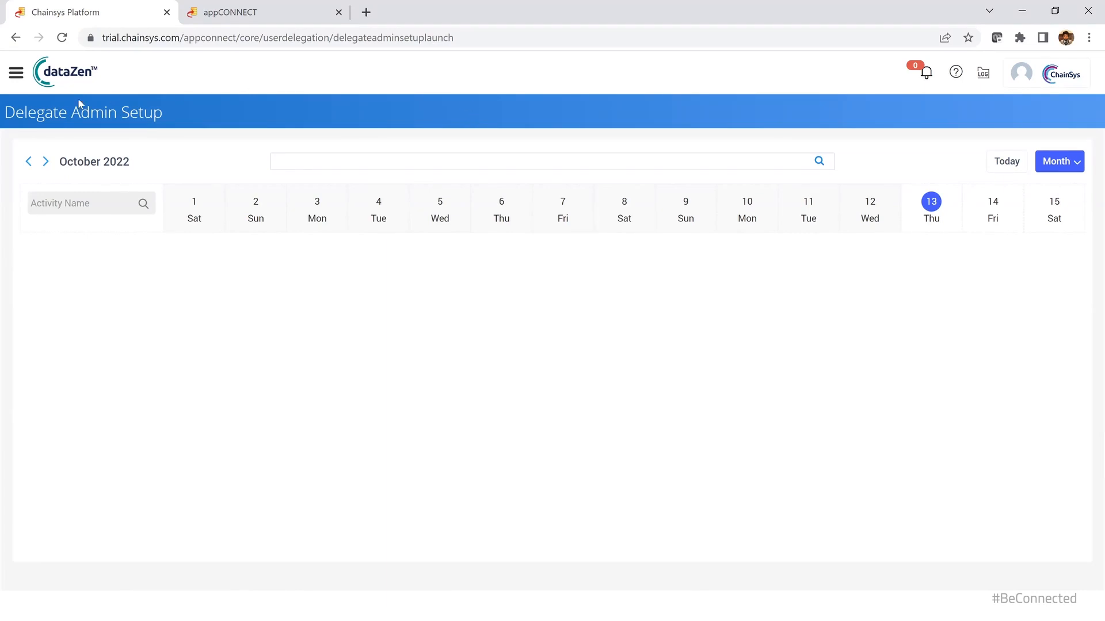
click(15, 73)
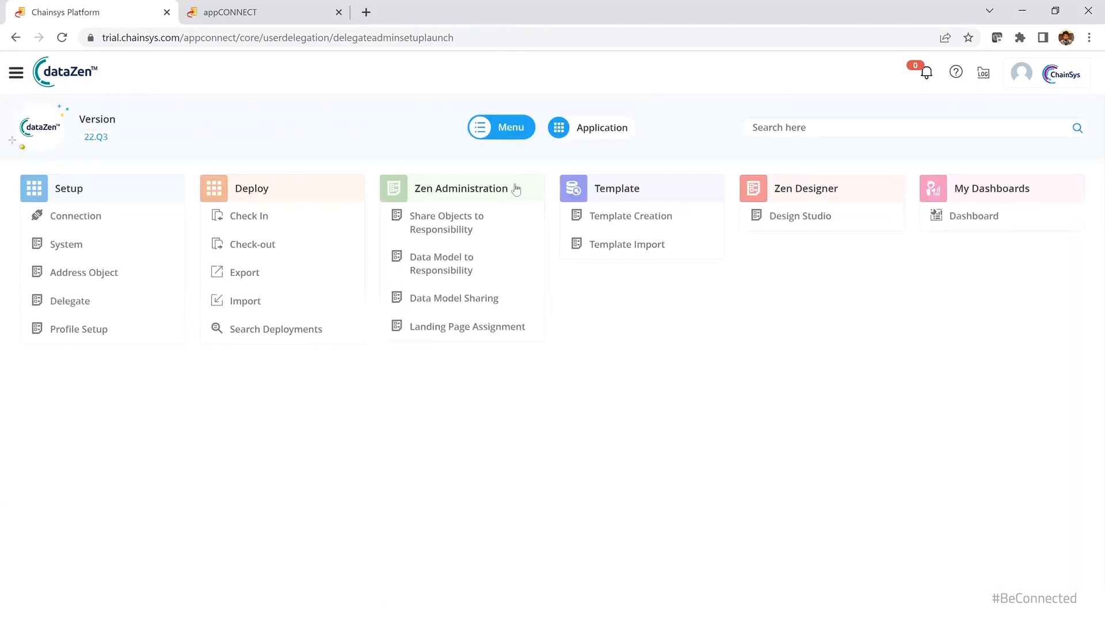